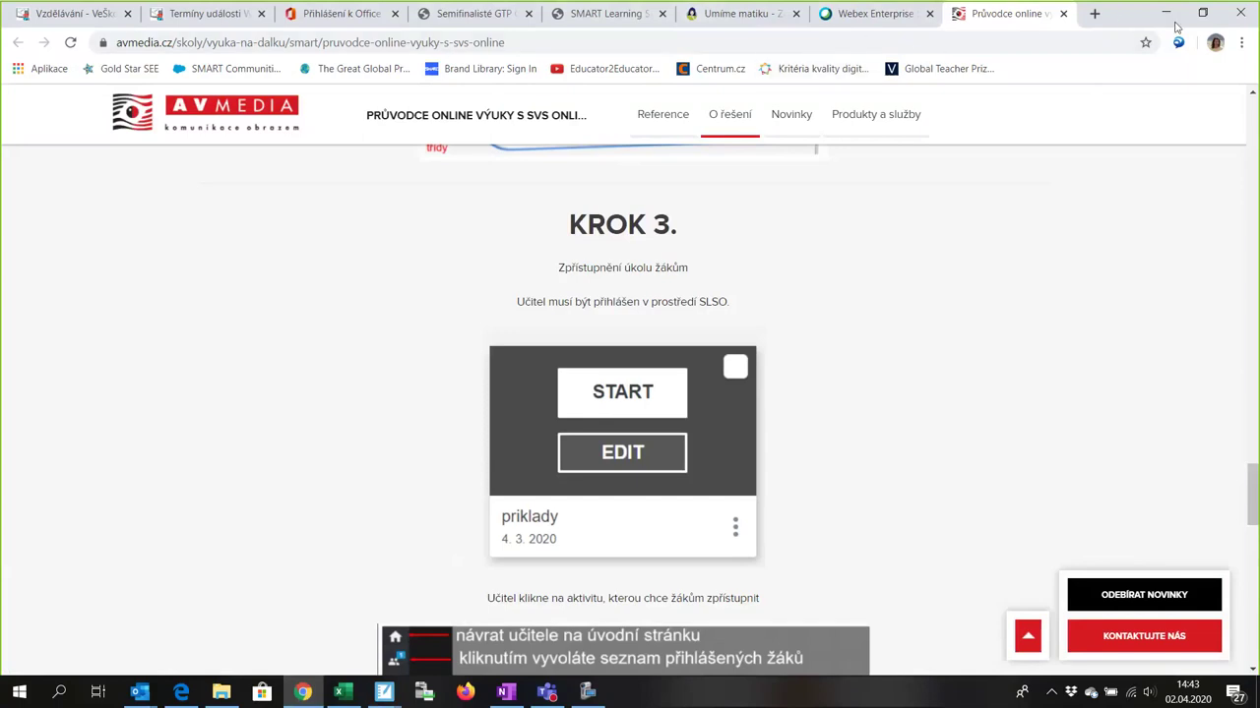
Step: Switch from the AV Media guide page to the SMART Learning Suite library and show it in a full-size browser window
{"action": "left_click", "coordinate": [1202, 13]}
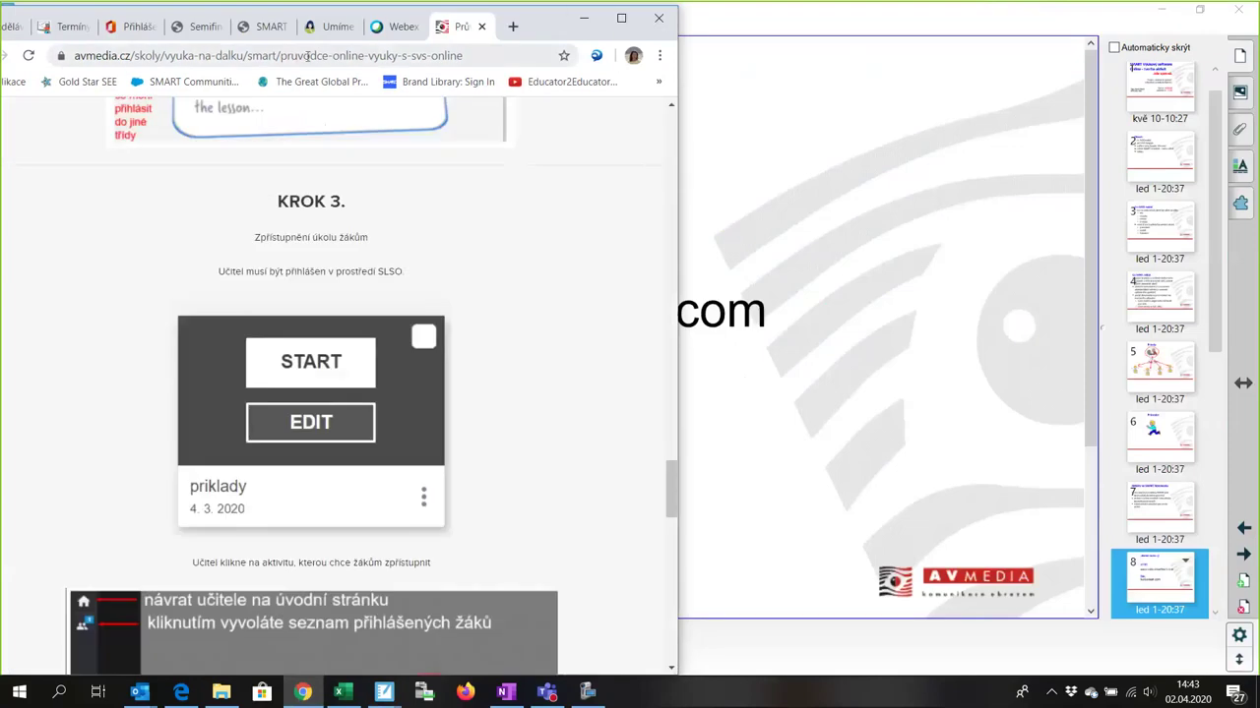
{"action": "left_click", "coordinate": [268, 28]}
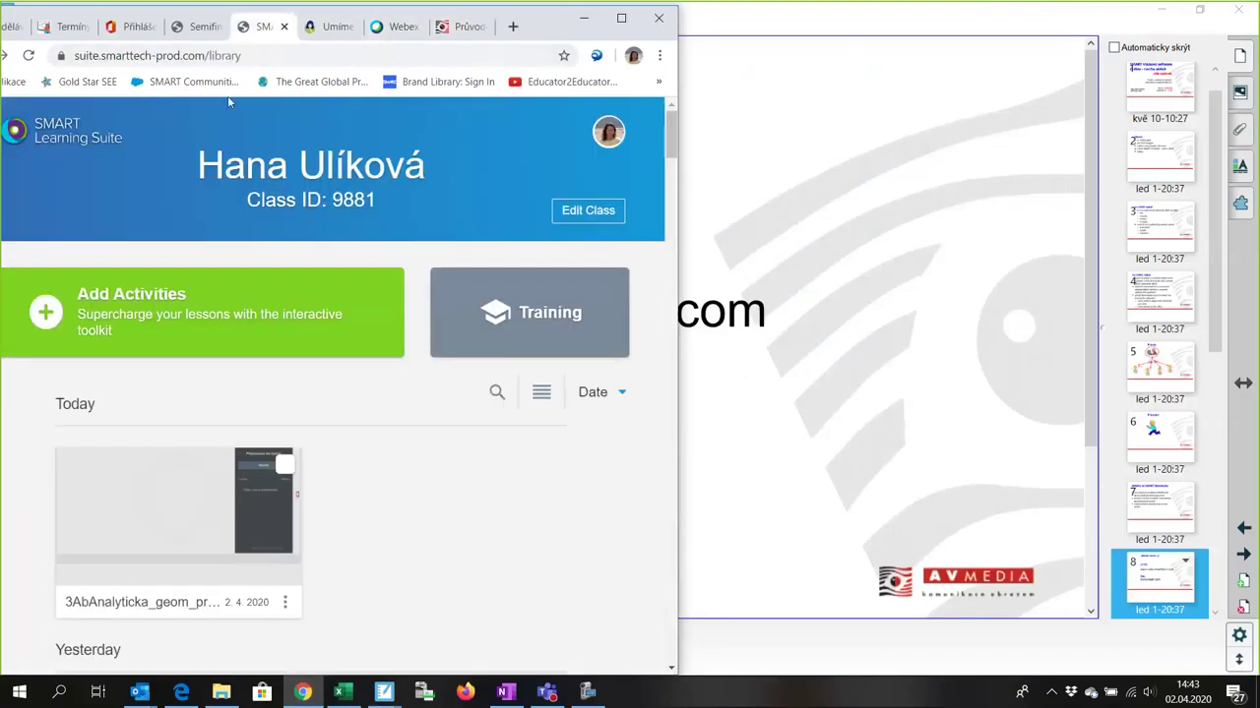
{"action": "left_click", "coordinate": [621, 17]}
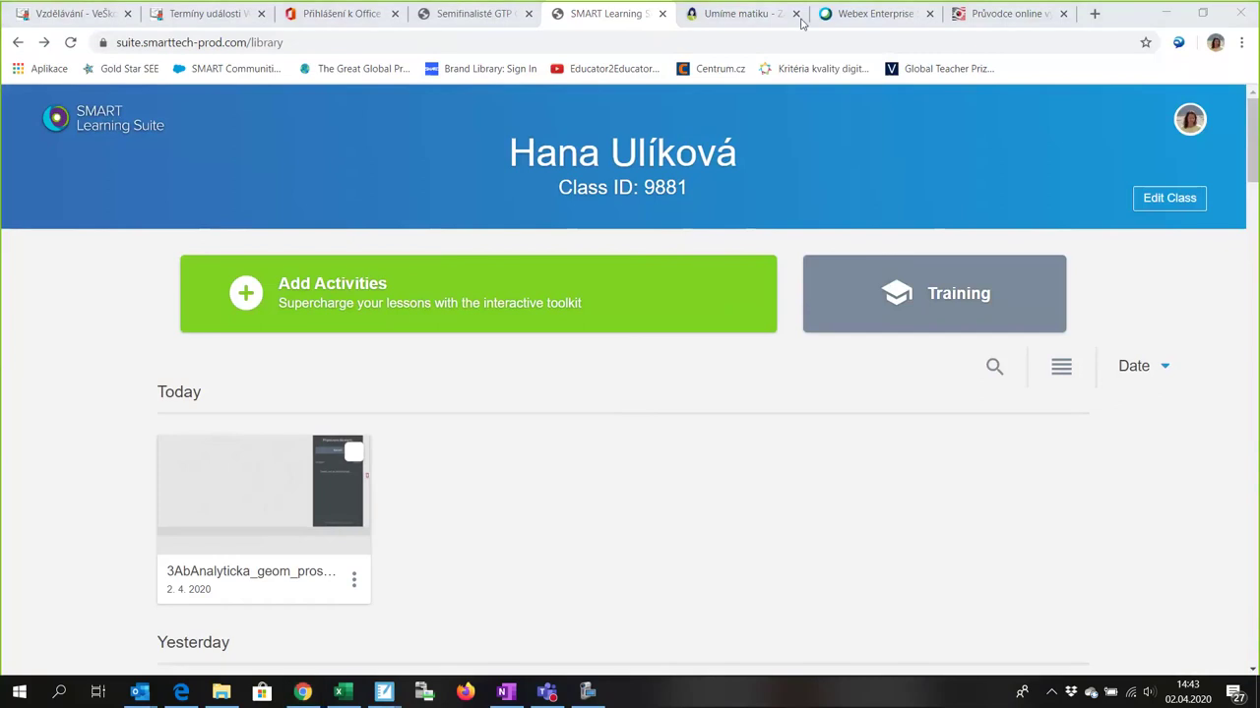
{"action": "left_click", "coordinate": [992, 475]}
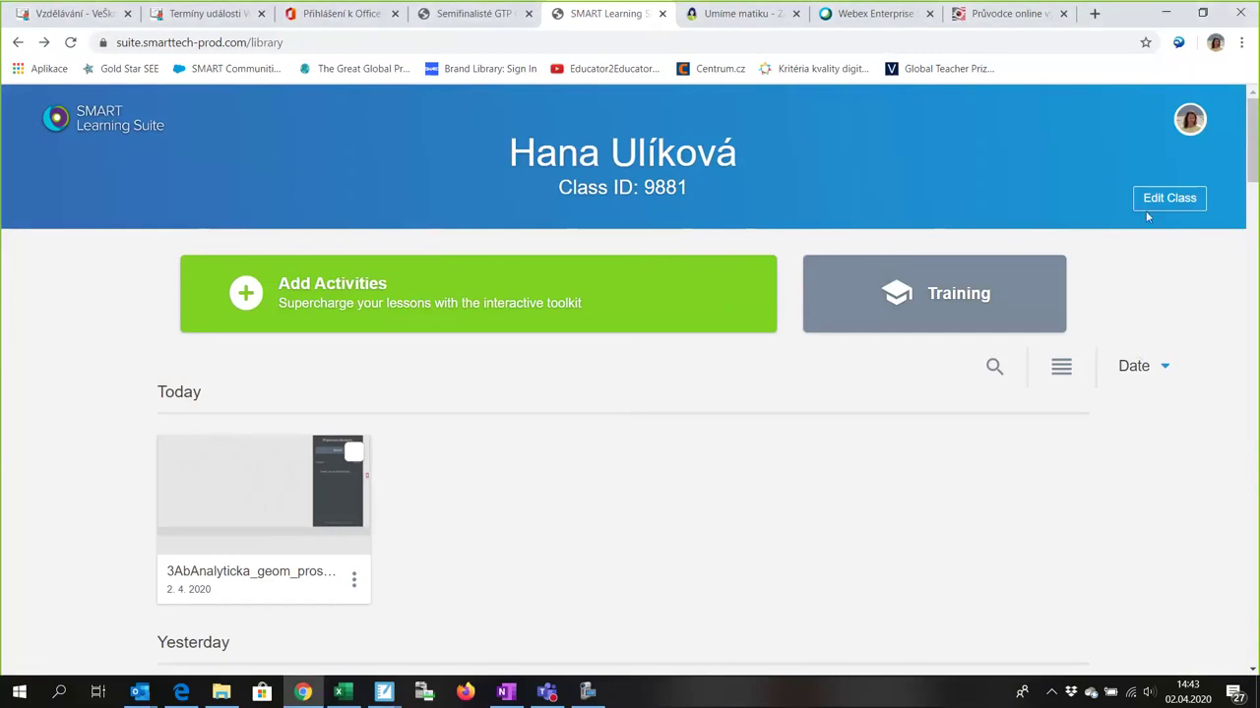
Step: Sign out of the teacher account and sign back in with the same saved account
{"action": "left_click", "coordinate": [1189, 119]}
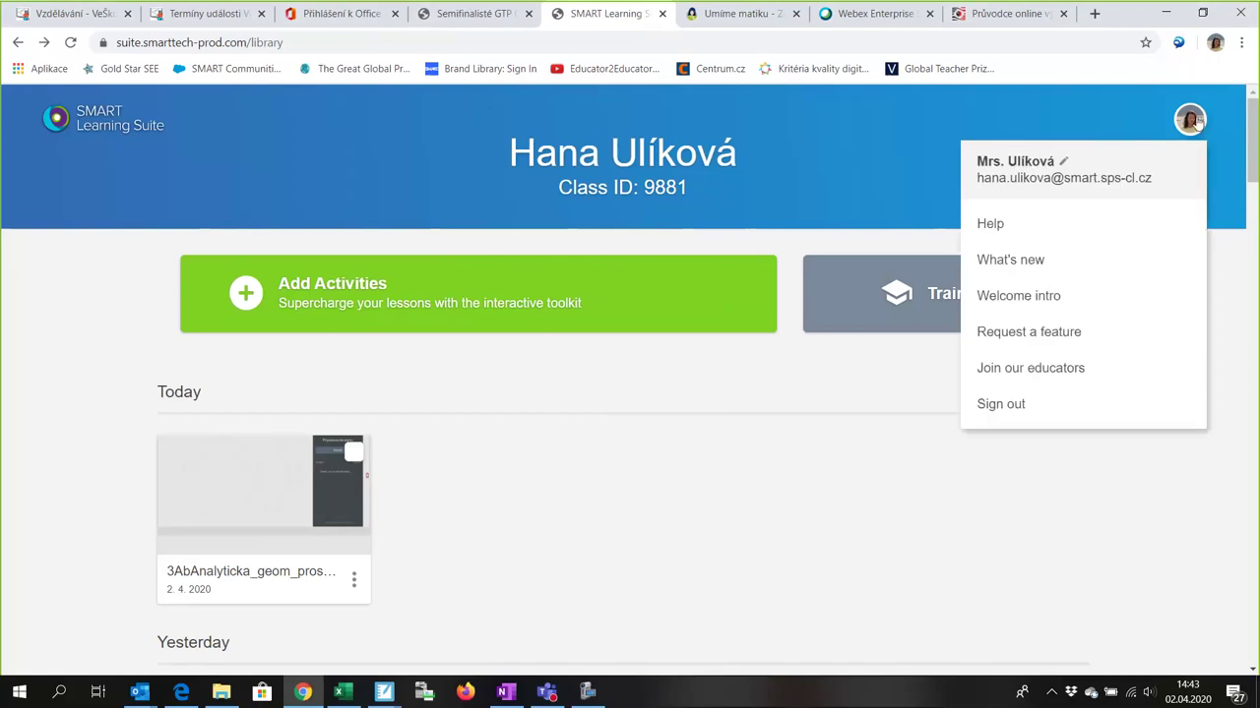
{"action": "left_click", "coordinate": [1011, 405]}
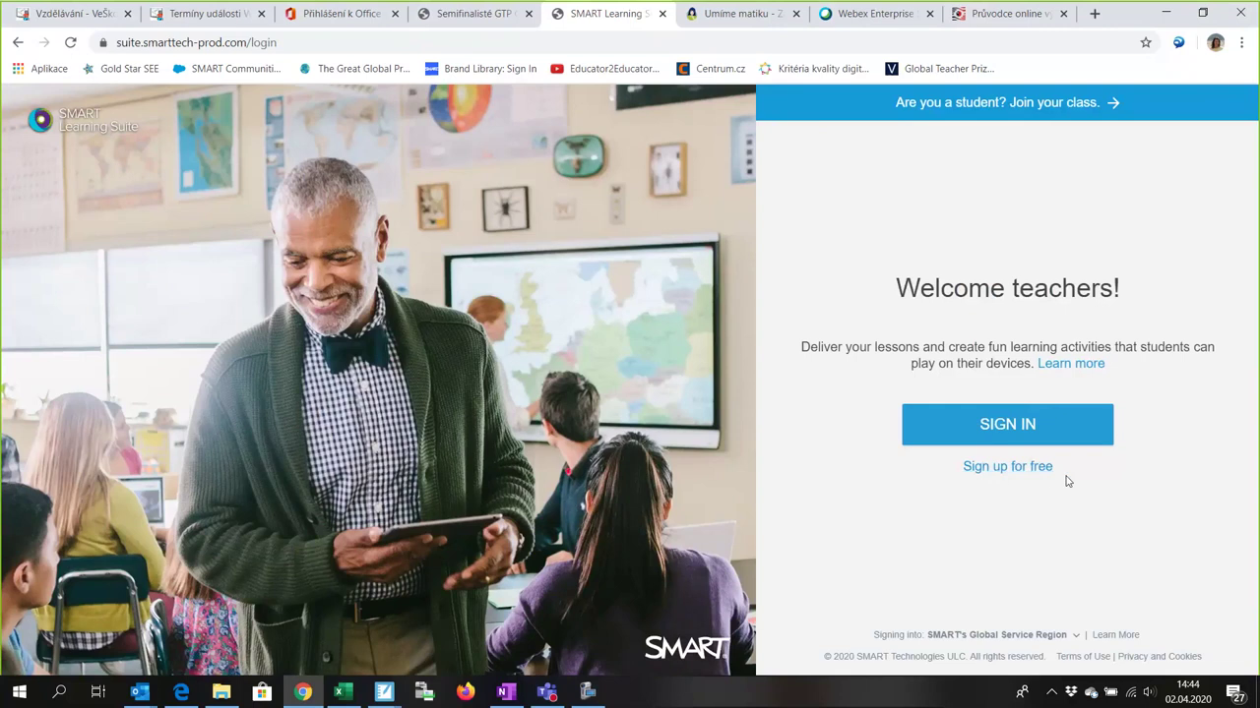
{"action": "left_click", "coordinate": [1009, 425]}
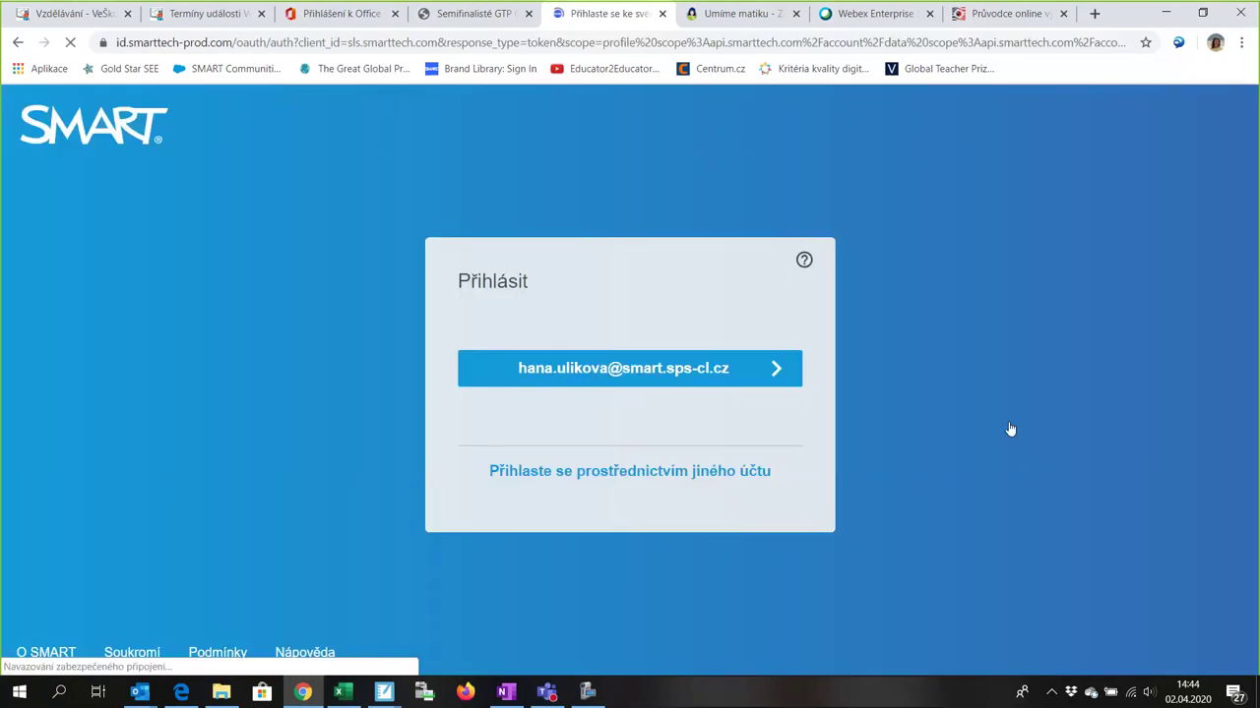
{"action": "left_click", "coordinate": [634, 372]}
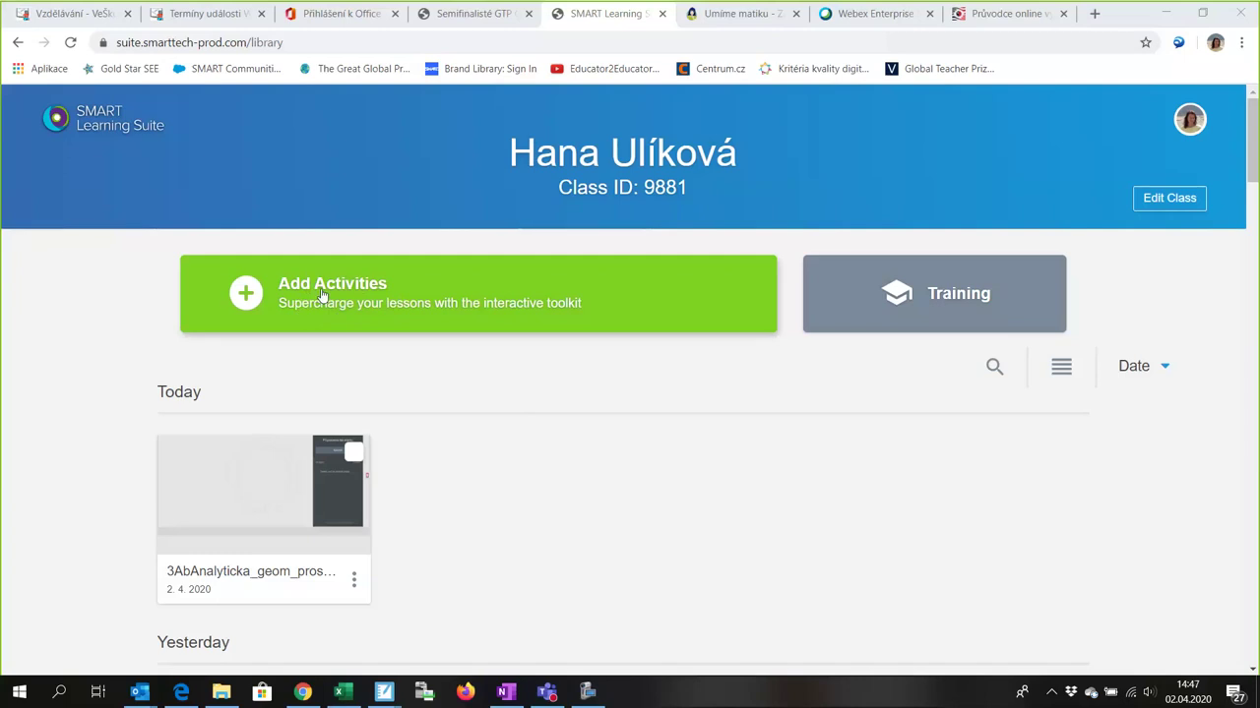
Step: Add a new game-based activity using the Fill in the Blanks template
{"action": "left_click", "coordinate": [321, 295]}
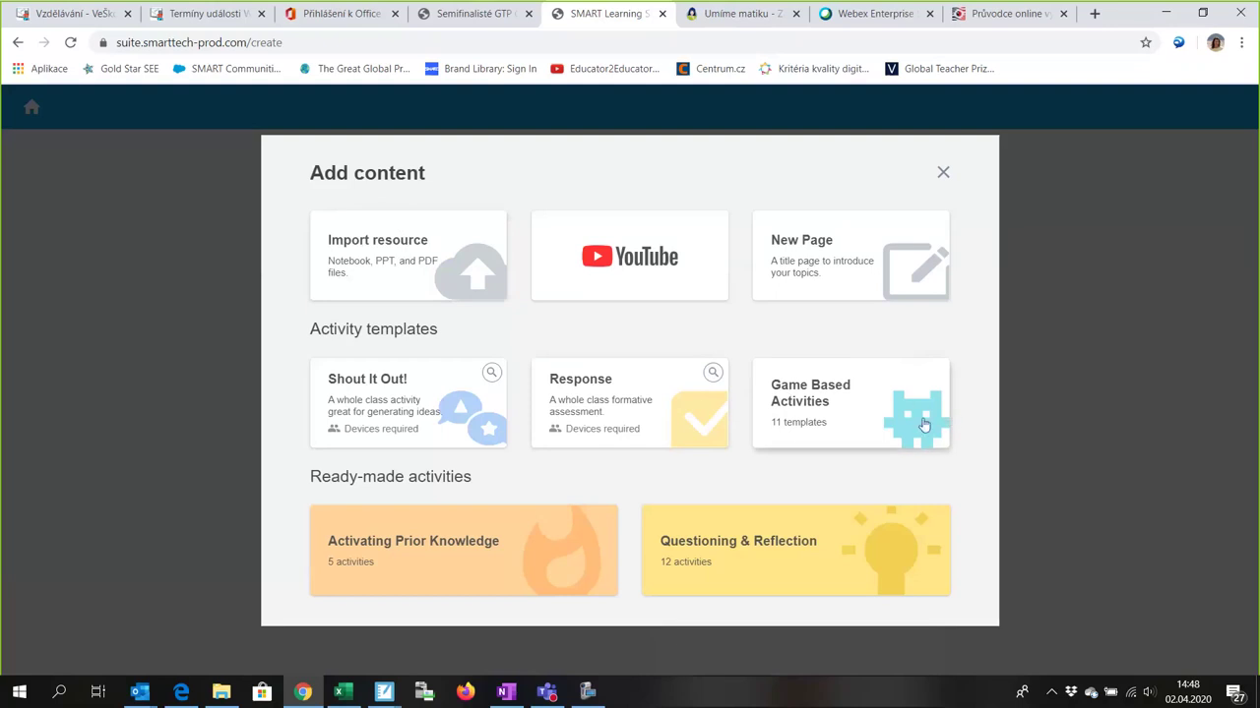
{"action": "left_click", "coordinate": [850, 400]}
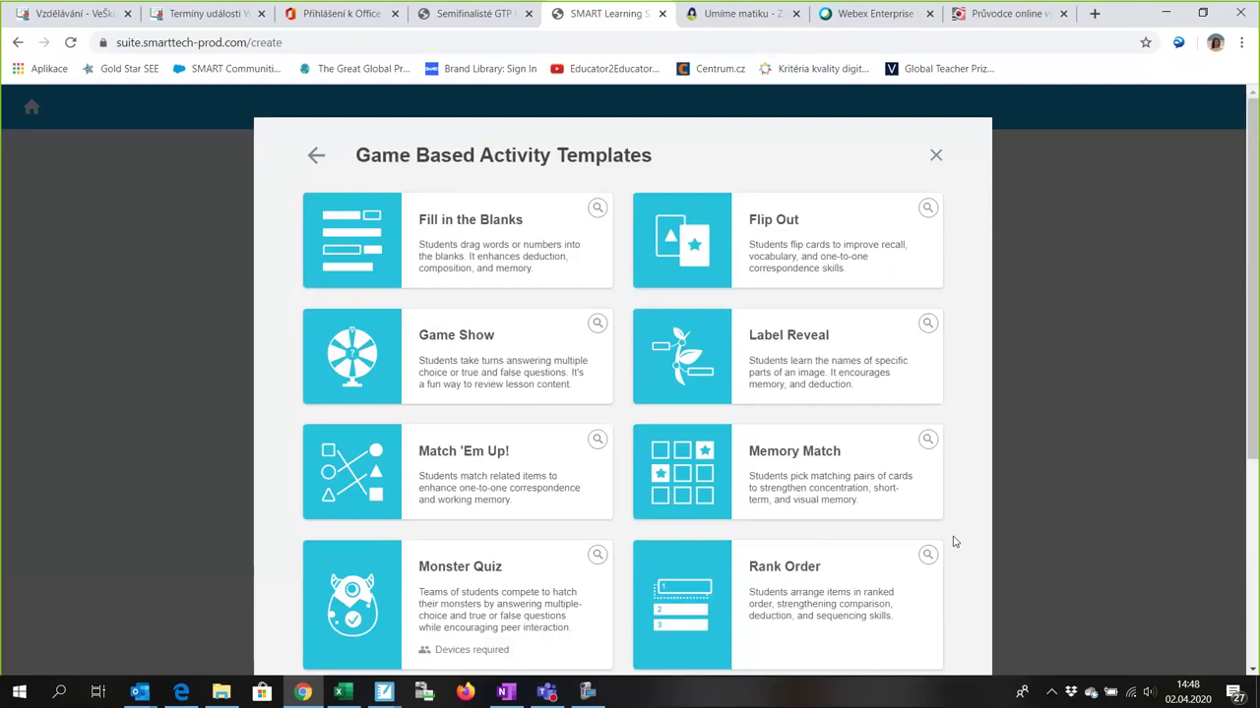
{"action": "scroll", "coordinate": [952, 542], "scroll_direction": "down", "scroll_amount": 4}
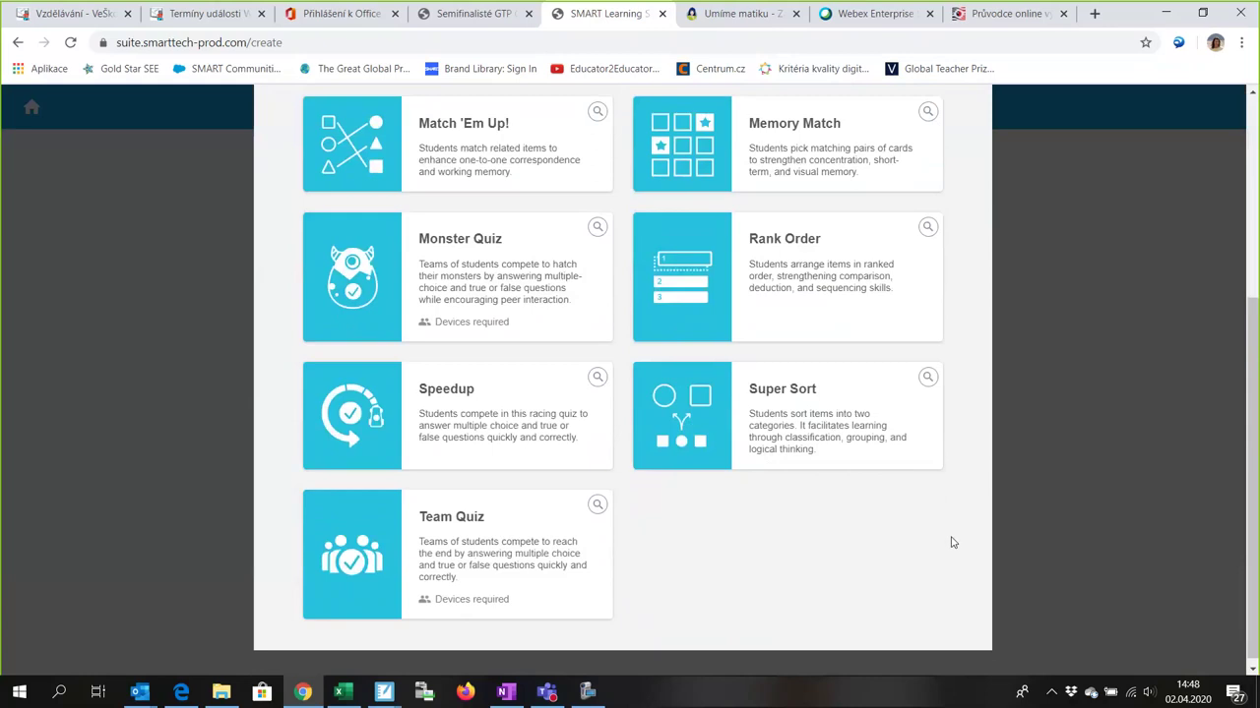
{"action": "scroll", "coordinate": [952, 542], "scroll_direction": "up", "scroll_amount": 5}
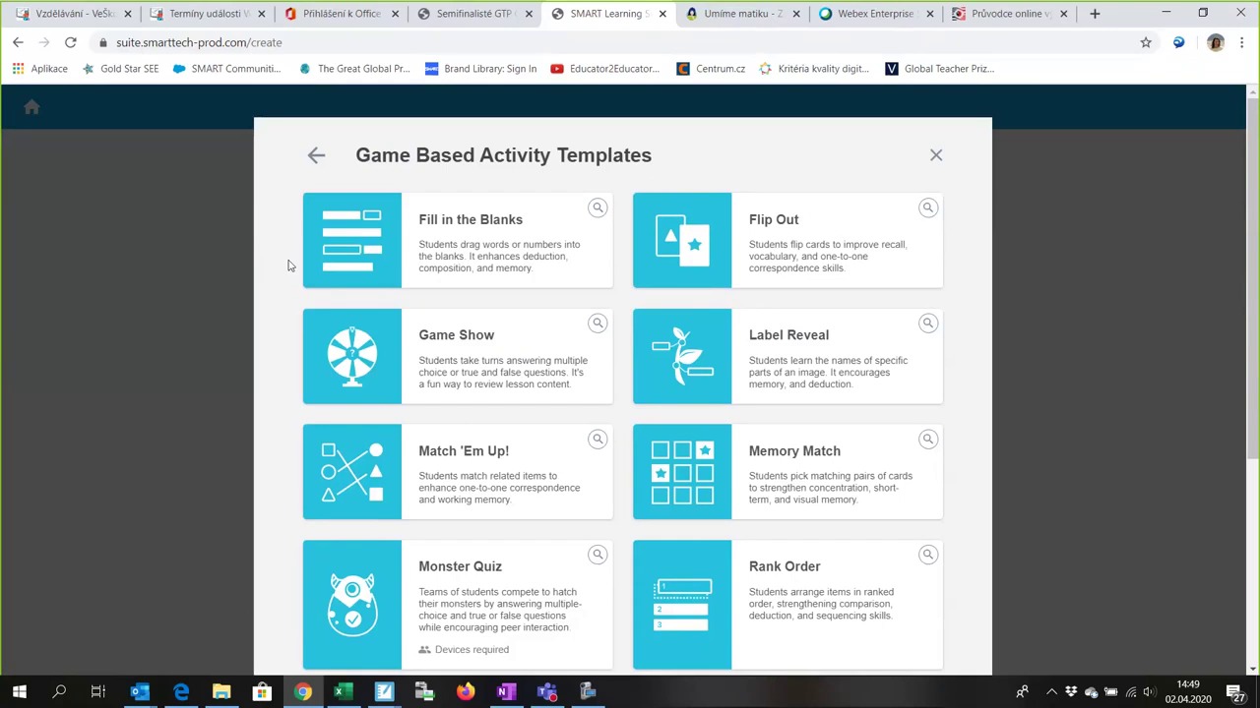
{"action": "left_click", "coordinate": [473, 246]}
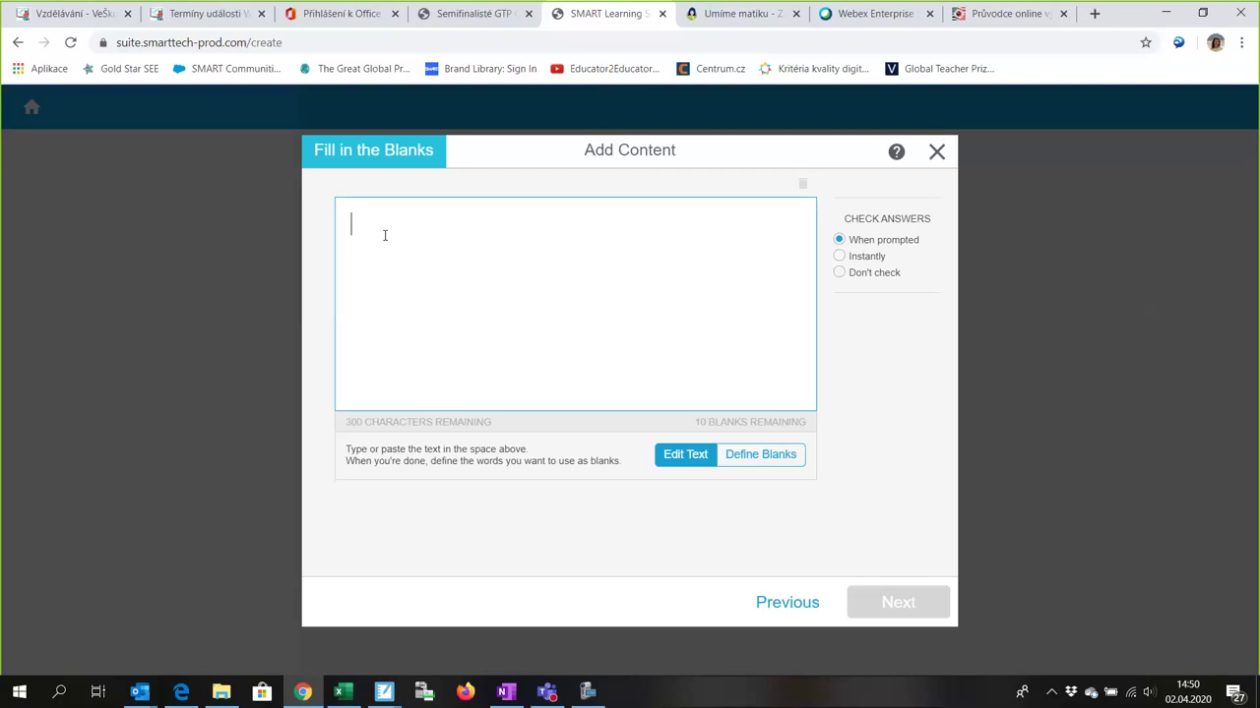
Step: Enter the activity text "Obah čtverce nad přeponou pravoúhlého trojúhelníku je roven součtu obsahů čtverců nad oběma odvěsnami."
{"action": "left_click", "coordinate": [384, 235]}
{"action": "type", "text": "Obah čtverce"}
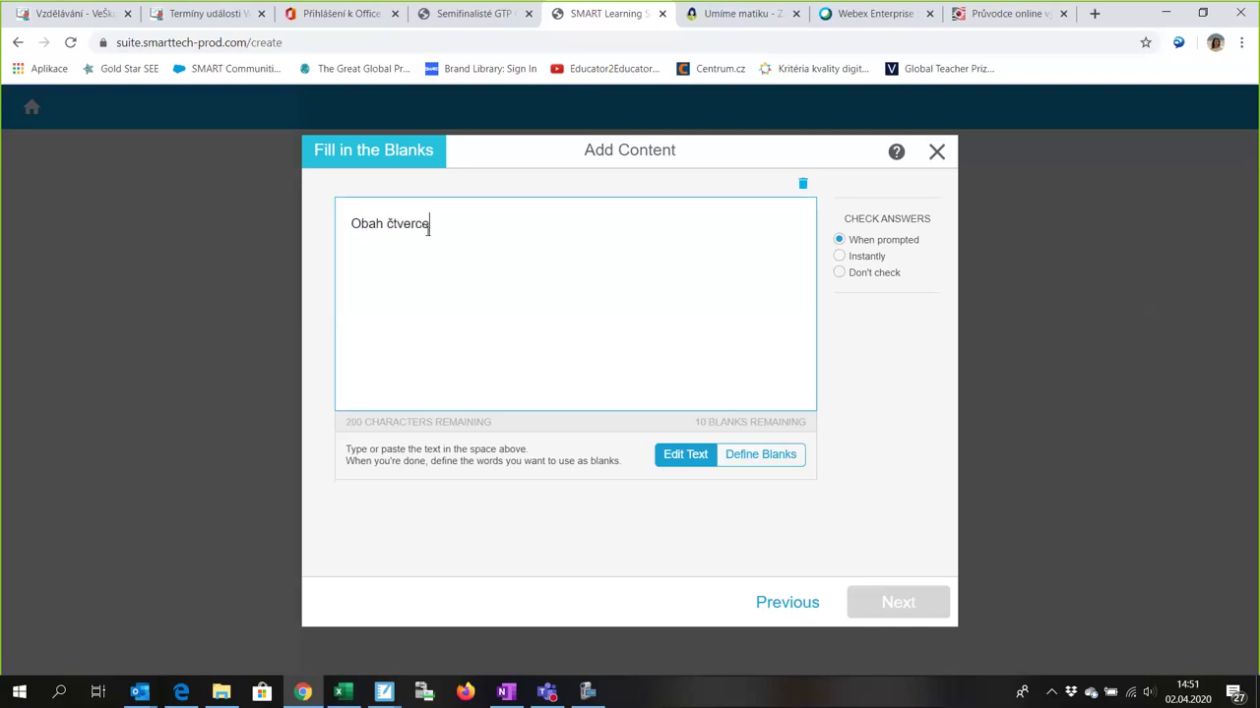
{"action": "type", "text": " nad přeponou prav"}
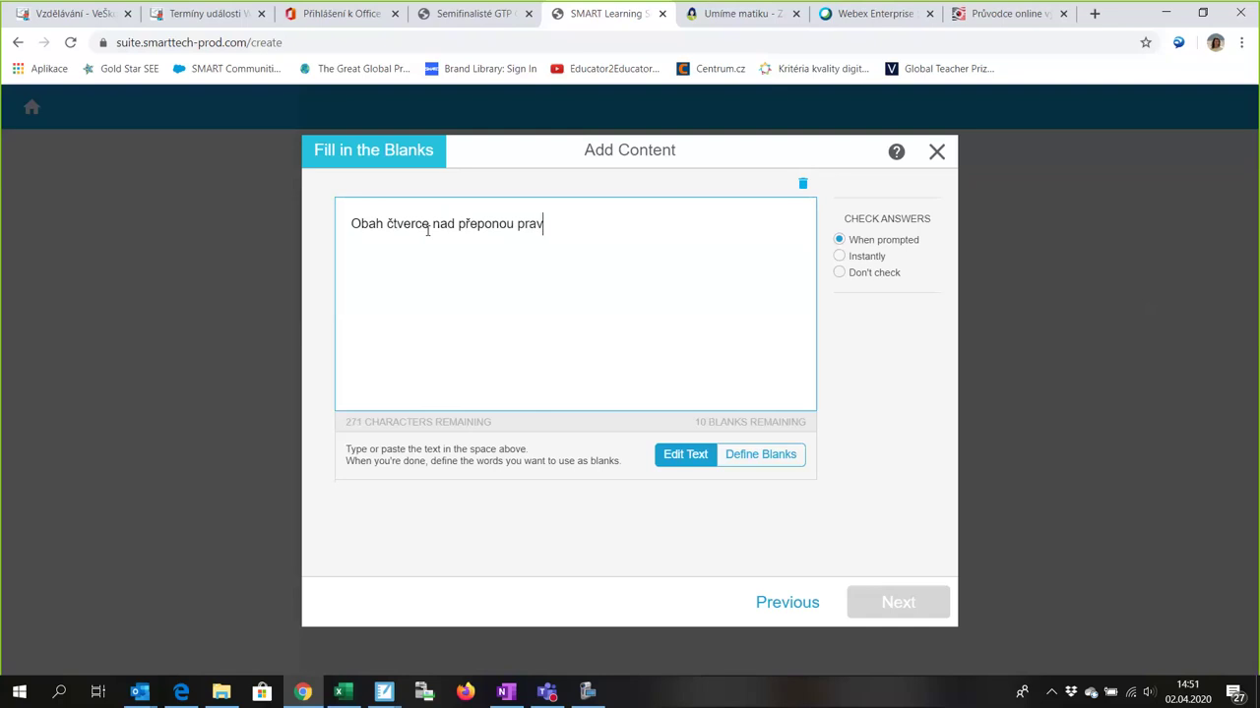
{"action": "type", "text": "oúhlého trojúhe"}
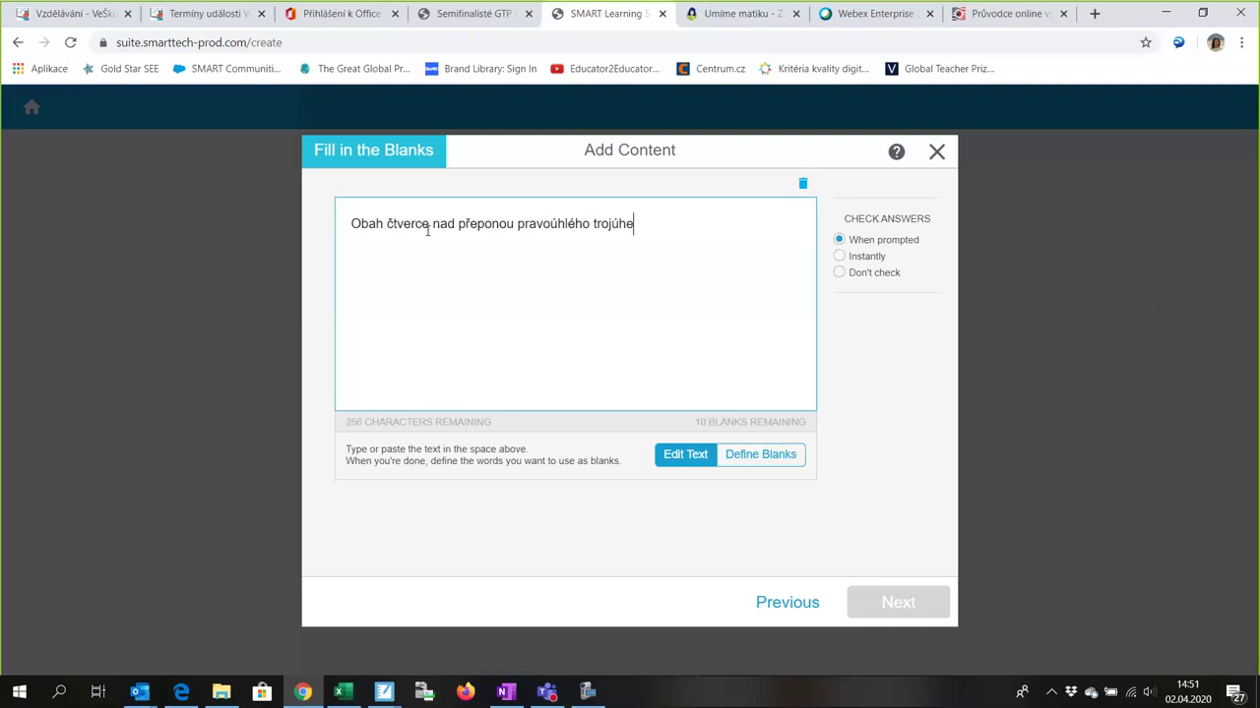
{"action": "type", "text": "lníku je roven součtu o"}
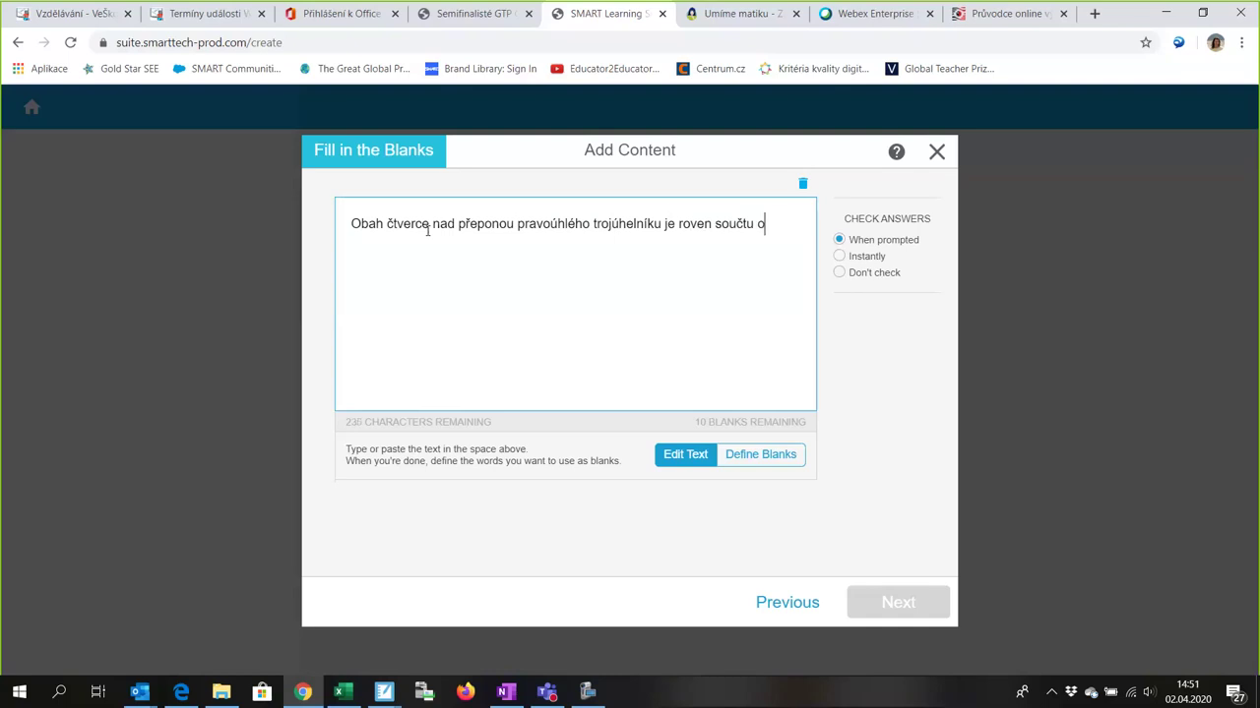
{"action": "type", "text": "bsahů čtverců nad "}
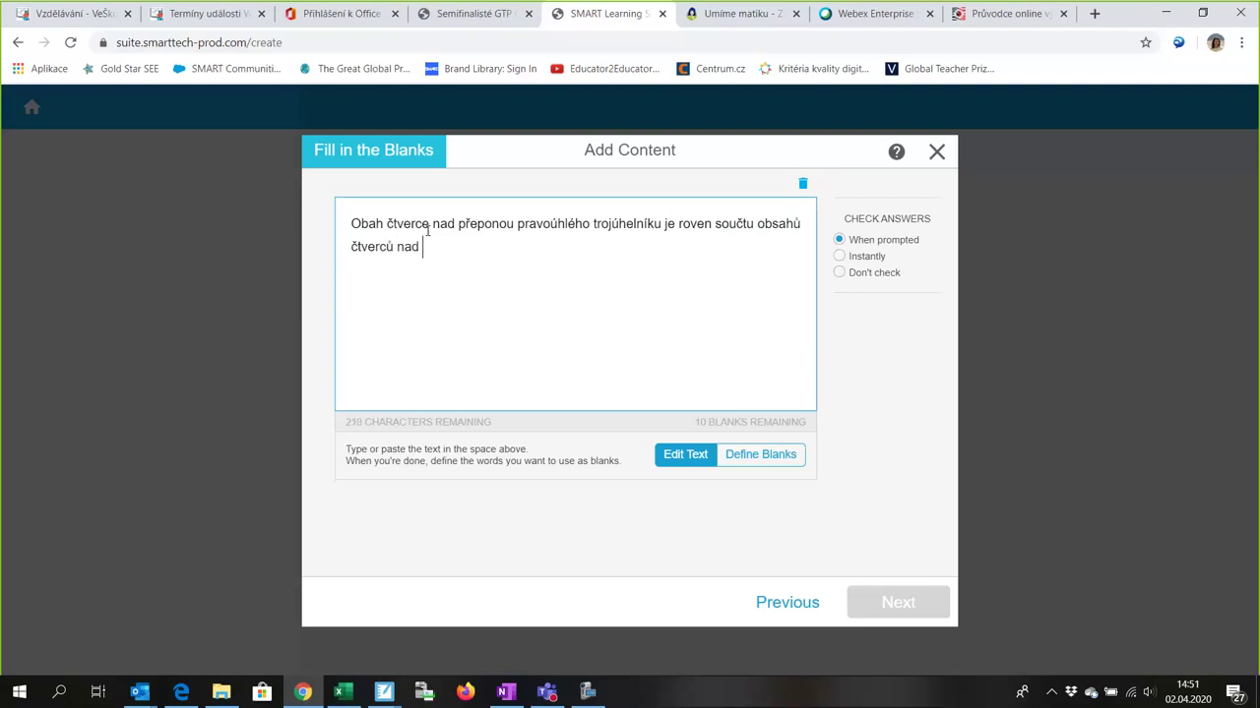
{"action": "type", "text": "oběma odvěsnami."}
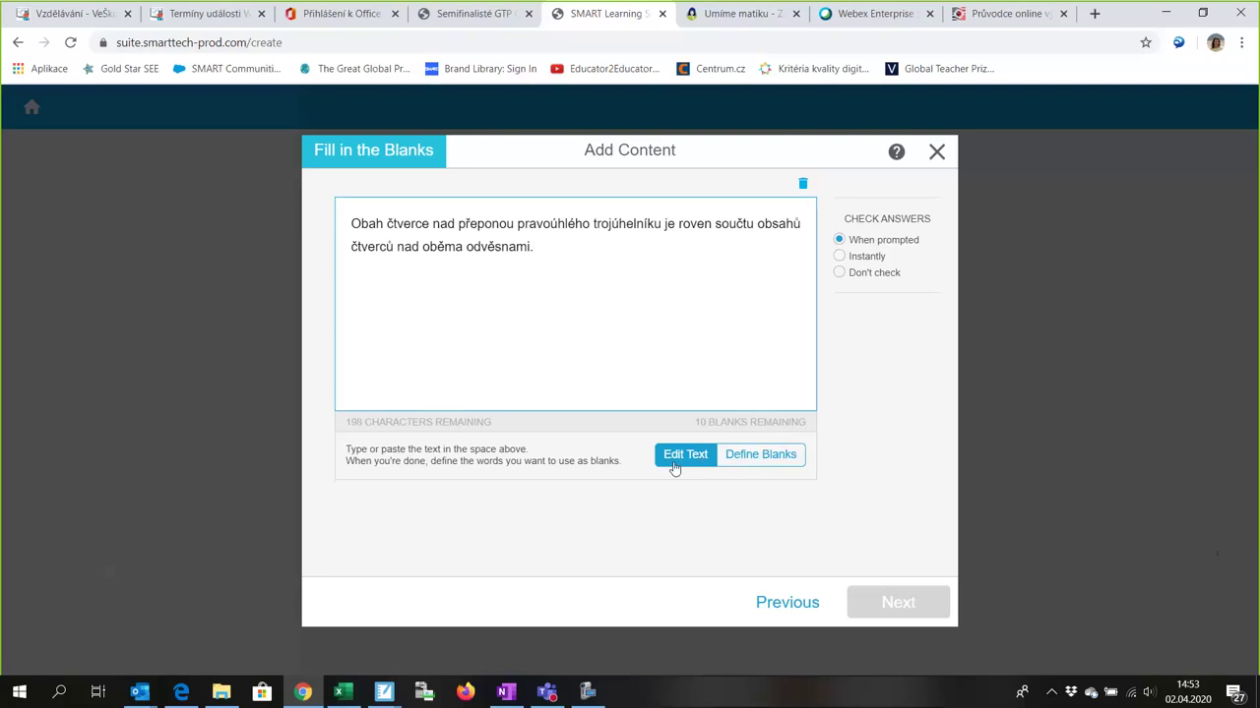
Step: Define the word "čtverce" as a blank, trying a wider extent before fitting it back to that single word
{"action": "left_click", "coordinate": [766, 467]}
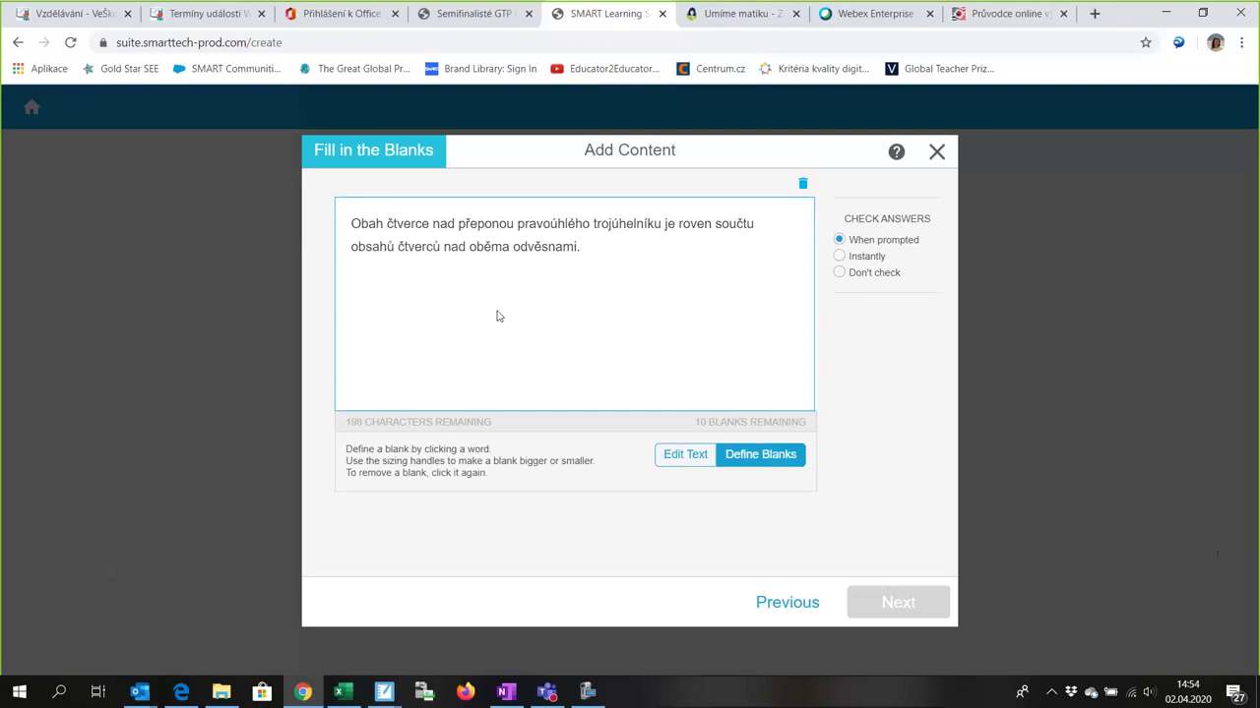
{"action": "left_click", "coordinate": [414, 225]}
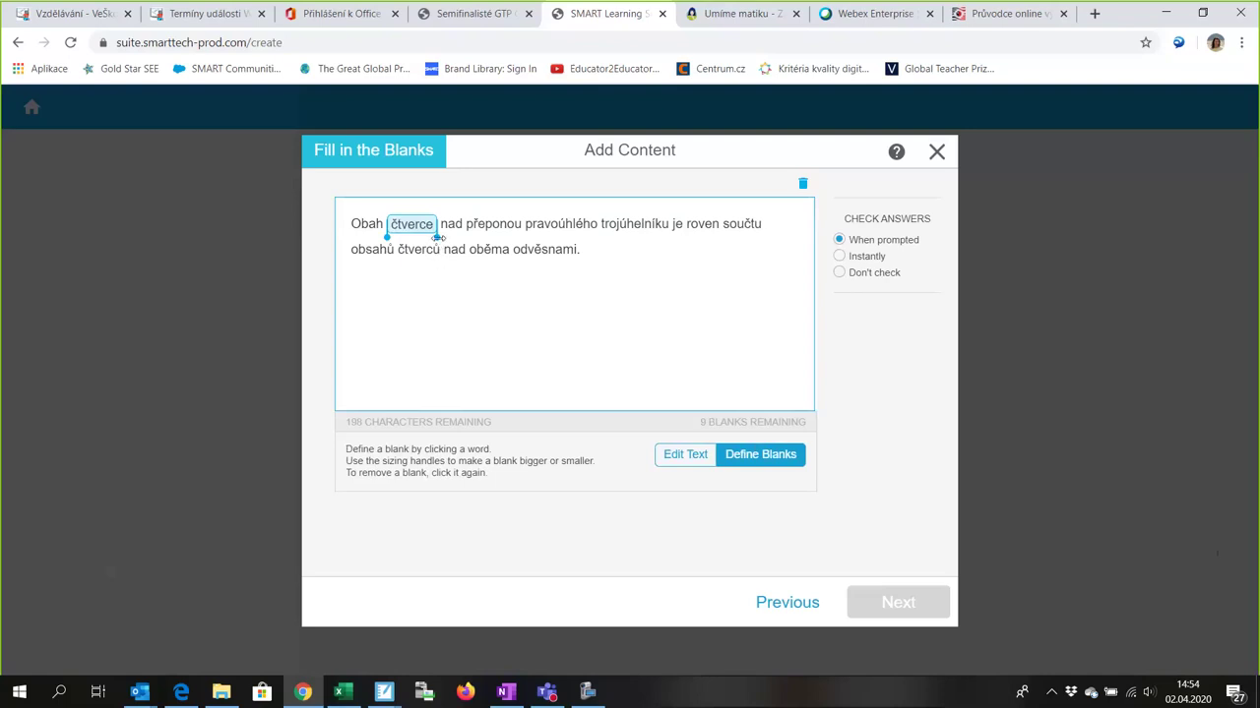
{"action": "left_click_drag", "start_coordinate": [439, 237], "coordinate": [464, 238]}
{"action": "left_click_drag", "start_coordinate": [463, 236], "coordinate": [422, 235]}
{"action": "left_click_drag", "start_coordinate": [434, 237], "coordinate": [438, 236]}
Step: Define "pravoúhlého", "roven", "odvěsnami" and "oběma" as further blanks and check how they are marked in the editable text
{"action": "left_click", "coordinate": [553, 228]}
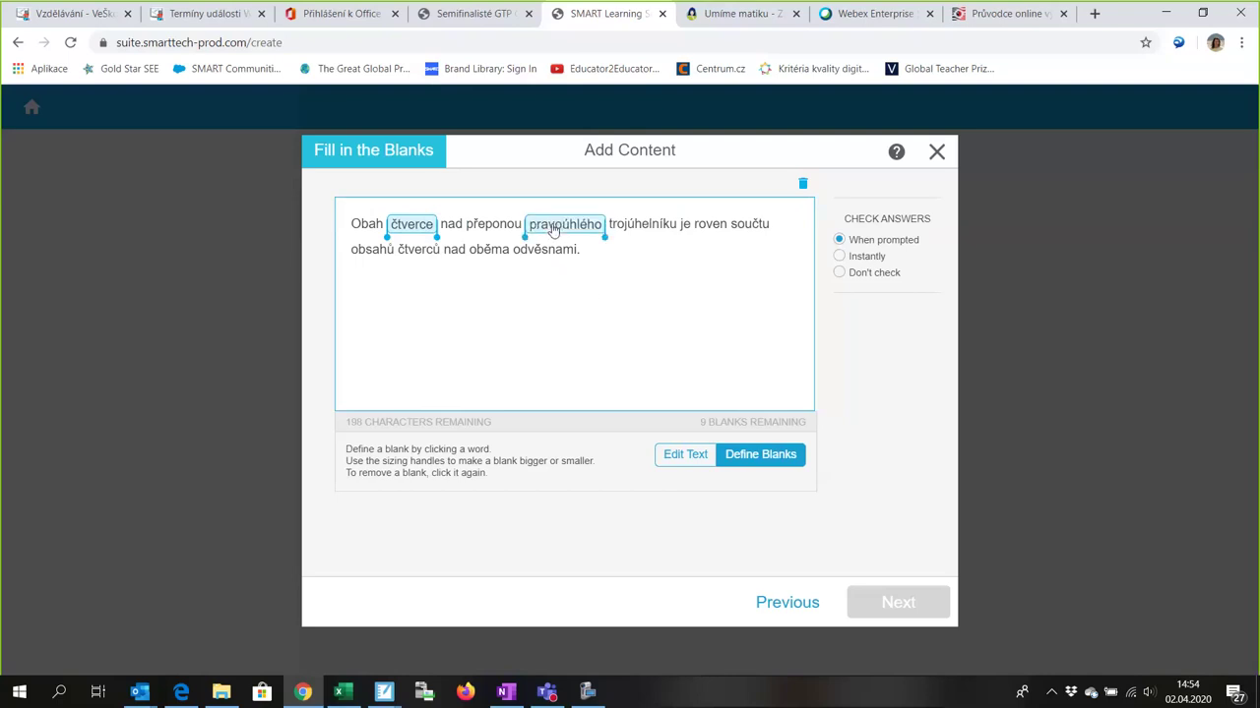
{"action": "left_click", "coordinate": [713, 227]}
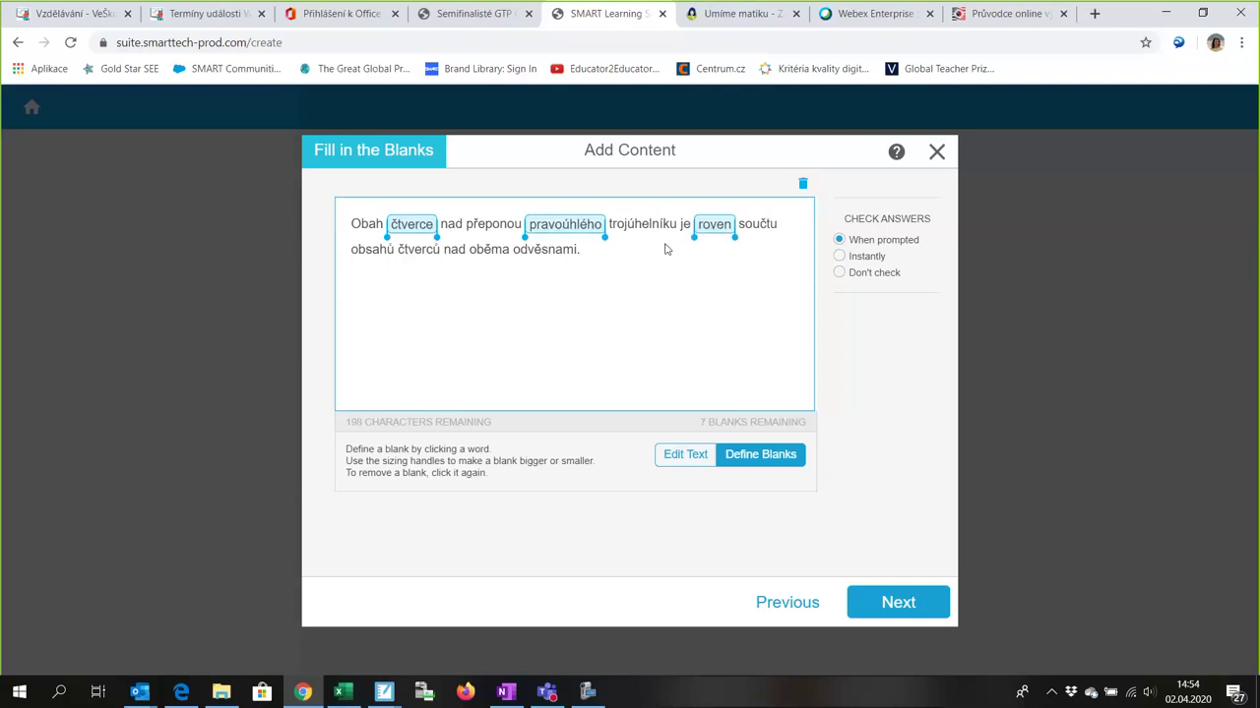
{"action": "left_click", "coordinate": [547, 254]}
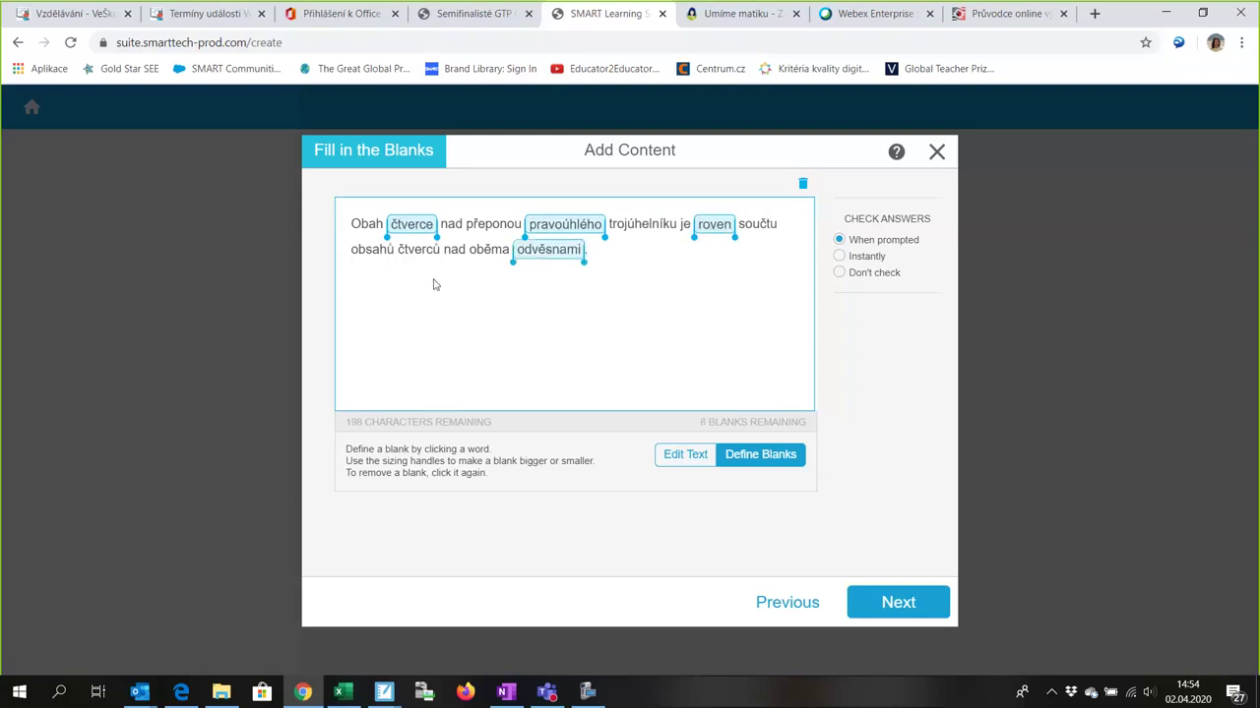
{"action": "left_click", "coordinate": [483, 252]}
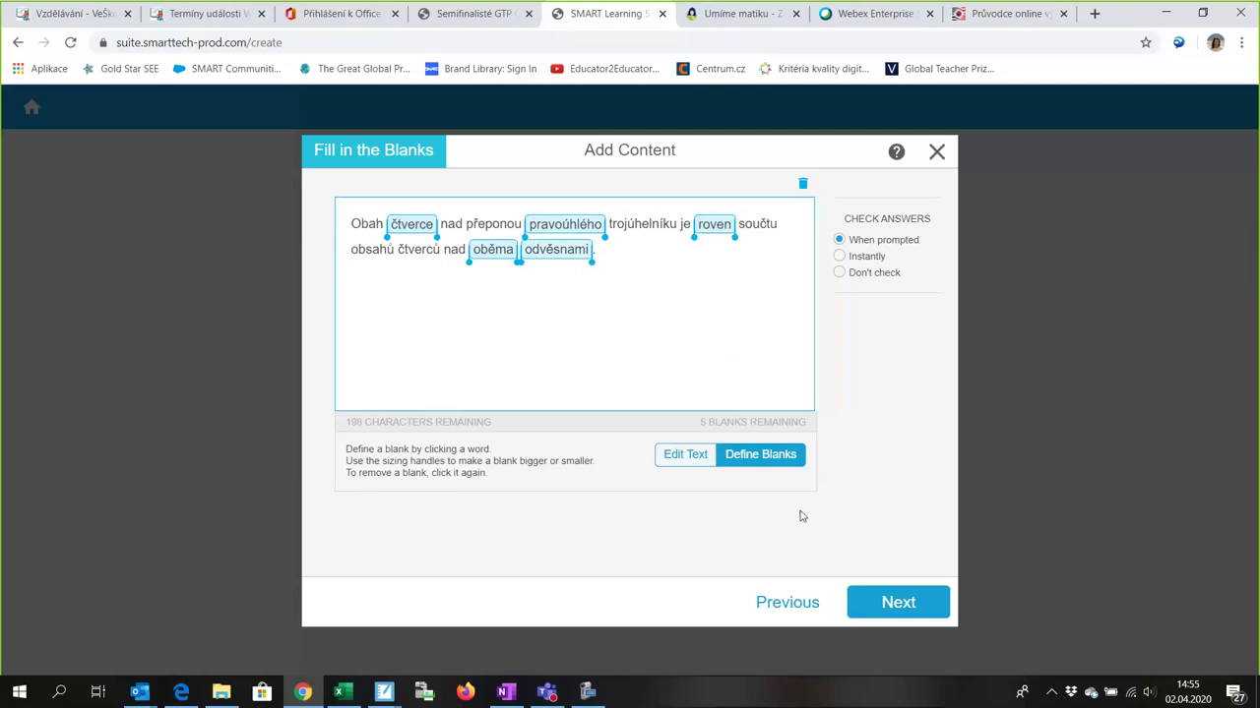
{"action": "left_click", "coordinate": [678, 458]}
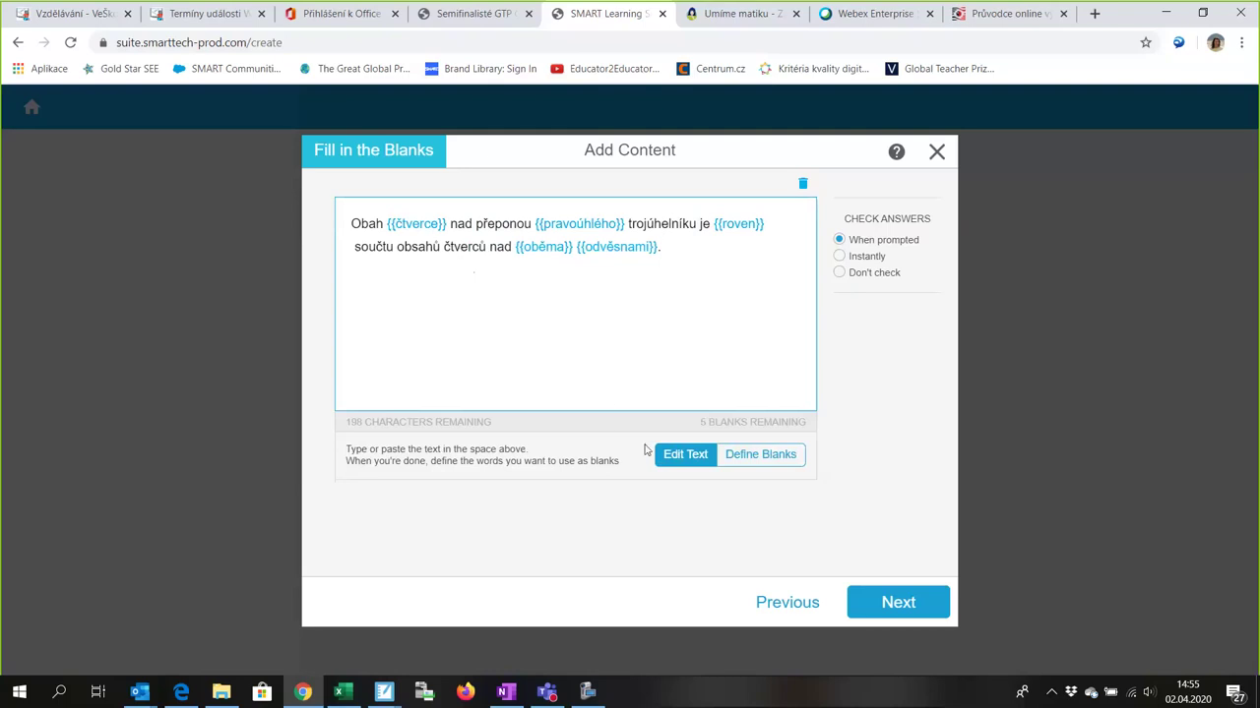
{"action": "left_click", "coordinate": [769, 463]}
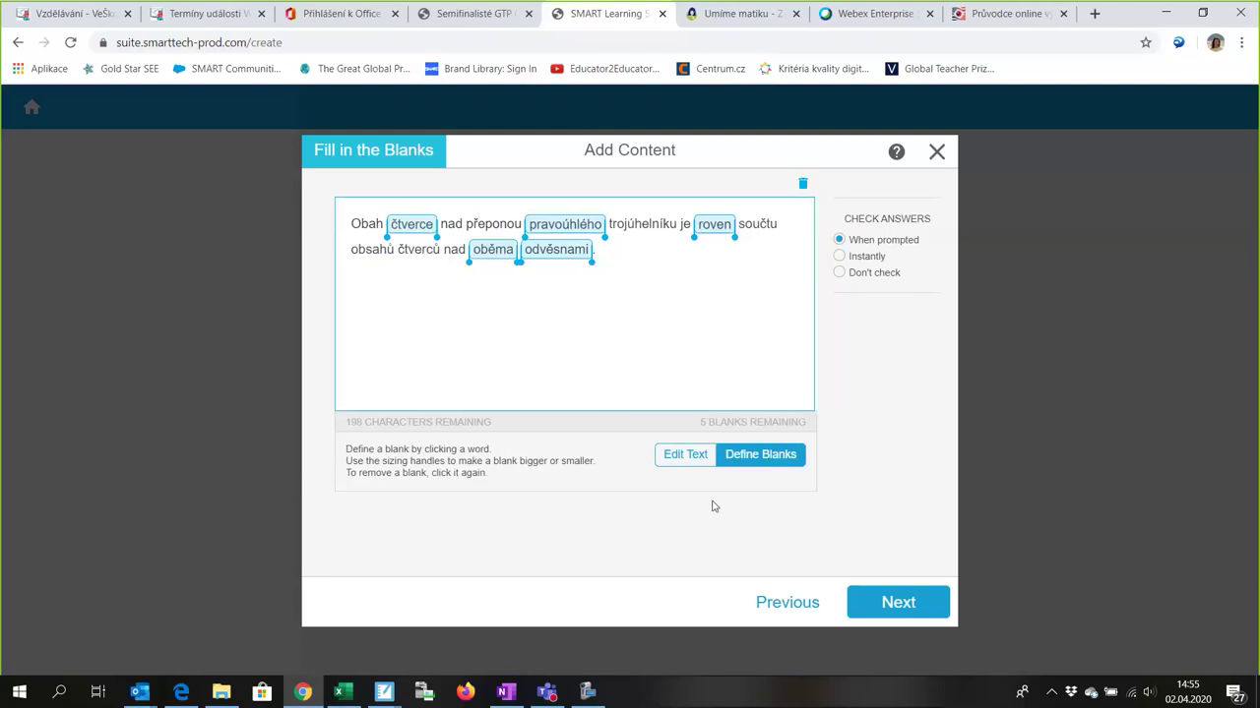
Step: Finish creating the Fill in the Blanks activity with the Underwater theme
{"action": "left_click", "coordinate": [899, 603]}
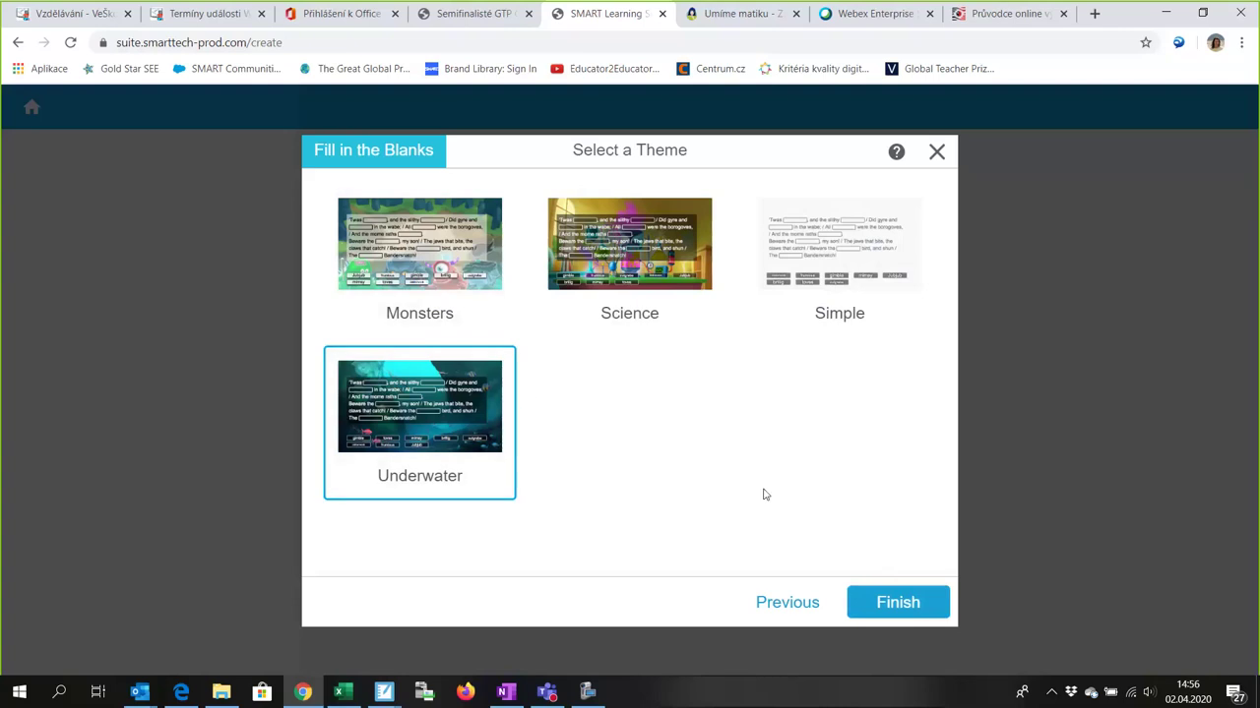
{"action": "left_click", "coordinate": [895, 604]}
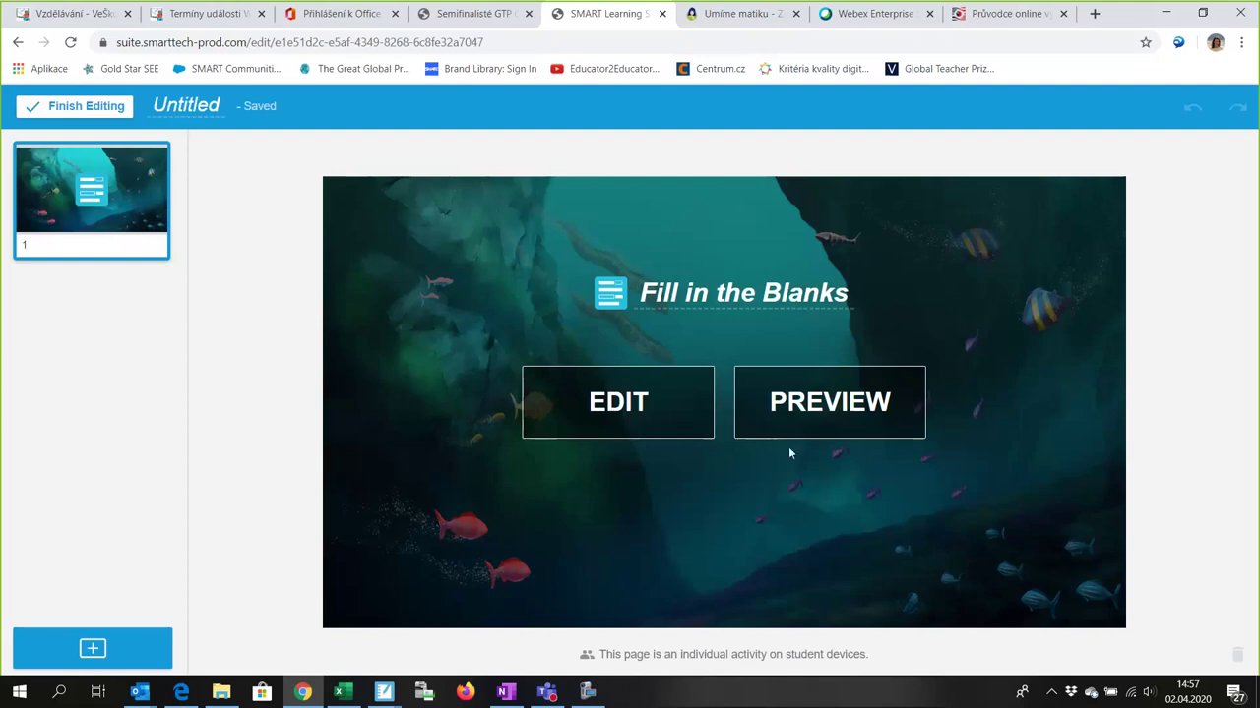
{"action": "left_click", "coordinate": [582, 380]}
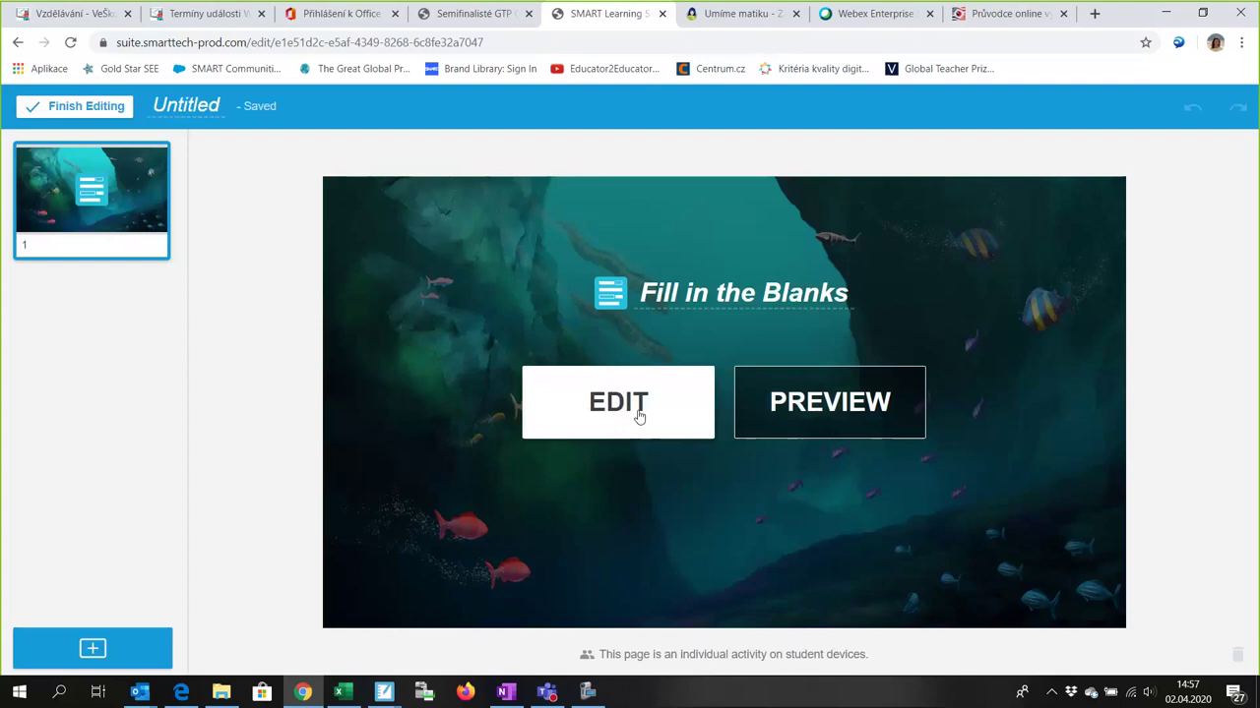
Step: Preview the Fill in the Blanks activity and lower the computer's speaker volume to 12
{"action": "left_click", "coordinate": [827, 406]}
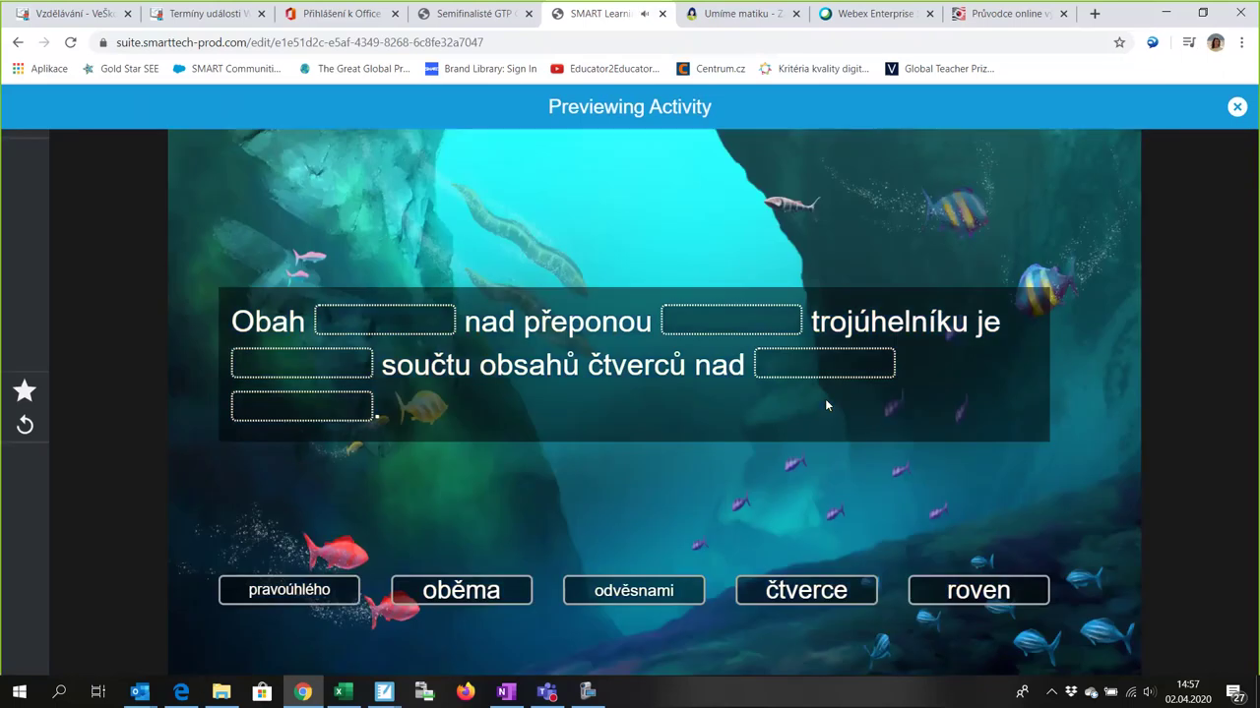
{"action": "left_click", "coordinate": [1145, 691]}
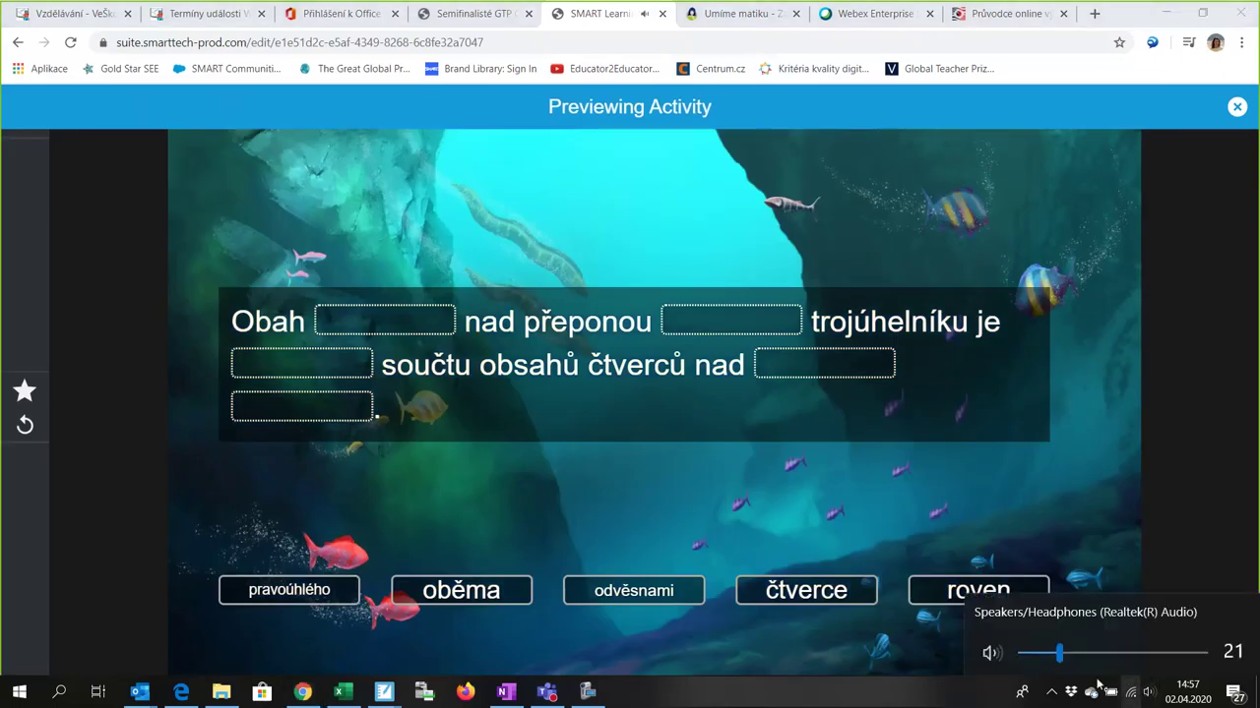
{"action": "left_click", "coordinate": [1054, 655]}
{"action": "left_click_drag", "start_coordinate": [1053, 658], "coordinate": [1042, 657]}
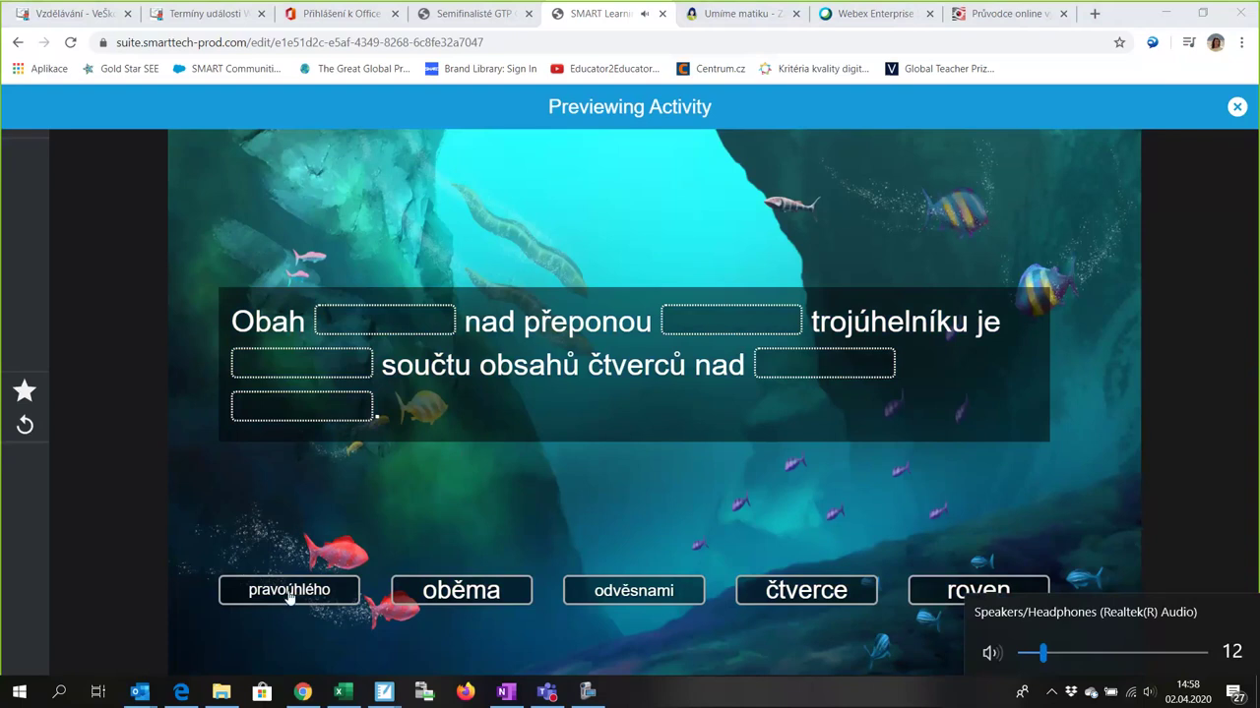
Step: Fill the previewed blanks in sentence order with roven, pravoúhlého, odvěsnami, čtverce and oběma, check the answers and close the preview
{"action": "left_click_drag", "start_coordinate": [288, 597], "coordinate": [728, 322]}
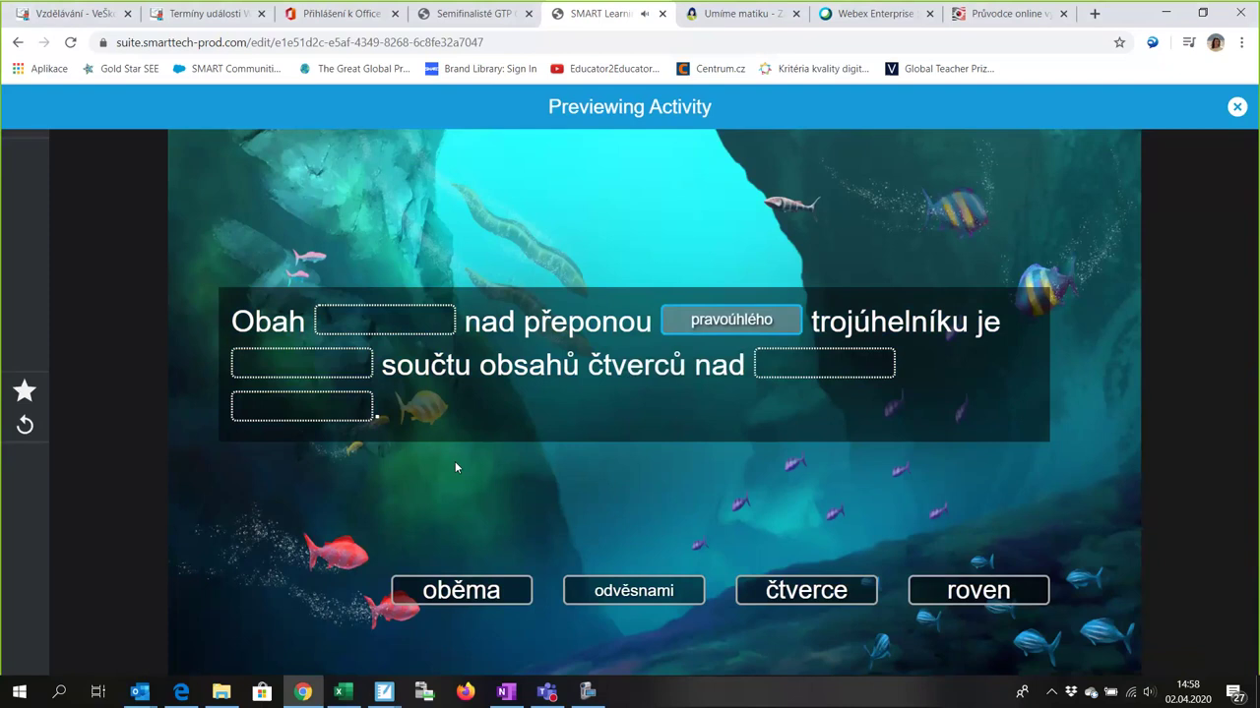
{"action": "left_click_drag", "start_coordinate": [488, 595], "coordinate": [324, 508]}
{"action": "left_click_drag", "start_coordinate": [648, 602], "coordinate": [339, 376]}
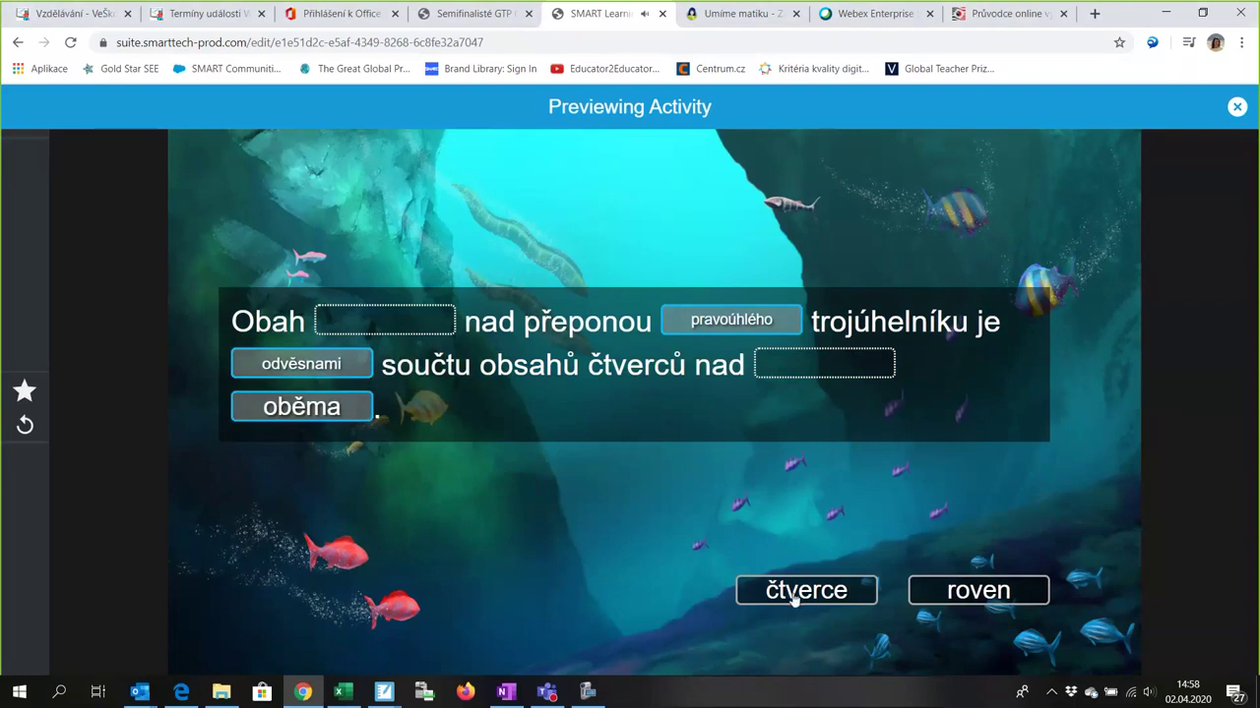
{"action": "left_click_drag", "start_coordinate": [795, 595], "coordinate": [813, 410]}
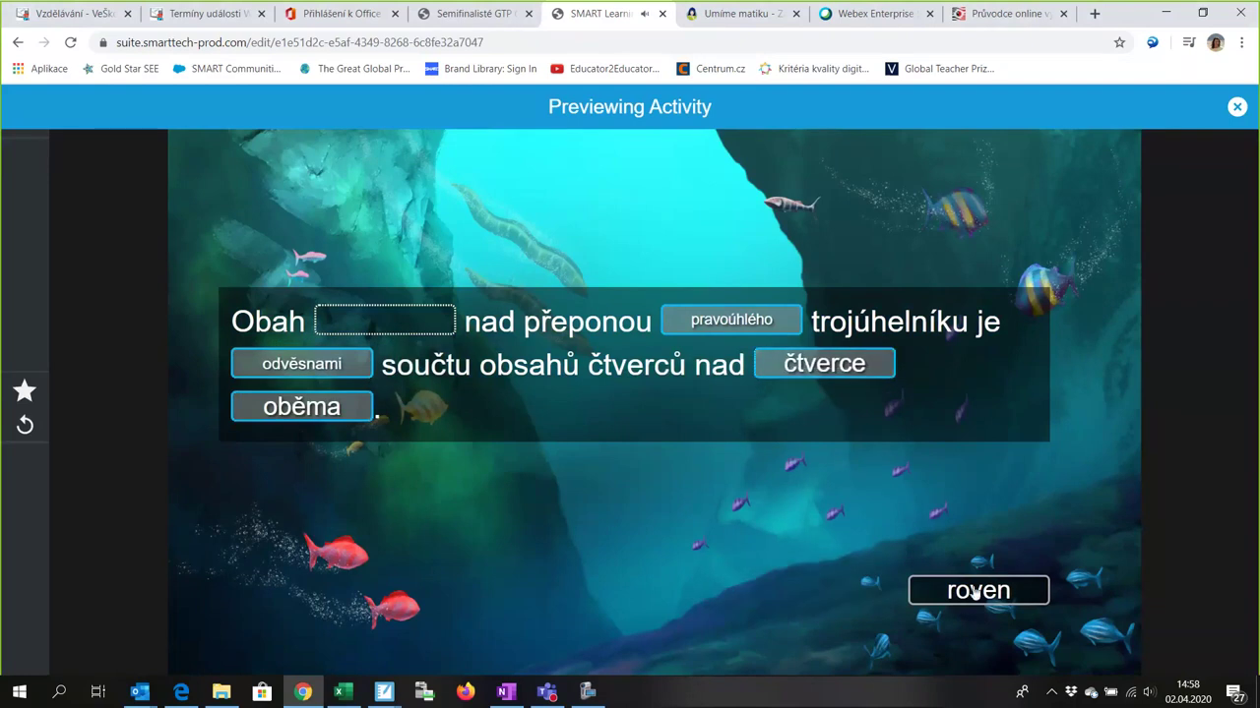
{"action": "left_click_drag", "start_coordinate": [974, 590], "coordinate": [398, 311]}
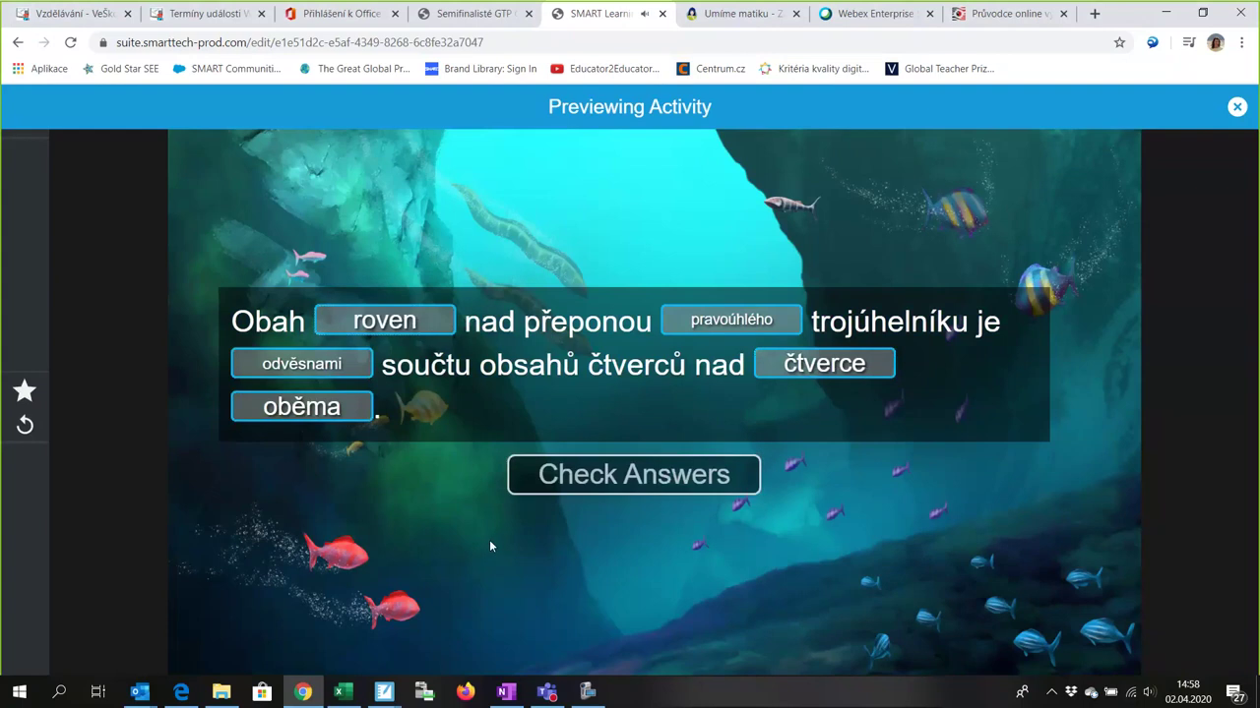
{"action": "left_click", "coordinate": [635, 477]}
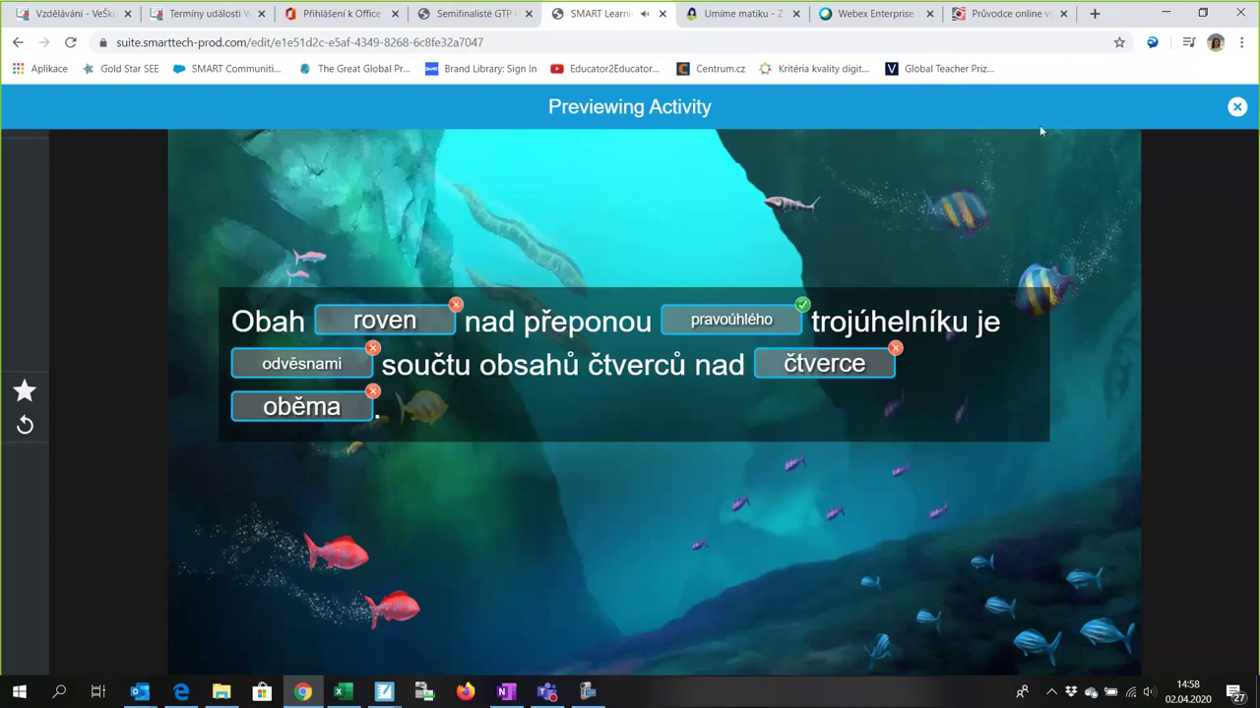
{"action": "left_click", "coordinate": [1238, 109]}
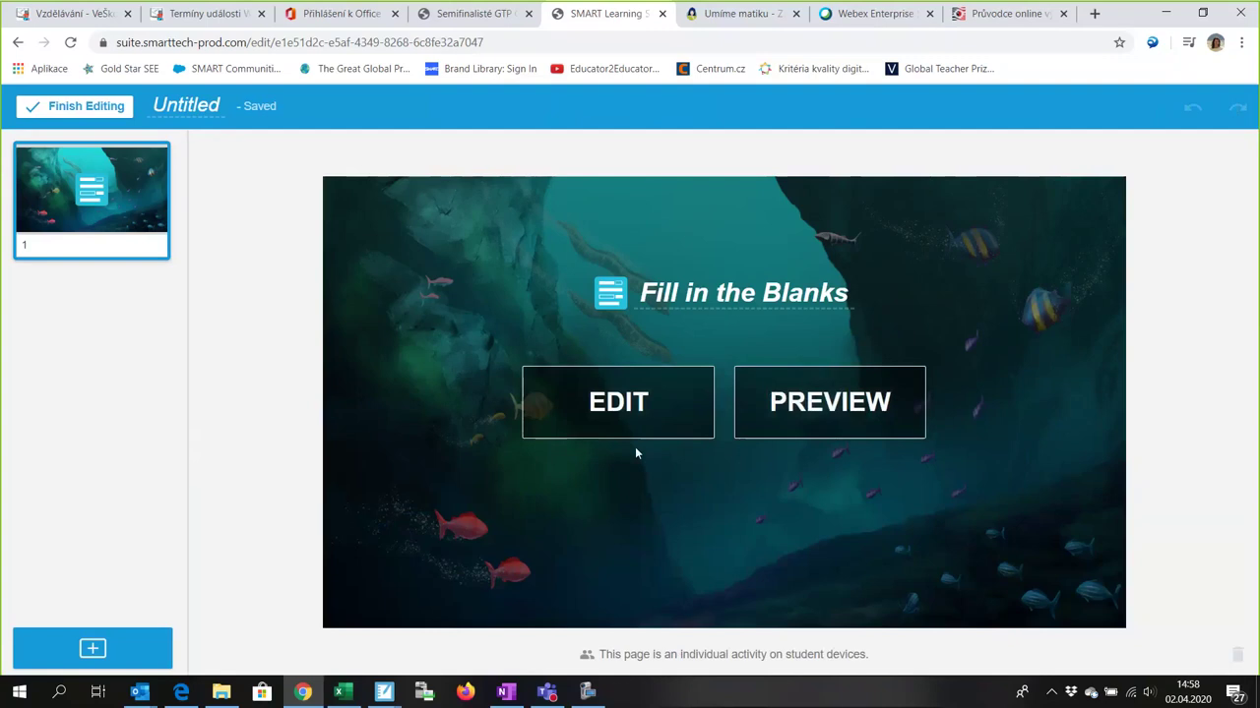
Step: Edit the Fill in the Blanks activity to check answers instantly and use the Science theme
{"action": "left_click", "coordinate": [616, 402]}
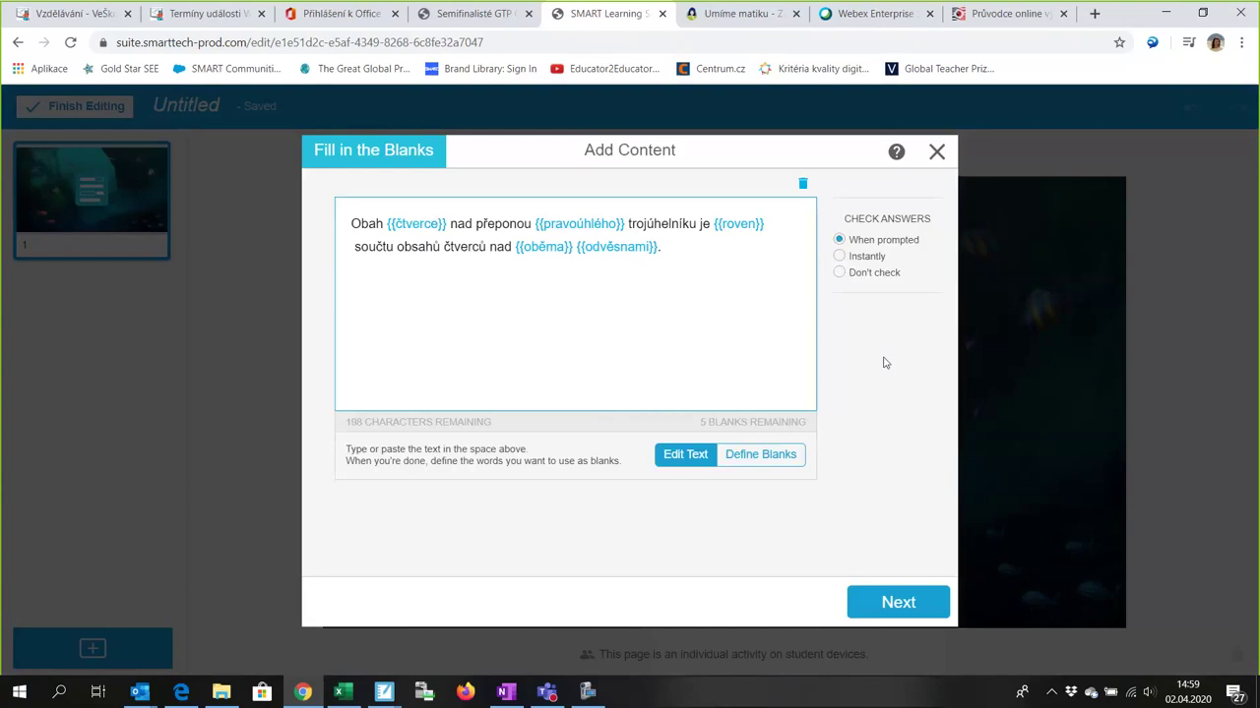
{"action": "key", "text": "Down"}
{"action": "left_click", "coordinate": [899, 604]}
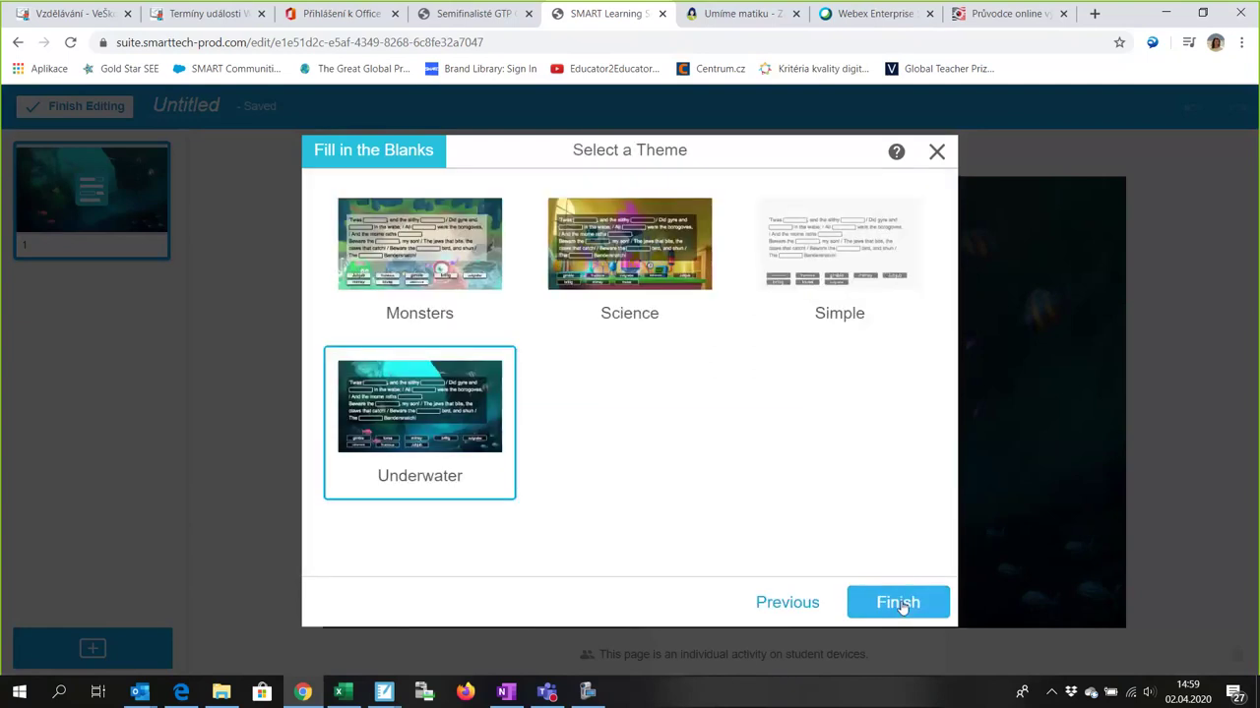
{"action": "left_click", "coordinate": [622, 282]}
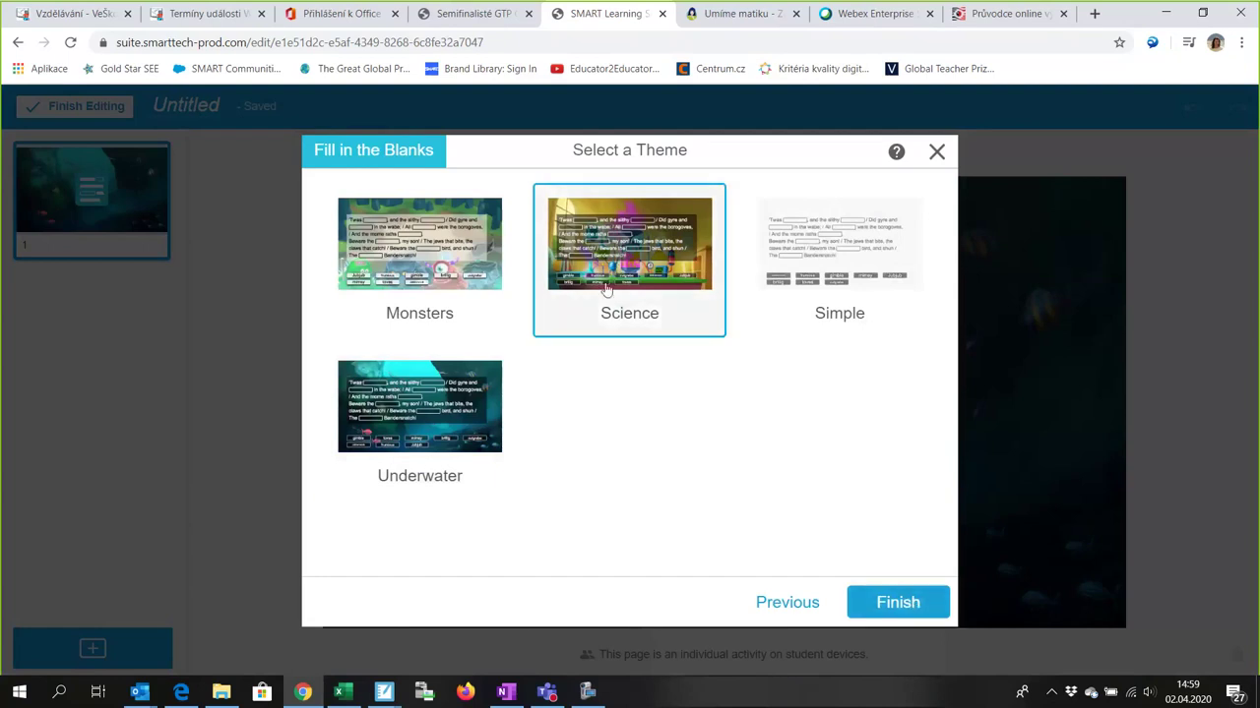
{"action": "left_click", "coordinate": [907, 603]}
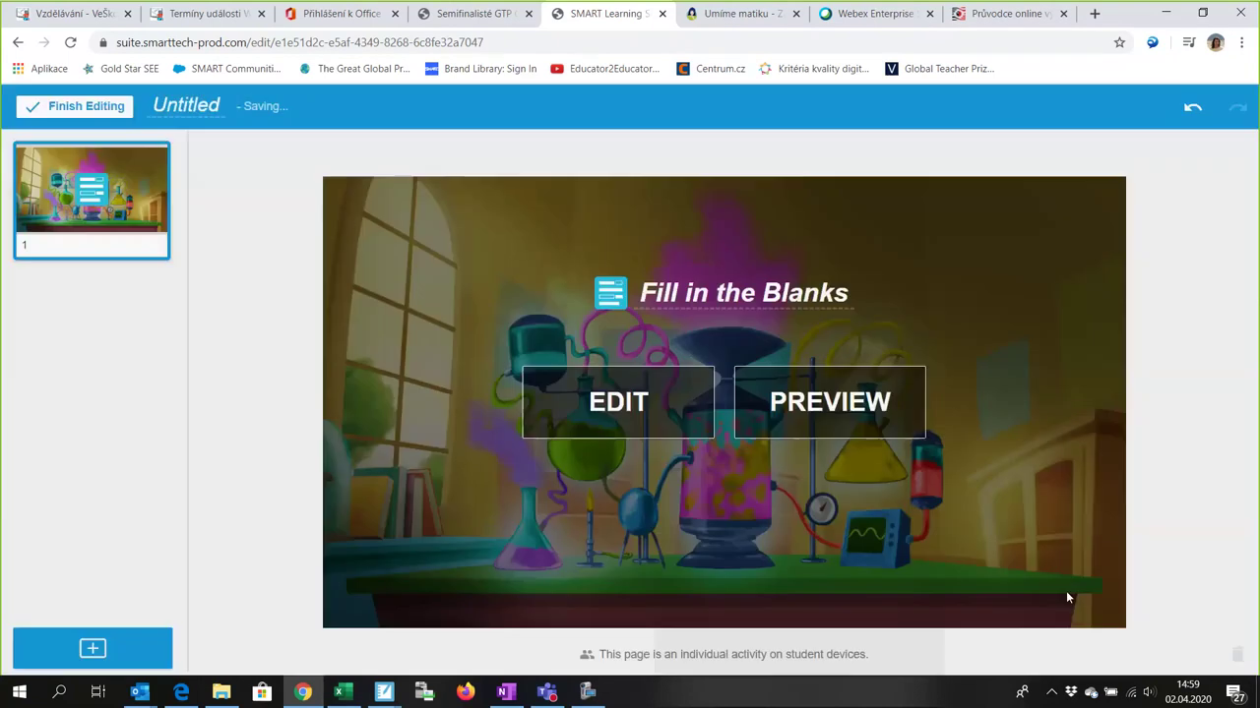
Step: Preview the activity, trying wrong blanks before filling them in order with čtverce, pravoúhlého, roven, oběma and odvěsnami, and review the completed sentence
{"action": "left_click", "coordinate": [853, 409]}
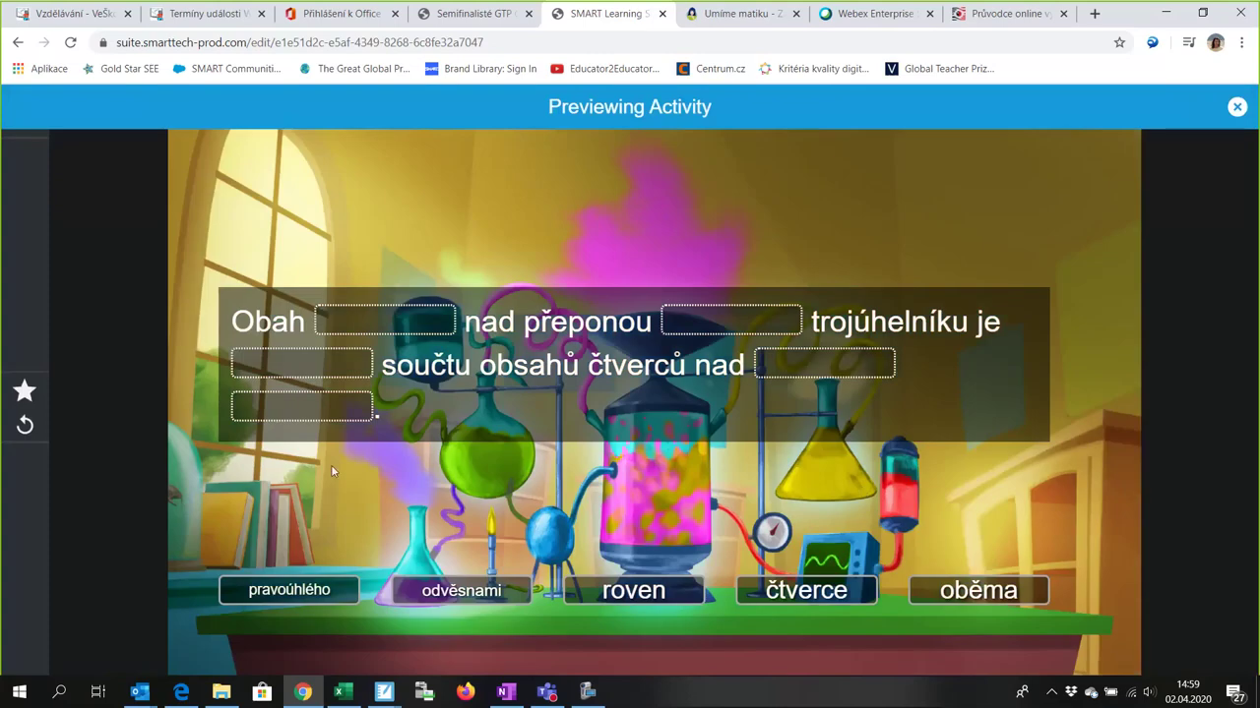
{"action": "left_click_drag", "start_coordinate": [282, 598], "coordinate": [361, 325]}
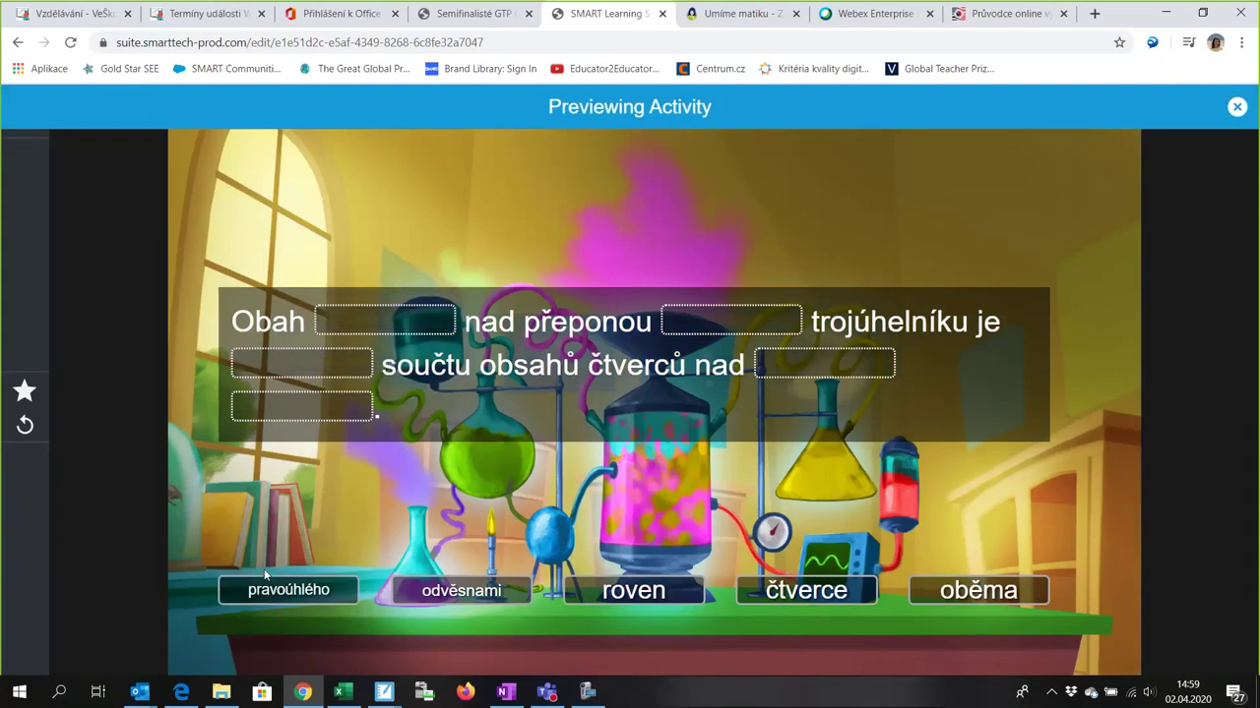
{"action": "left_click_drag", "start_coordinate": [274, 600], "coordinate": [679, 325]}
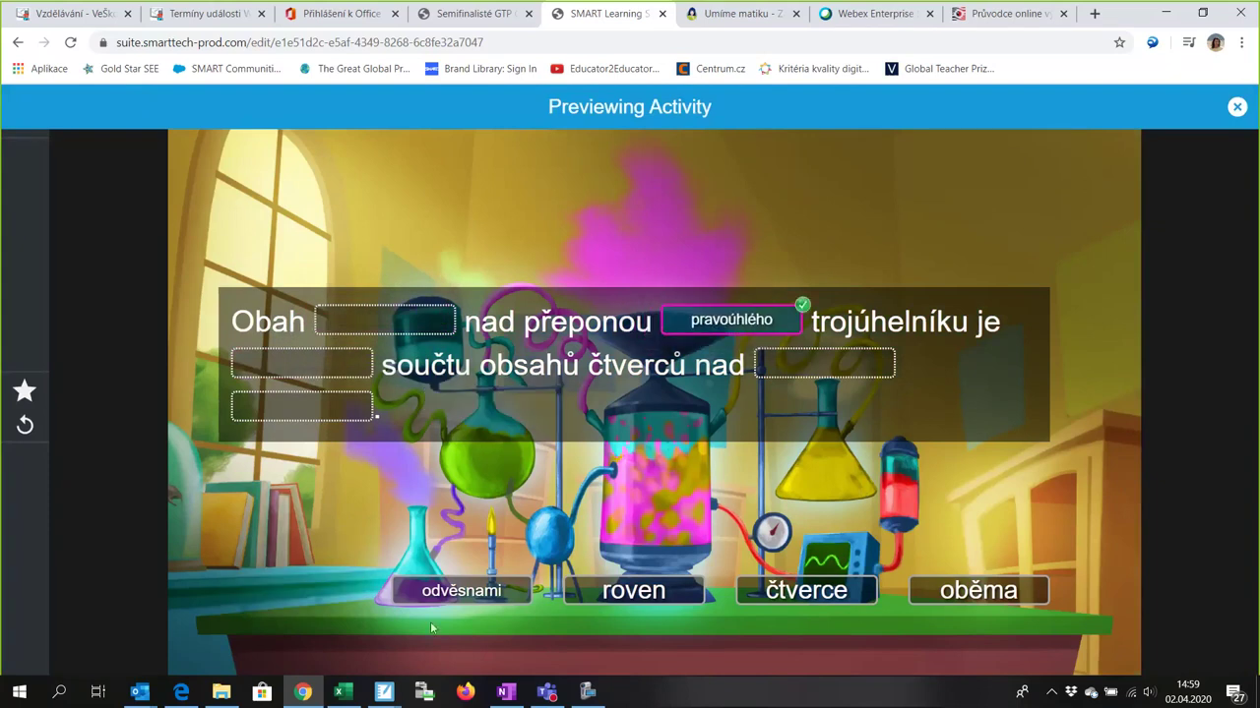
{"action": "left_click_drag", "start_coordinate": [456, 602], "coordinate": [309, 417]}
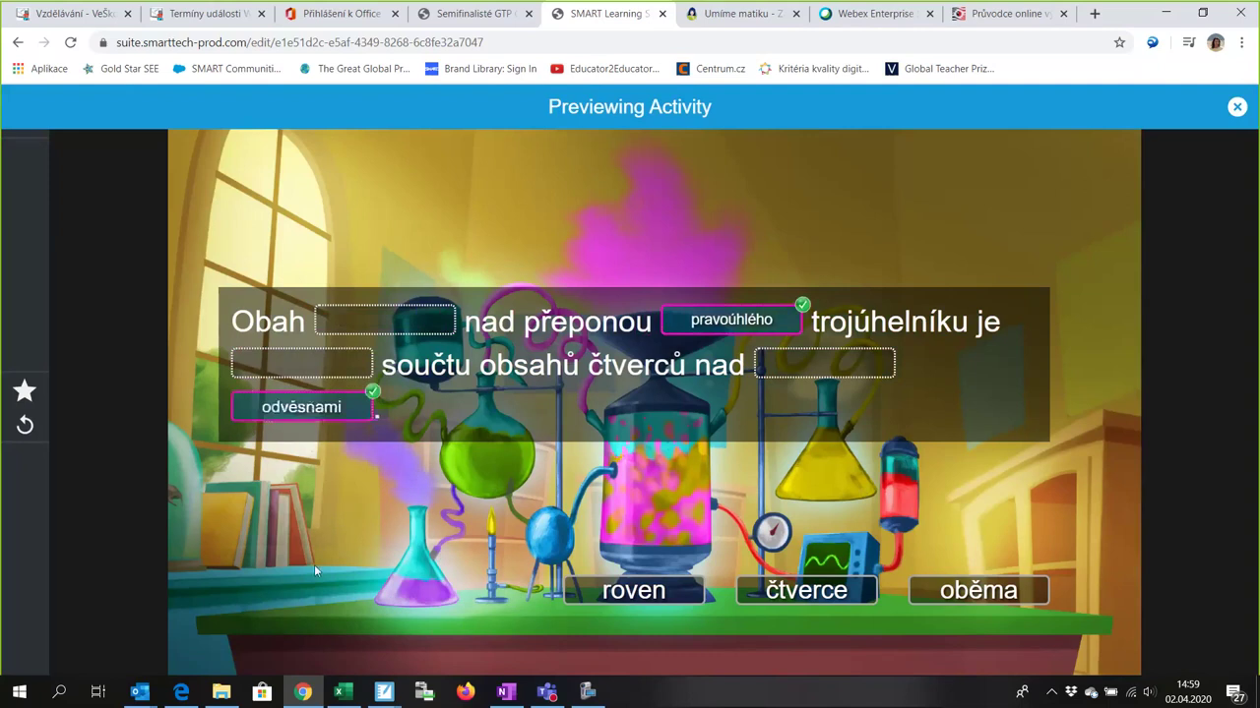
{"action": "left_click_drag", "start_coordinate": [640, 603], "coordinate": [416, 337]}
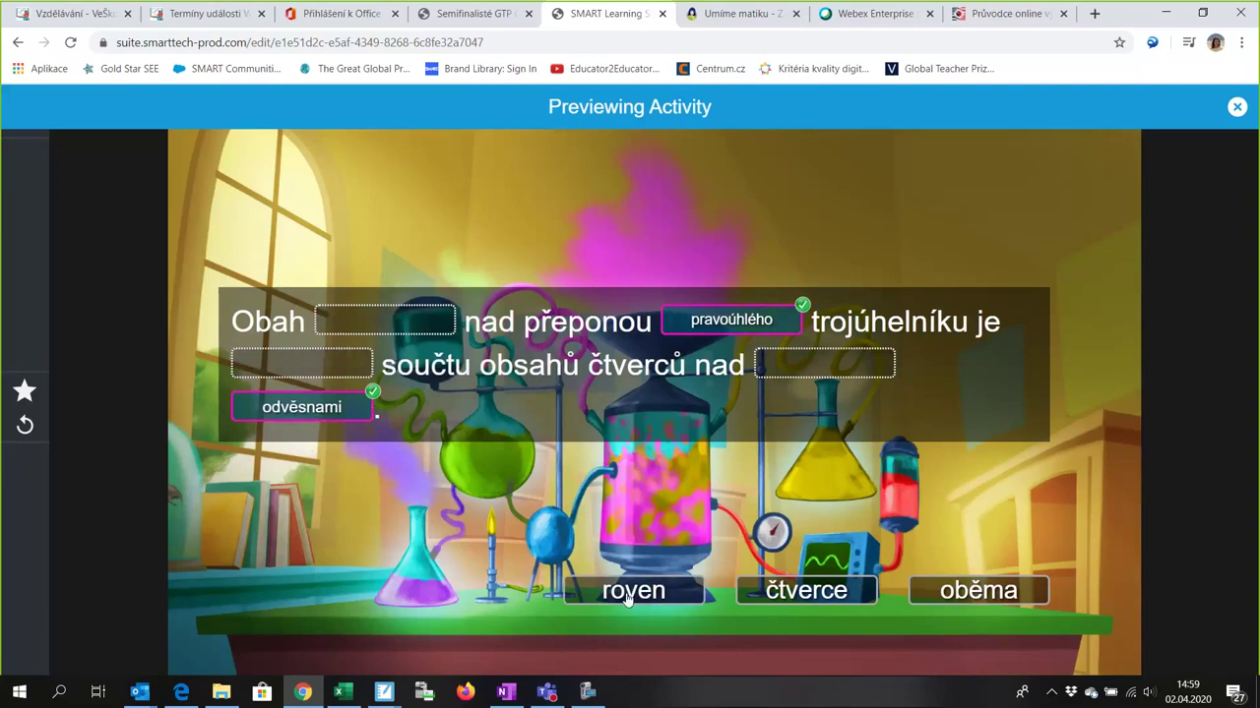
{"action": "left_click_drag", "start_coordinate": [628, 600], "coordinate": [816, 356]}
{"action": "left_click_drag", "start_coordinate": [617, 603], "coordinate": [296, 366]}
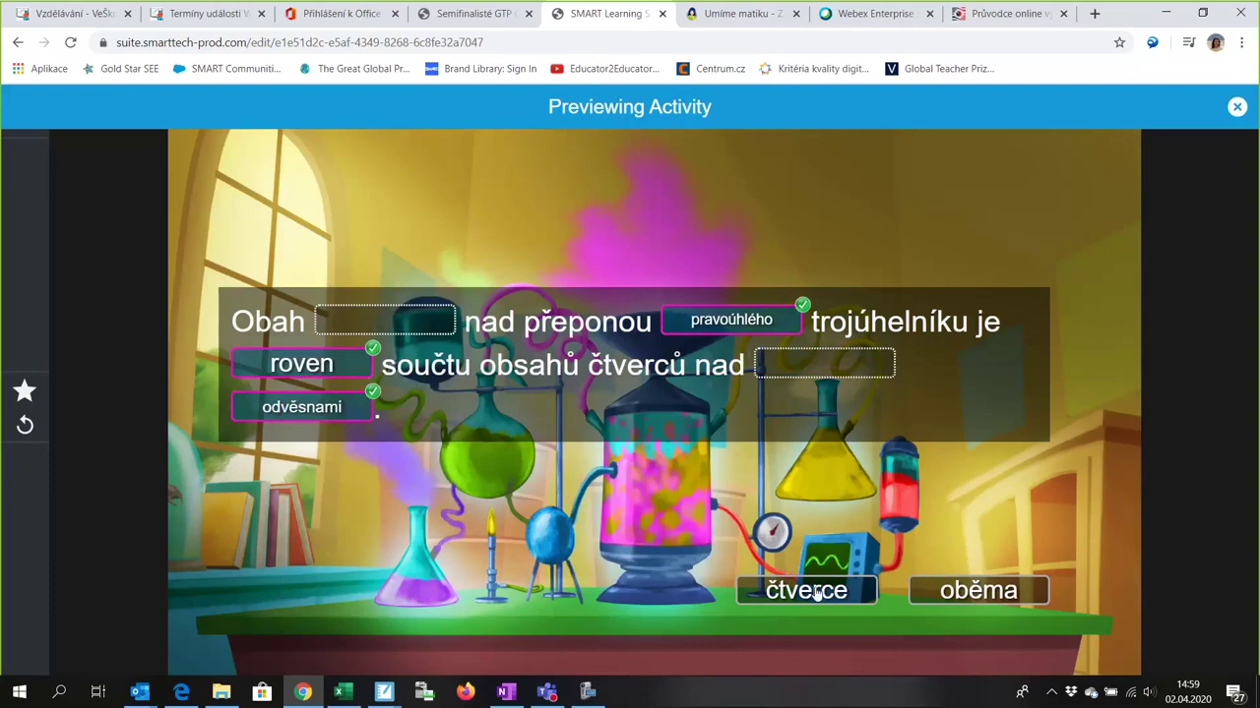
{"action": "left_click_drag", "start_coordinate": [807, 586], "coordinate": [409, 337]}
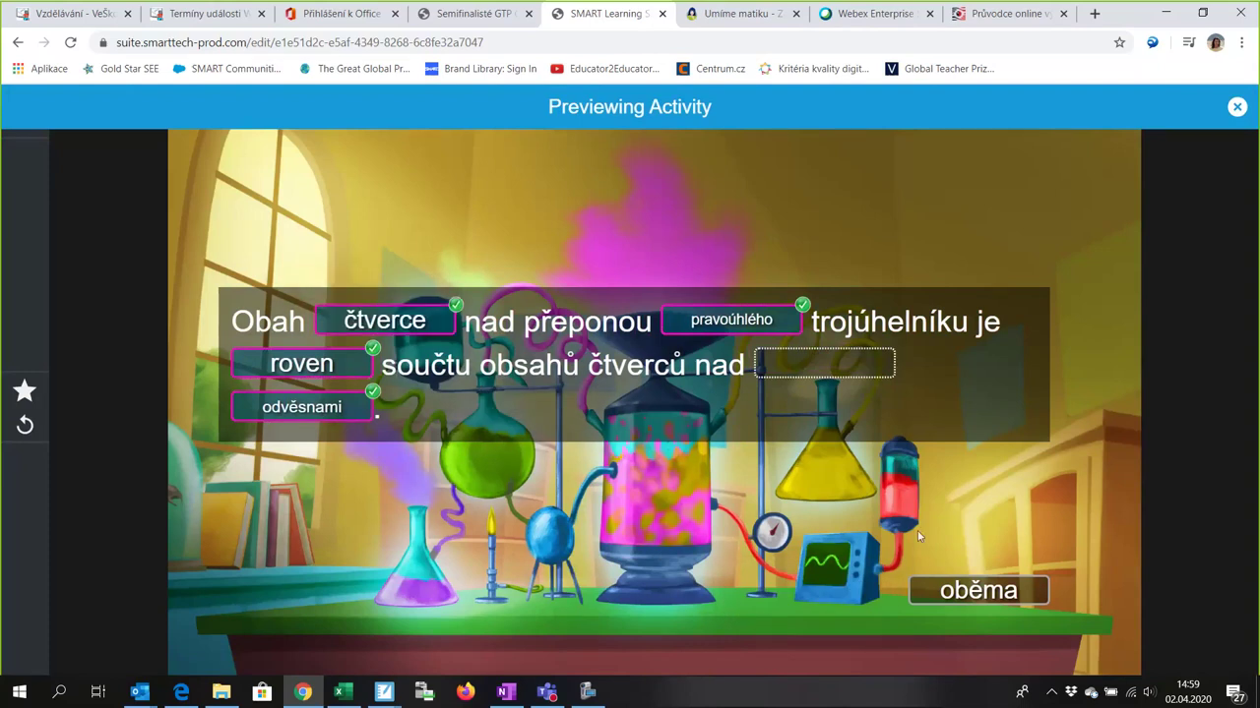
{"action": "left_click_drag", "start_coordinate": [975, 591], "coordinate": [824, 360]}
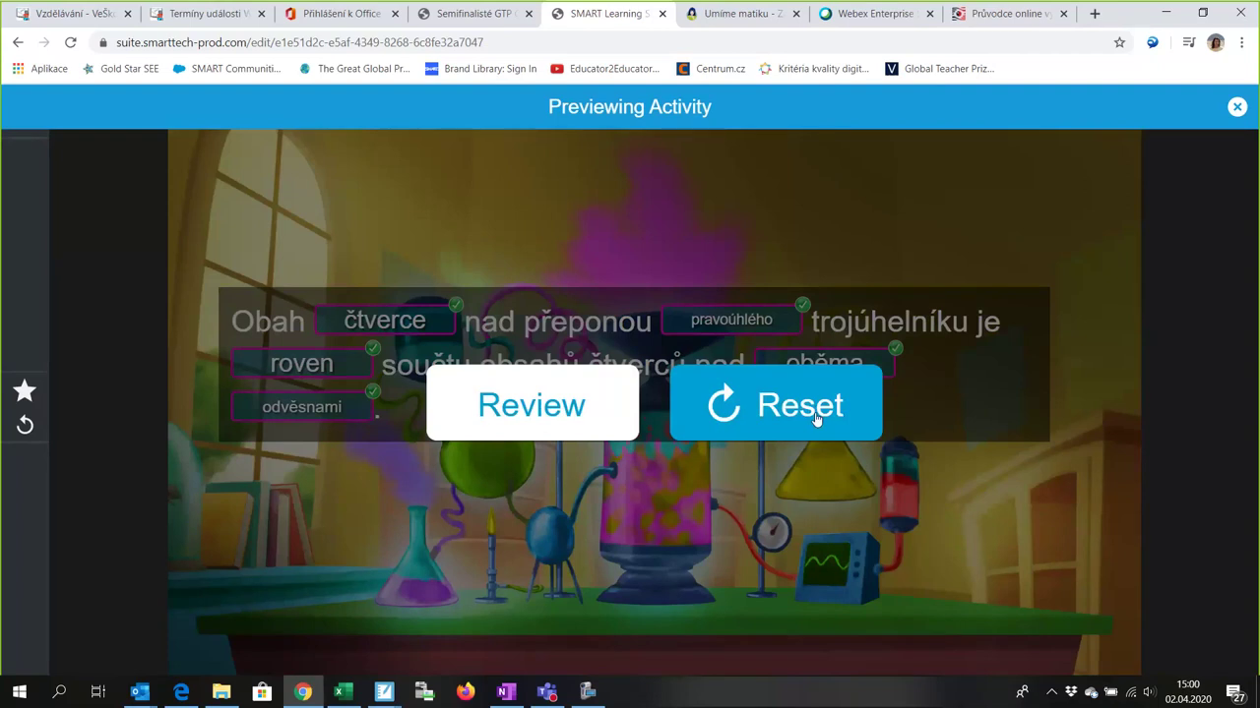
{"action": "left_click", "coordinate": [529, 411]}
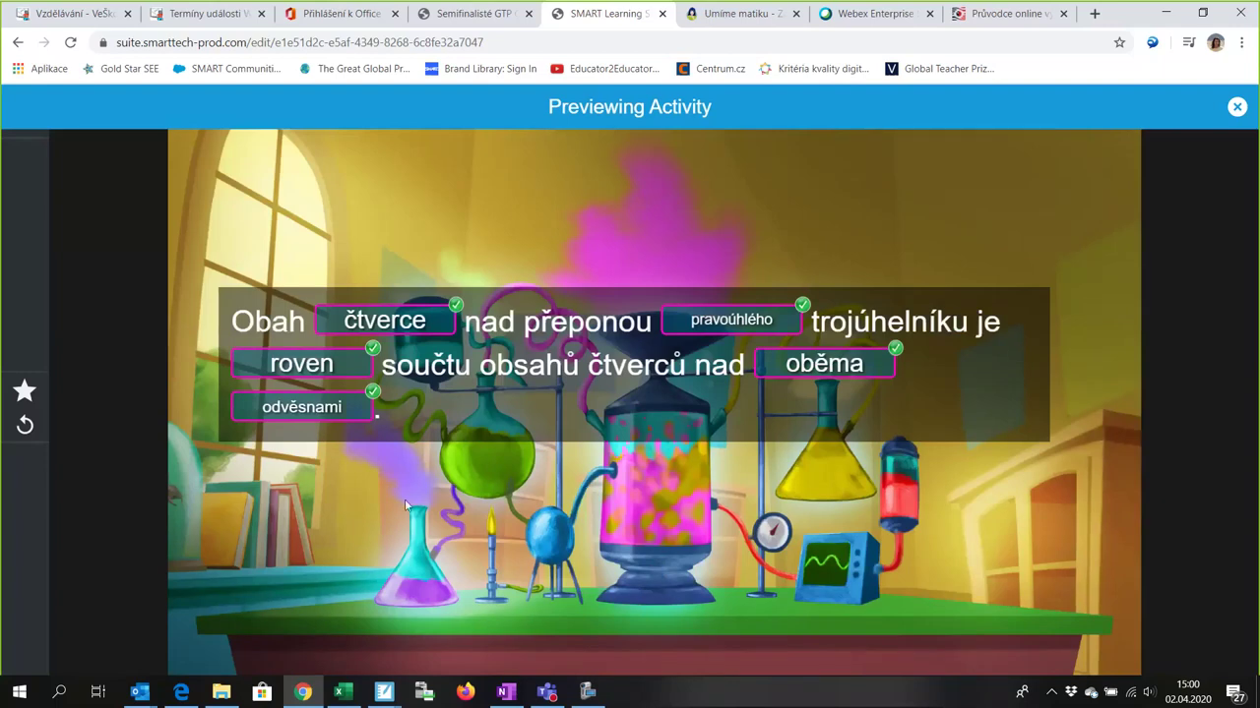
Step: Reset the previewed activity several times to see the answer words reshuffled, and close the preview
{"action": "left_click", "coordinate": [24, 426]}
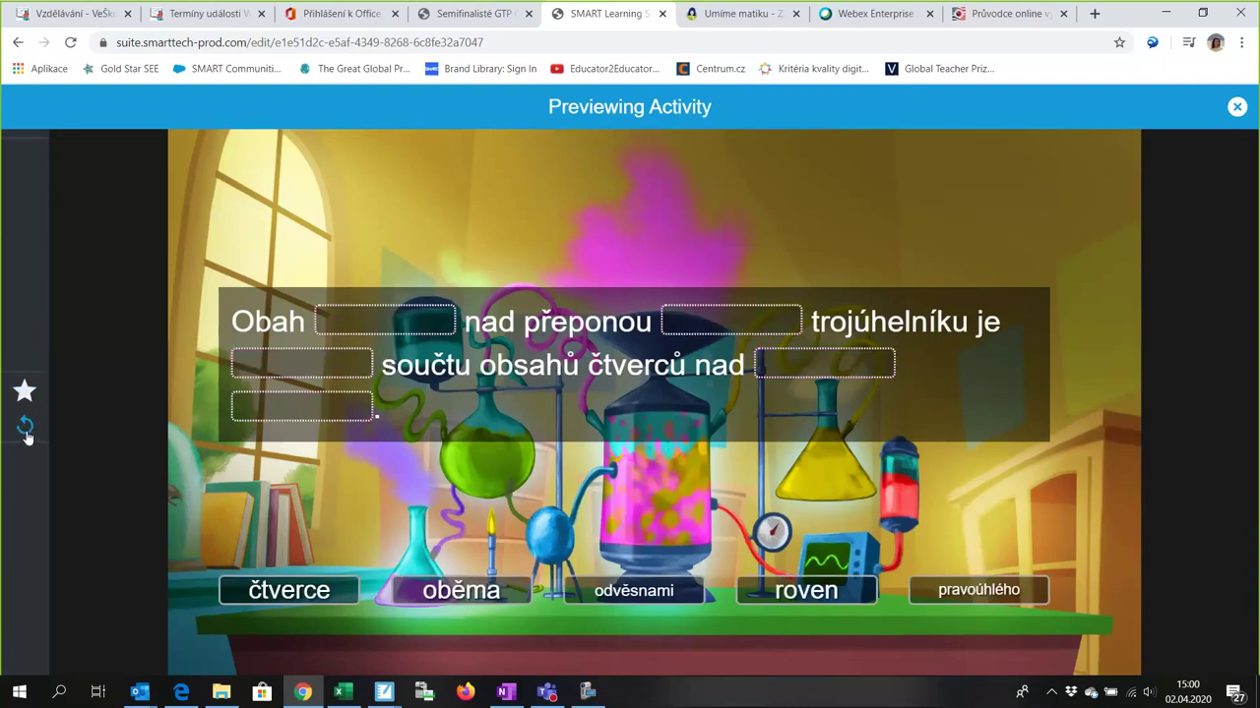
{"action": "left_click", "coordinate": [24, 429]}
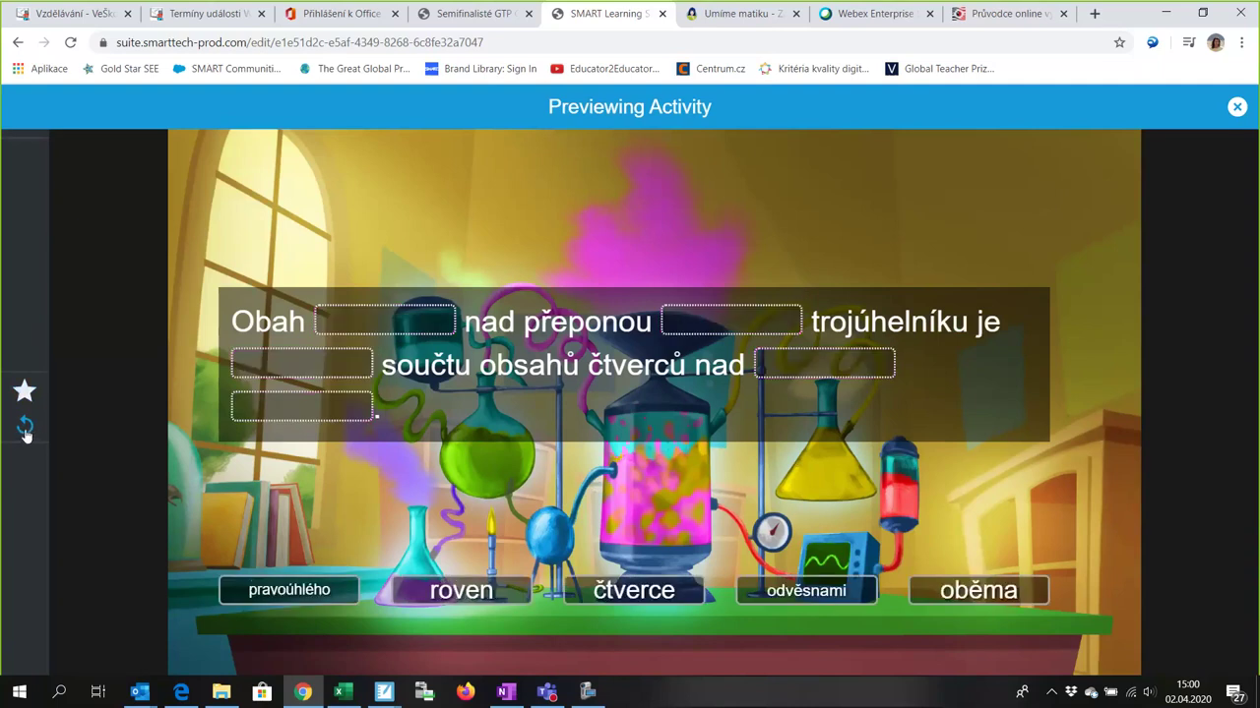
{"action": "left_click", "coordinate": [24, 430]}
{"action": "left_click", "coordinate": [25, 430]}
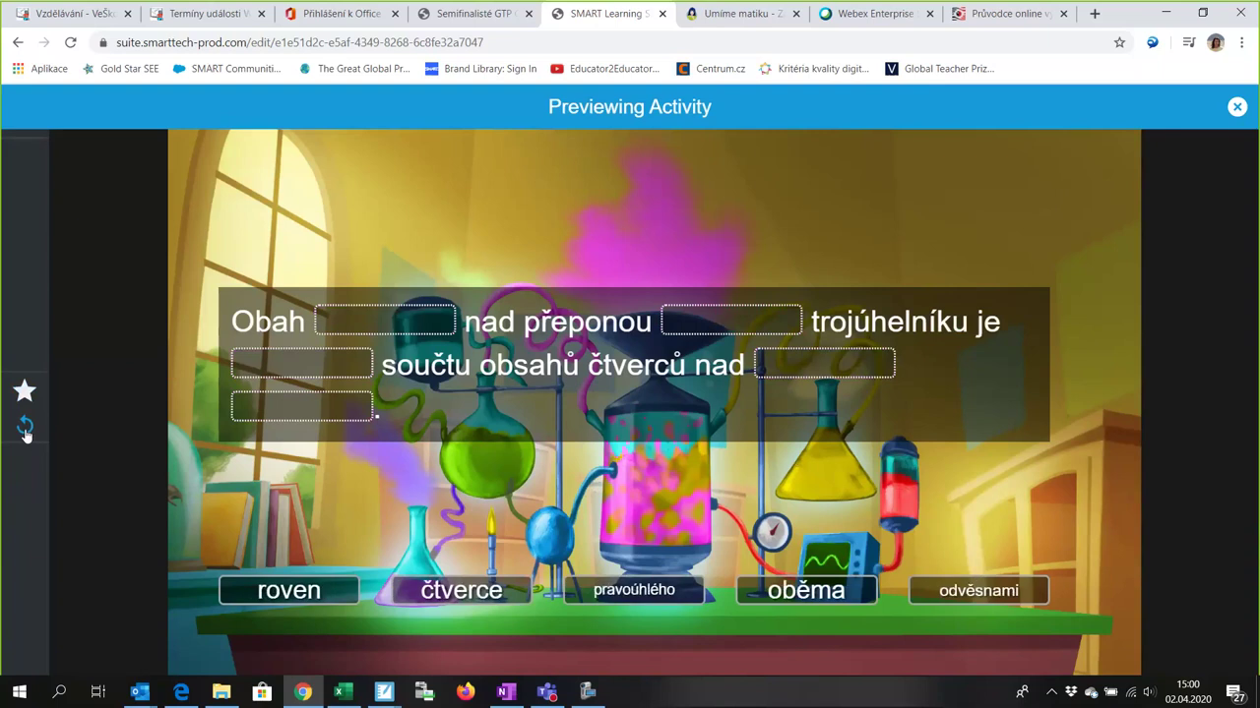
{"action": "left_click", "coordinate": [24, 430]}
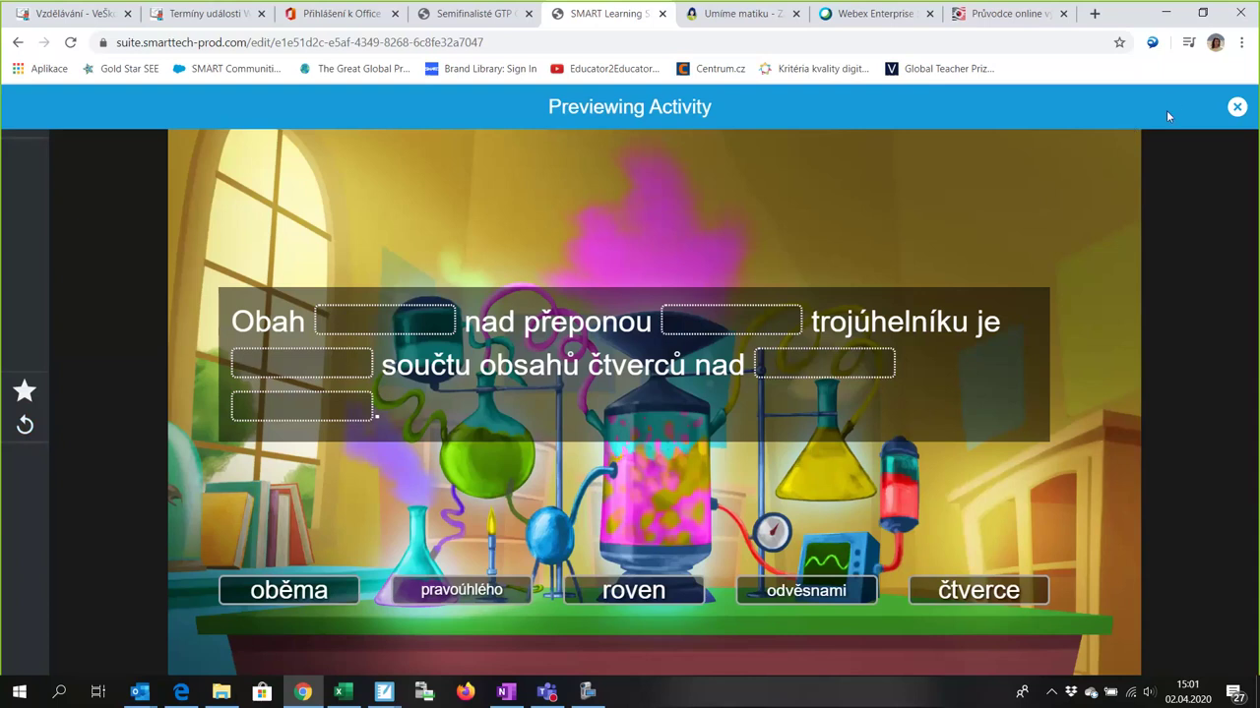
{"action": "left_click", "coordinate": [1238, 109]}
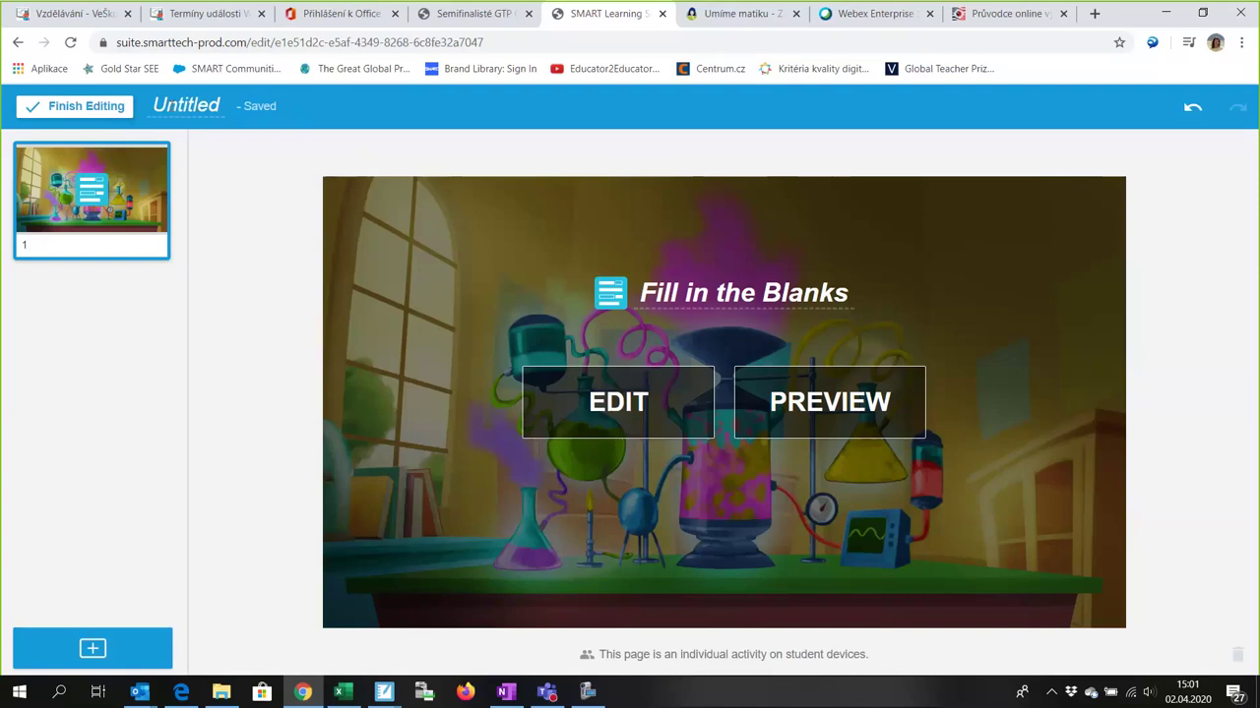
Step: Rename the untitled lesson as pyth_v and finish editing it
{"action": "left_click", "coordinate": [169, 105]}
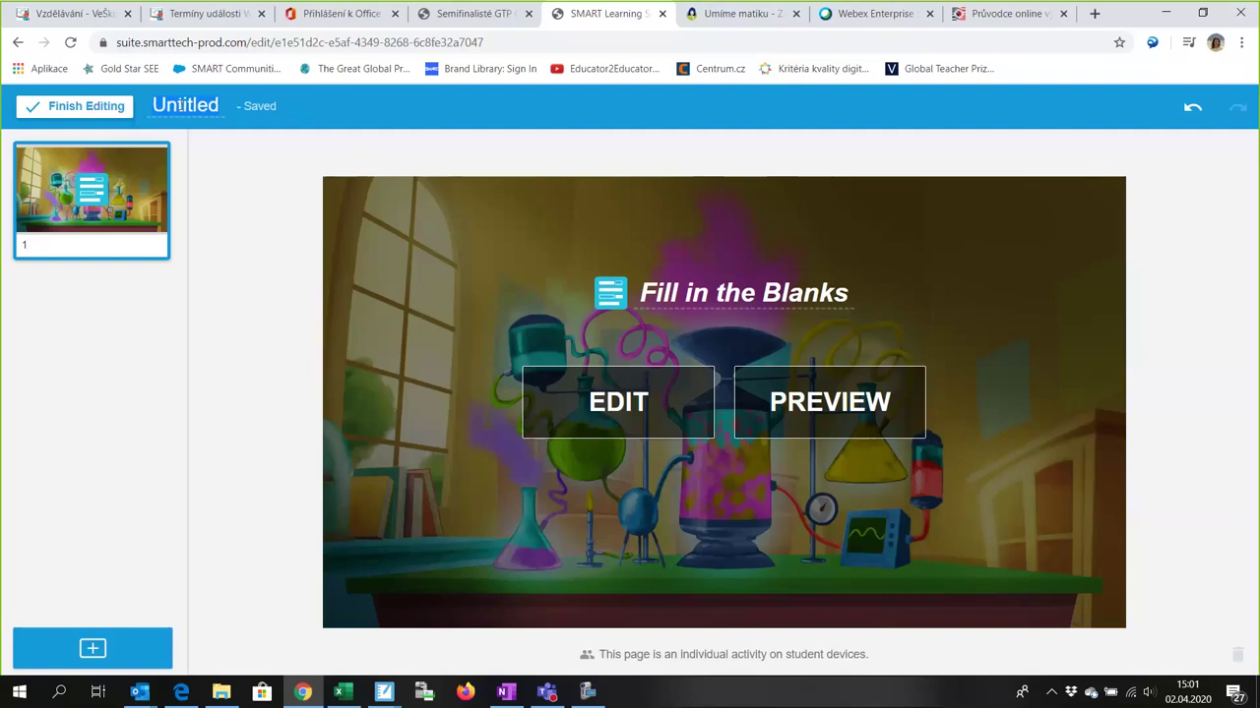
{"action": "key", "text": "ctrl+a"}
{"action": "key", "text": "BackSpace"}
{"action": "type", "text": "pyt"}
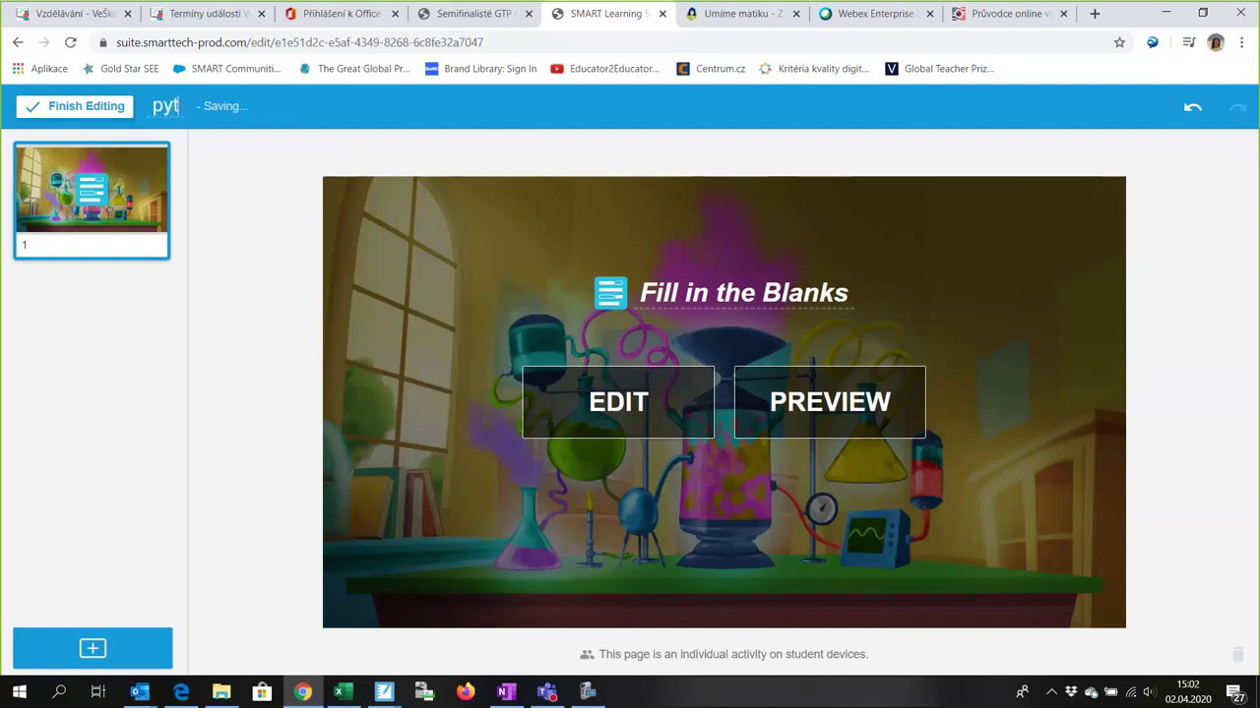
{"action": "type", "text": "h_v"}
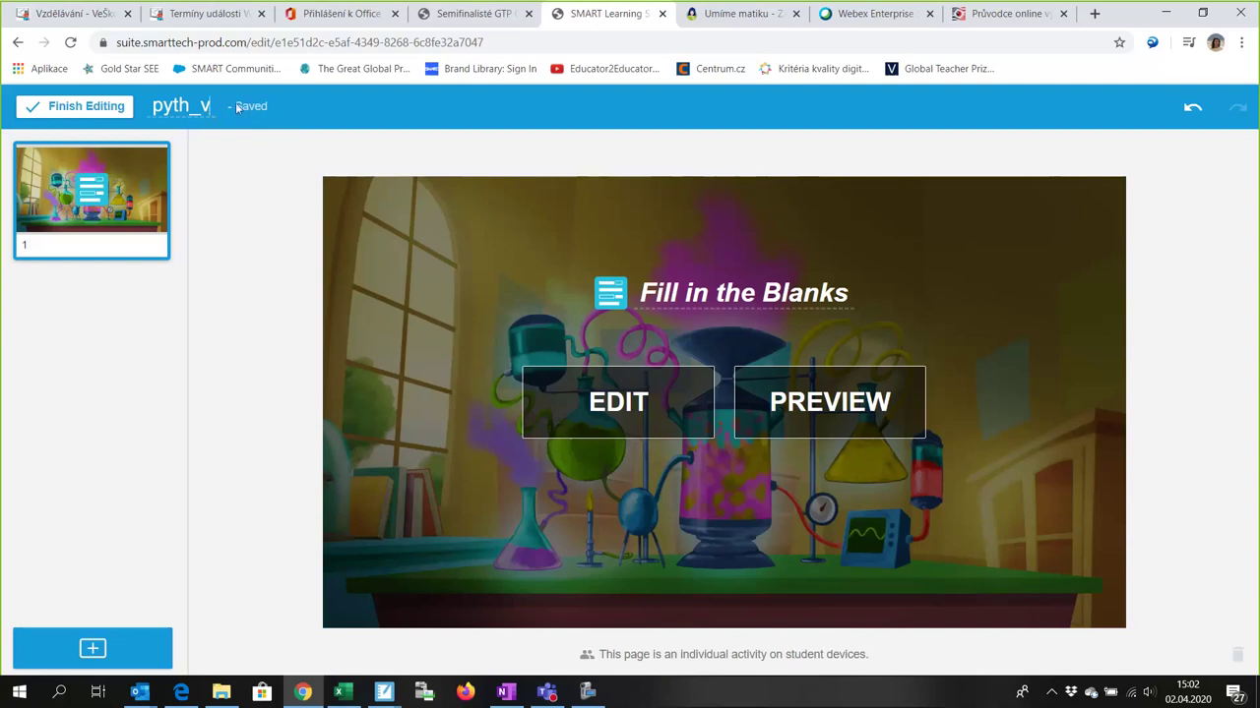
{"action": "left_click", "coordinate": [108, 110]}
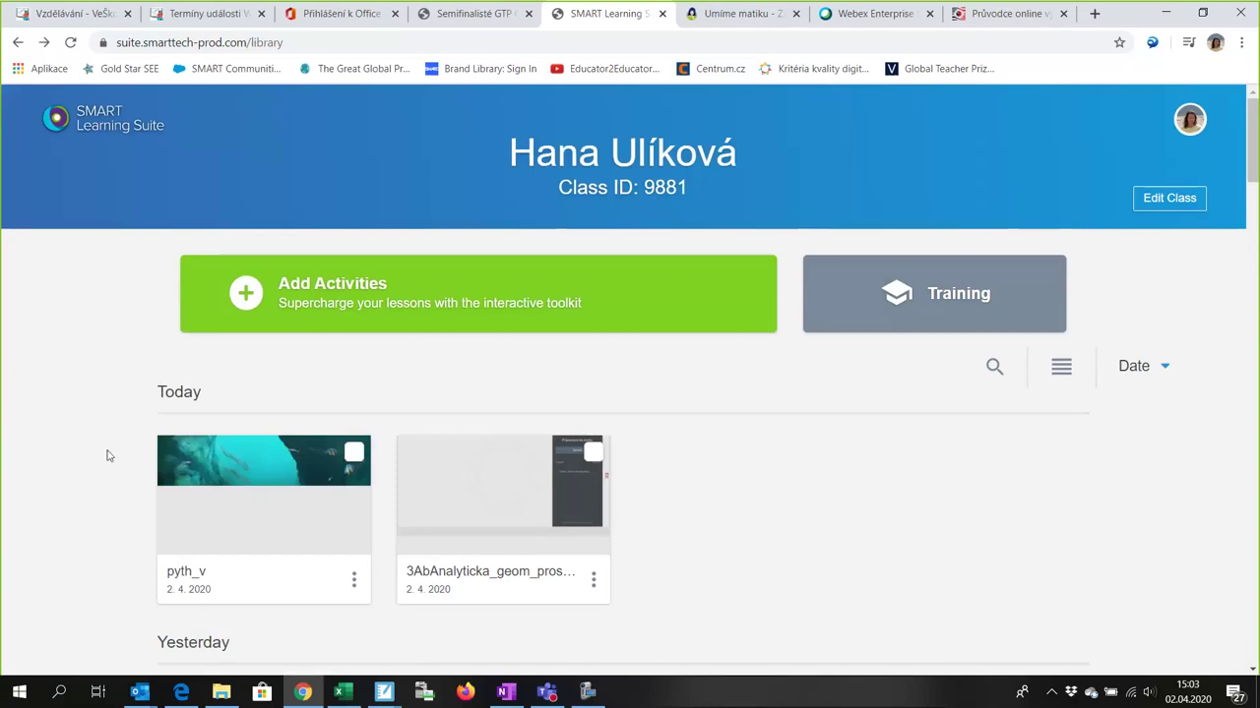
Step: Find the pyth_v lesson among today's items in the library and start it
{"action": "scroll", "coordinate": [74, 470], "scroll_direction": "down", "scroll_amount": 1}
{"action": "scroll", "coordinate": [70, 470], "scroll_direction": "down", "scroll_amount": 2}
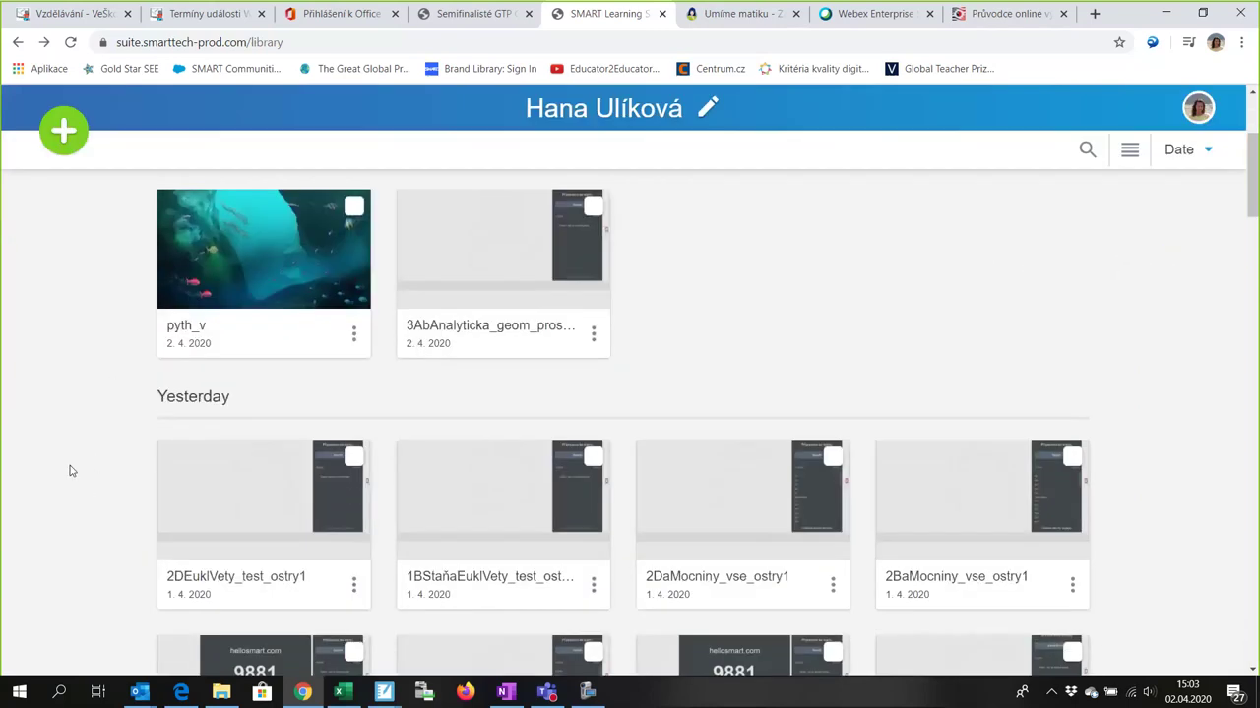
{"action": "scroll", "coordinate": [70, 471], "scroll_direction": "up", "scroll_amount": 1}
{"action": "mouse_move", "coordinate": [283, 352]}
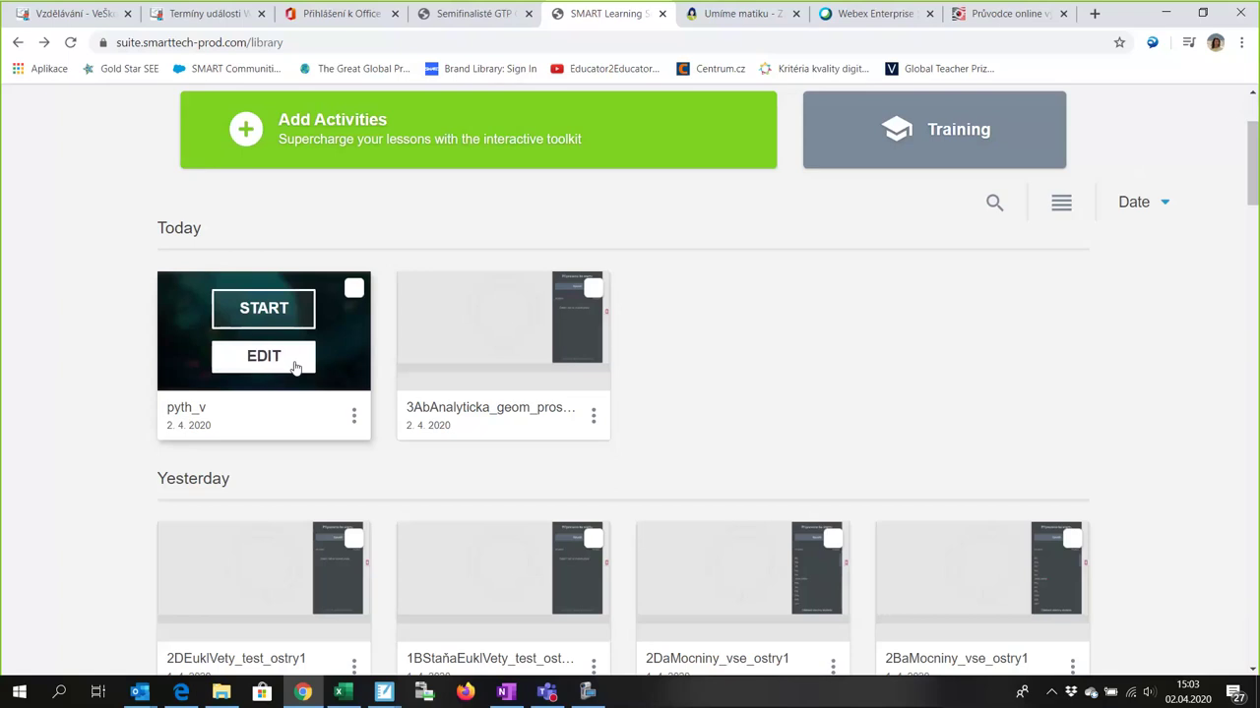
{"action": "left_click", "coordinate": [295, 317]}
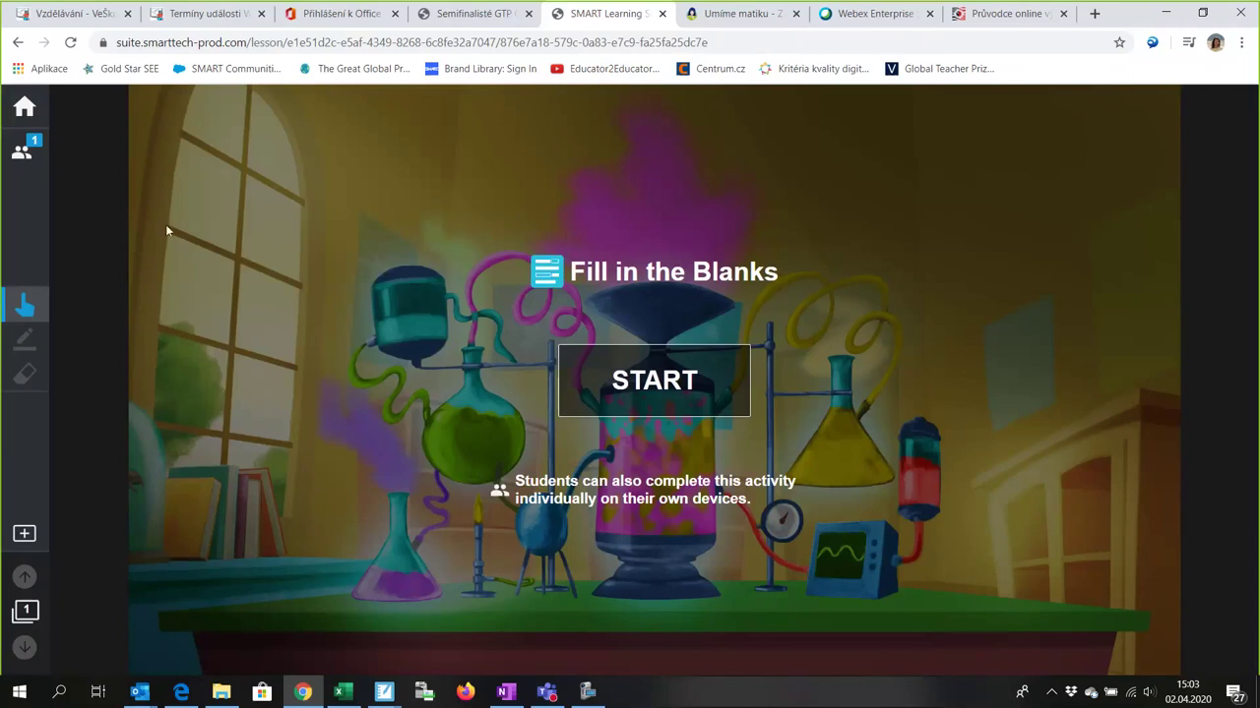
Step: Start the Fill in the Blanks activity in the lesson, viewing the list of connected students before and after
{"action": "left_click", "coordinate": [21, 158]}
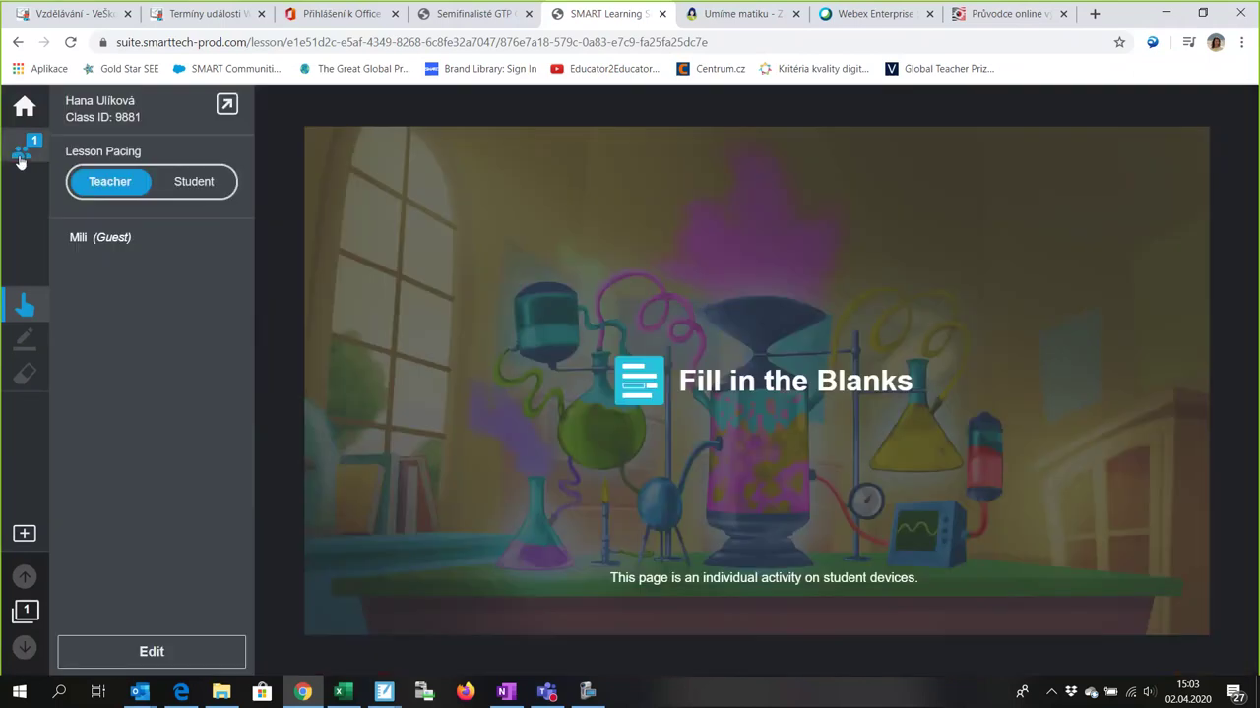
{"action": "left_click", "coordinate": [21, 158]}
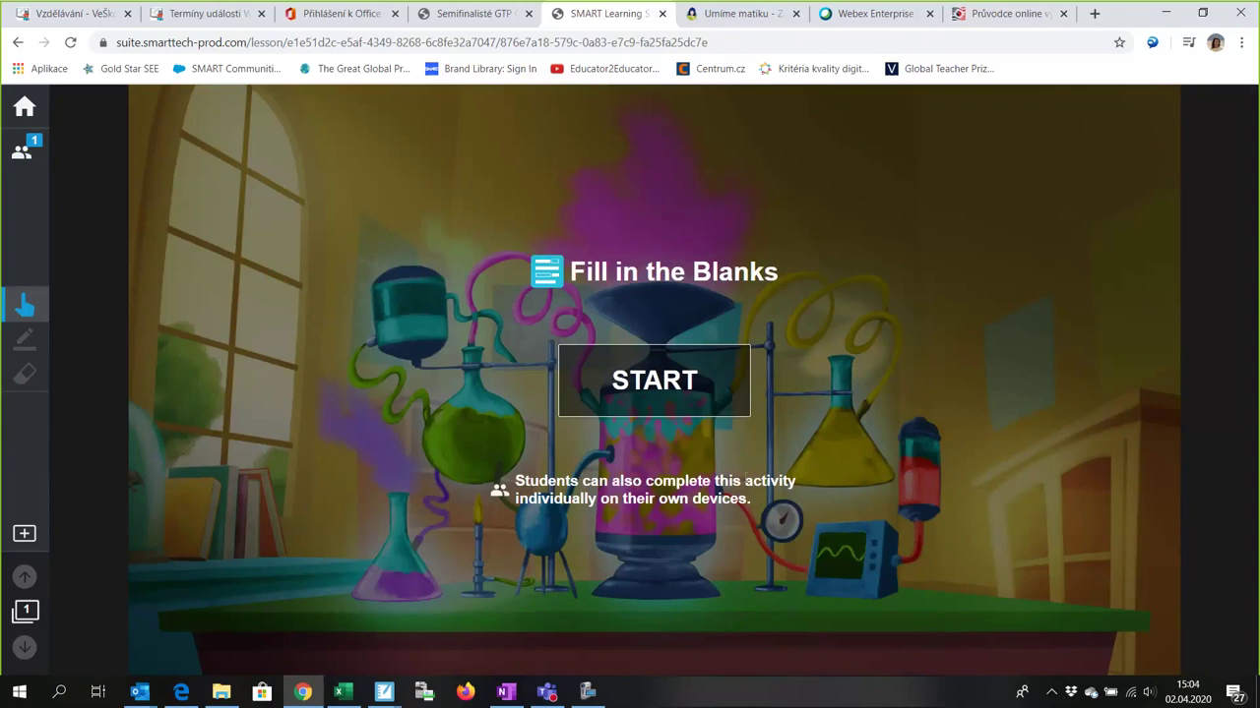
{"action": "left_click", "coordinate": [651, 383]}
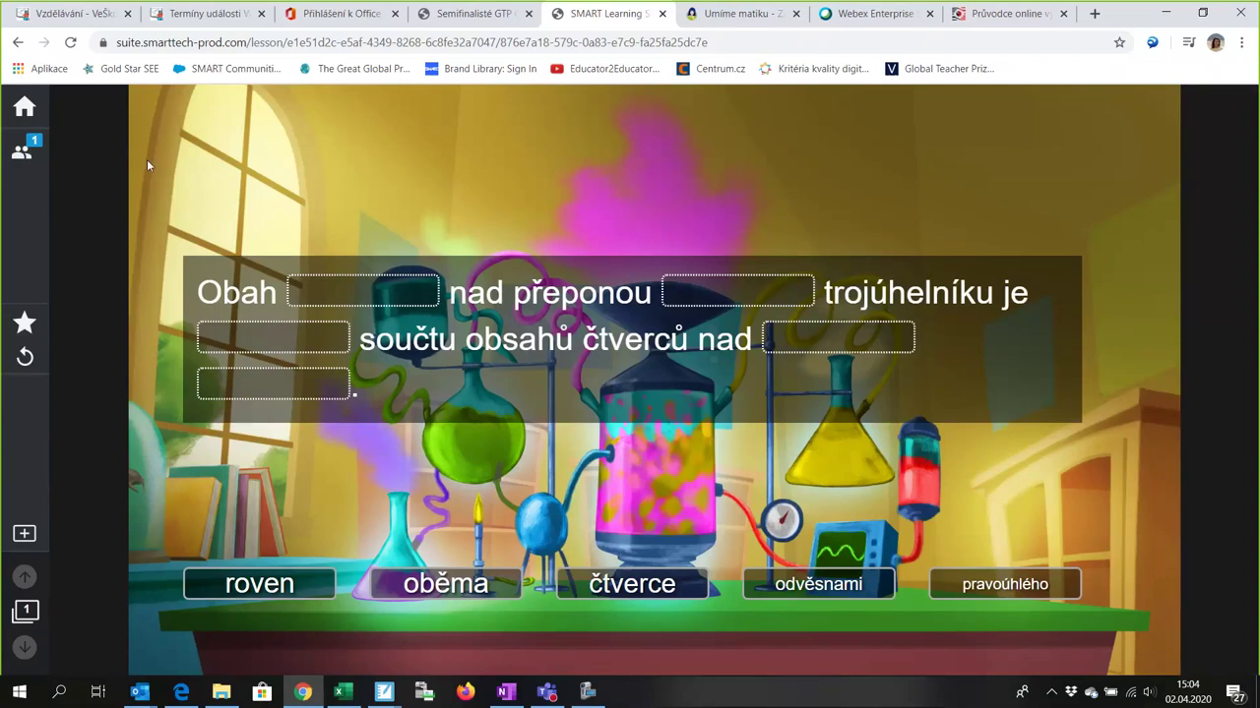
{"action": "left_click", "coordinate": [22, 154]}
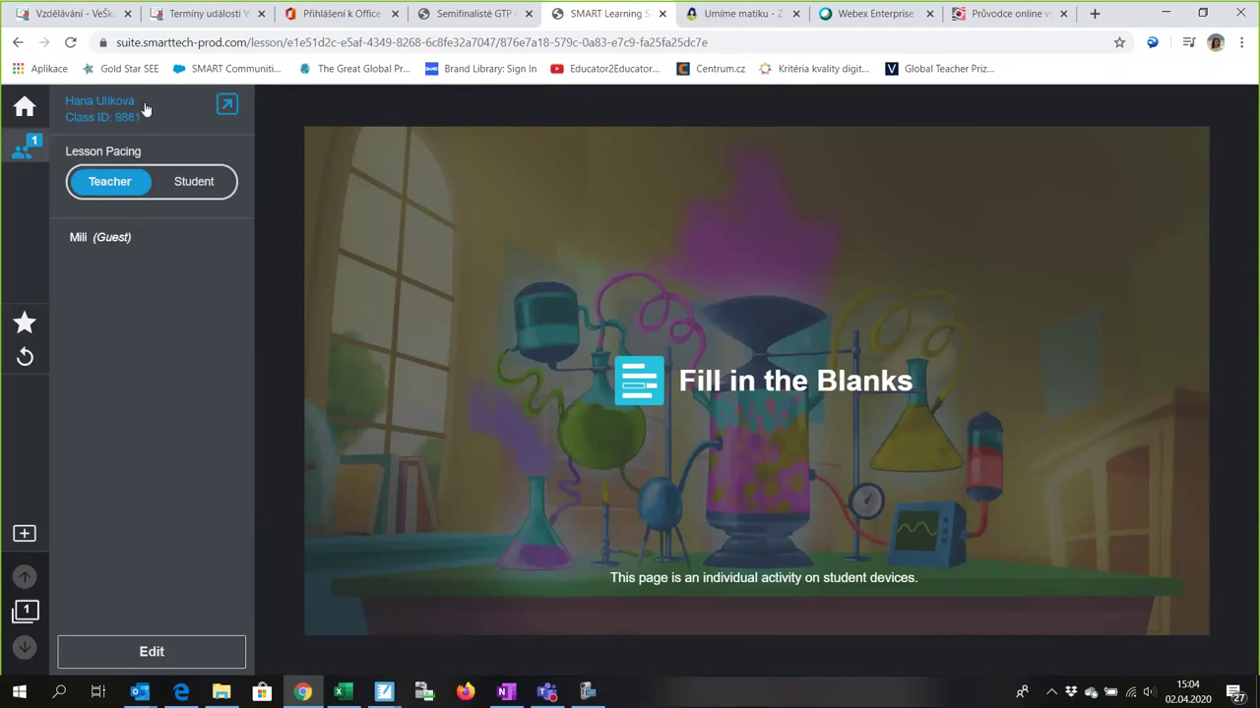
Step: View the student joining instructions with the class ID, and return to the list of connected students
{"action": "left_click", "coordinate": [226, 106]}
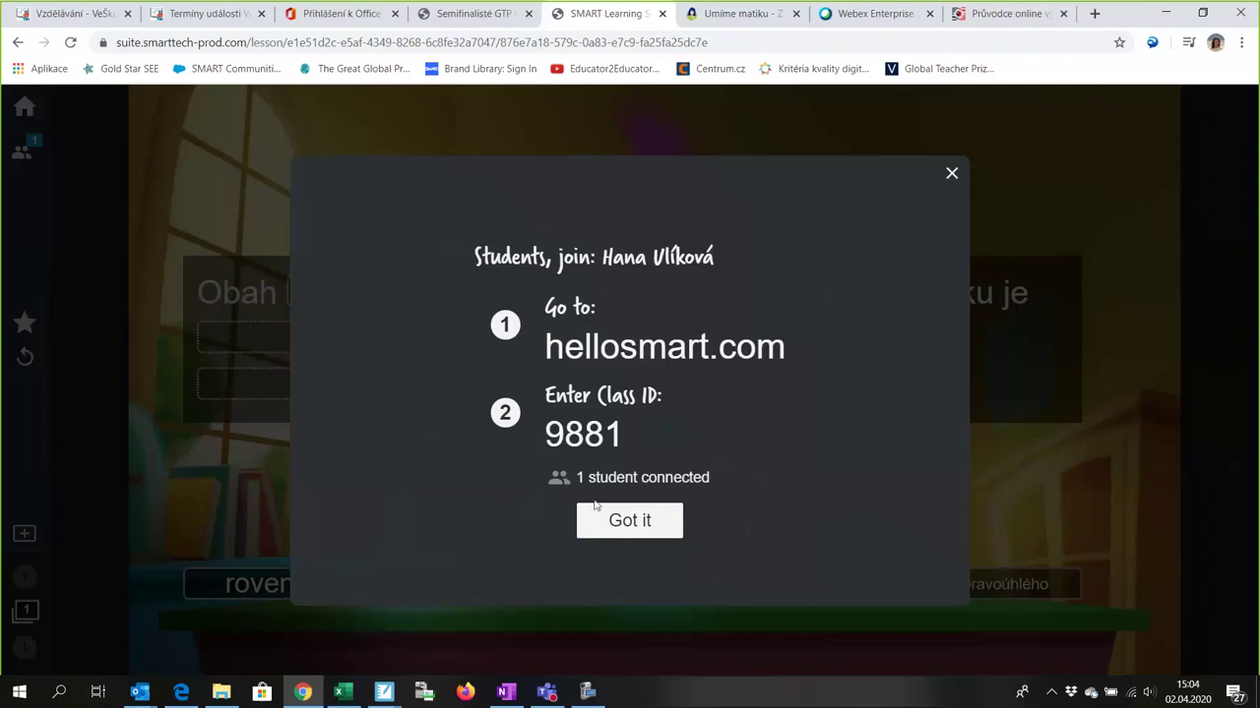
{"action": "left_click", "coordinate": [950, 174]}
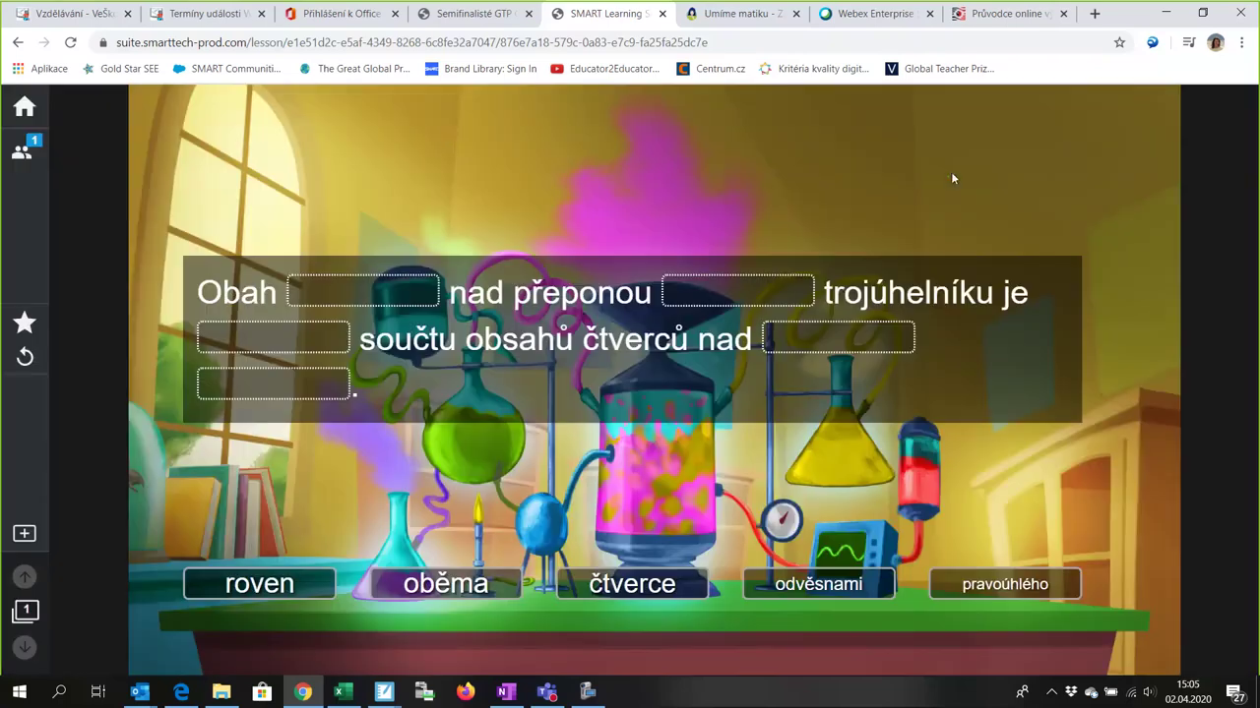
{"action": "left_click", "coordinate": [21, 157]}
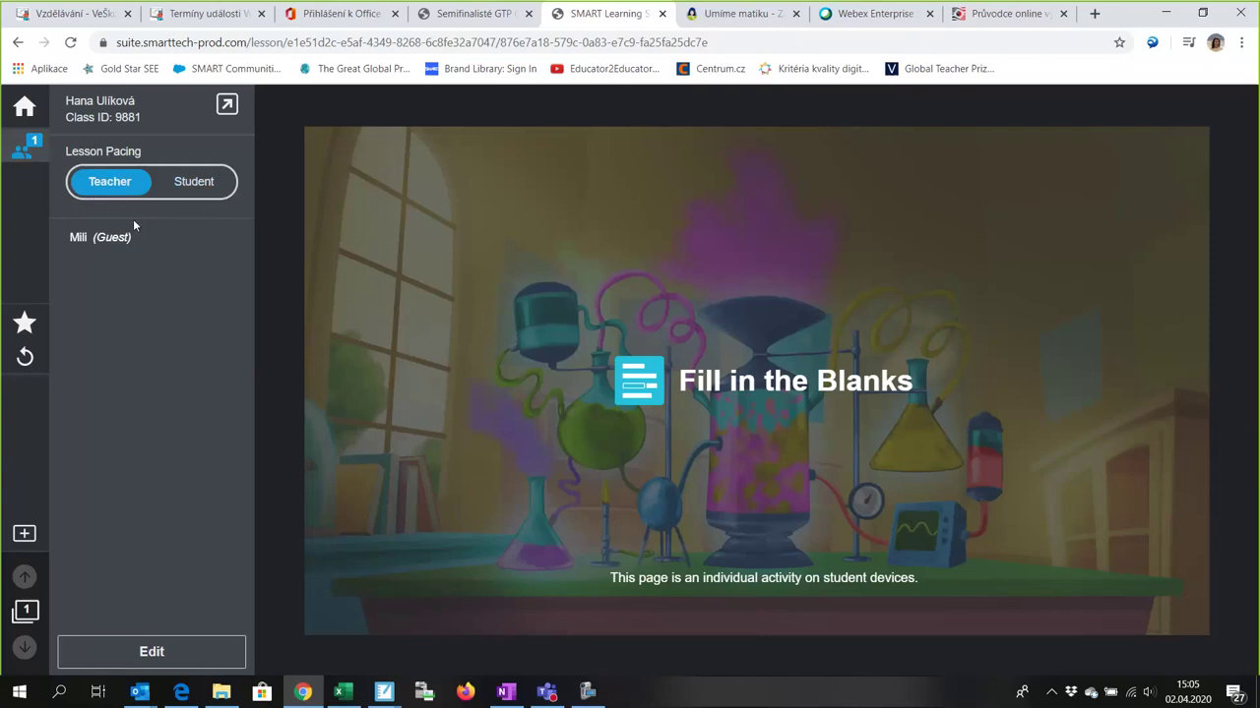
Step: Switch the lesson pacing to Student and back to Teacher, twice in a row
{"action": "left_click", "coordinate": [215, 185]}
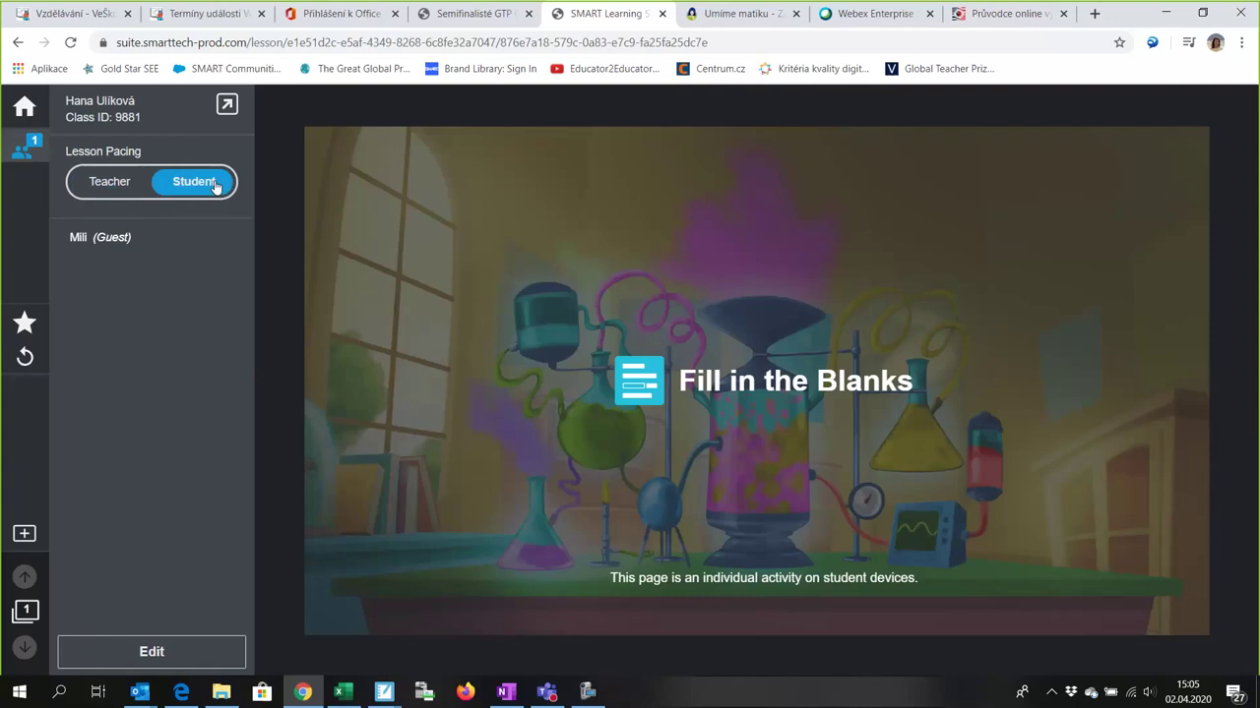
{"action": "left_click", "coordinate": [99, 185]}
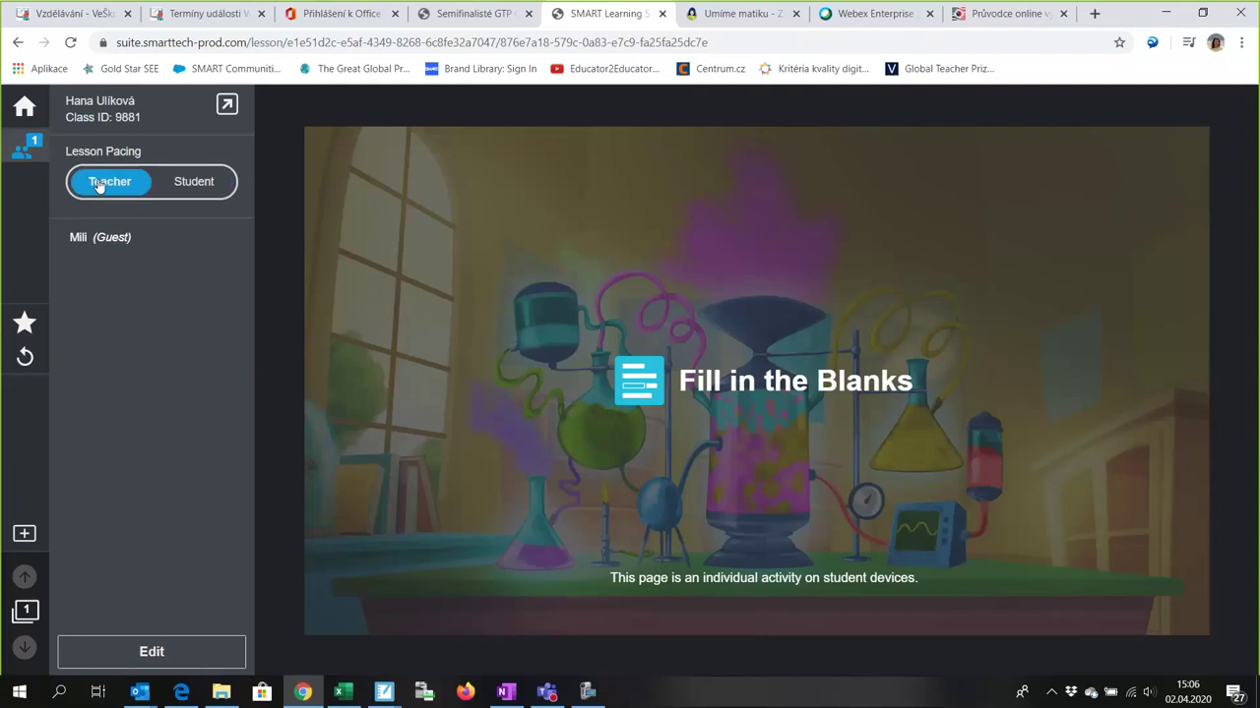
{"action": "left_click", "coordinate": [209, 187]}
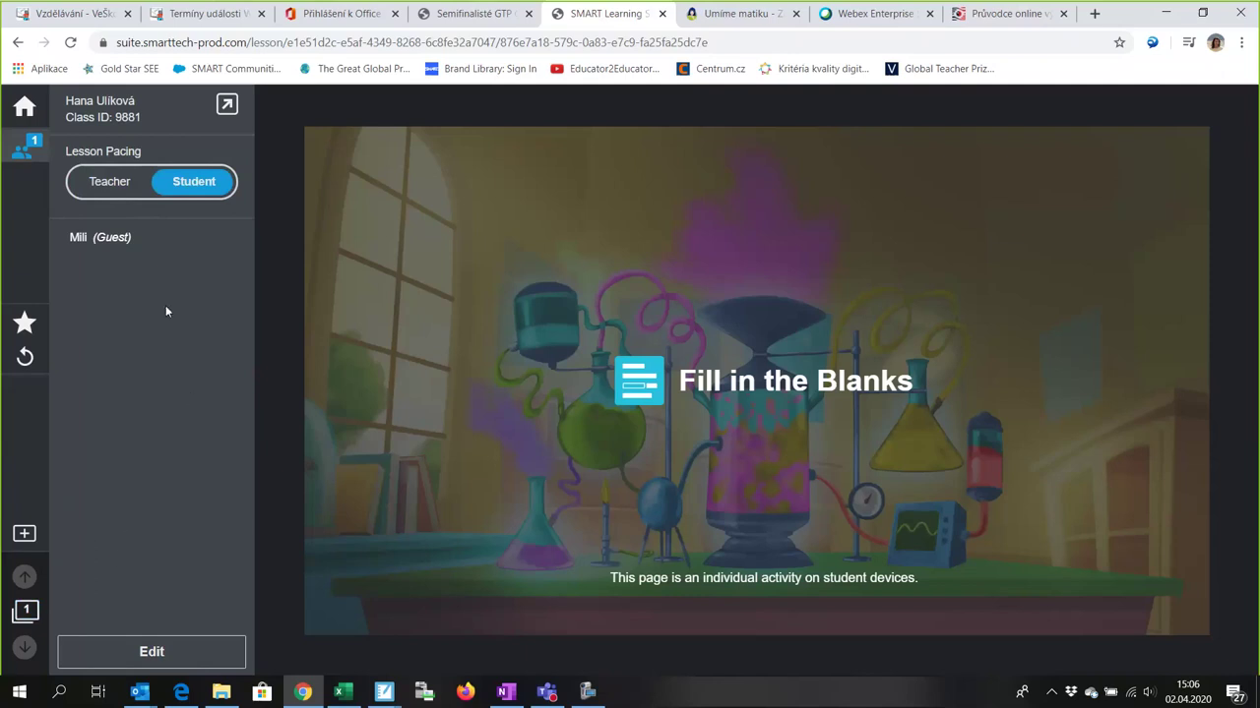
{"action": "left_click", "coordinate": [104, 187]}
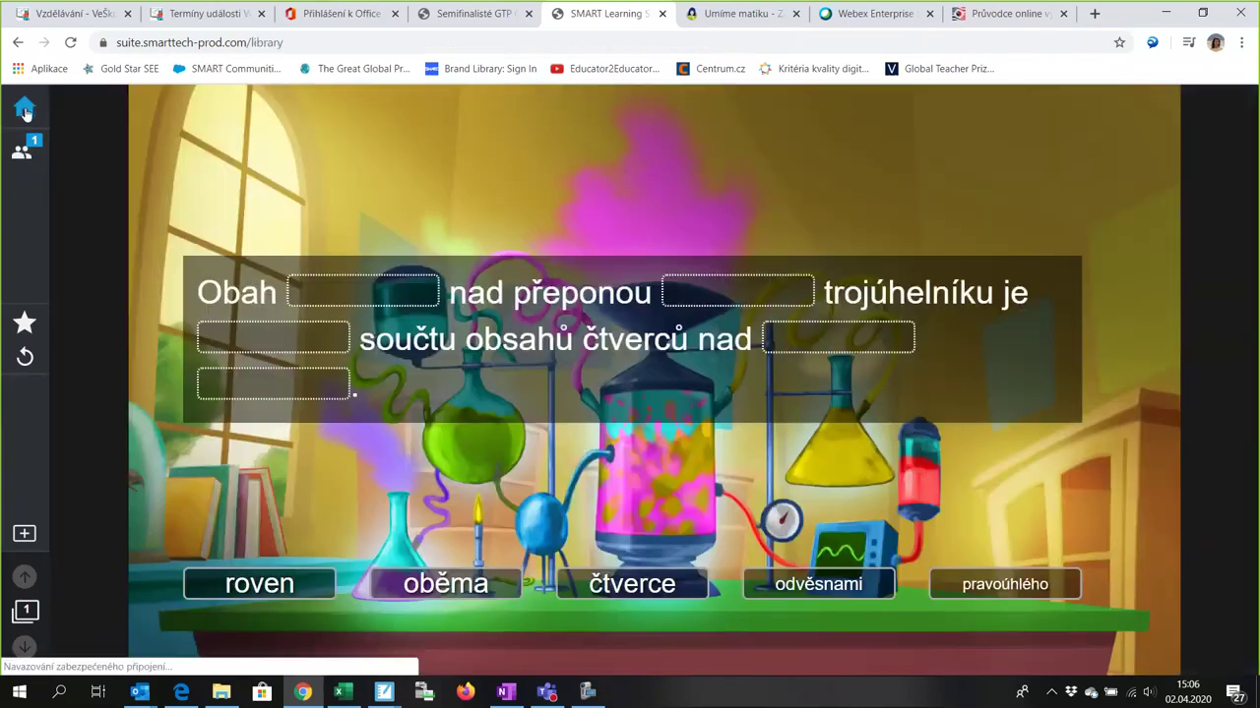
Step: Return to the lesson library and add a new game-based activity using the Flip Out template
{"action": "left_click", "coordinate": [24, 111]}
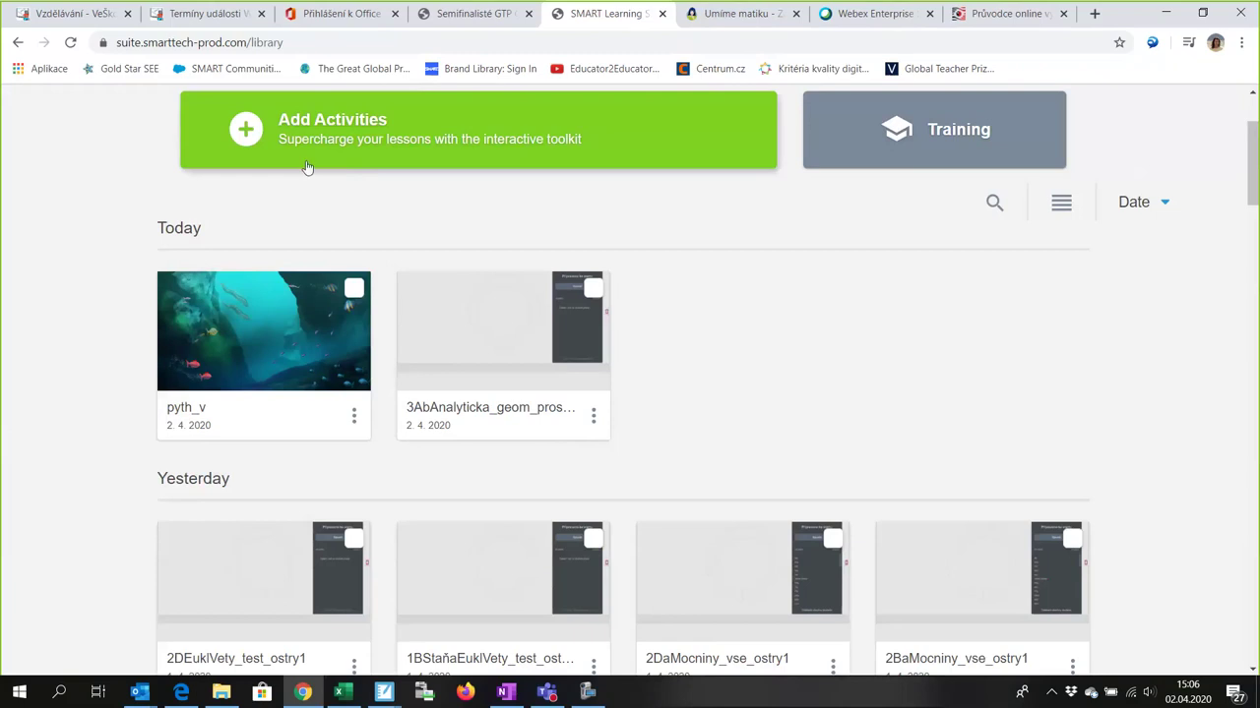
{"action": "scroll", "coordinate": [84, 260], "scroll_direction": "up", "scroll_amount": 2}
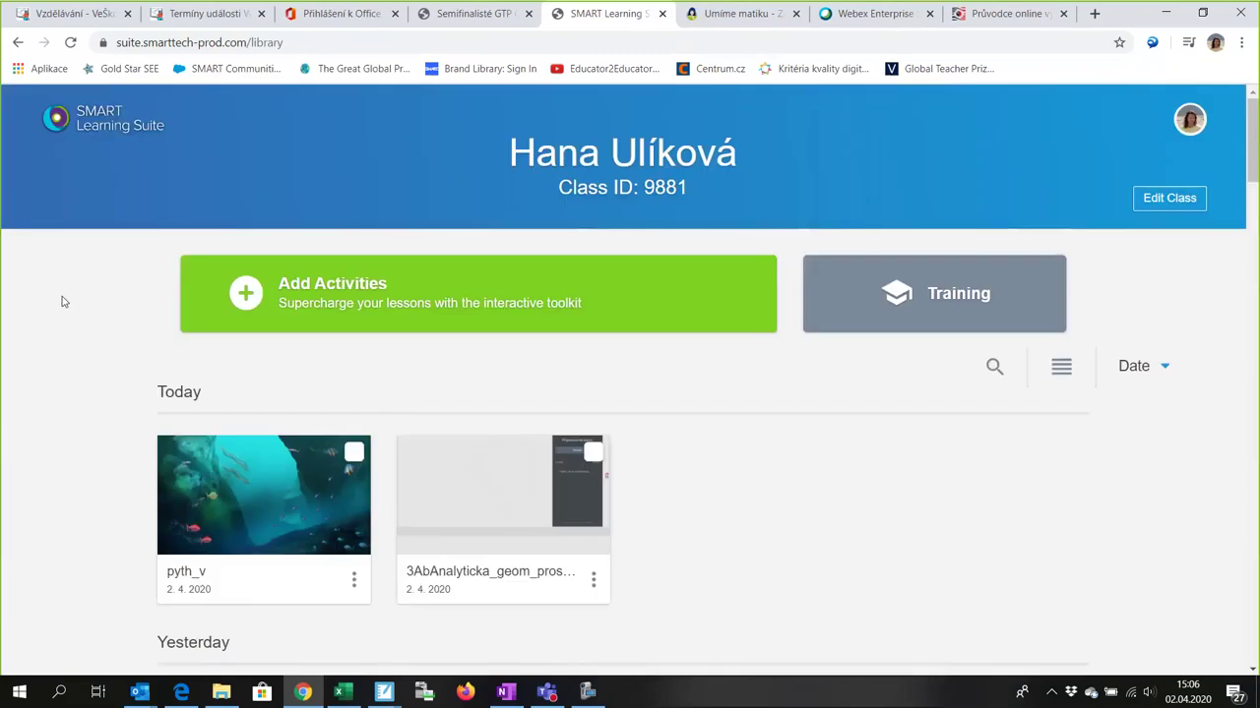
{"action": "left_click", "coordinate": [325, 284]}
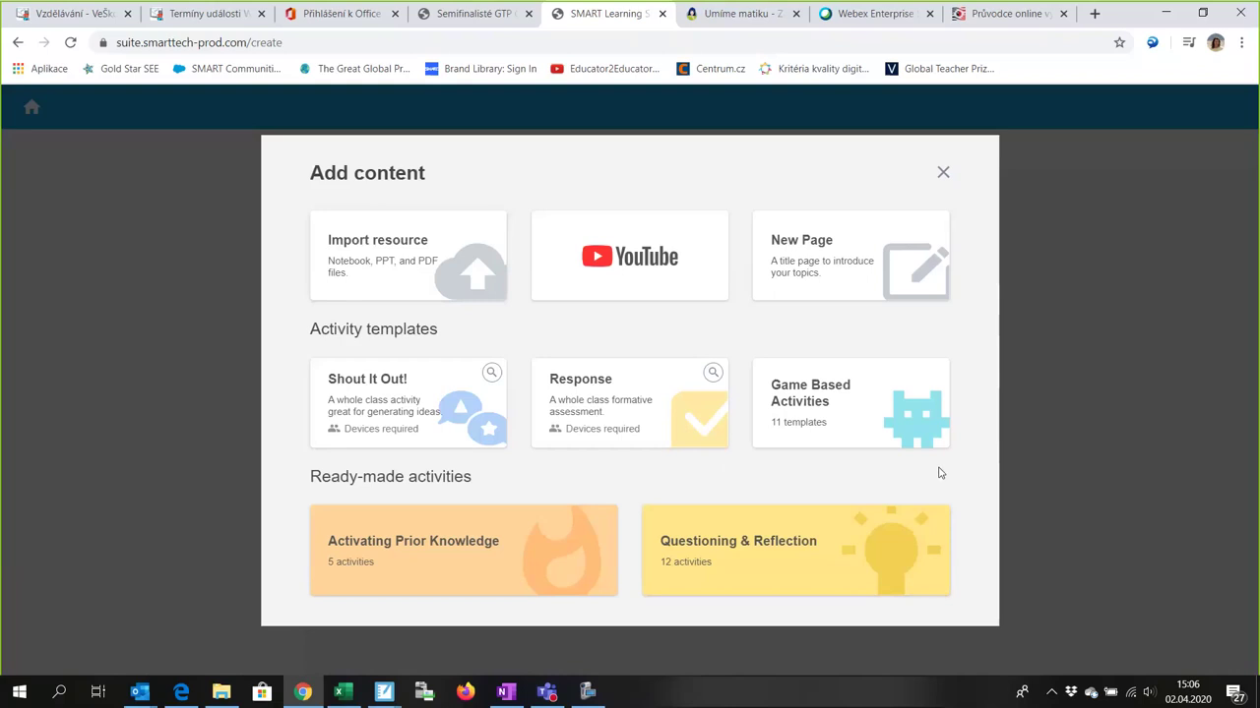
{"action": "left_click", "coordinate": [852, 401]}
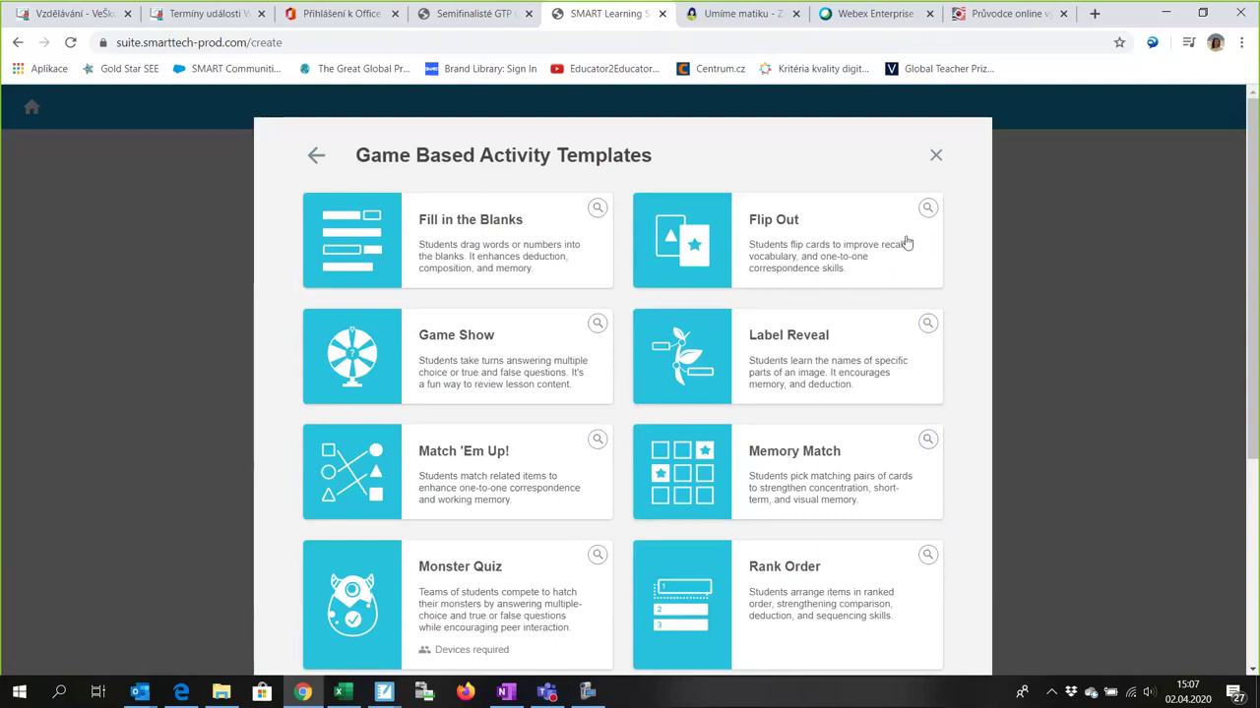
{"action": "left_click", "coordinate": [817, 232]}
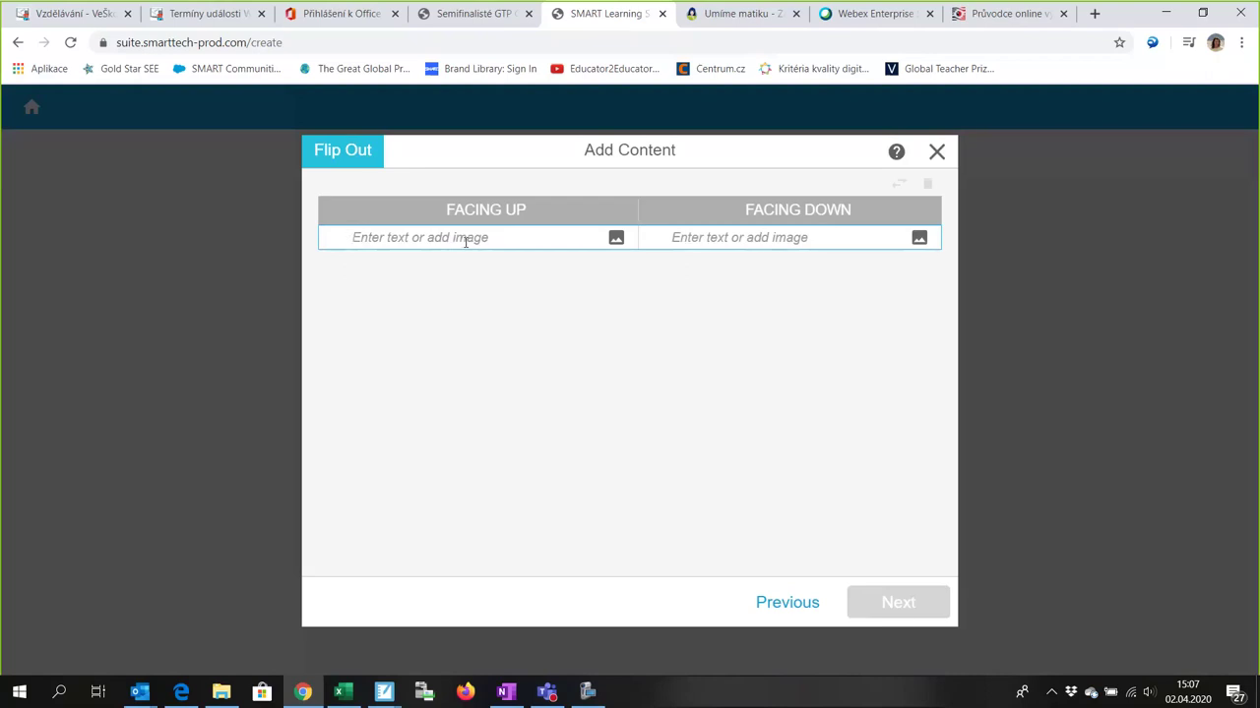
Step: Enter the first two Flip Out cards: 1 + 1 facing up with 2 facing down, and 1 + 2 with 3
{"action": "type", "text": "1 + 1"}
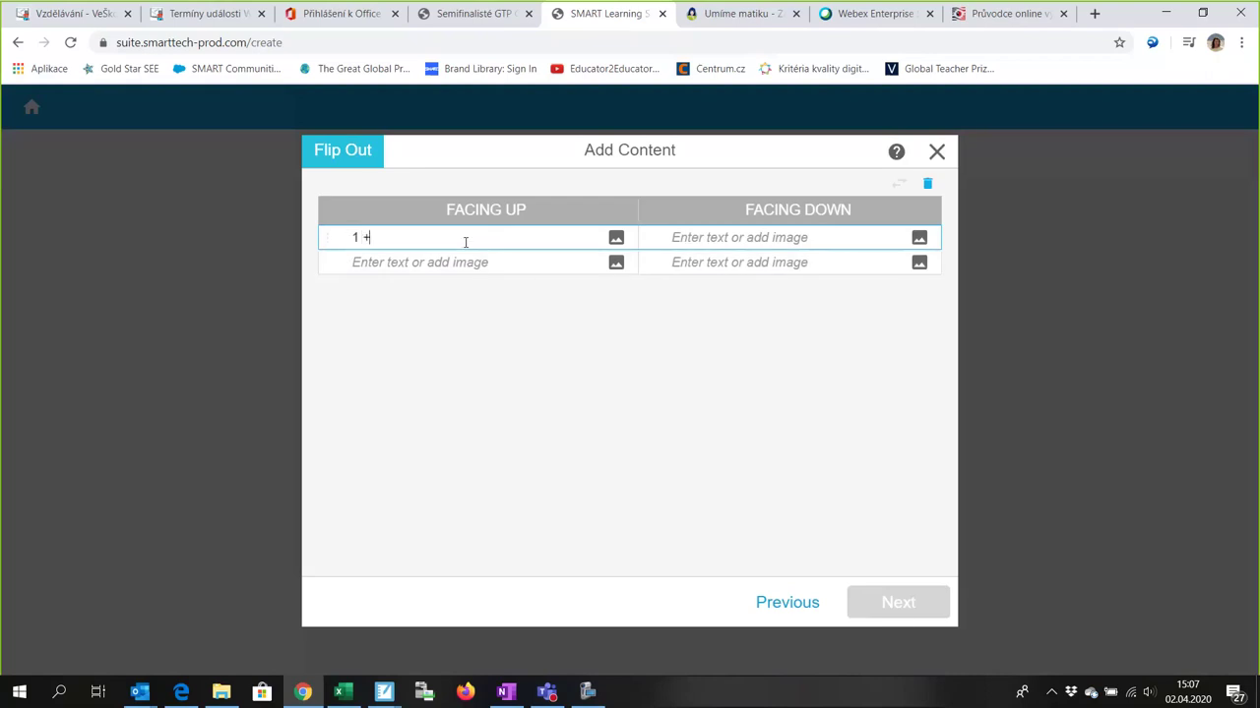
{"action": "left_click", "coordinate": [764, 239]}
{"action": "type", "text": "2"}
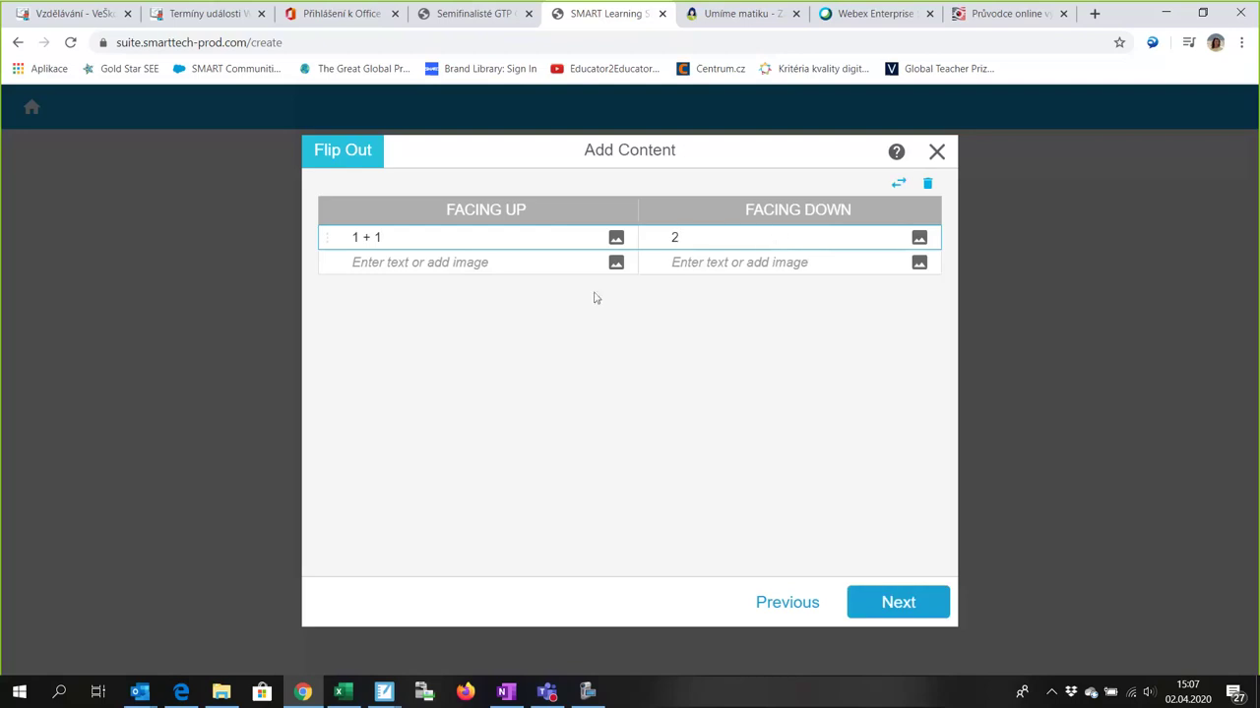
{"action": "left_click", "coordinate": [435, 263]}
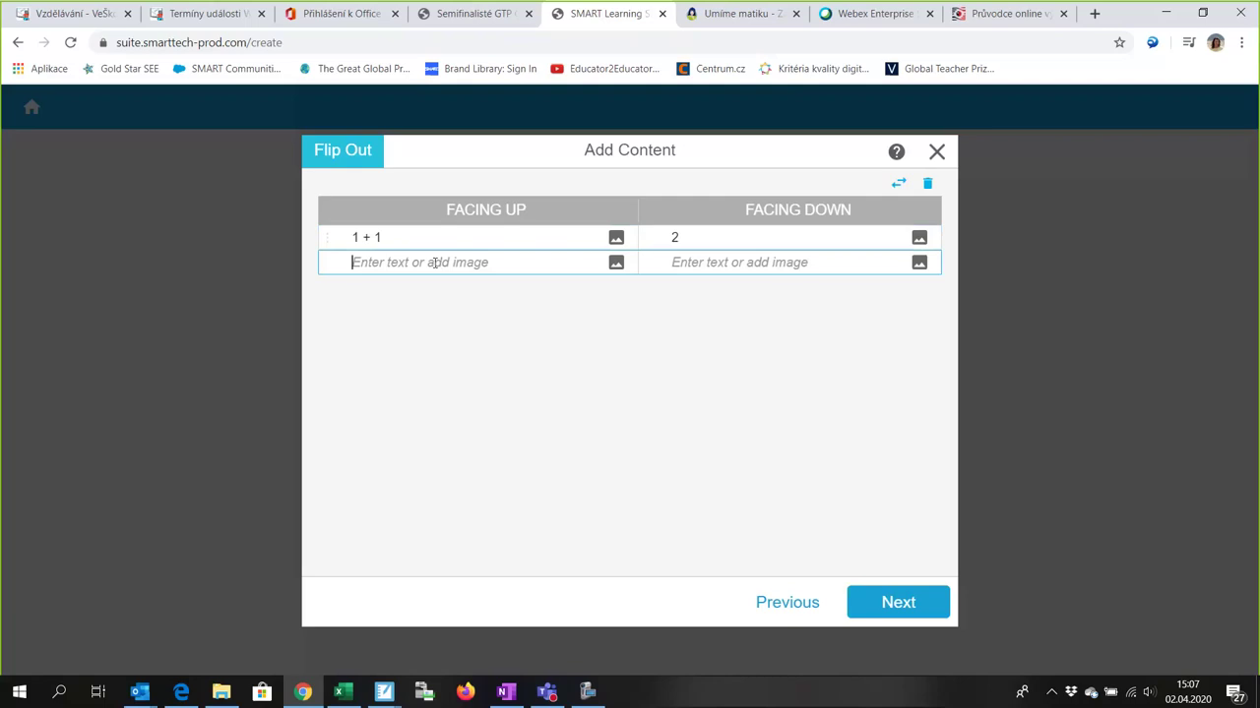
{"action": "type", "text": "1 "}
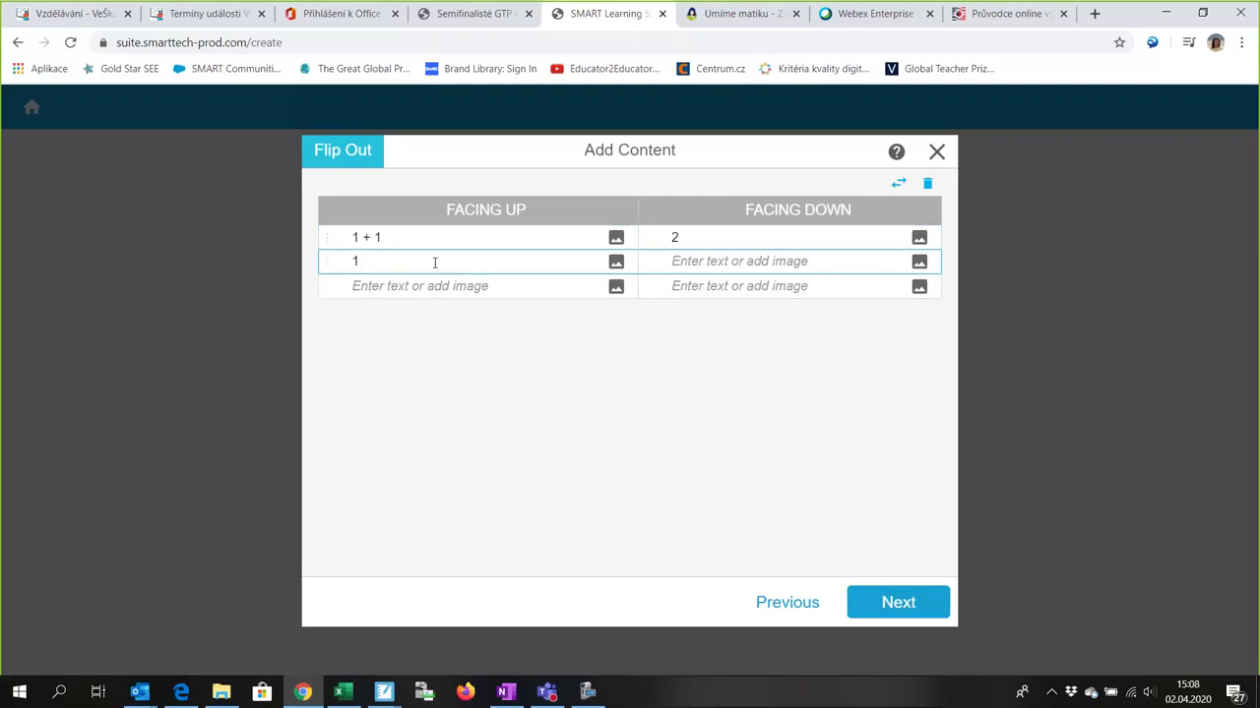
{"action": "type", "text": "+ 2"}
{"action": "left_click", "coordinate": [678, 262]}
{"action": "type", "text": "3"}
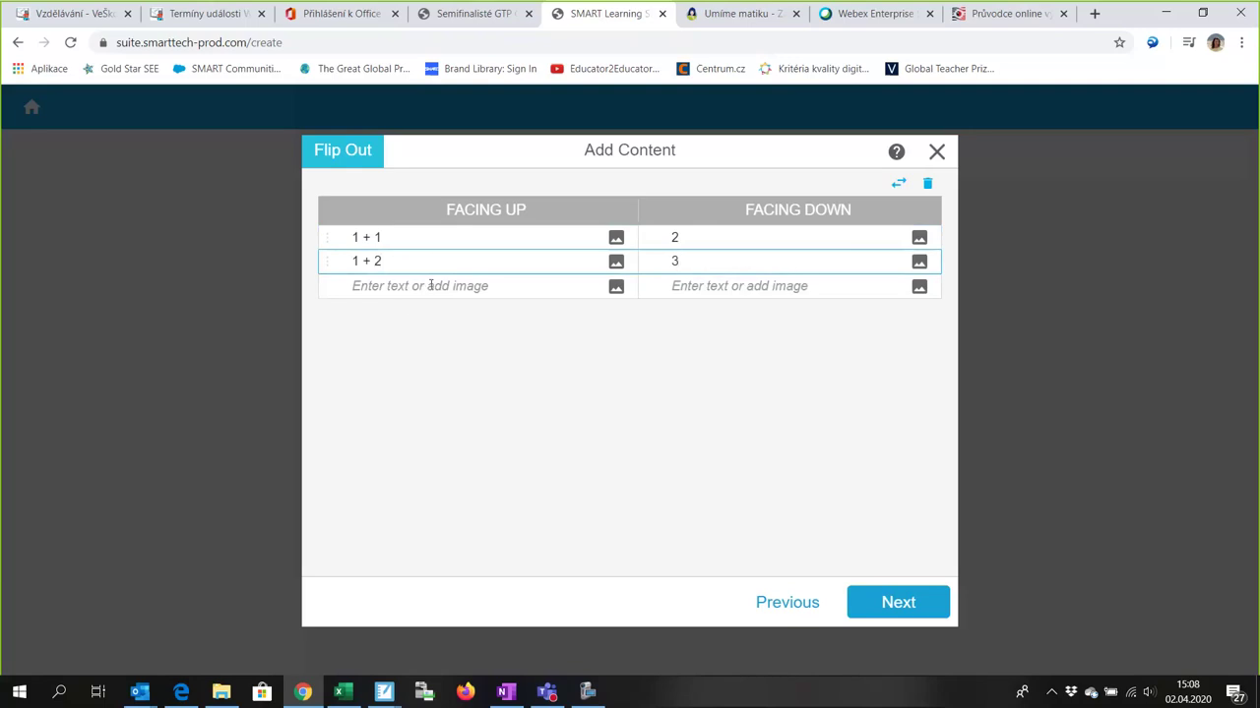
Step: Add a third Flip Out card with 1 + 4 facing up and 5 facing down
{"action": "left_click", "coordinate": [416, 284]}
{"action": "type", "text": "1"}
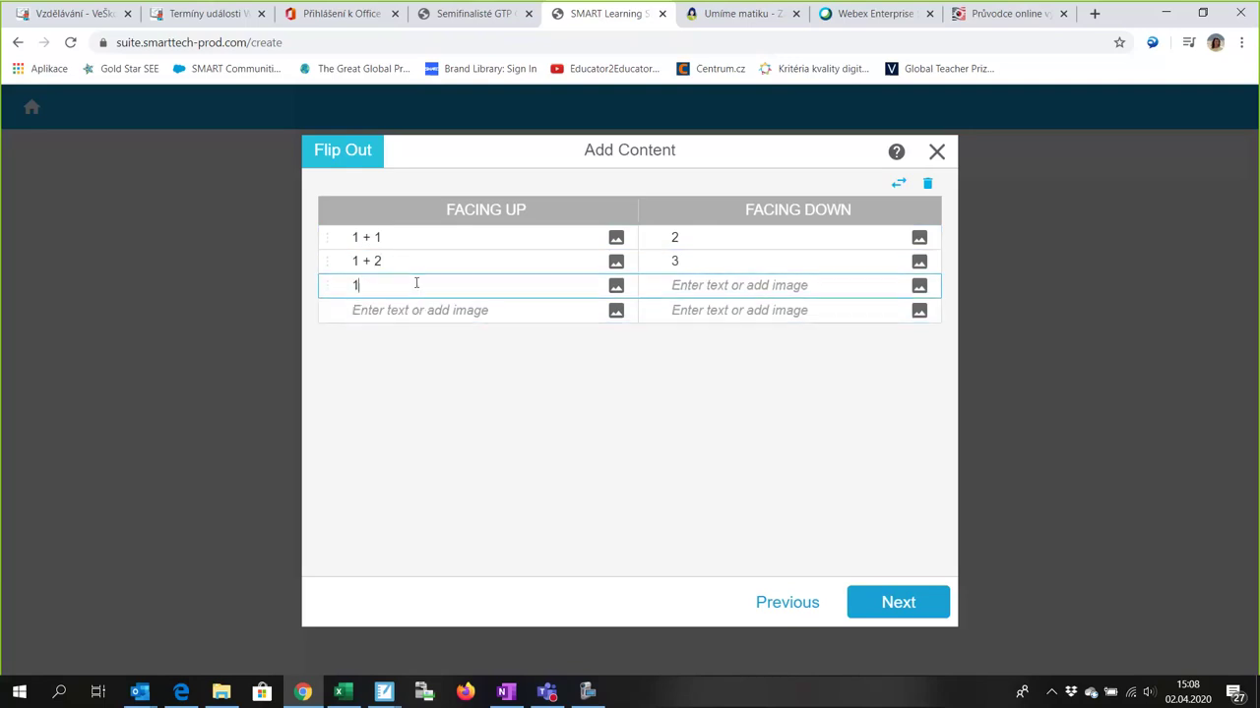
{"action": "type", "text": " + 4"}
{"action": "left_click", "coordinate": [674, 284]}
{"action": "type", "text": "5"}
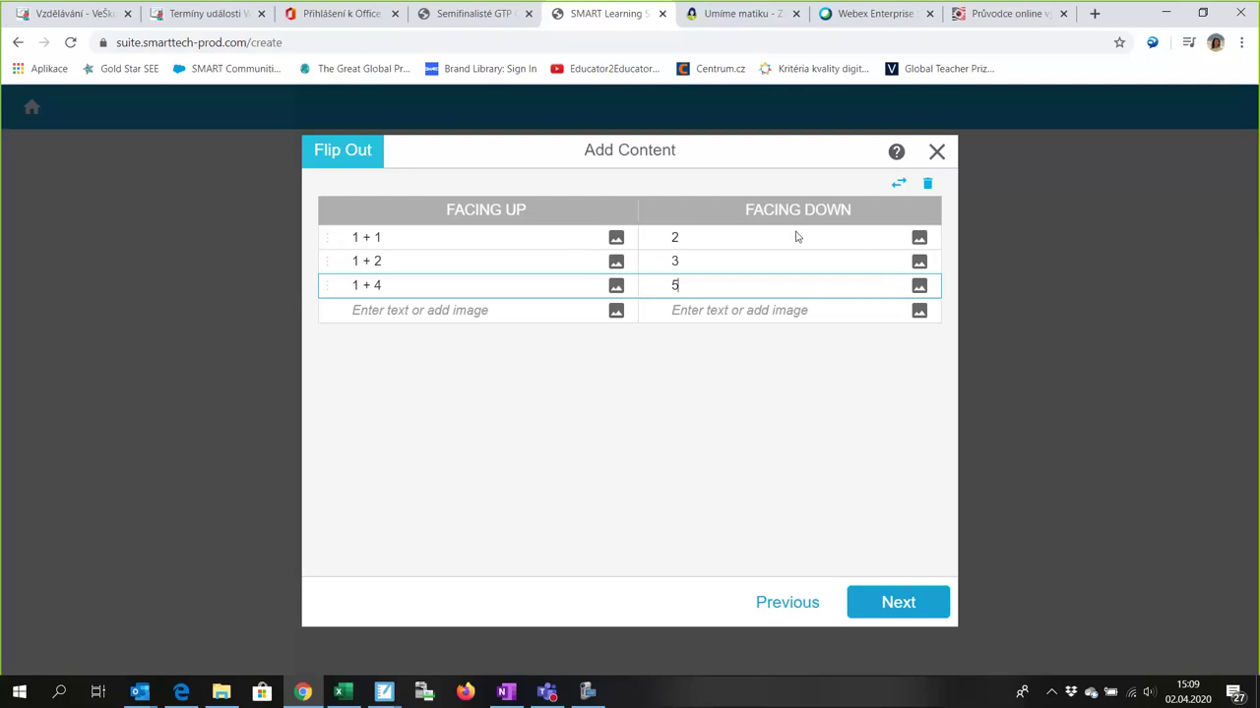
Step: Swap the facing-up and facing-down columns of the cards, and swap them back
{"action": "left_click", "coordinate": [898, 186]}
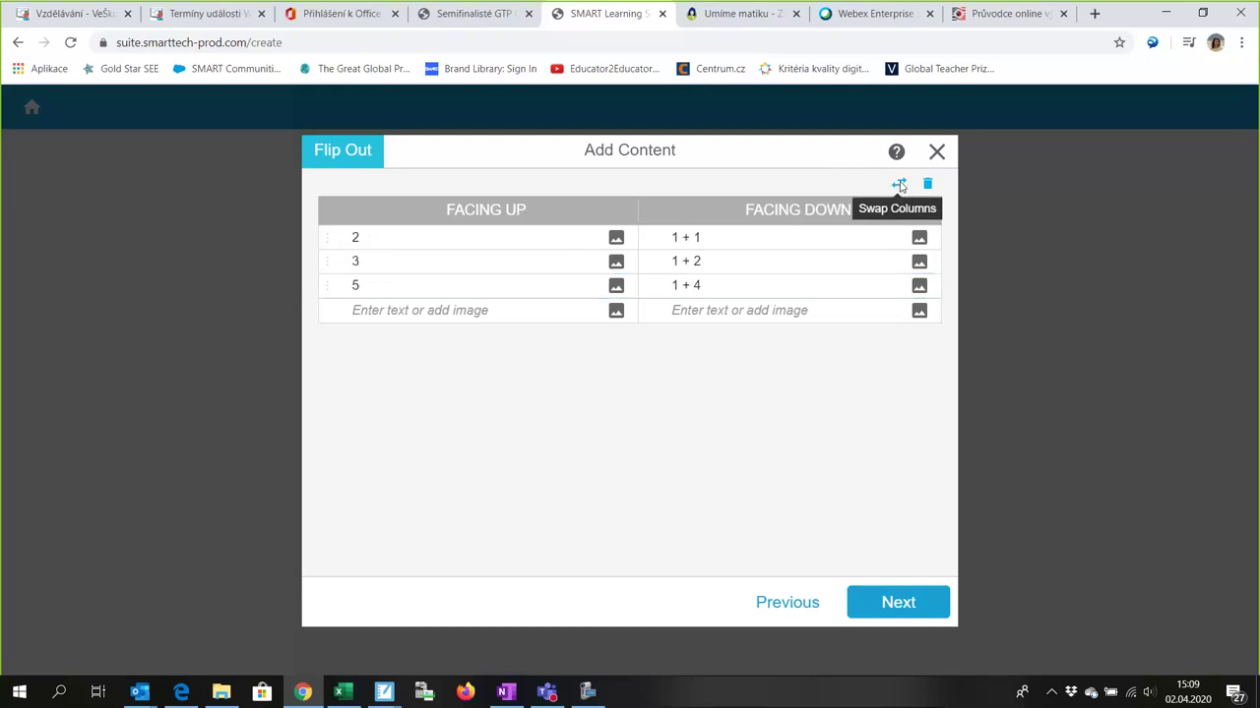
{"action": "left_click", "coordinate": [900, 187]}
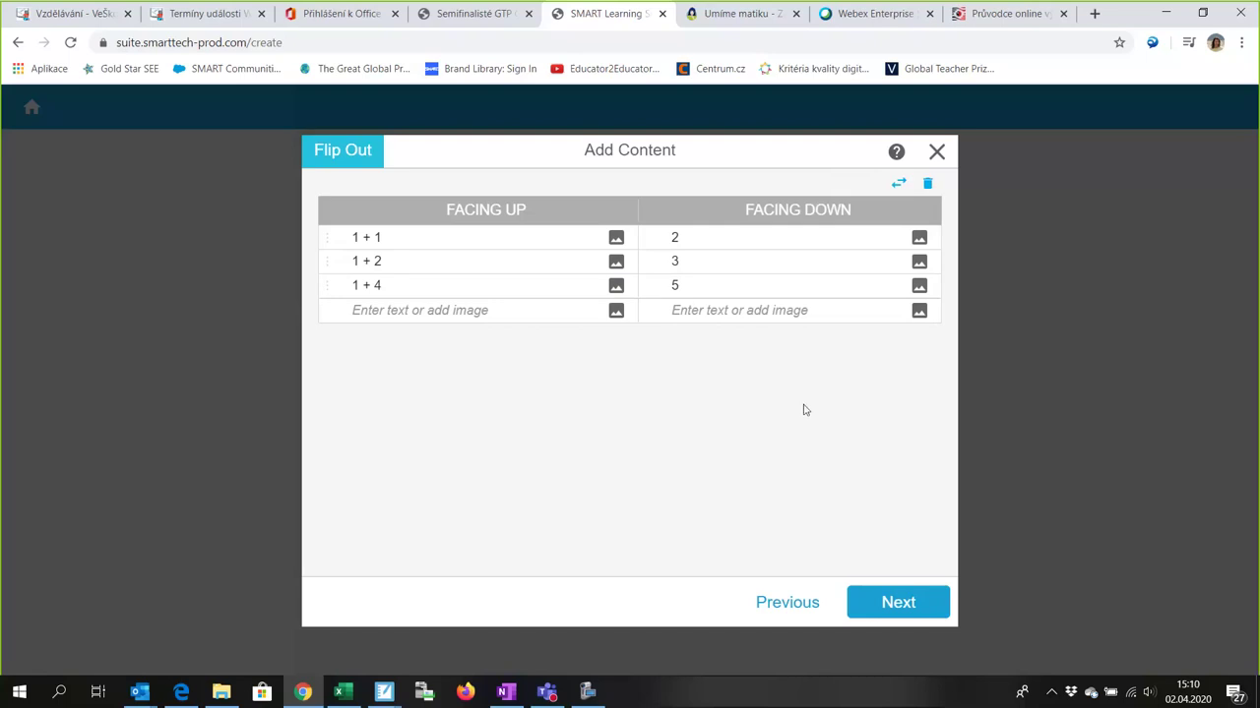
Step: Apply the Monsters theme to the Flip Out activity and finish creating it
{"action": "left_click", "coordinate": [903, 602]}
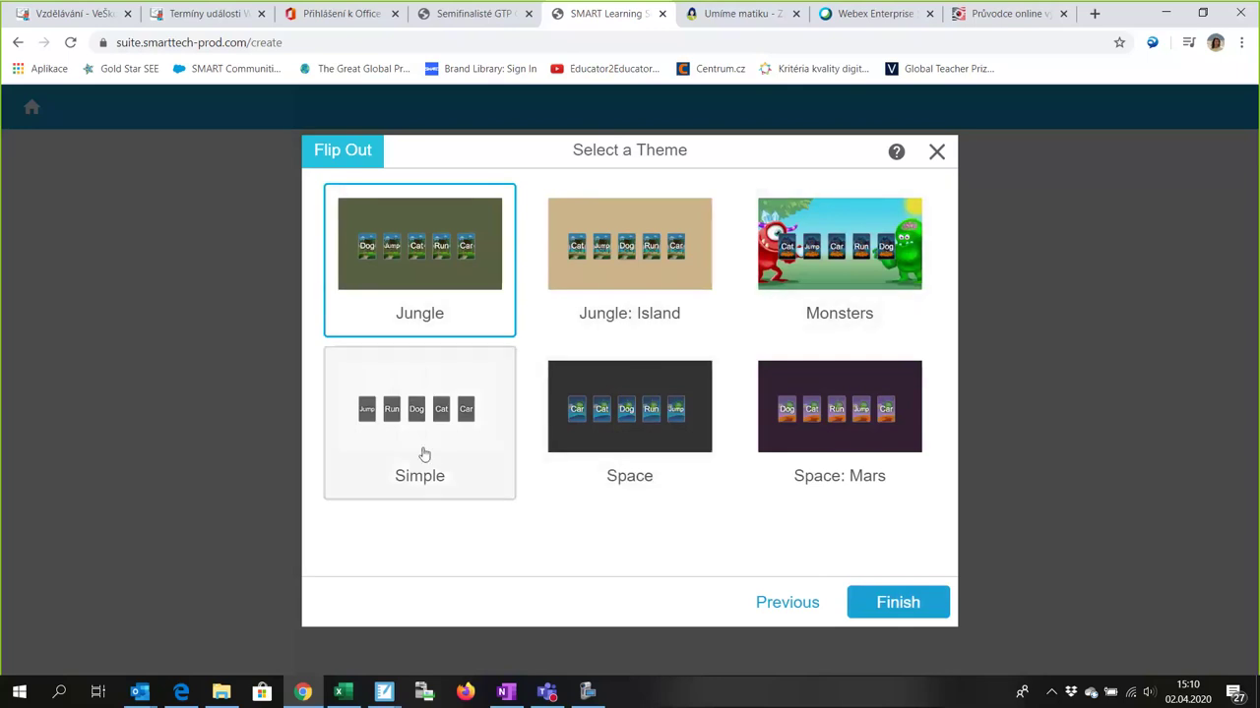
{"action": "left_click", "coordinate": [849, 251]}
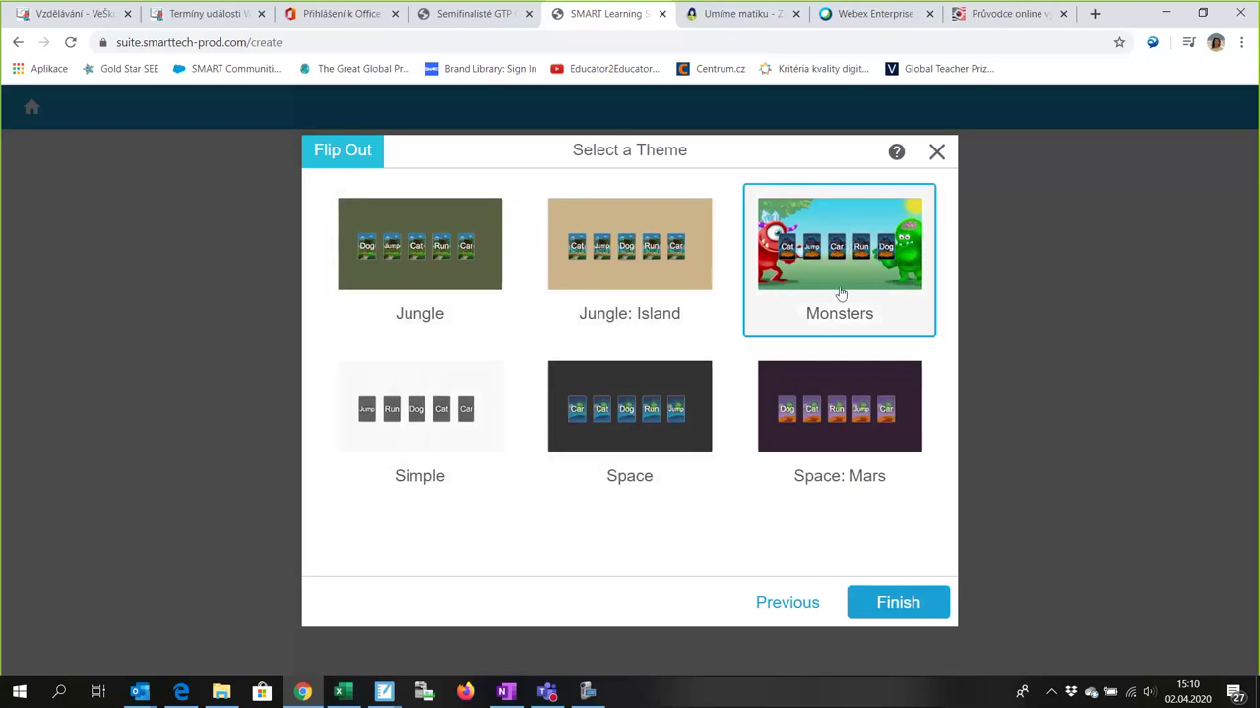
{"action": "left_click", "coordinate": [913, 601]}
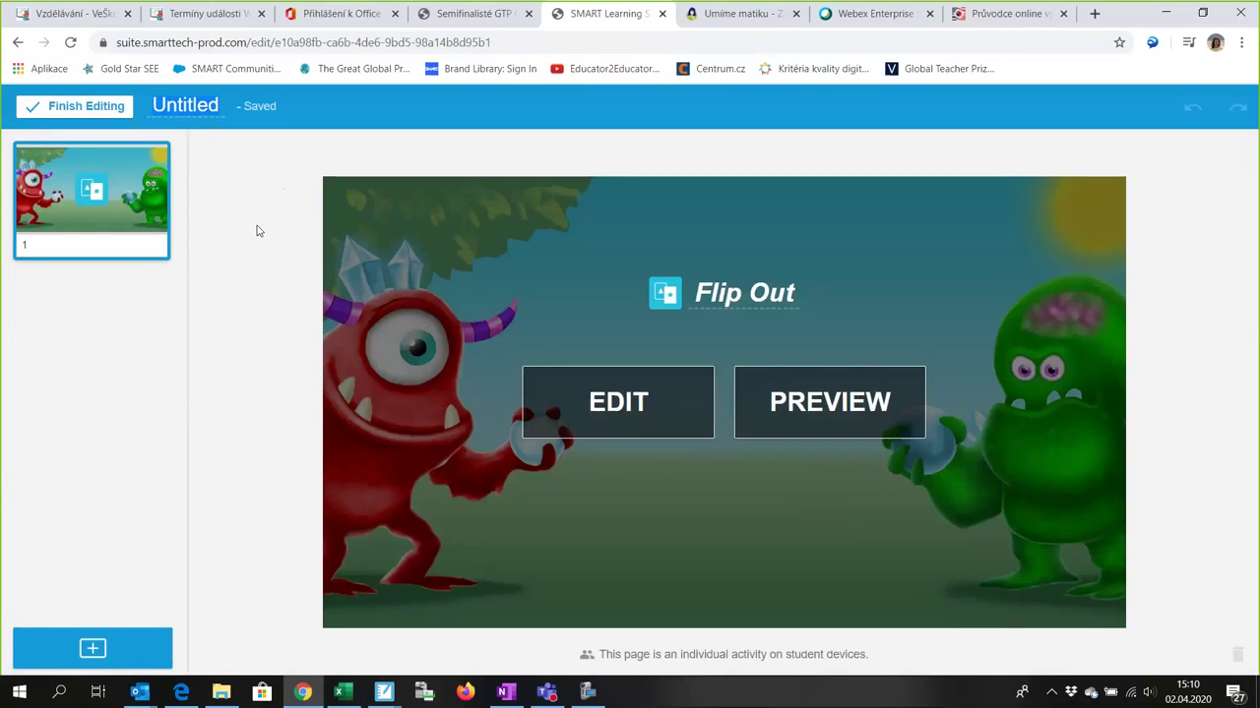
Step: Name the untitled lesson sčítání and finish editing it
{"action": "type", "text": "Sčít"}
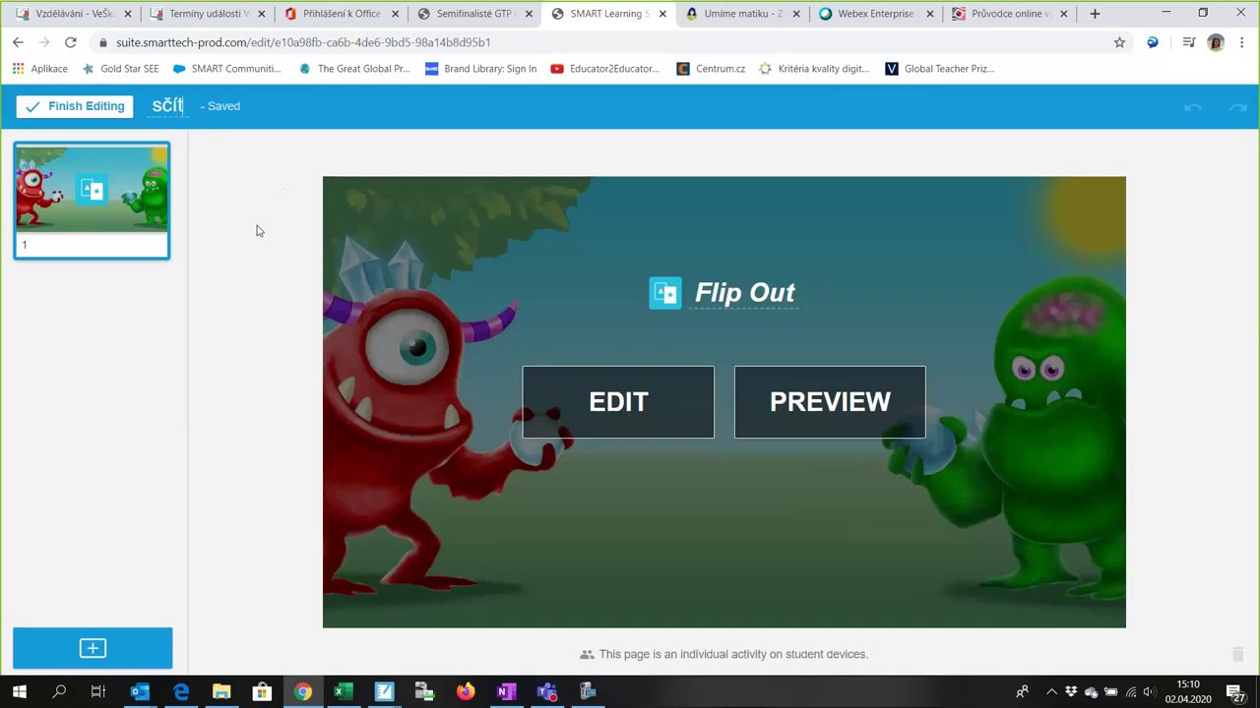
{"action": "type", "text": "ání"}
{"action": "left_click", "coordinate": [79, 108]}
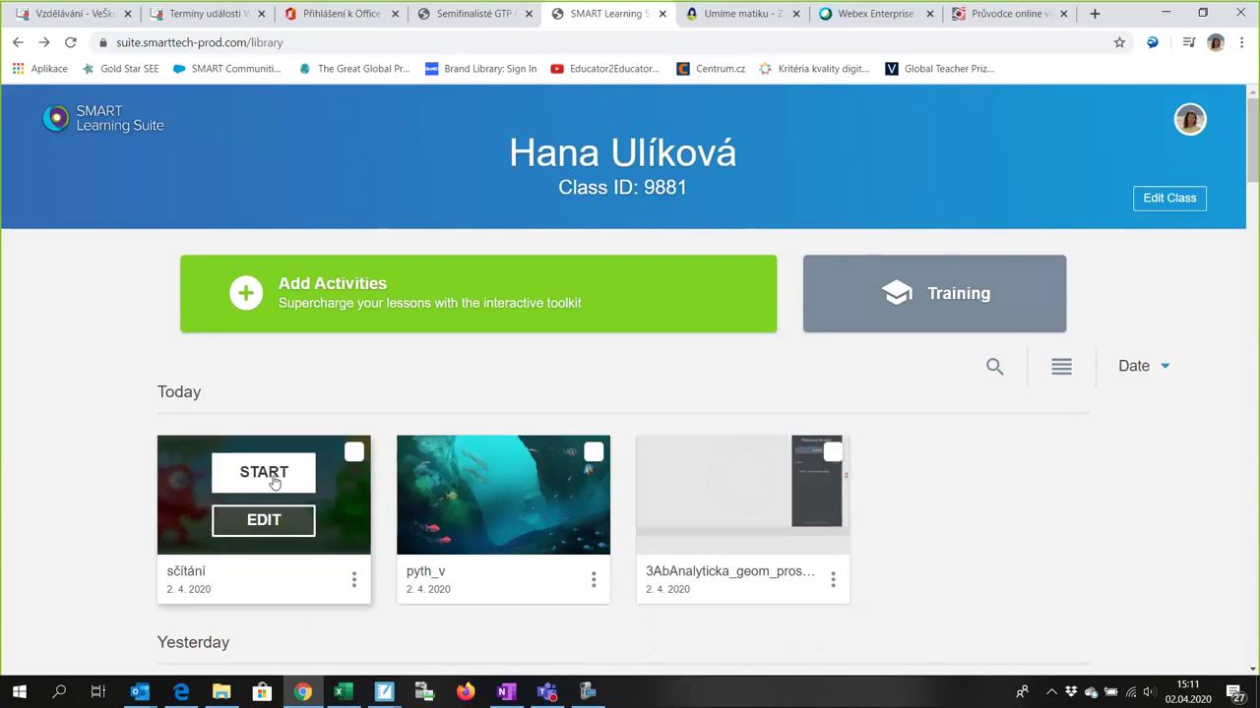
Step: Start the sčítání lesson and its Flip Out activity, and flip all three cards to their answers
{"action": "left_click", "coordinate": [264, 474]}
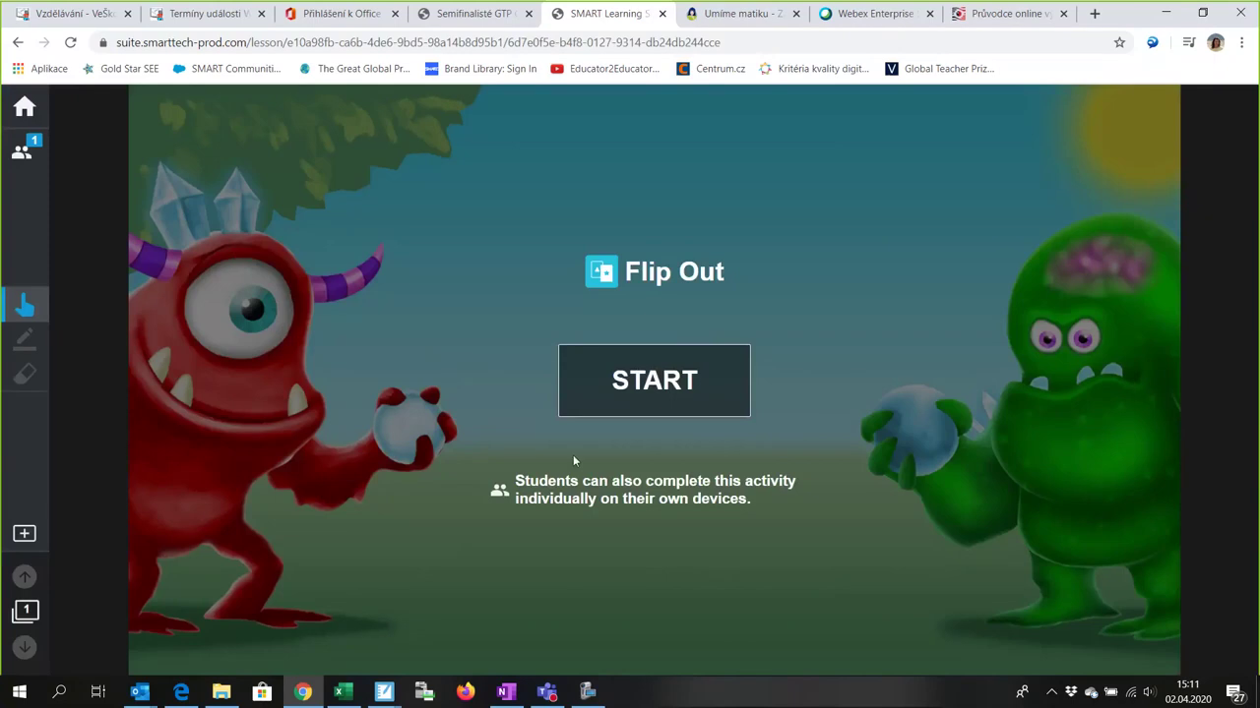
{"action": "left_click", "coordinate": [655, 391]}
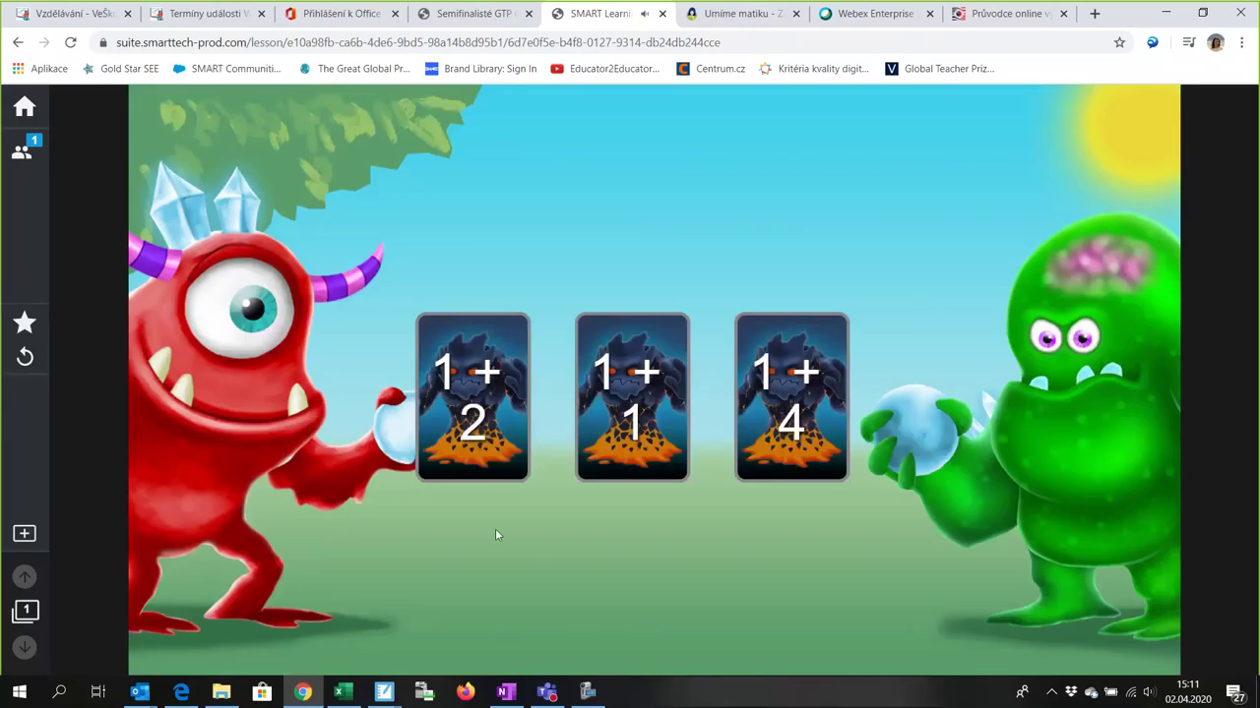
{"action": "left_click", "coordinate": [487, 433]}
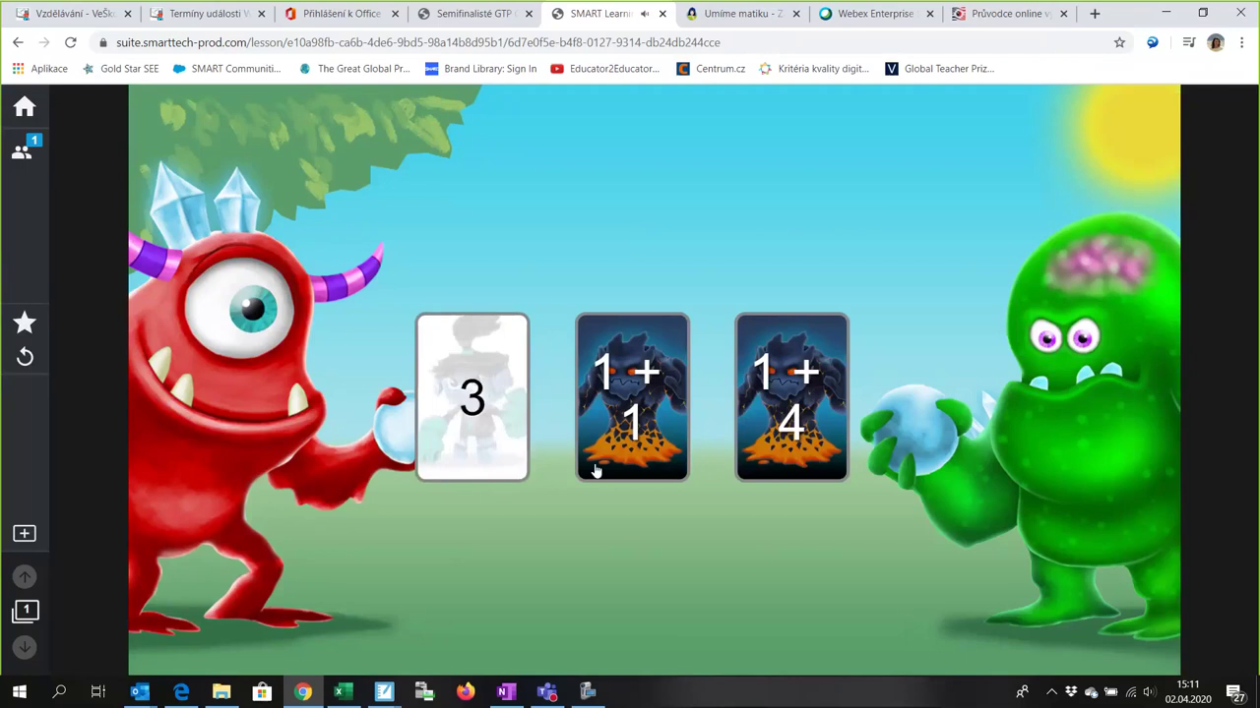
{"action": "left_click", "coordinate": [630, 418]}
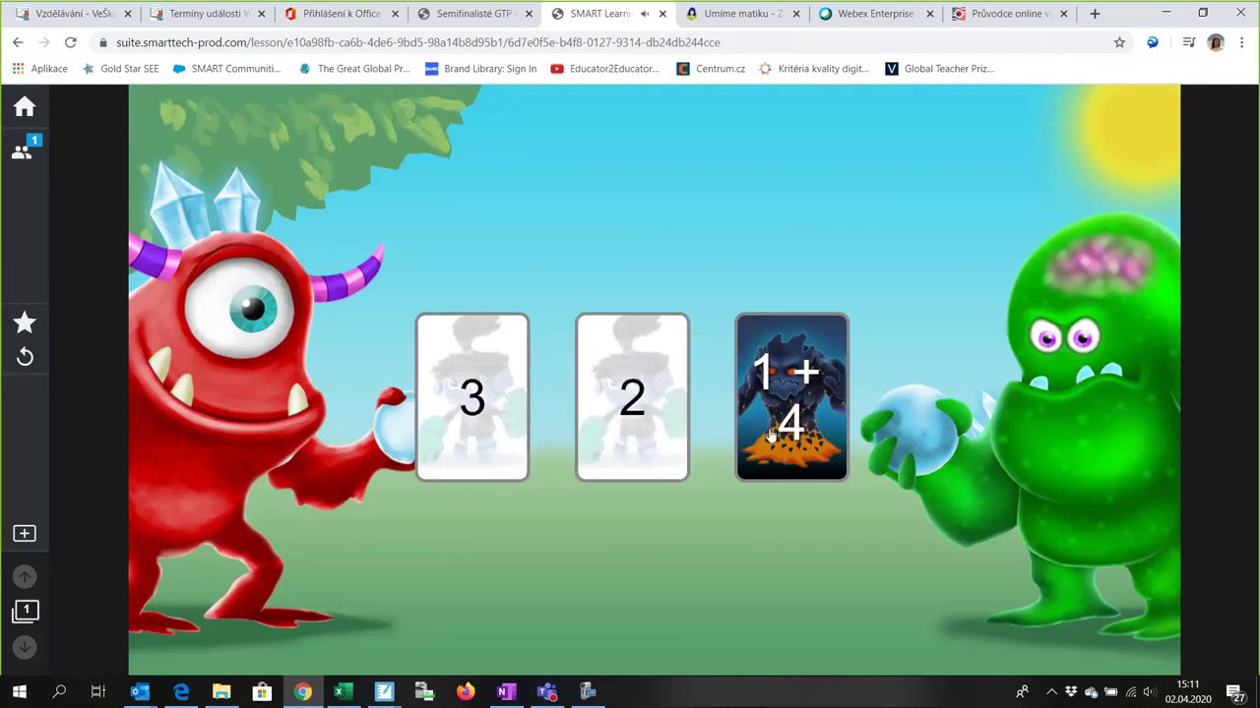
{"action": "left_click", "coordinate": [802, 415]}
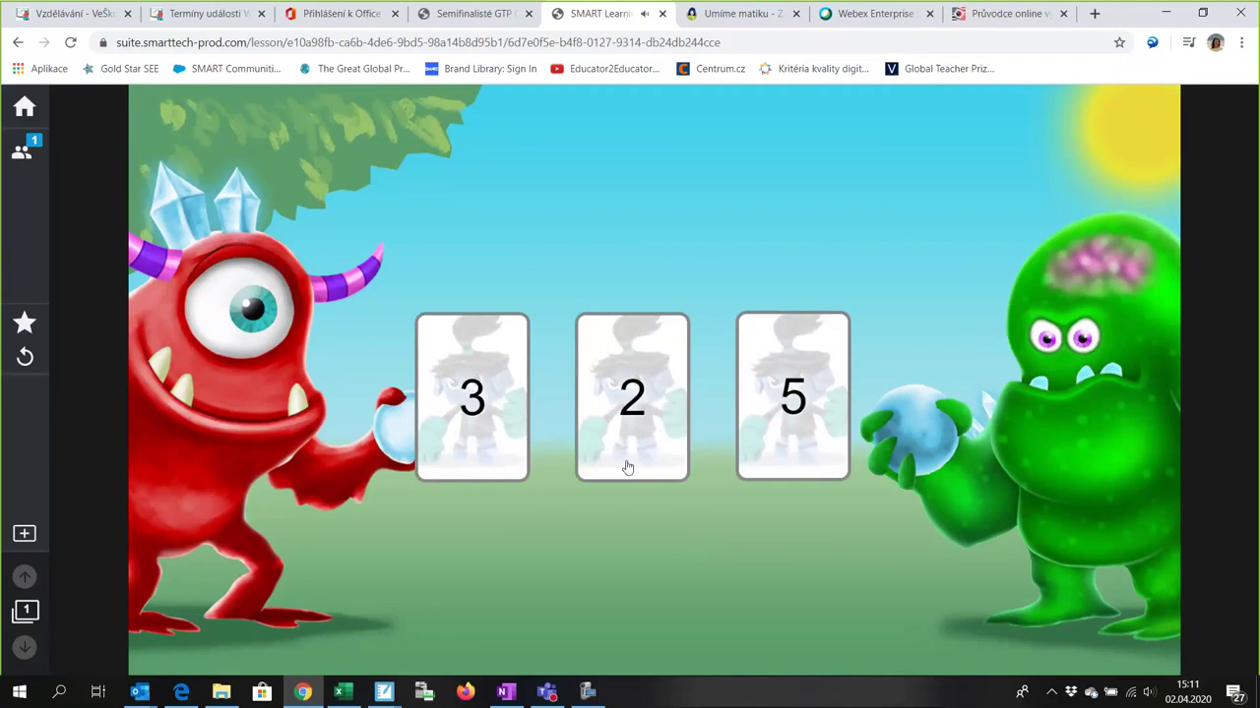
Step: Move the flipped cards around the scene, first into the ascending order 2, 3, 5 and finally into the order 5, 2, 3
{"action": "left_click_drag", "start_coordinate": [629, 467], "coordinate": [463, 283]}
{"action": "left_click_drag", "start_coordinate": [477, 441], "coordinate": [629, 278]}
{"action": "left_click_drag", "start_coordinate": [785, 455], "coordinate": [818, 293]}
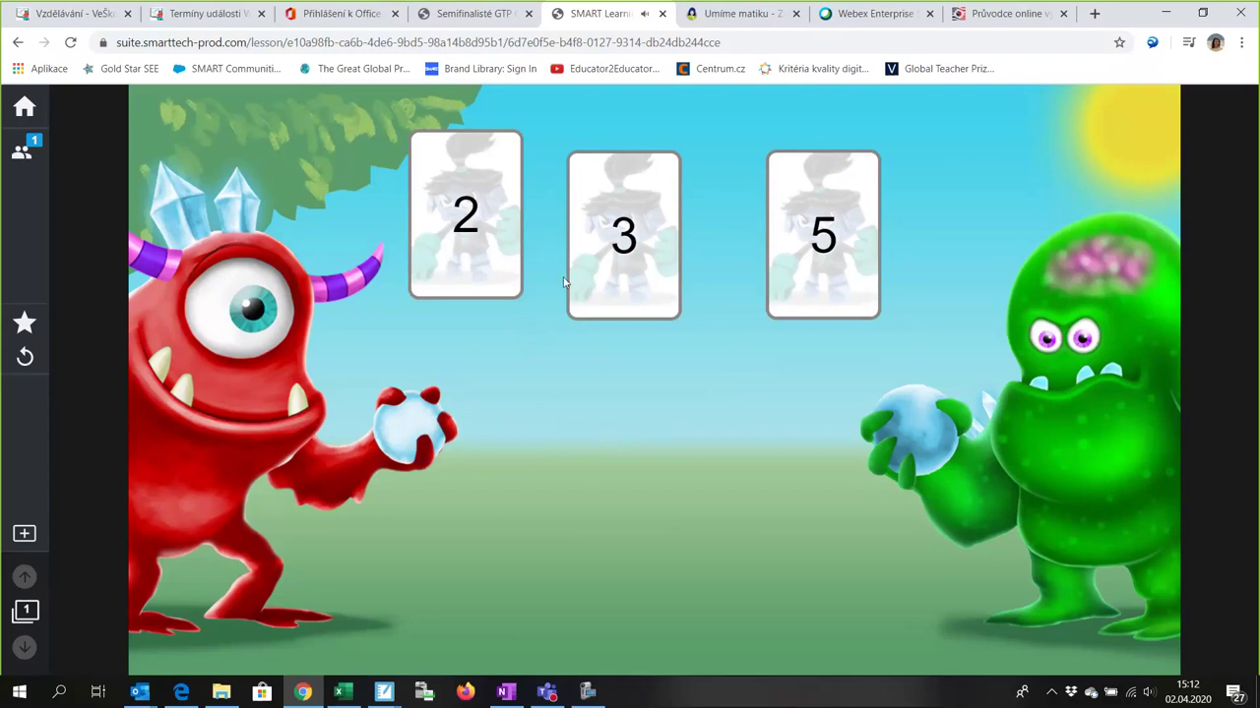
{"action": "left_click_drag", "start_coordinate": [471, 272], "coordinate": [516, 457]}
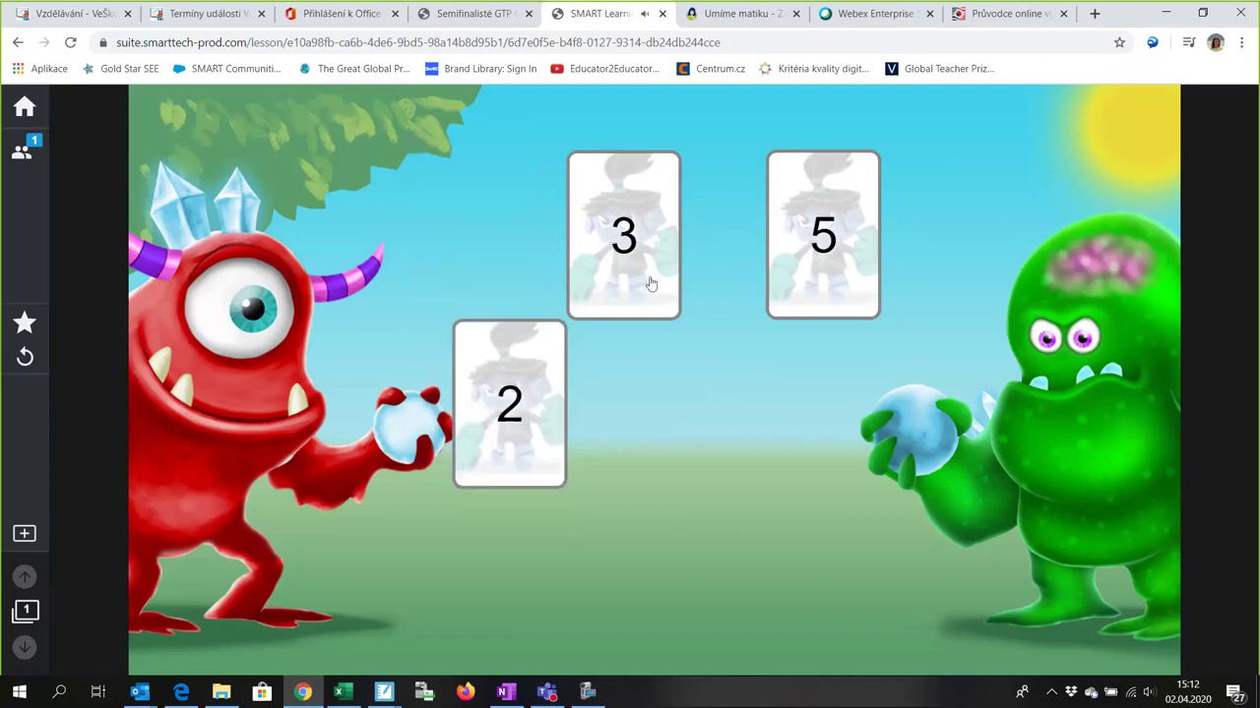
{"action": "left_click_drag", "start_coordinate": [649, 283], "coordinate": [649, 418]}
{"action": "left_click_drag", "start_coordinate": [855, 295], "coordinate": [798, 426]}
{"action": "left_click_drag", "start_coordinate": [653, 430], "coordinate": [928, 321]}
{"action": "left_click_drag", "start_coordinate": [761, 374], "coordinate": [589, 340]}
{"action": "left_click_drag", "start_coordinate": [511, 413], "coordinate": [744, 354]}
Step: Flip the 5, 2 and 3 cards back to their addition expressions
{"action": "left_click", "coordinate": [562, 379]}
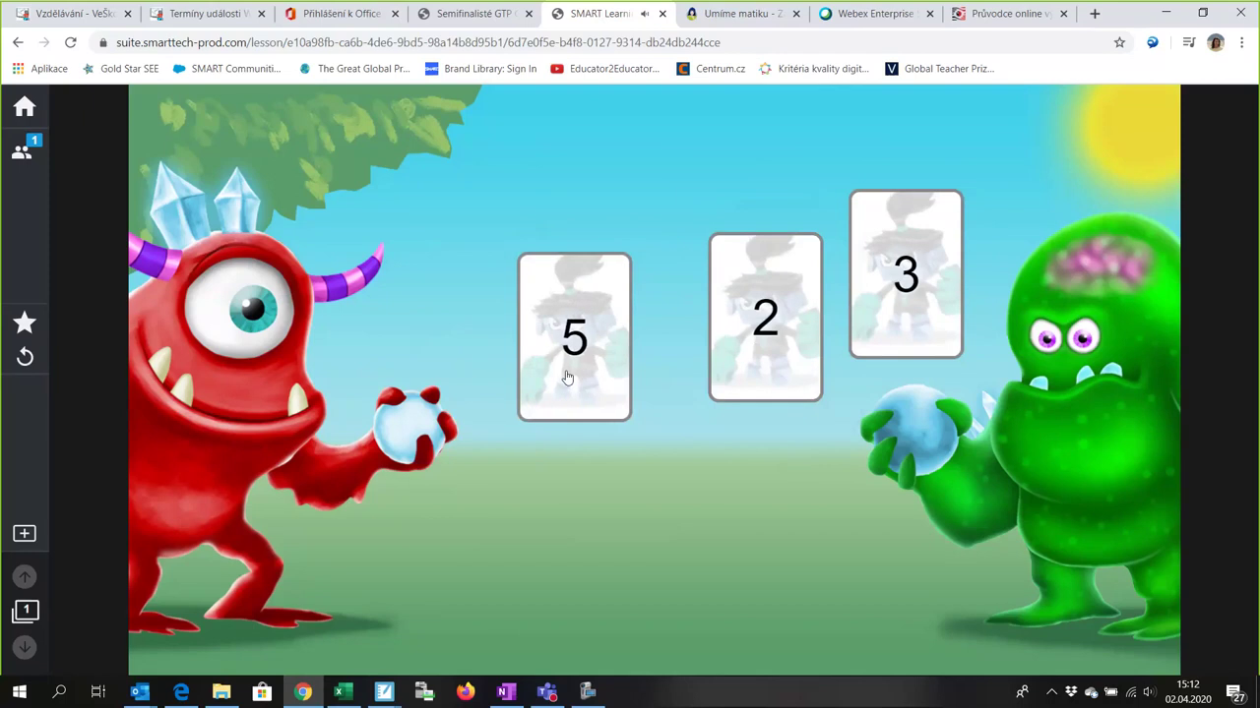
{"action": "left_click", "coordinate": [726, 365]}
{"action": "left_click", "coordinate": [905, 329]}
{"action": "left_click", "coordinate": [898, 330]}
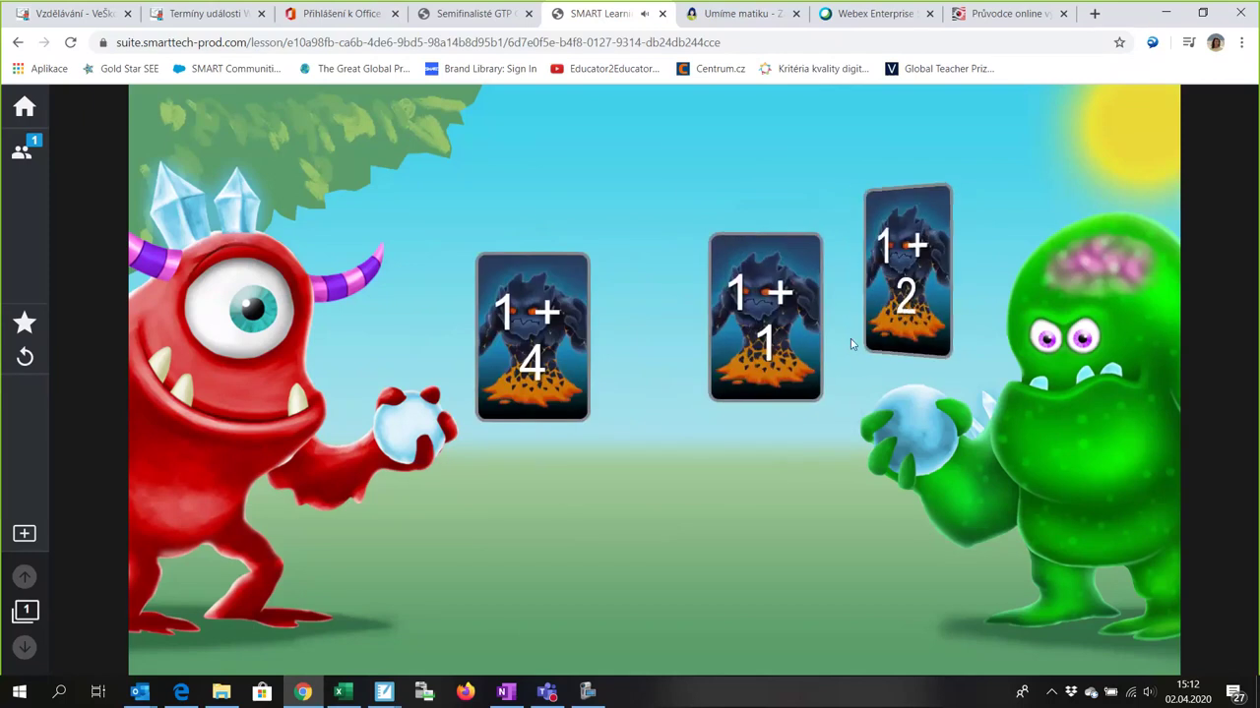
Step: Flip the addition cards to their answers again and return to the lesson library
{"action": "left_click", "coordinate": [797, 349]}
{"action": "left_click", "coordinate": [551, 403]}
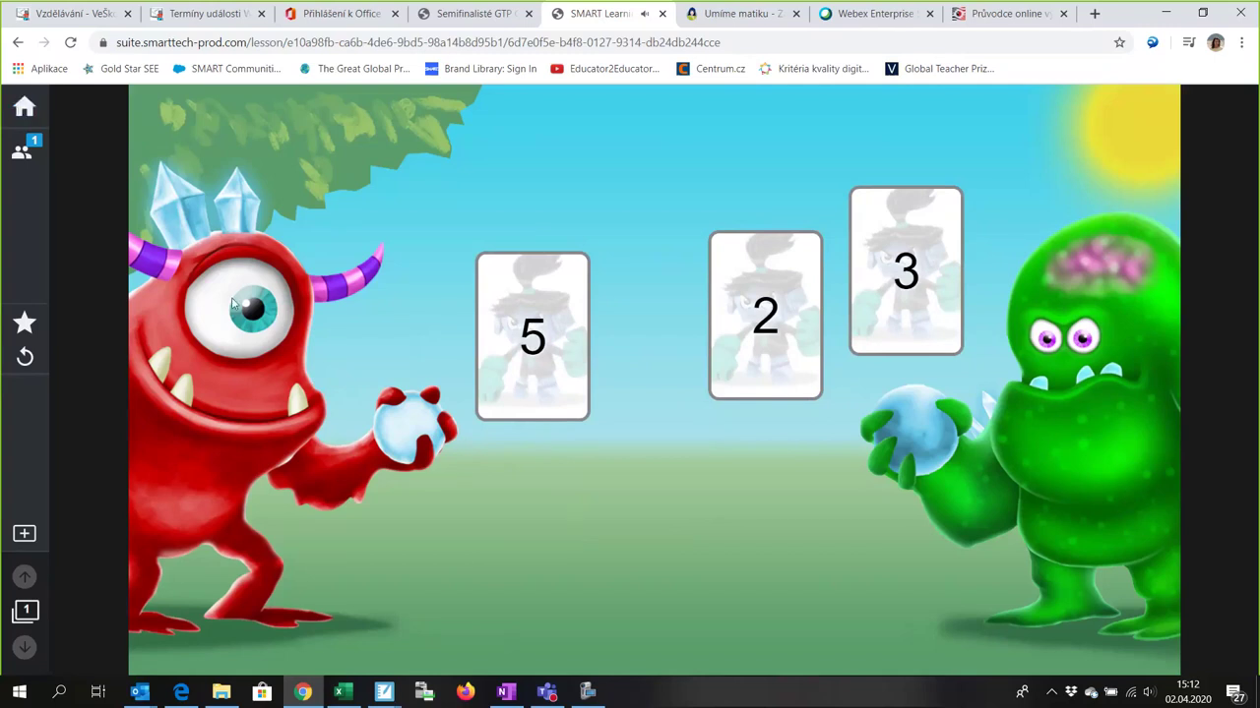
{"action": "left_click", "coordinate": [23, 106]}
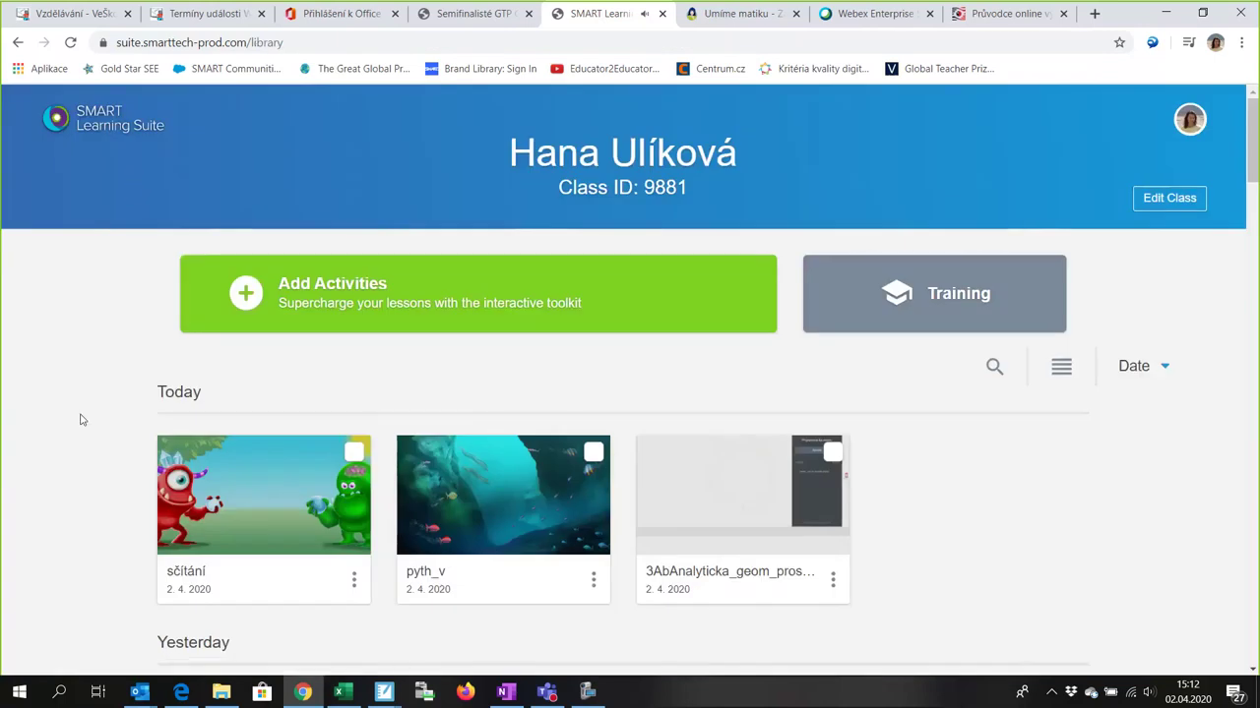
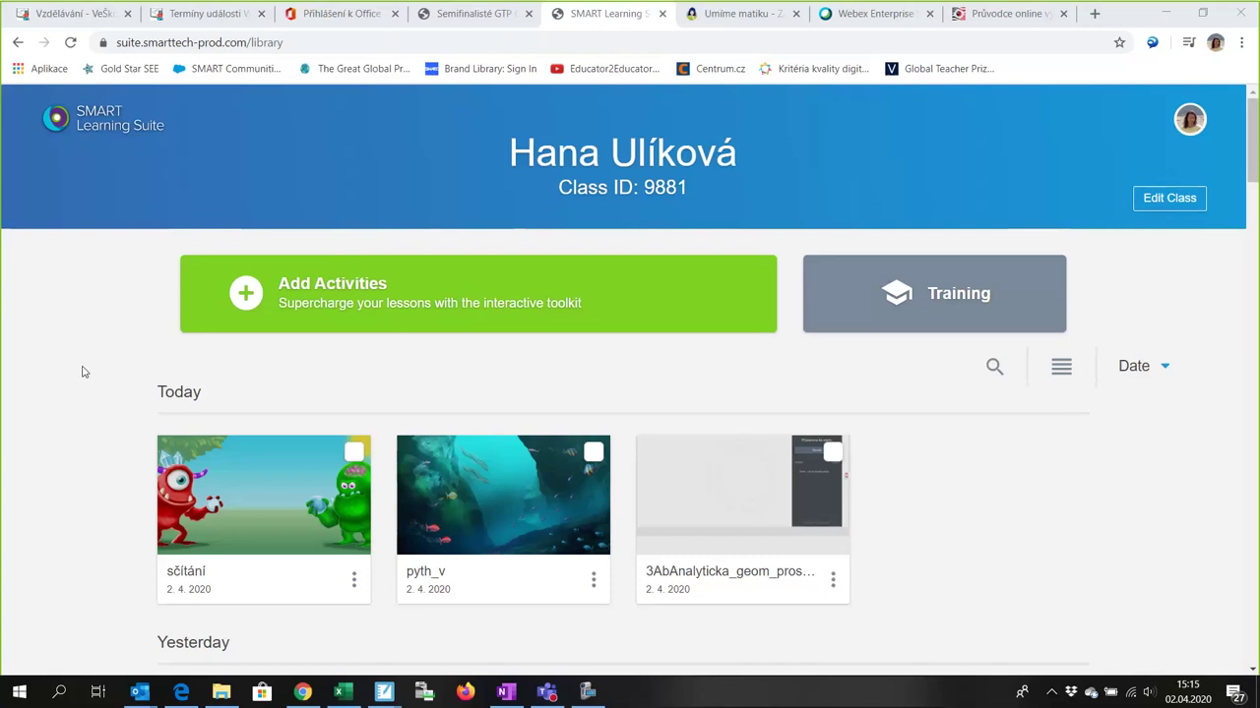
Step: Create a new Memory Match game-based activity with the category names příklad and výsledek
{"action": "left_click", "coordinate": [335, 286]}
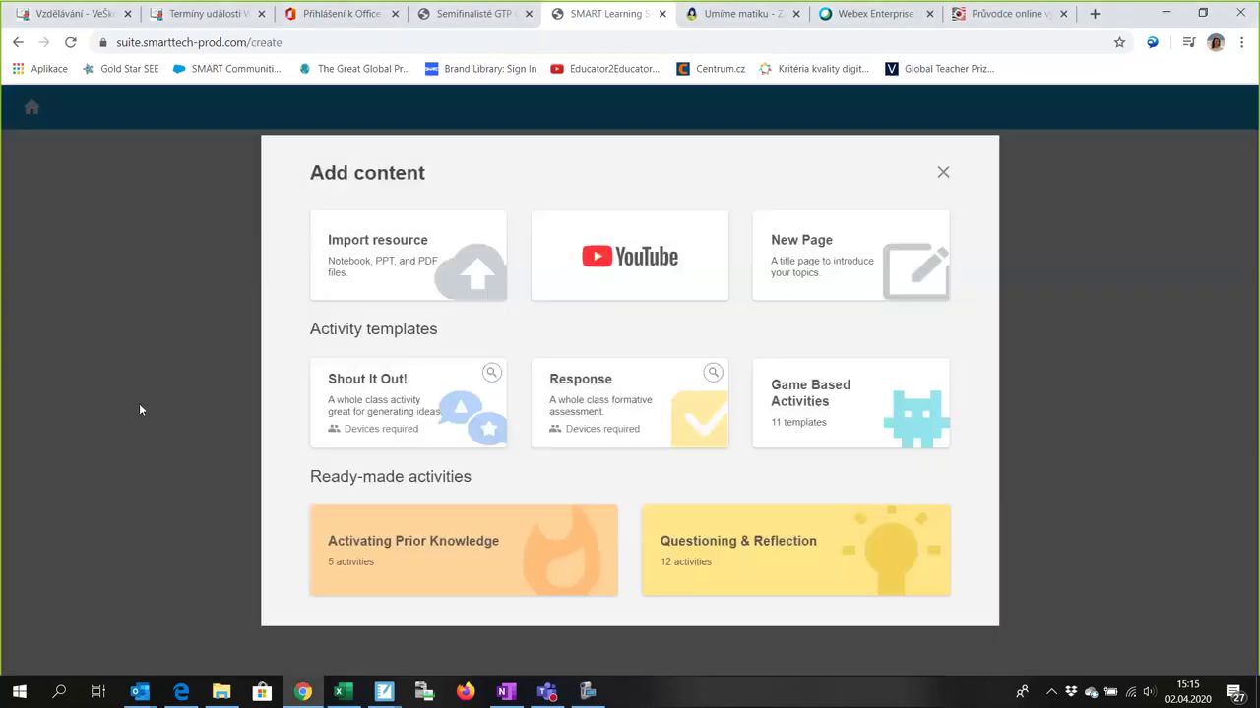
{"action": "left_click", "coordinate": [825, 407]}
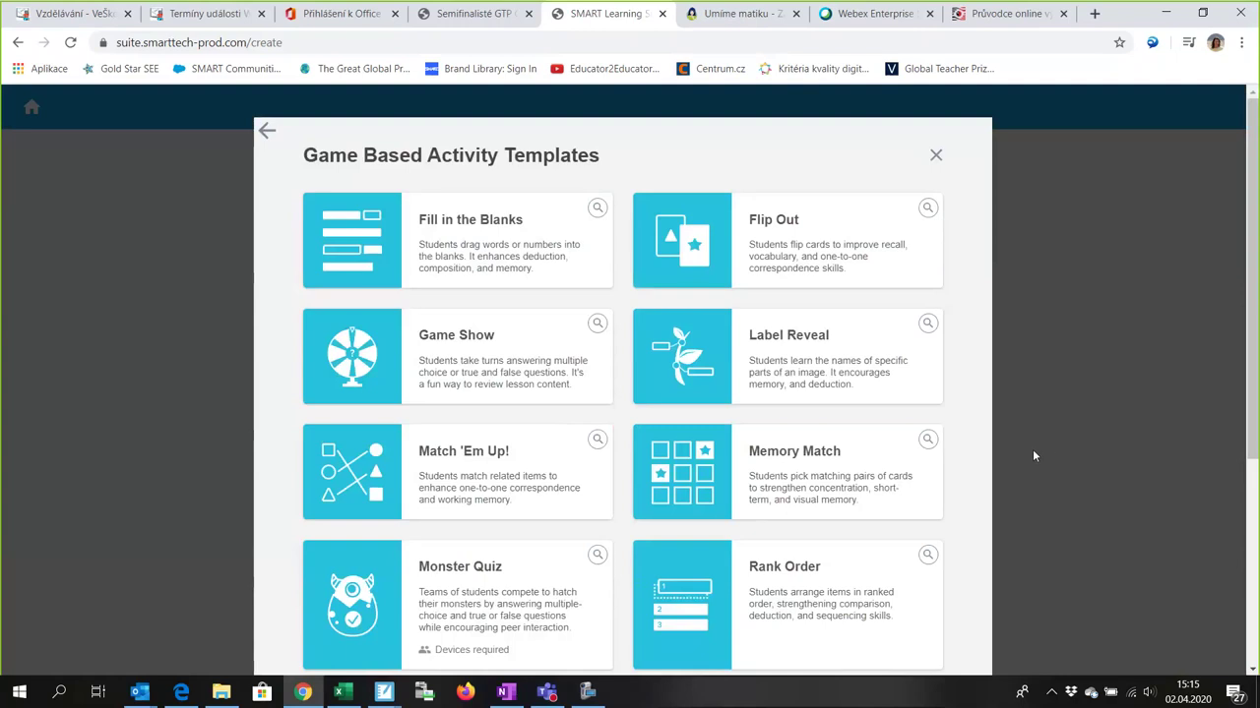
{"action": "left_click", "coordinate": [807, 464]}
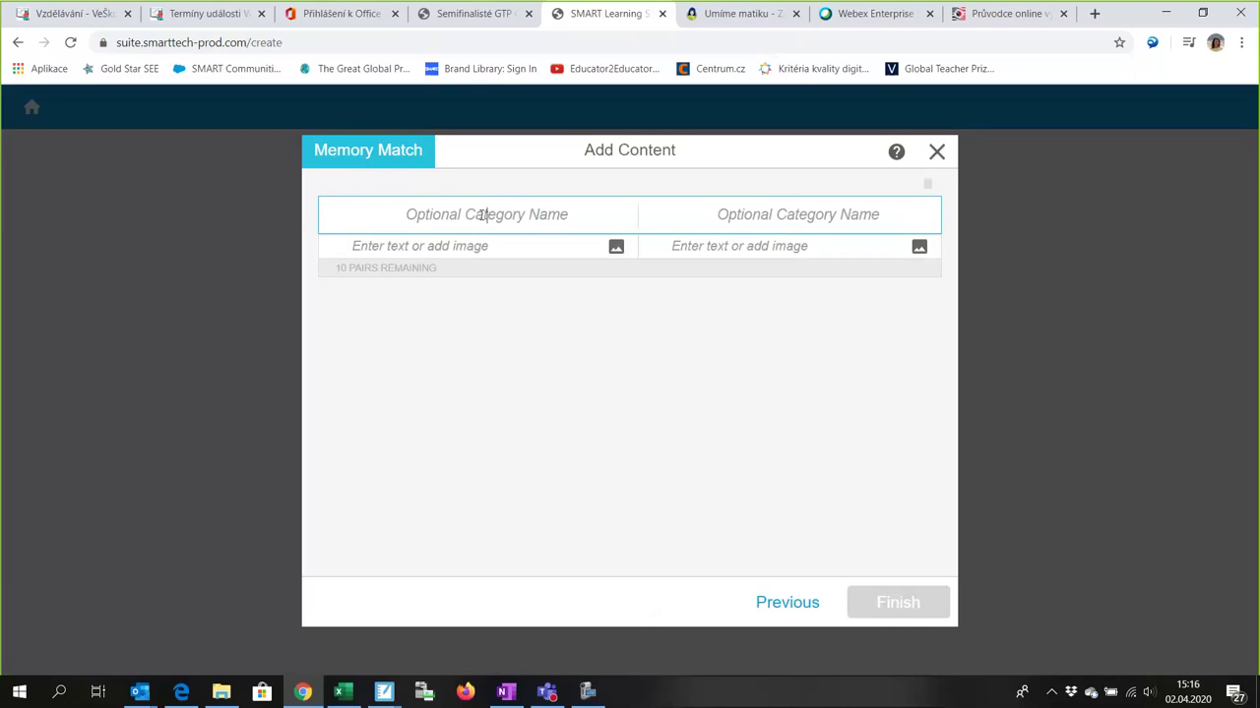
{"action": "type", "text": "příklad"}
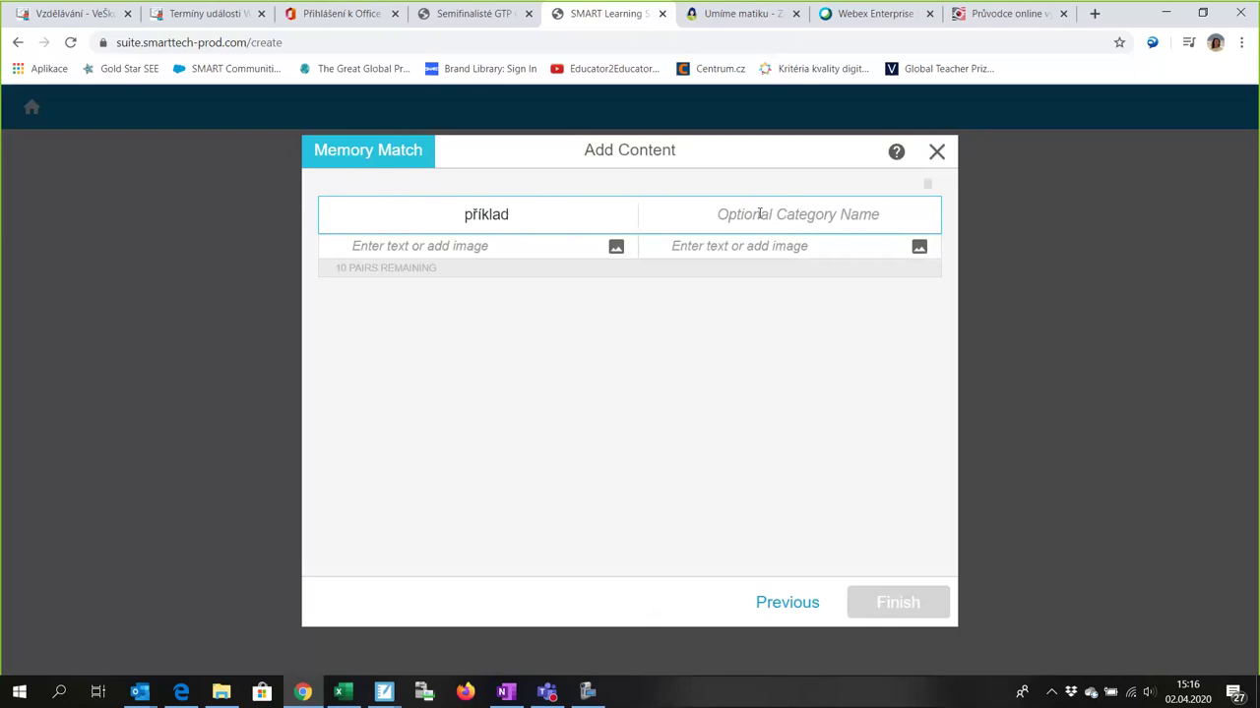
{"action": "type", "text": "výsledek"}
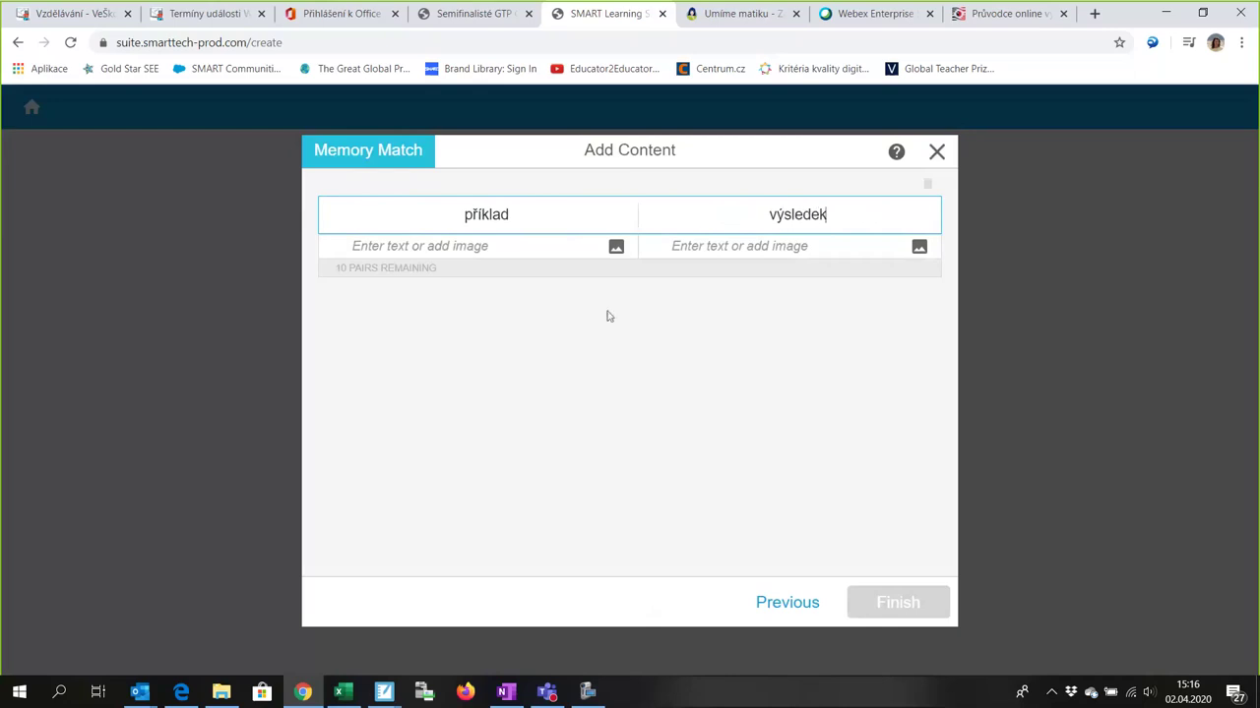
Step: Enter the first matching pair, with 5 - 2 under příklad and 3 under výsledek
{"action": "left_click", "coordinate": [455, 248]}
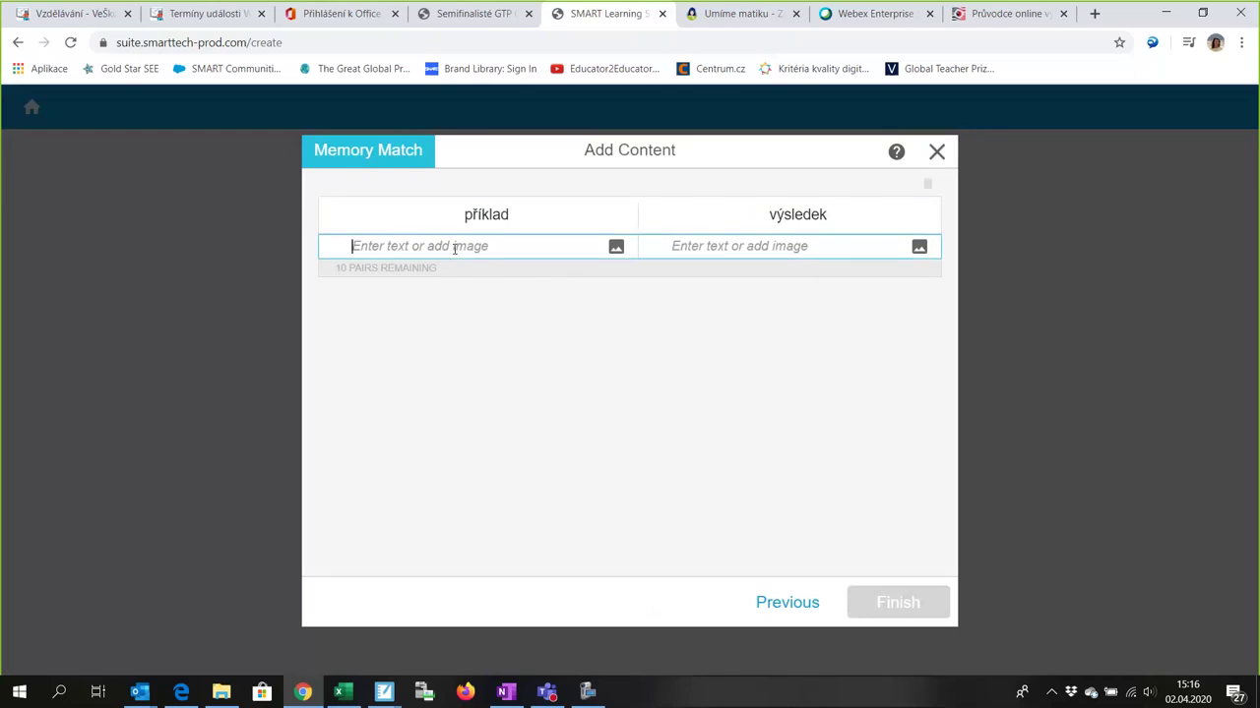
{"action": "type", "text": "5"}
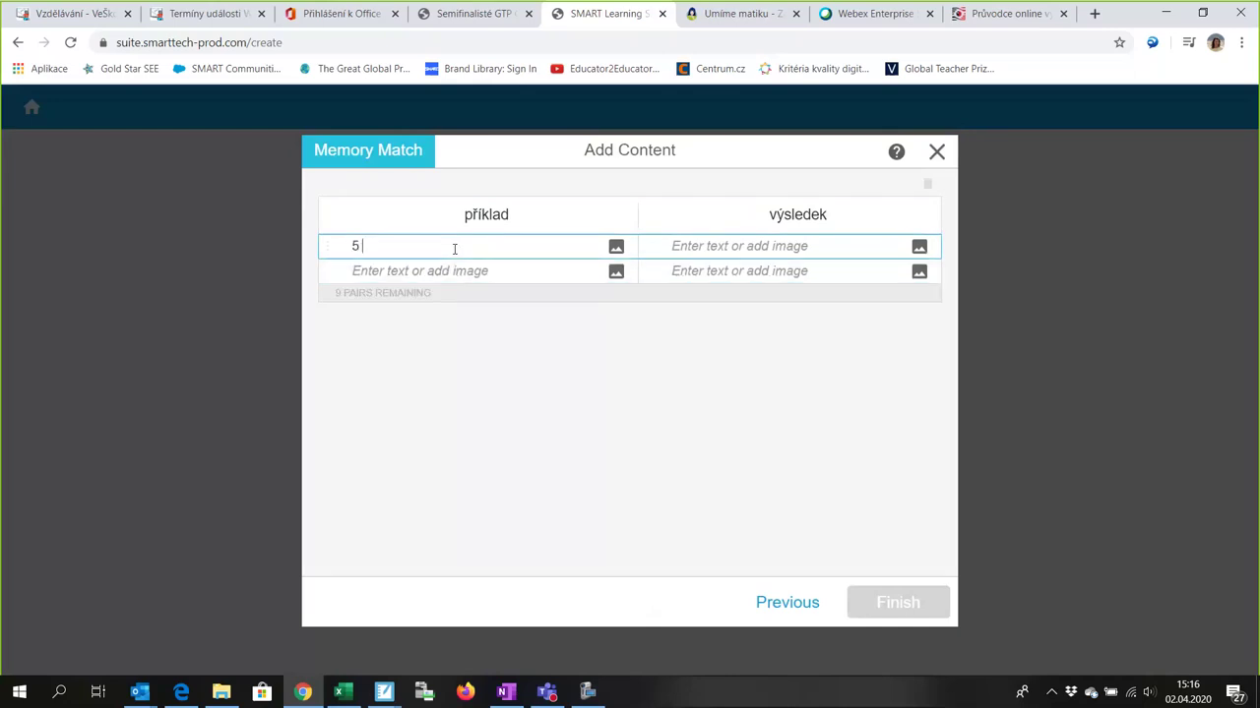
{"action": "type", "text": " - 2"}
{"action": "left_click", "coordinate": [696, 247]}
{"action": "type", "text": "3"}
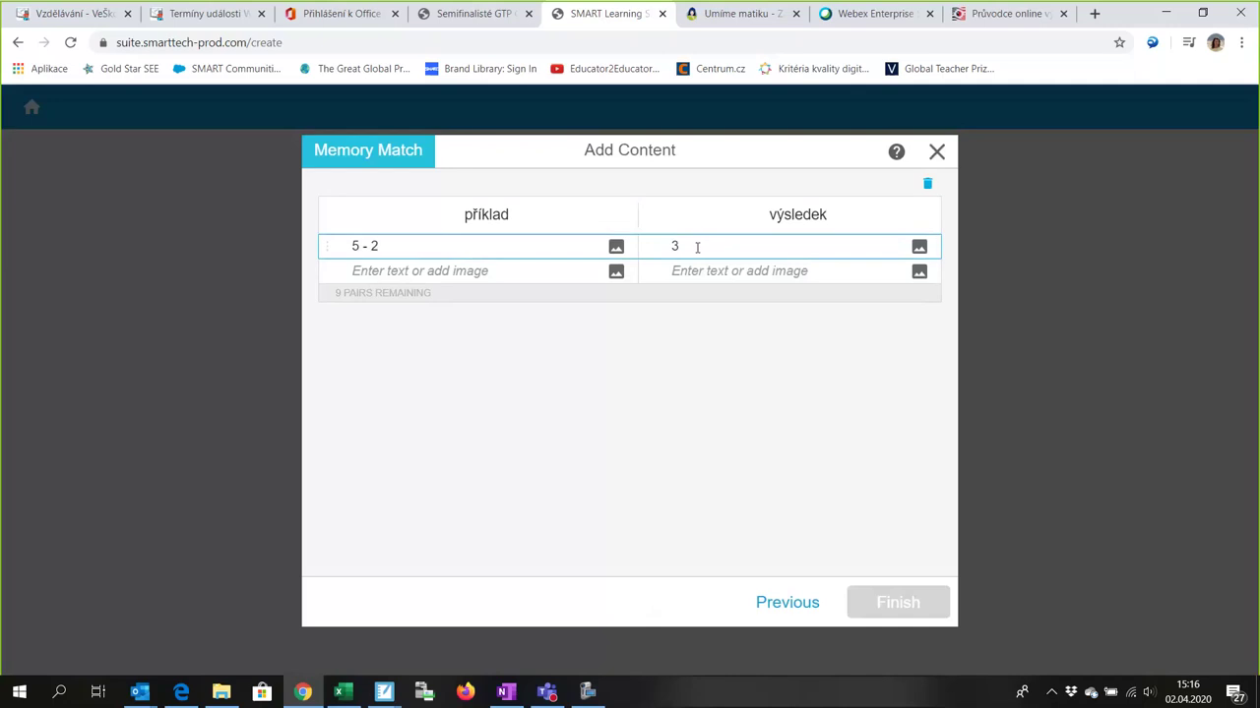
Step: Add the second pair, 6 - 4 with the result 2, with spaces around the minus sign
{"action": "left_click", "coordinate": [417, 272]}
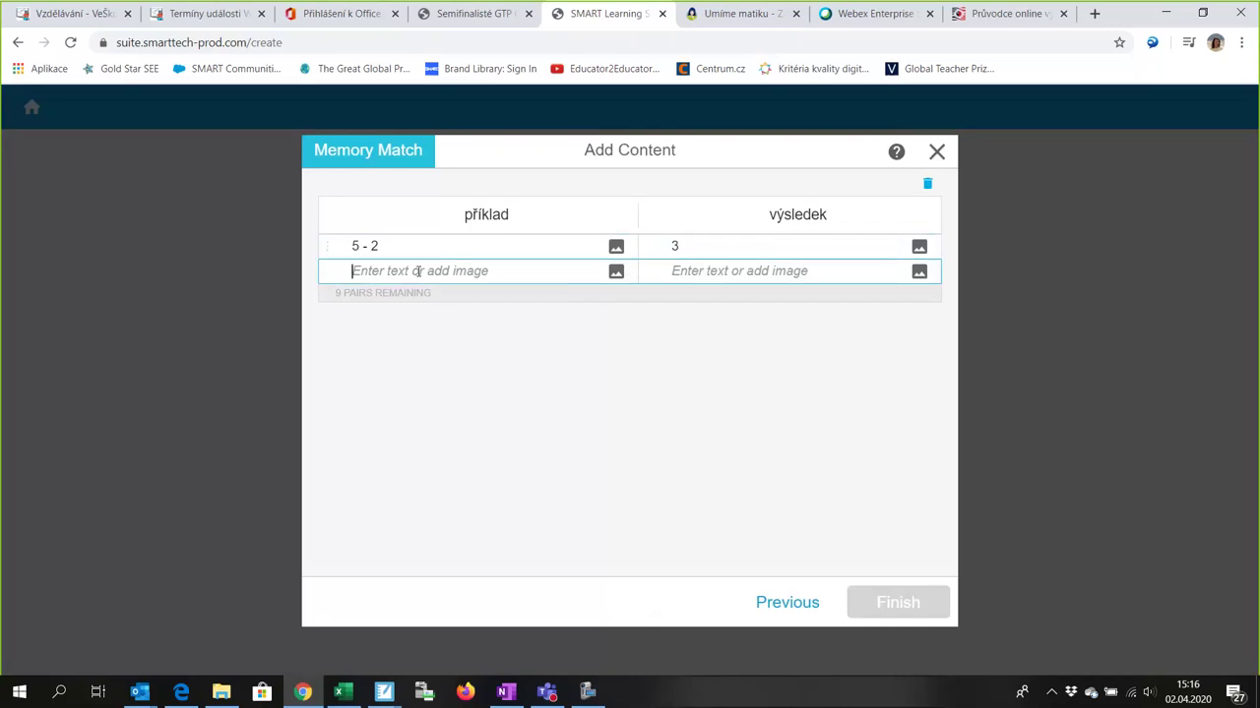
{"action": "type", "text": "6-"}
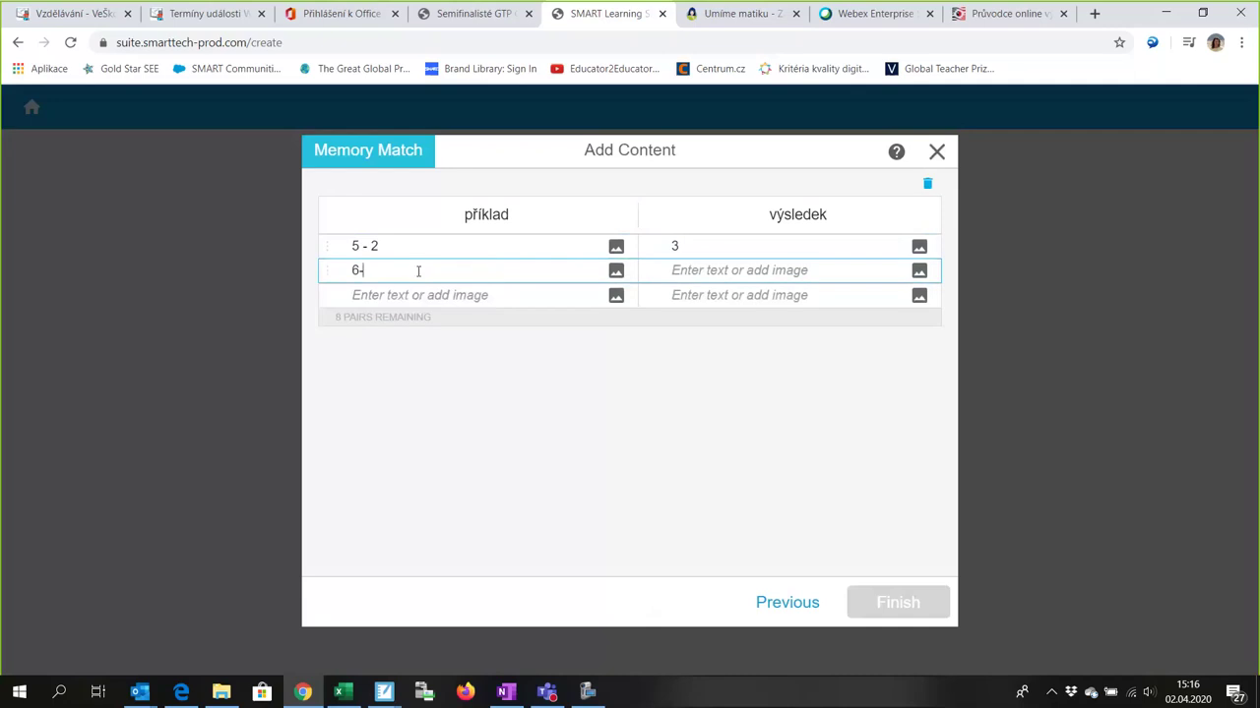
{"action": "type", "text": "4"}
{"action": "left_click", "coordinate": [357, 269]}
{"action": "key", "text": "Right"}
{"action": "left_click", "coordinate": [686, 273]}
{"action": "type", "text": "2"}
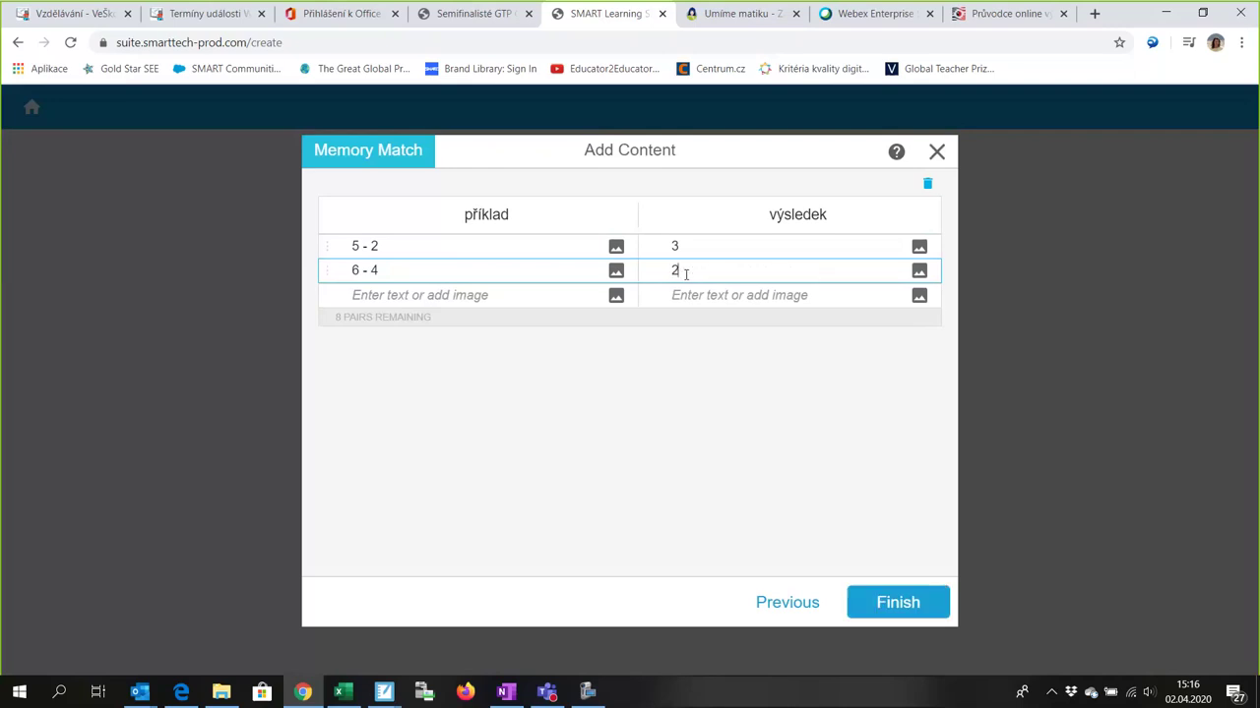
Step: Add the third pair, 7 - 3 with the result 4, and finish the activity's content
{"action": "left_click", "coordinate": [374, 297]}
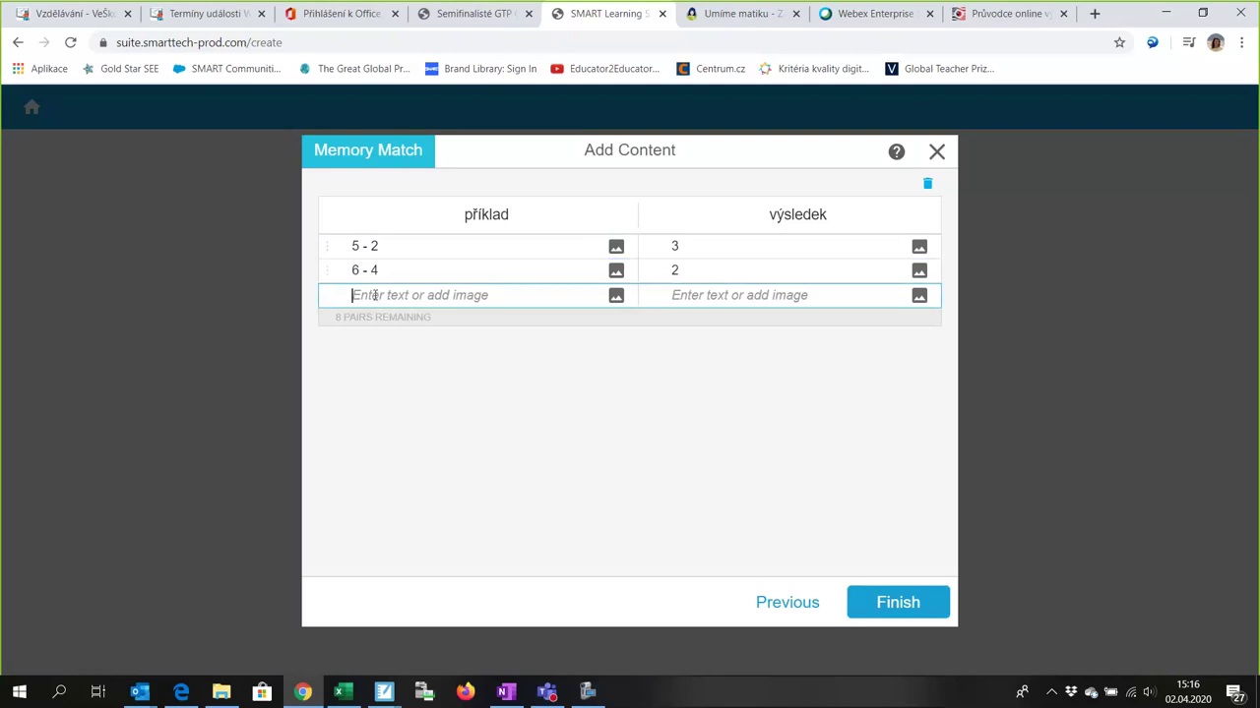
{"action": "type", "text": "7 - 3"}
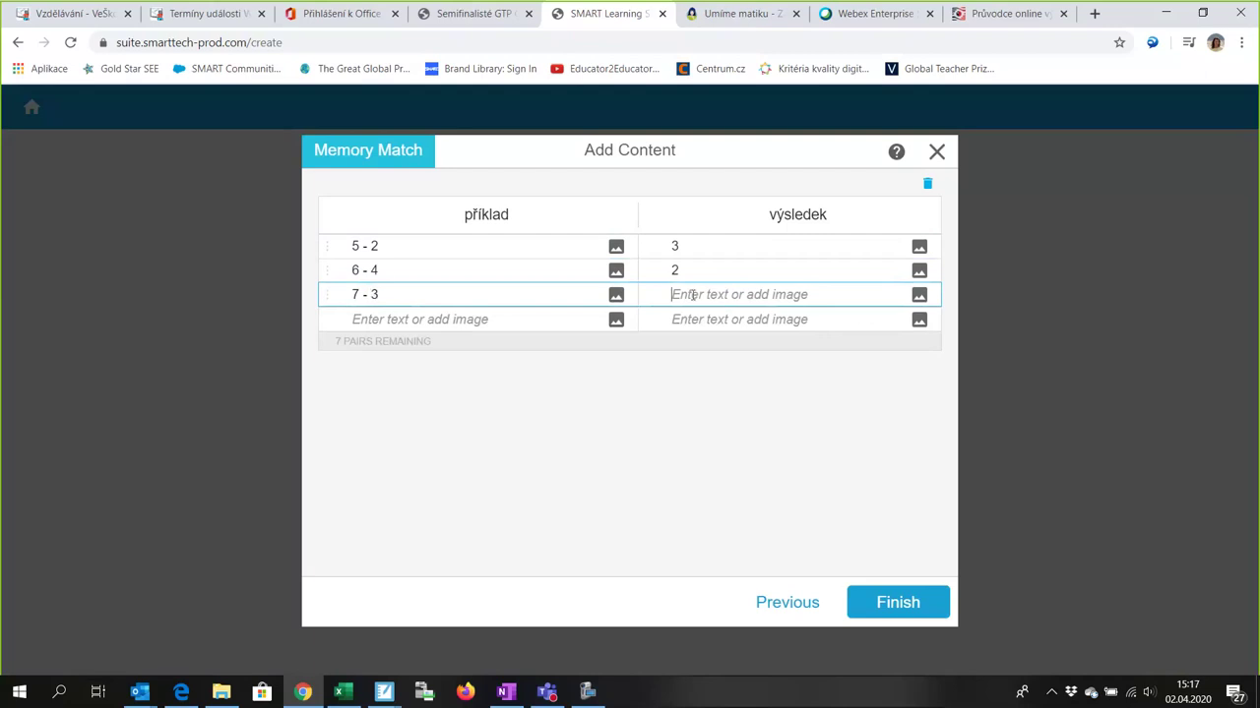
{"action": "type", "text": "4"}
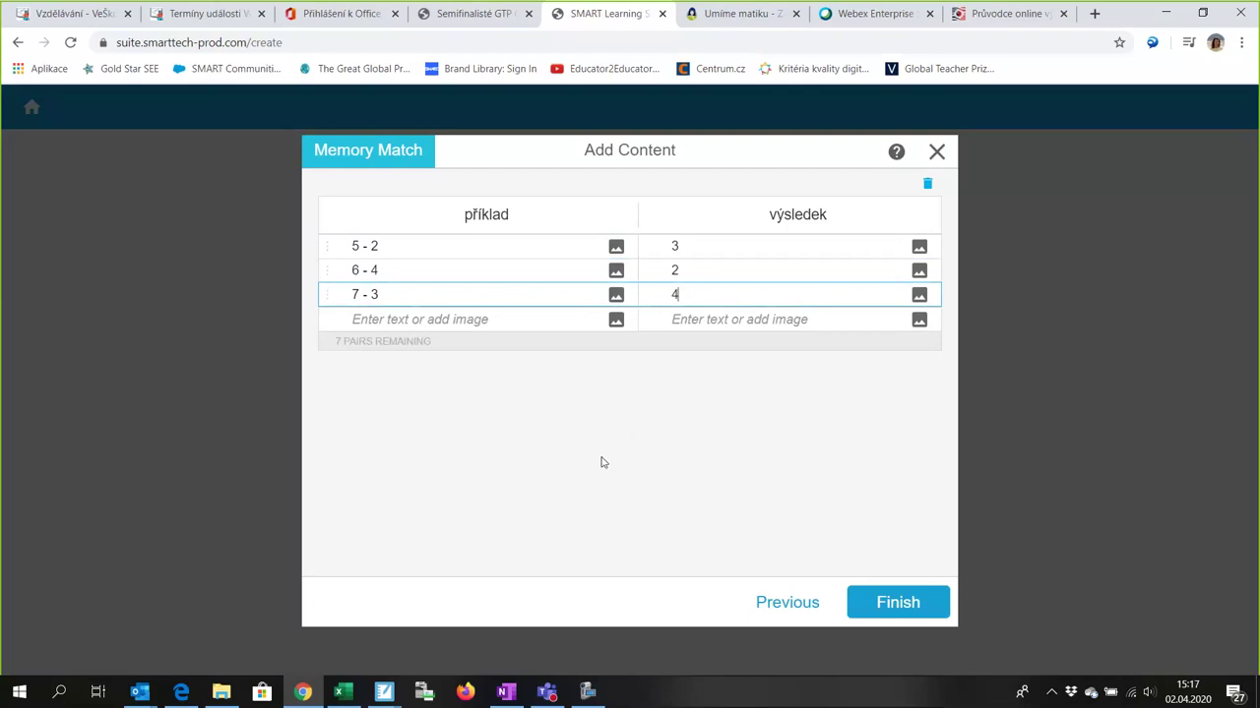
{"action": "left_click", "coordinate": [898, 601]}
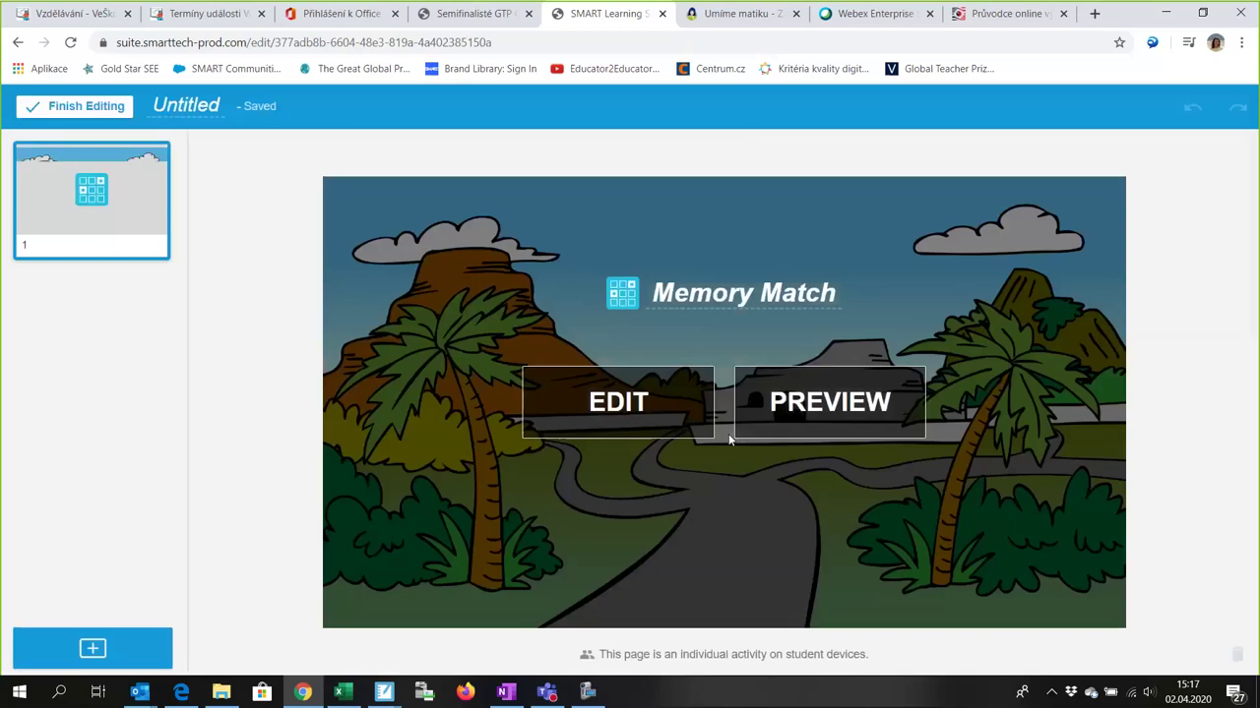
Step: Preview the Memory Match activity in one-player mode and turn over cards until 6 - 4 is matched with 2
{"action": "left_click", "coordinate": [803, 402]}
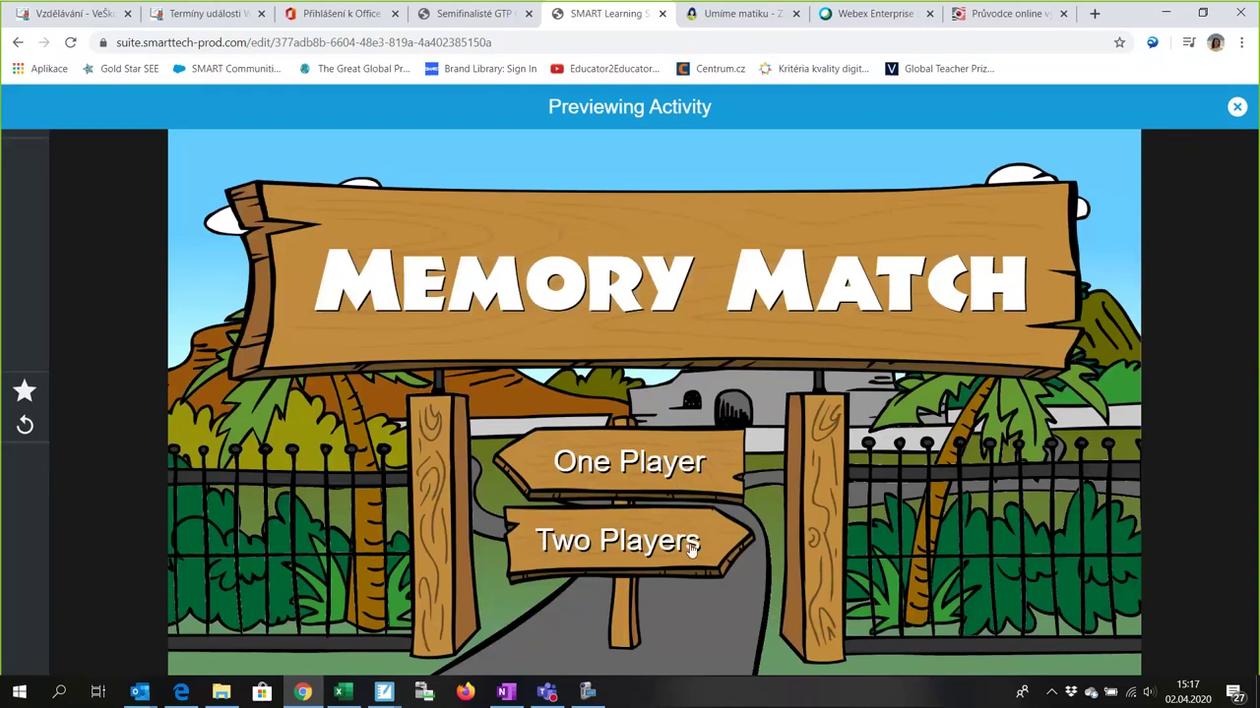
{"action": "left_click", "coordinate": [637, 467]}
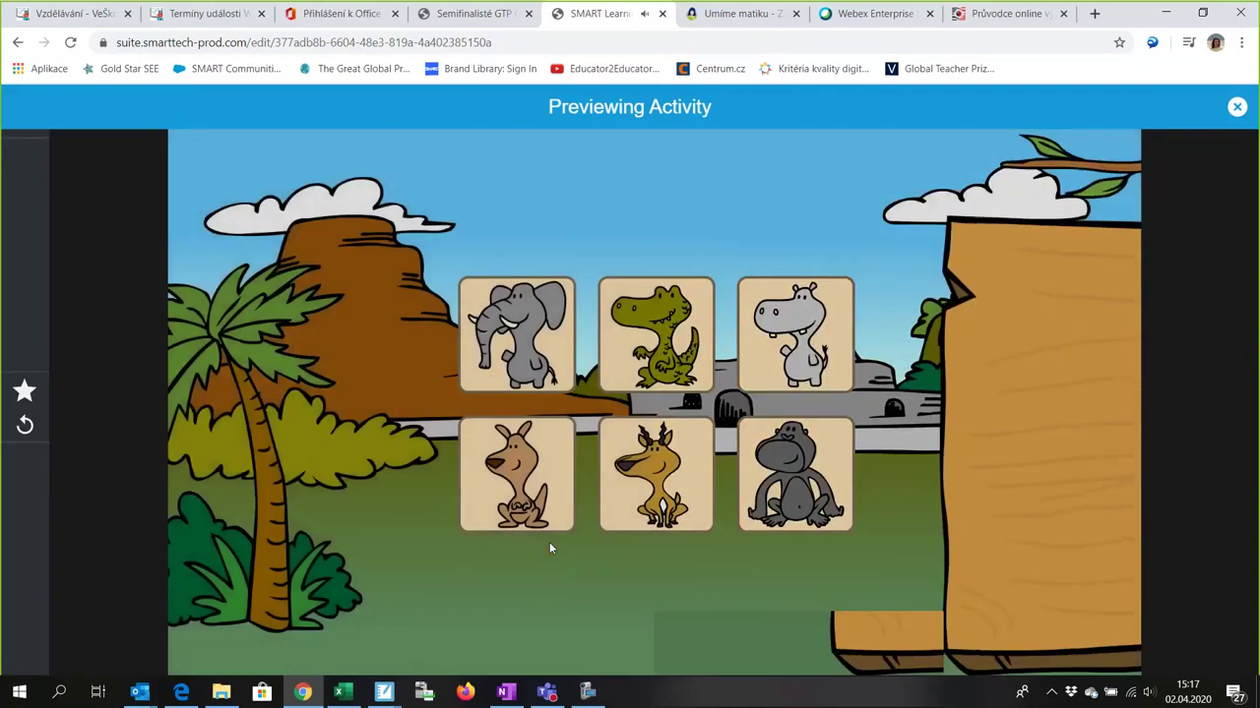
{"action": "left_click", "coordinate": [505, 338]}
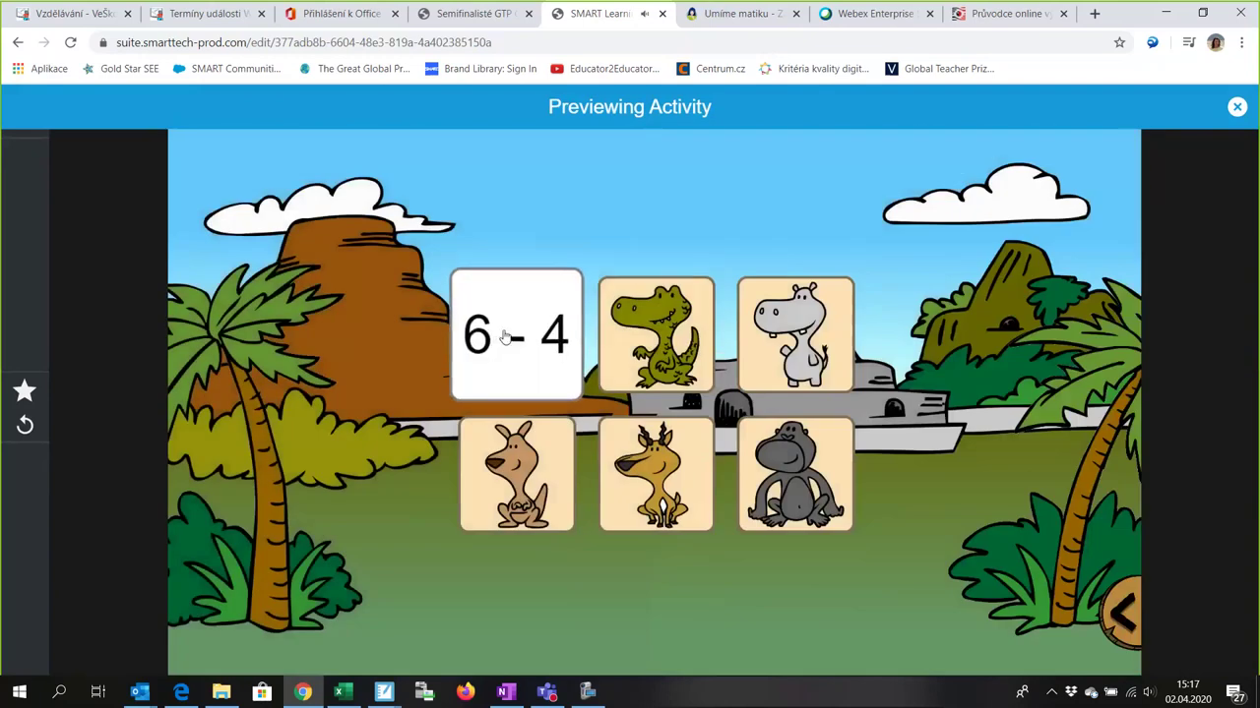
{"action": "left_click", "coordinate": [670, 345]}
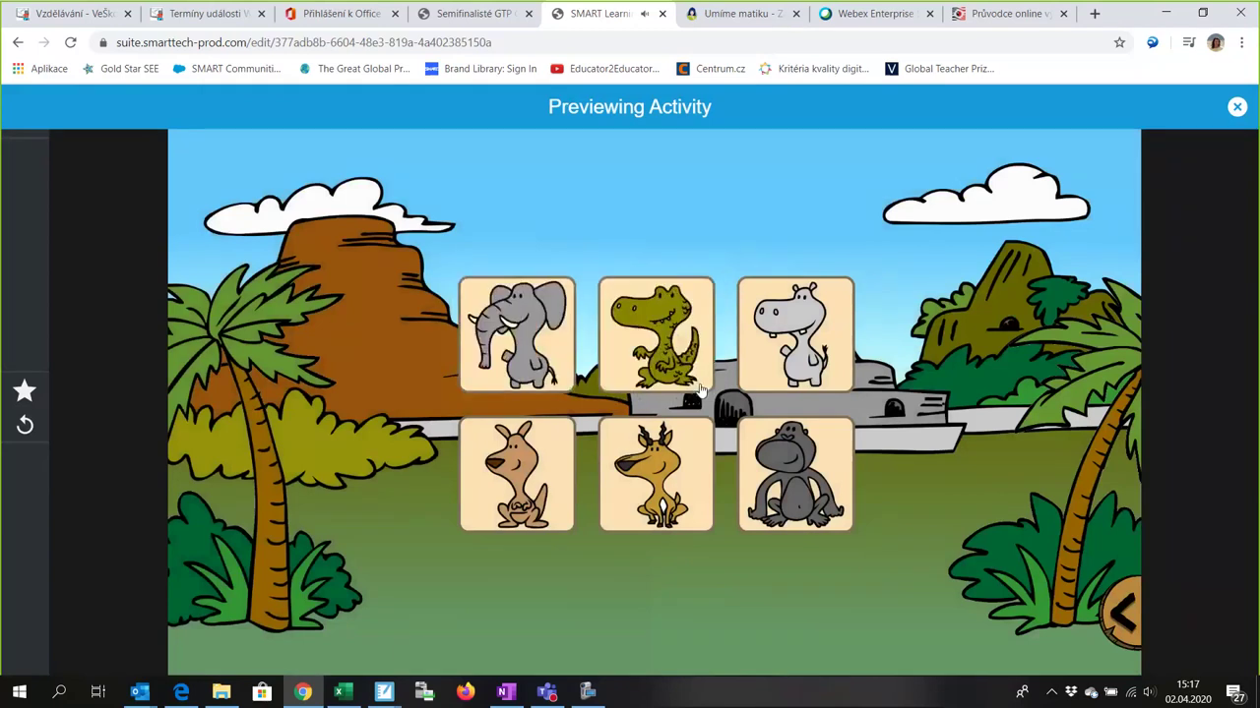
{"action": "left_click", "coordinate": [773, 338]}
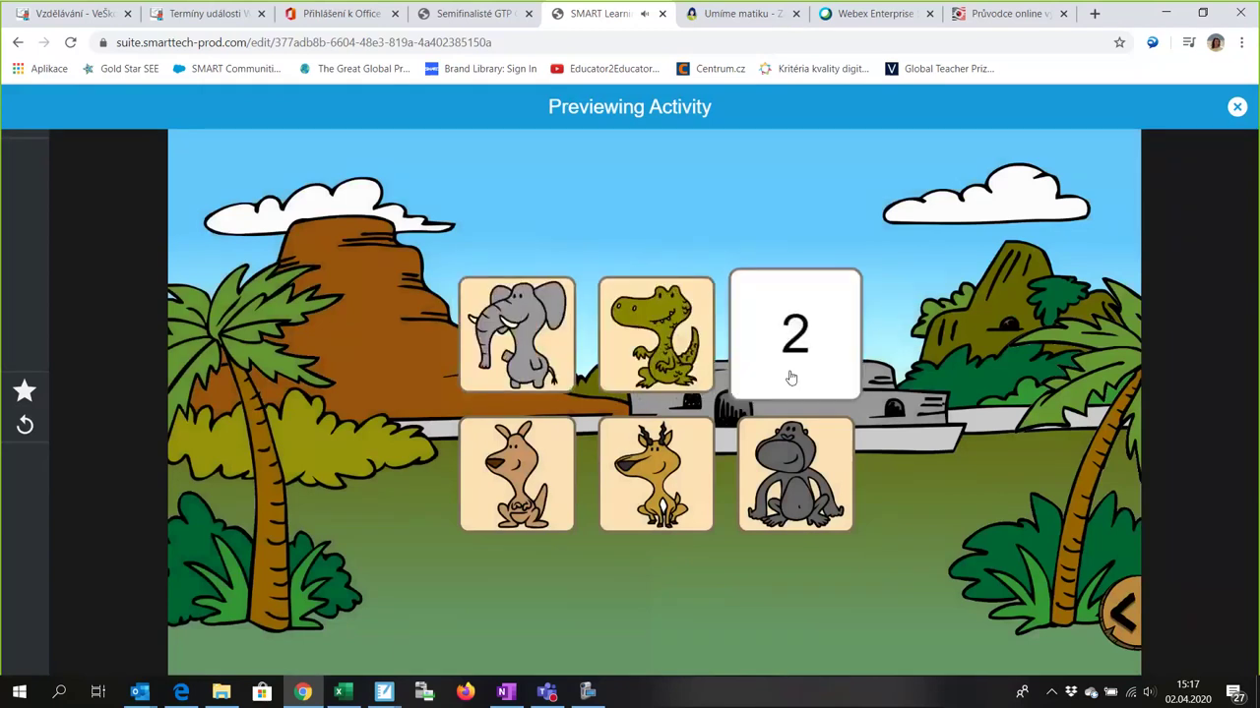
{"action": "left_click", "coordinate": [532, 337]}
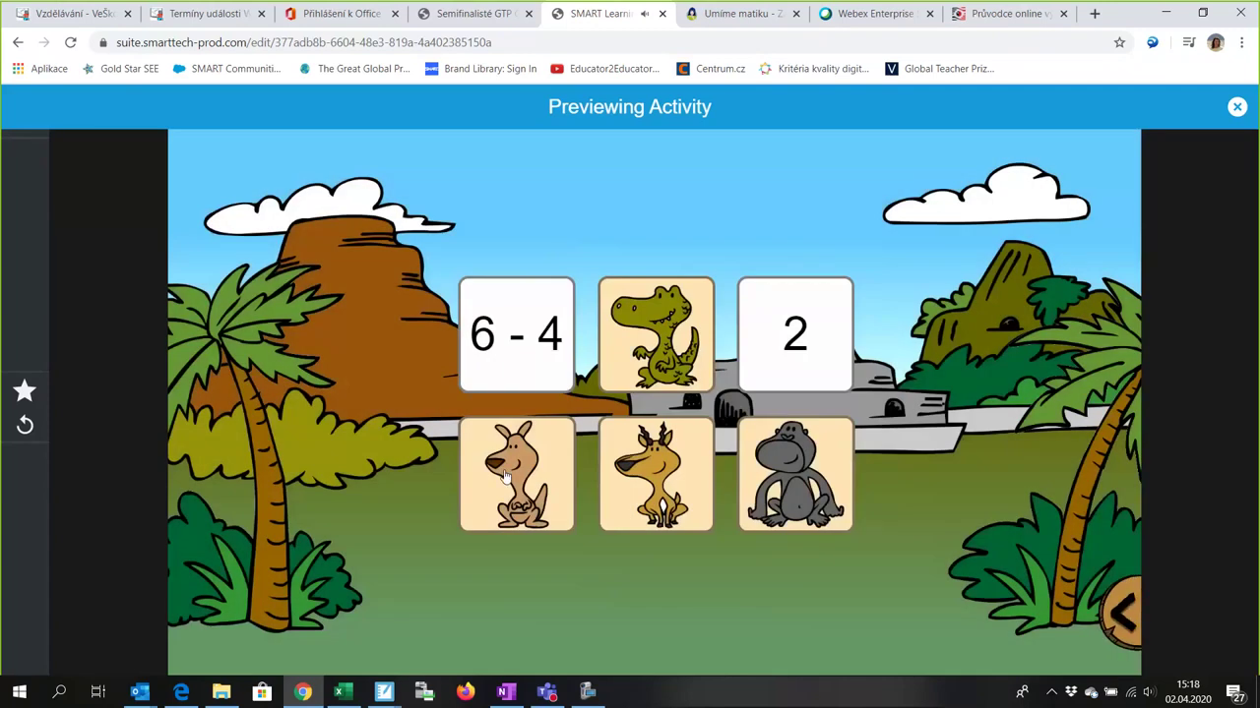
Step: Match the remaining Memory Match cards, pairing 7 - 3 with 4 and 5 - 2 with 3
{"action": "left_click", "coordinate": [510, 479]}
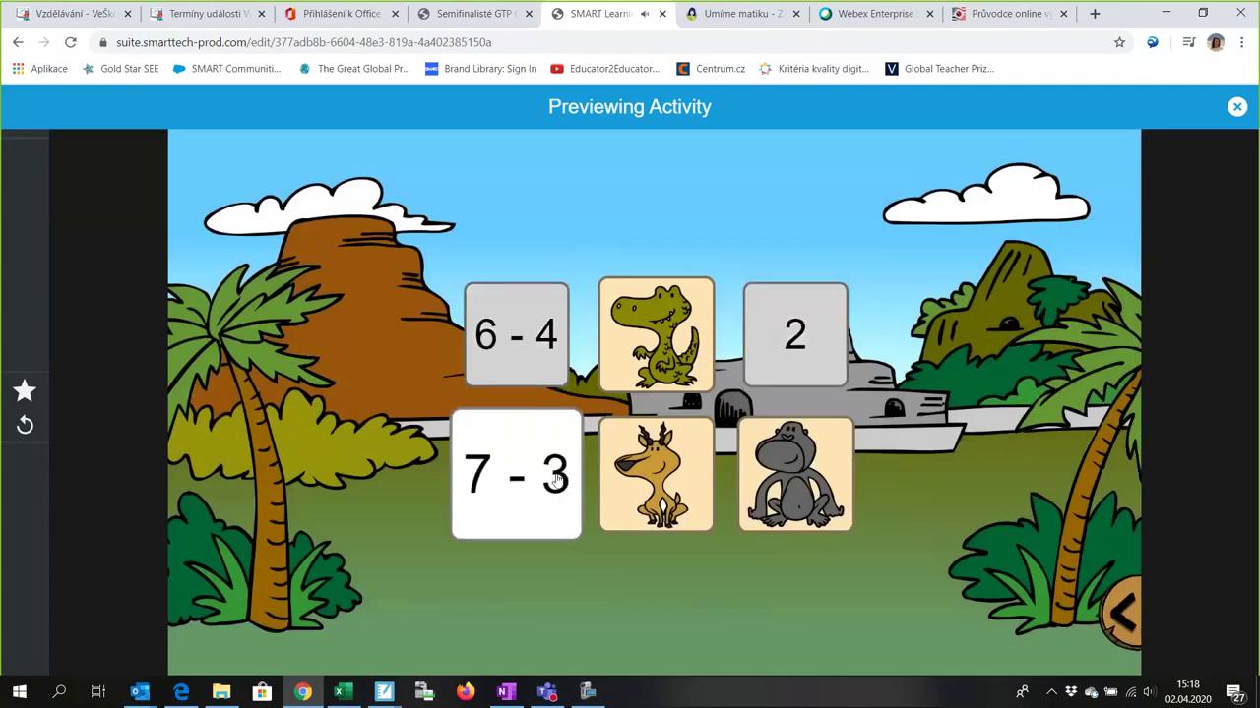
{"action": "left_click", "coordinate": [605, 477]}
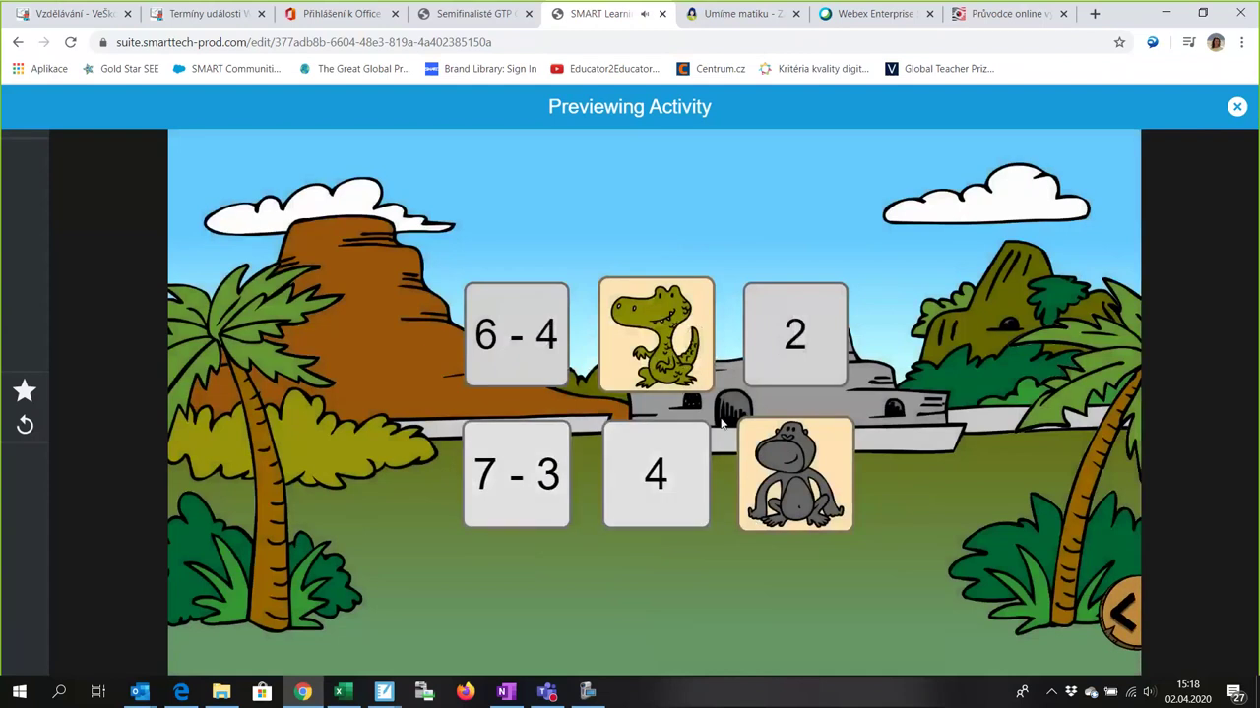
{"action": "left_click", "coordinate": [671, 360]}
{"action": "left_click", "coordinate": [768, 472]}
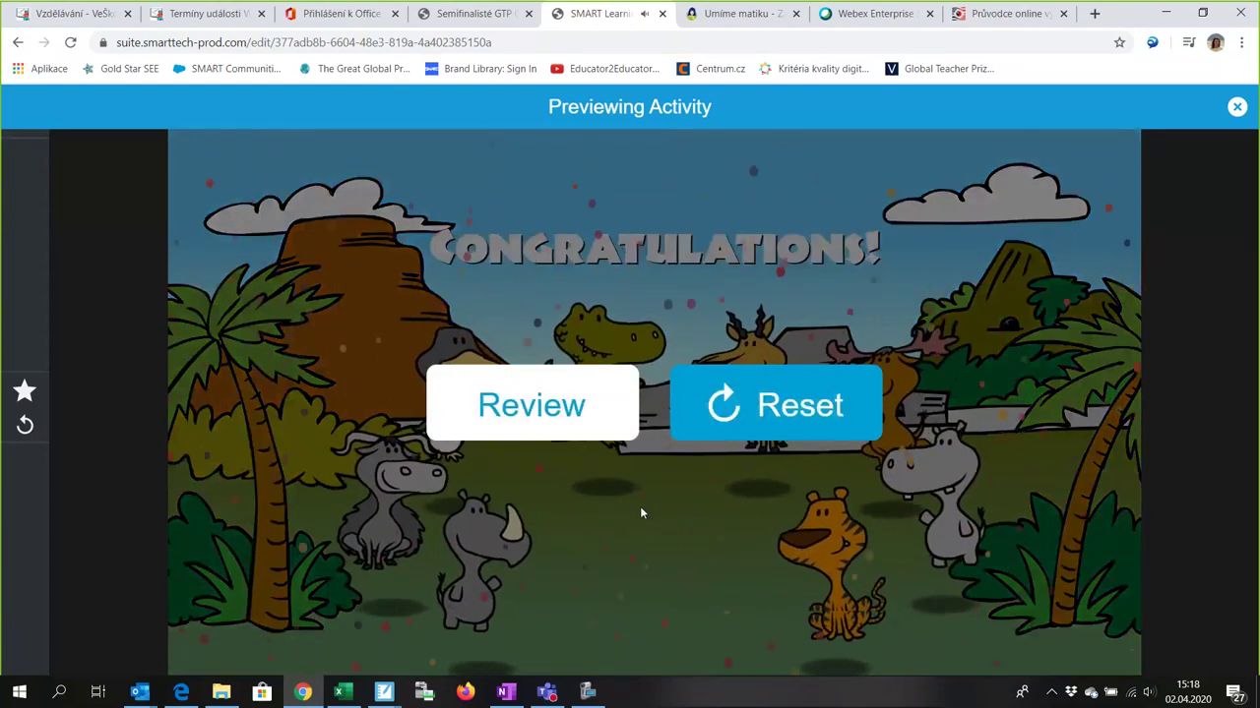
Step: Review the matched pairs, leave the preview, and look over the Memory Match content table
{"action": "left_click", "coordinate": [534, 414]}
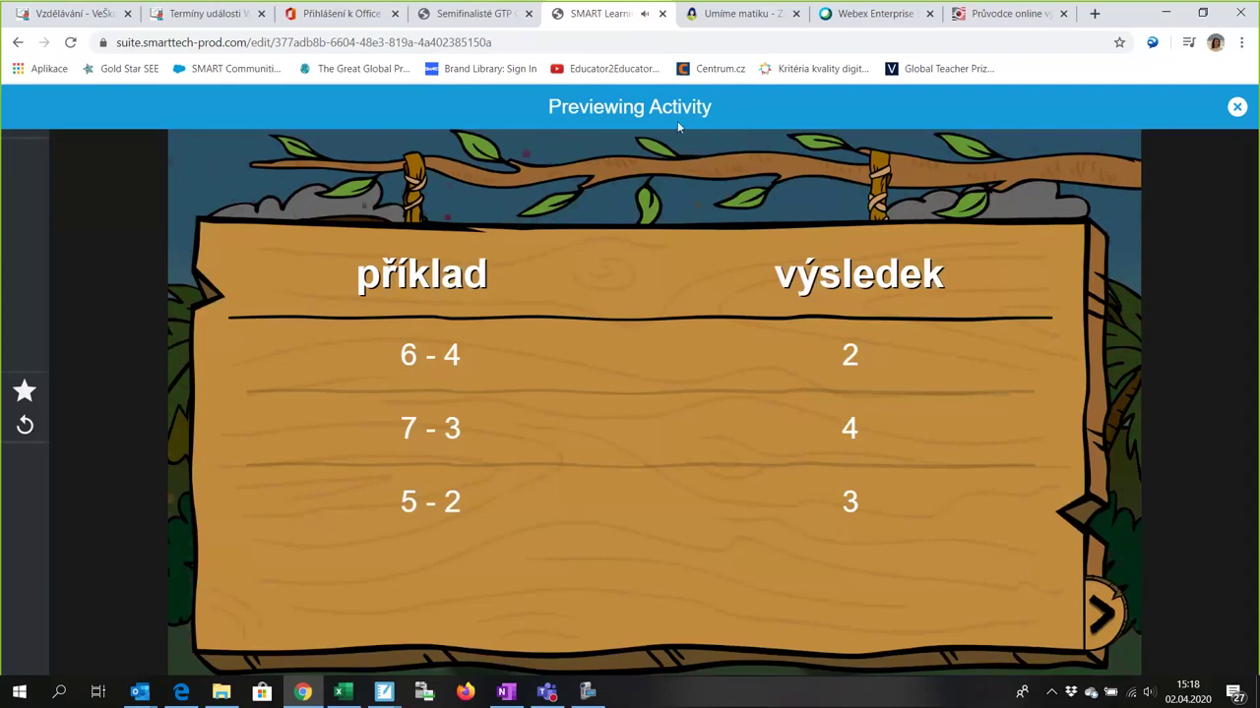
{"action": "left_click", "coordinate": [1237, 108]}
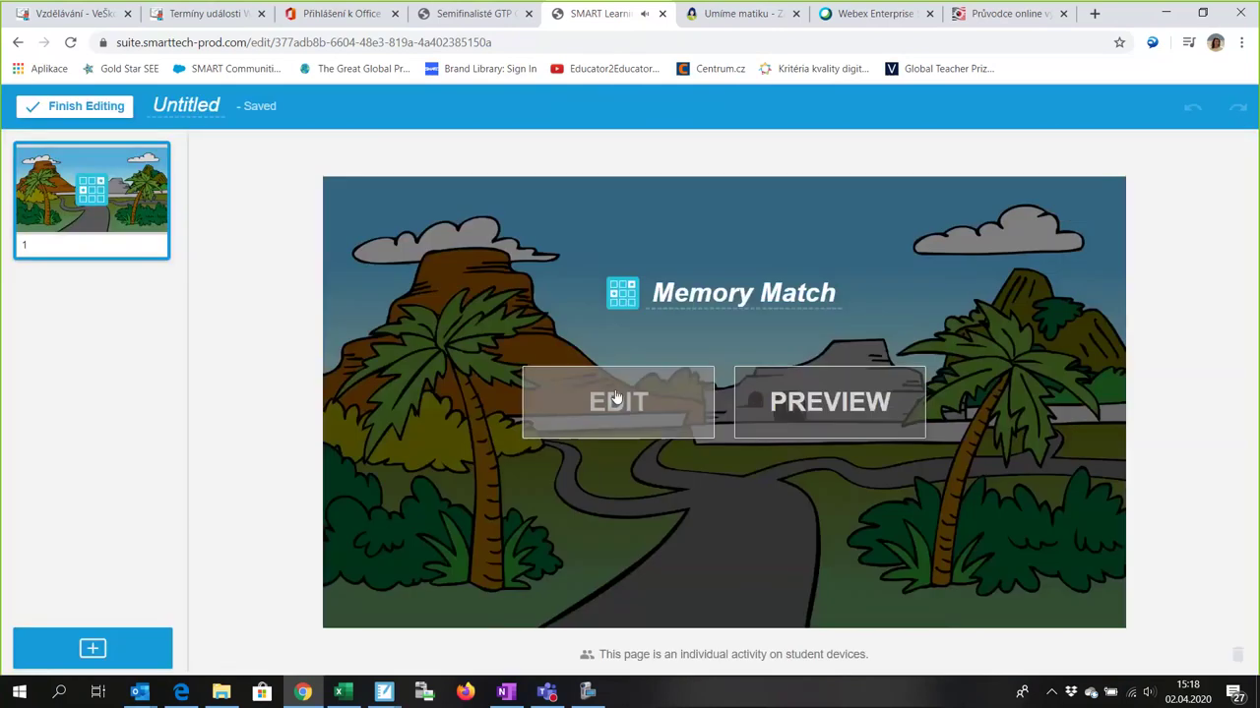
{"action": "left_click", "coordinate": [612, 401]}
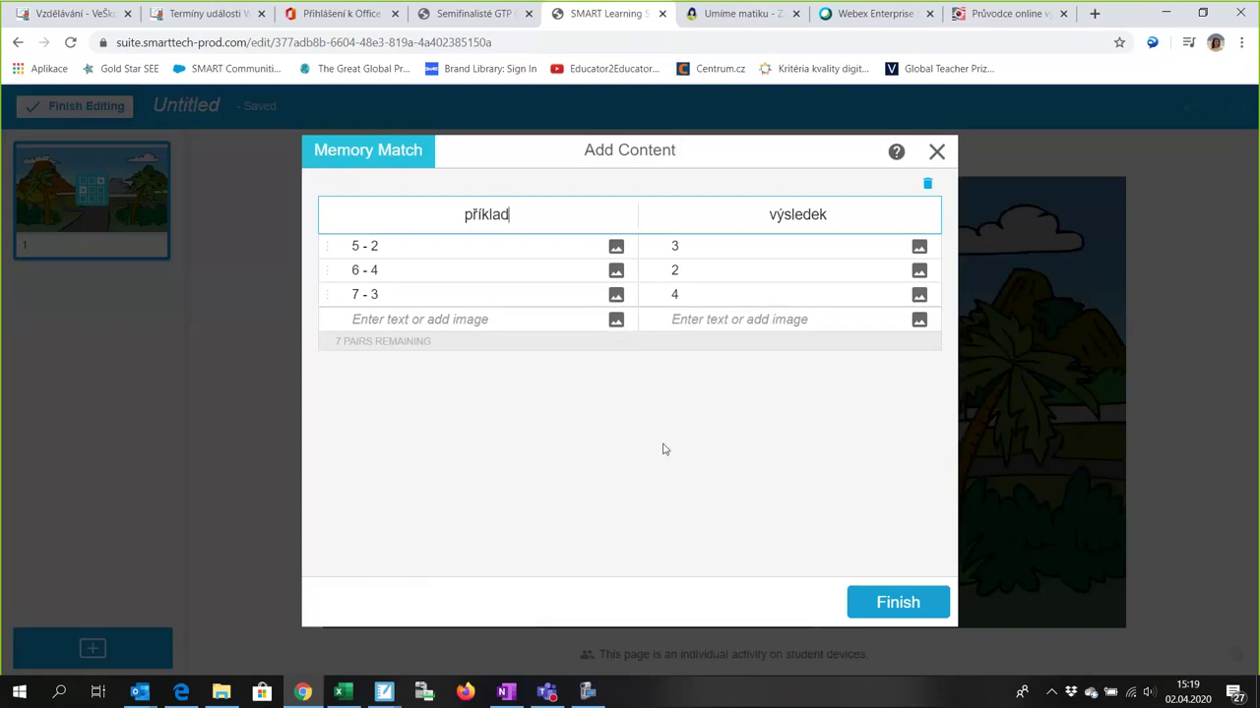
{"action": "left_click", "coordinate": [910, 607]}
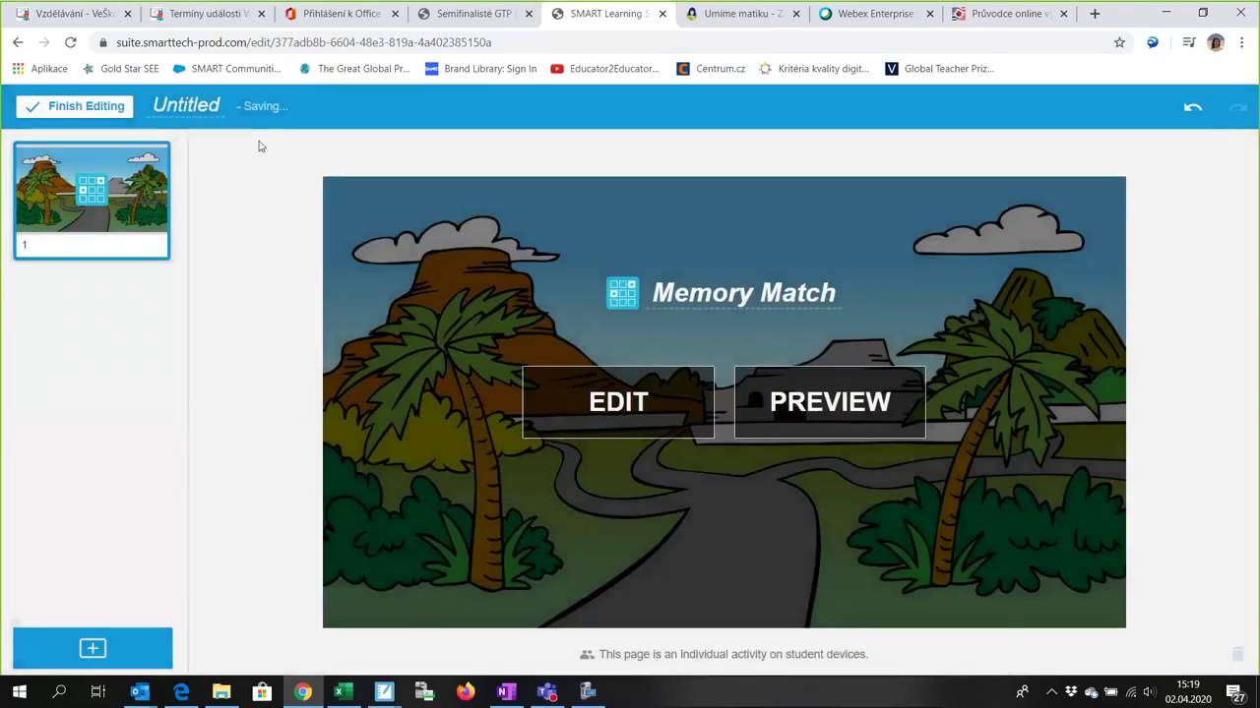
Step: Name the untitled lesson odčítání and finish editing it
{"action": "left_click", "coordinate": [186, 105]}
{"action": "type", "text": "odč"}
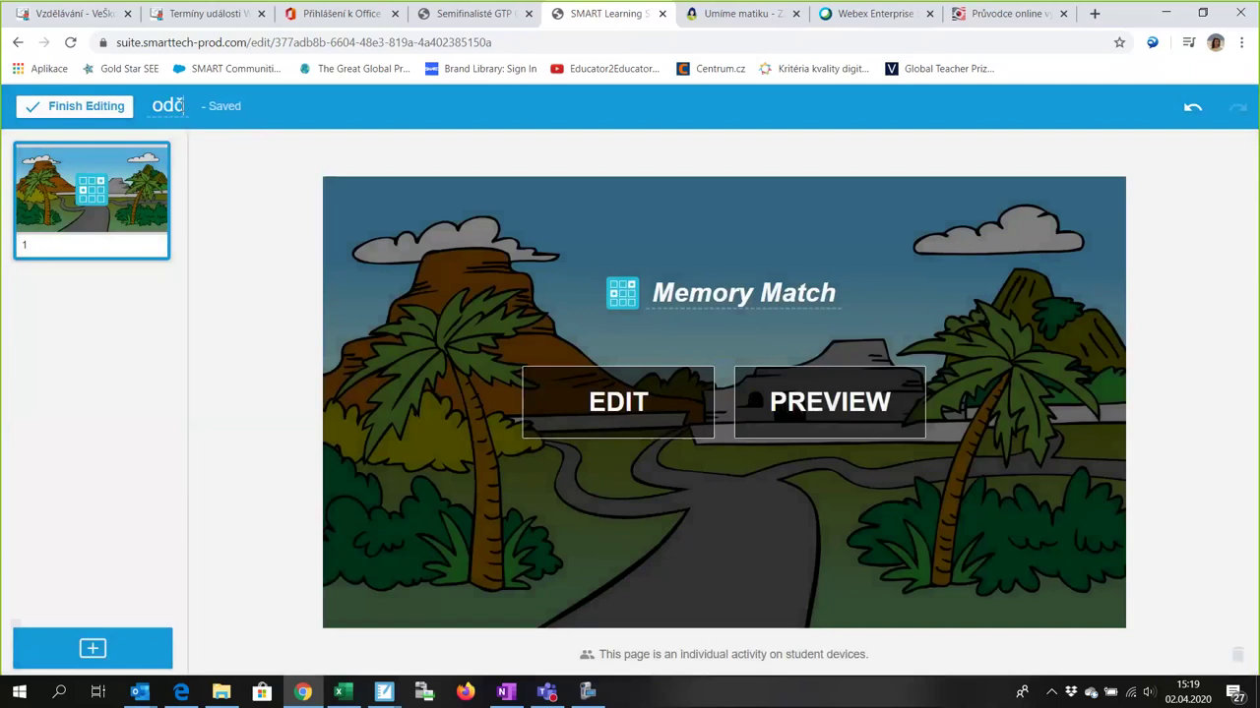
{"action": "type", "text": "ítání"}
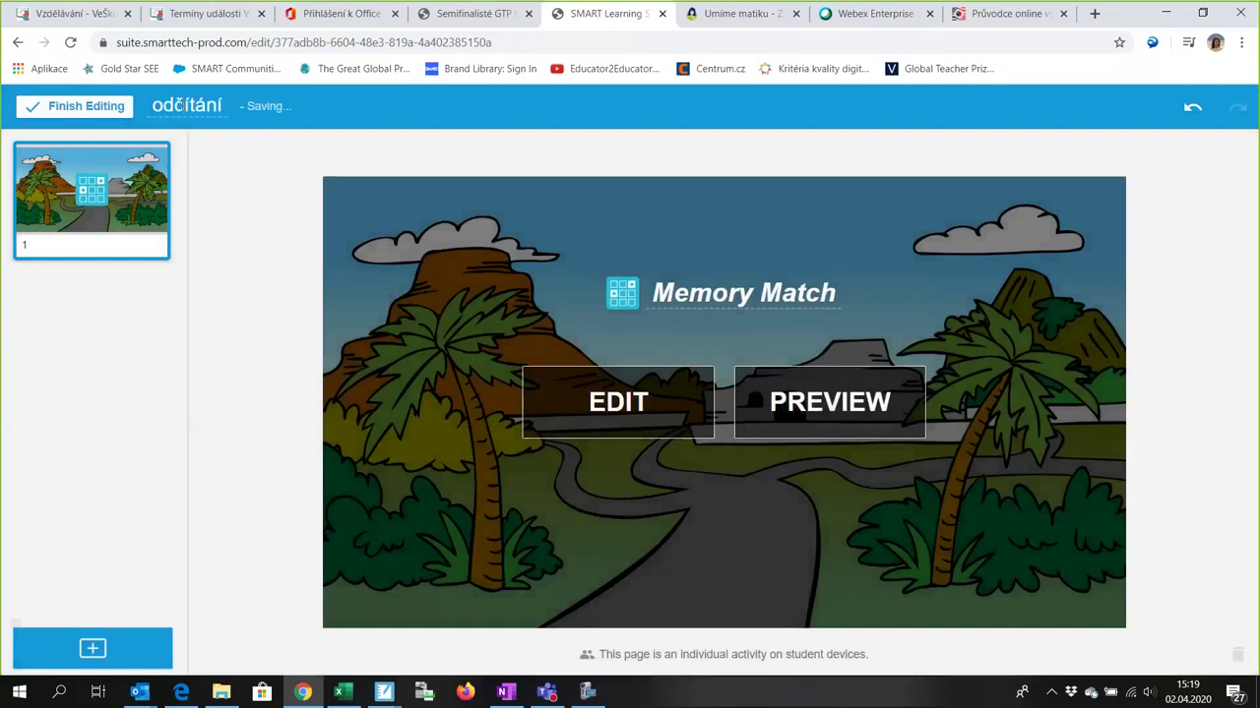
{"action": "left_click", "coordinate": [73, 107]}
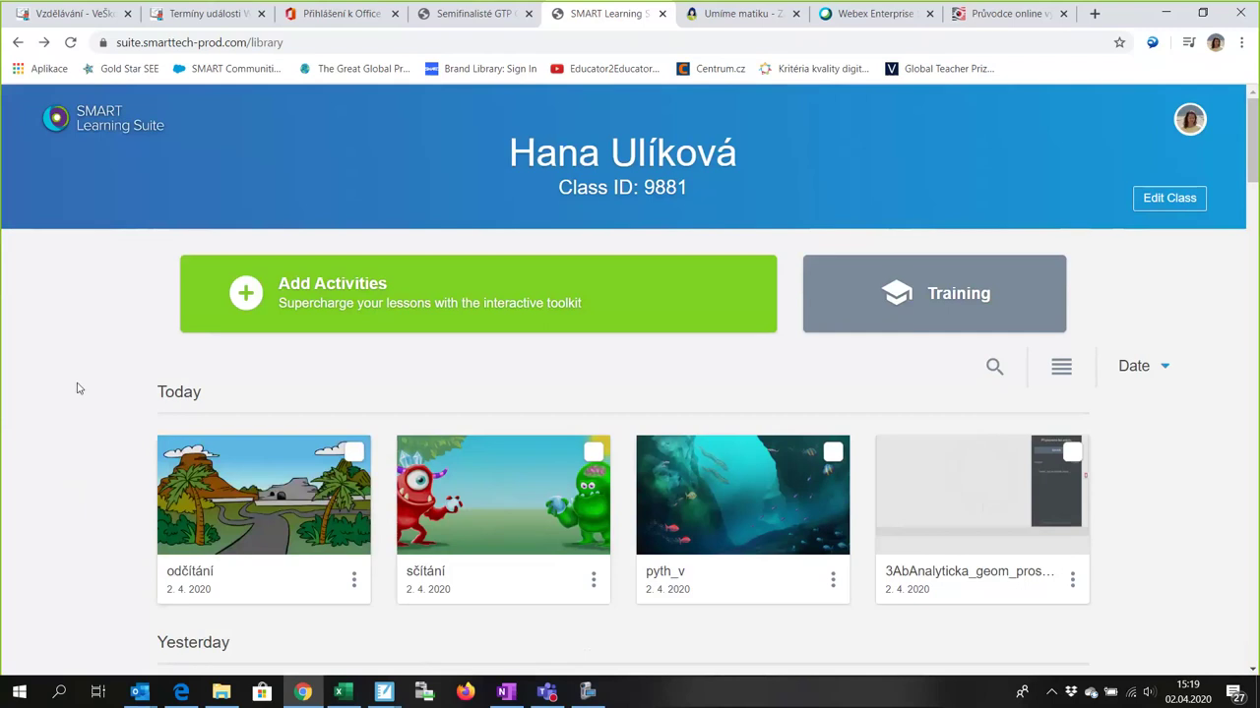
Step: Start a new activity and look through all the game-based activity templates, returning to the content choices
{"action": "left_click", "coordinate": [255, 300]}
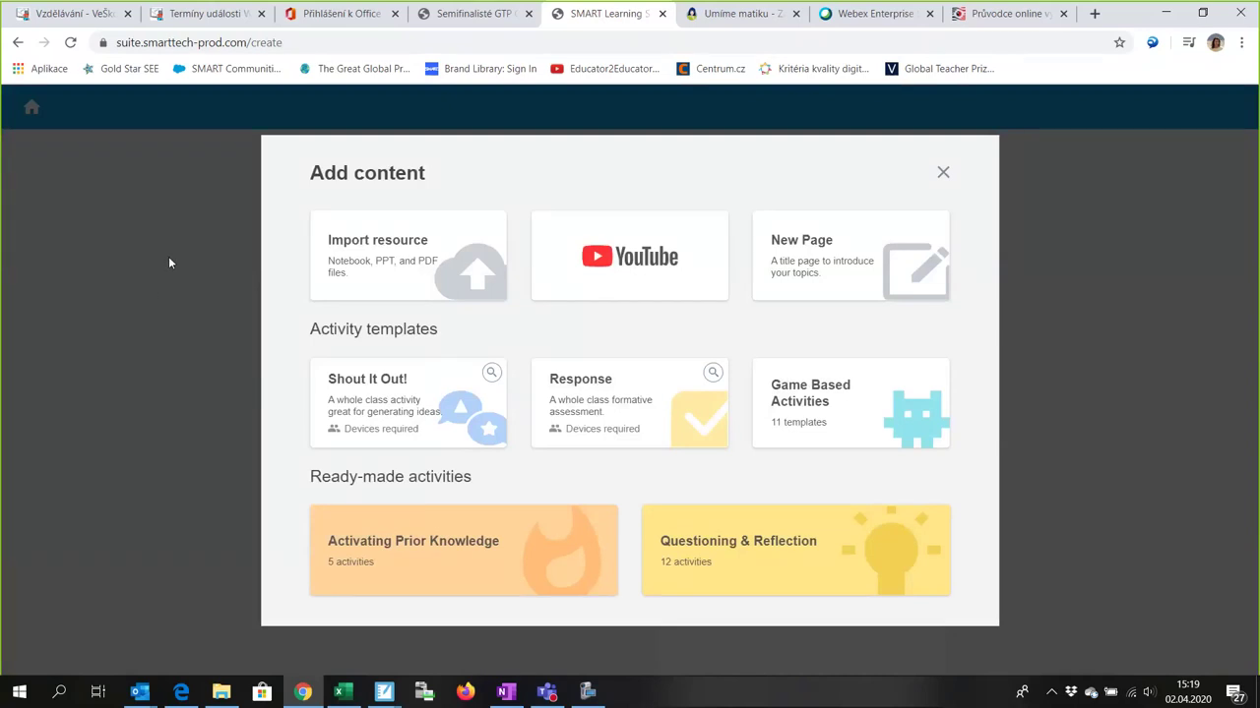
{"action": "left_click", "coordinate": [861, 423]}
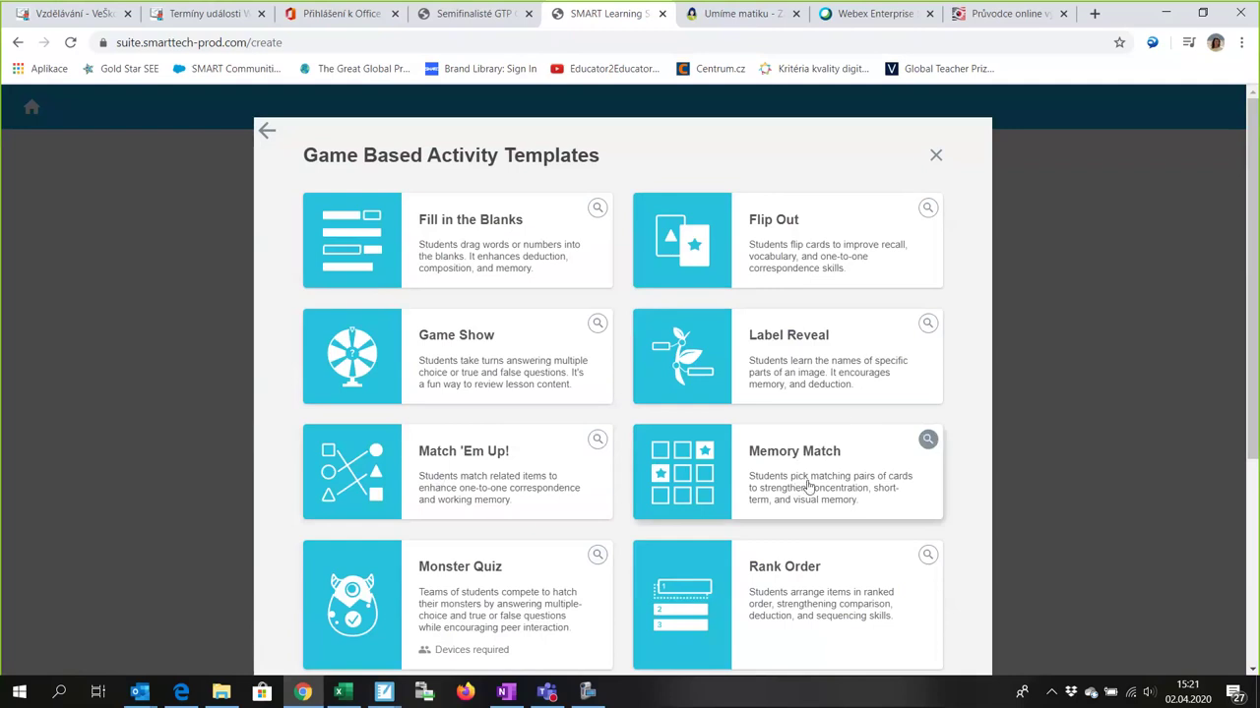
{"action": "scroll", "coordinate": [809, 479], "scroll_direction": "down", "scroll_amount": 3}
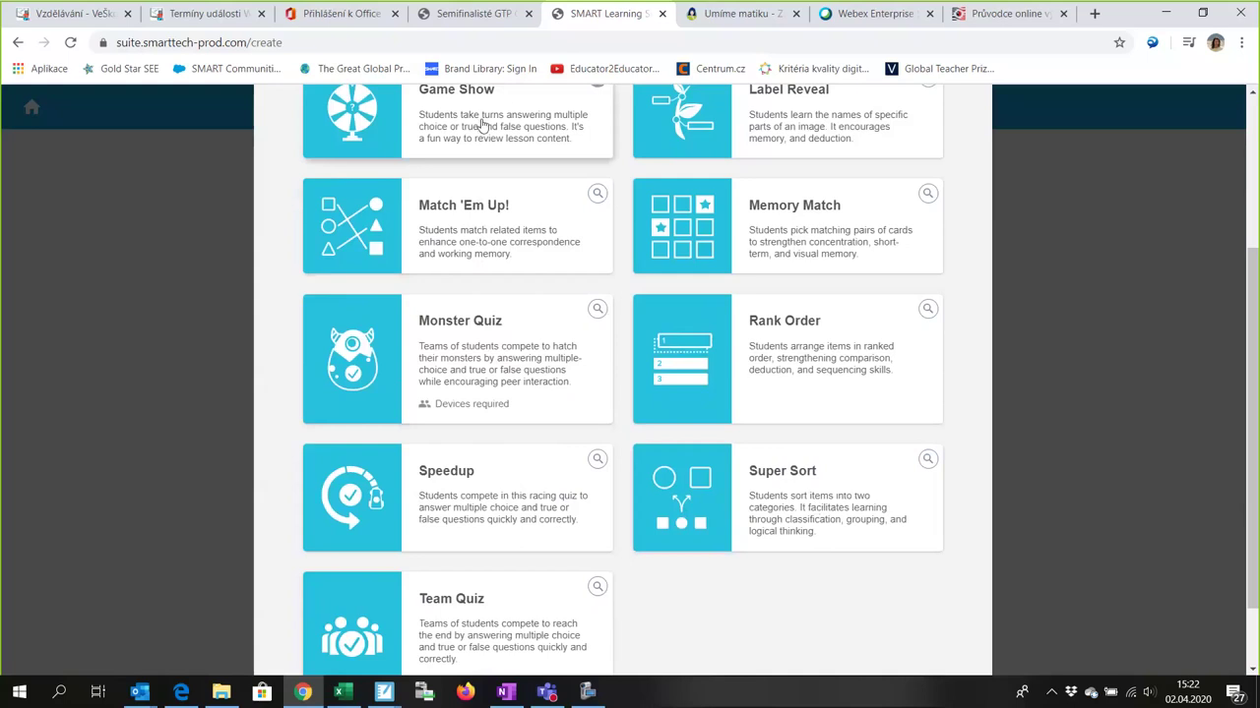
{"action": "scroll", "coordinate": [482, 126], "scroll_direction": "up", "scroll_amount": 1}
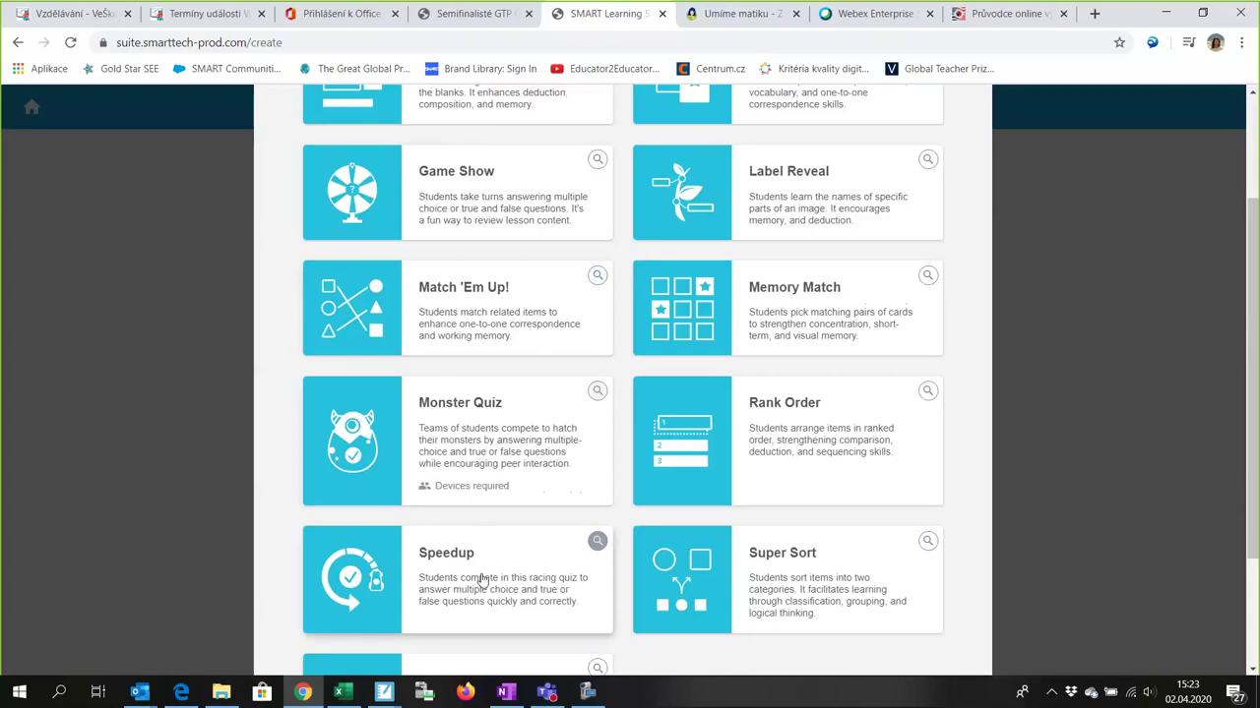
{"action": "scroll", "coordinate": [480, 581], "scroll_direction": "down", "scroll_amount": 1}
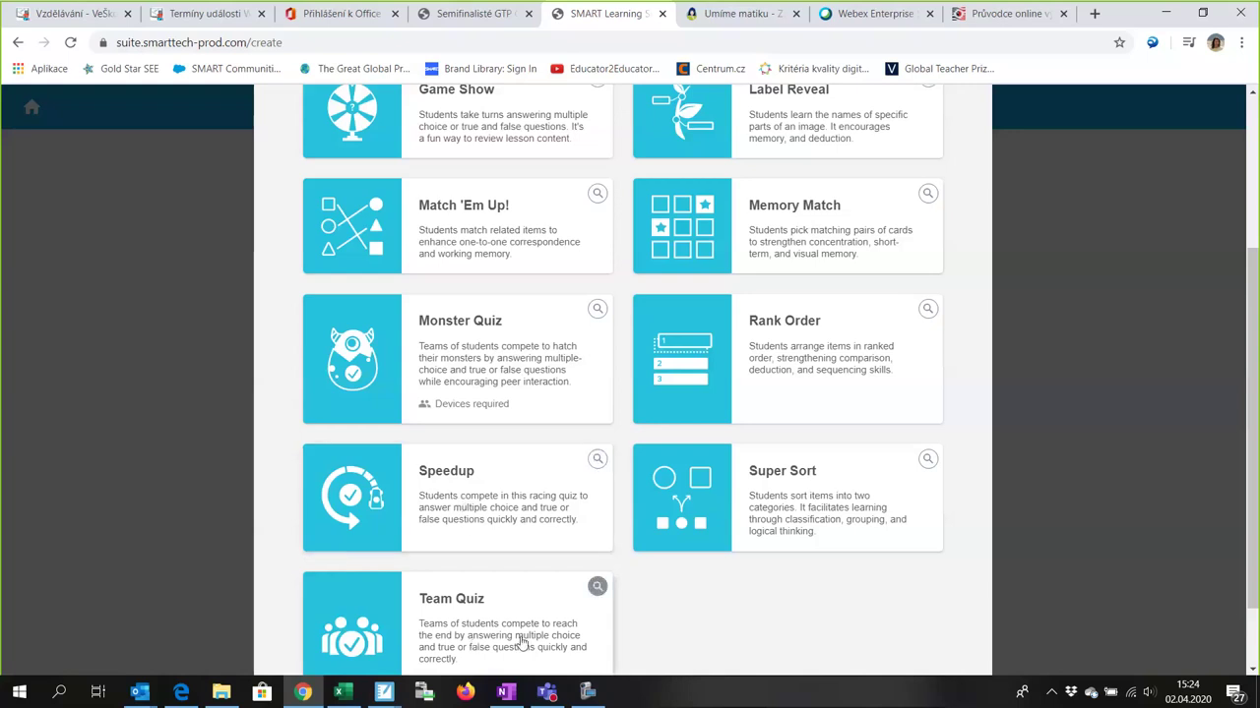
{"action": "scroll", "coordinate": [765, 588], "scroll_direction": "down", "scroll_amount": 2}
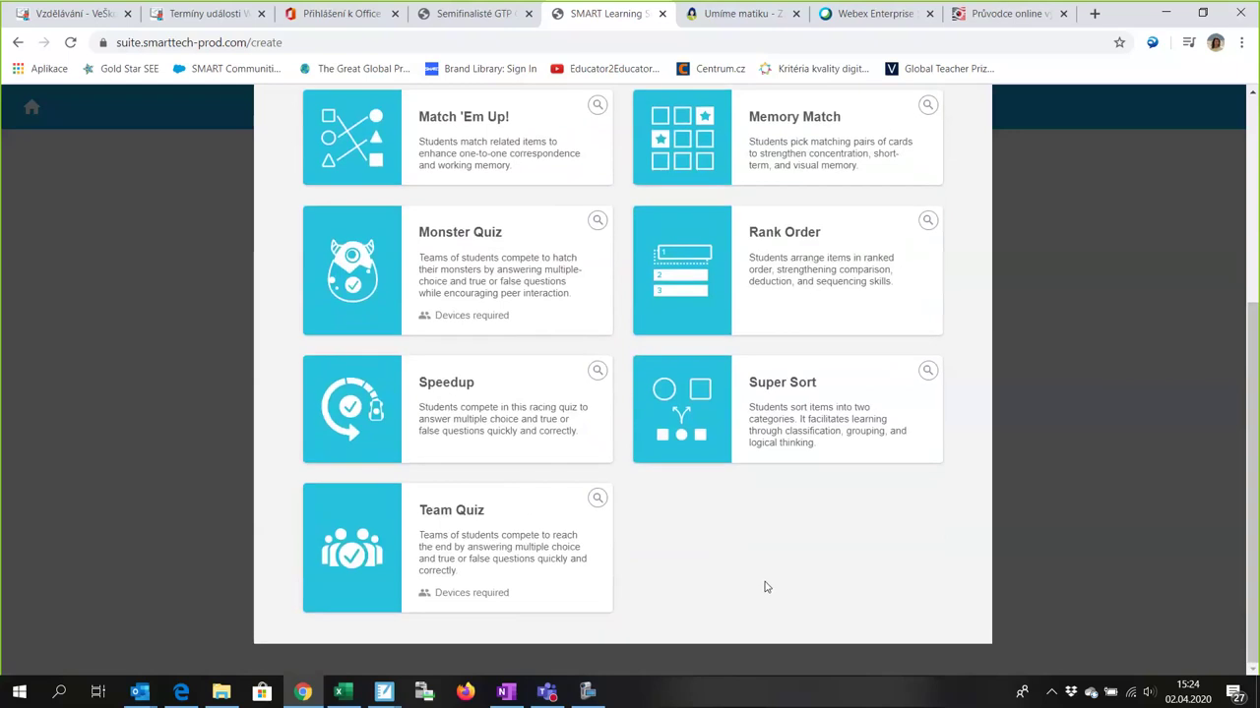
{"action": "scroll", "coordinate": [766, 587], "scroll_direction": "up", "scroll_amount": 5}
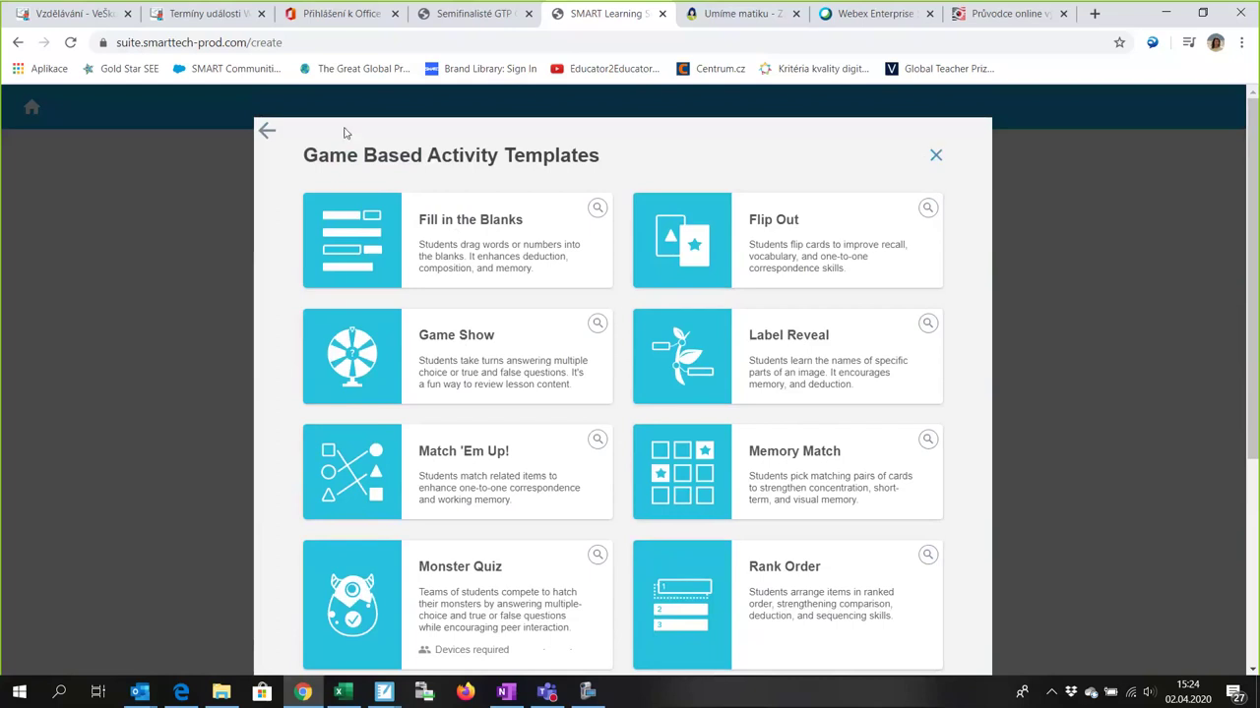
{"action": "left_click", "coordinate": [267, 133]}
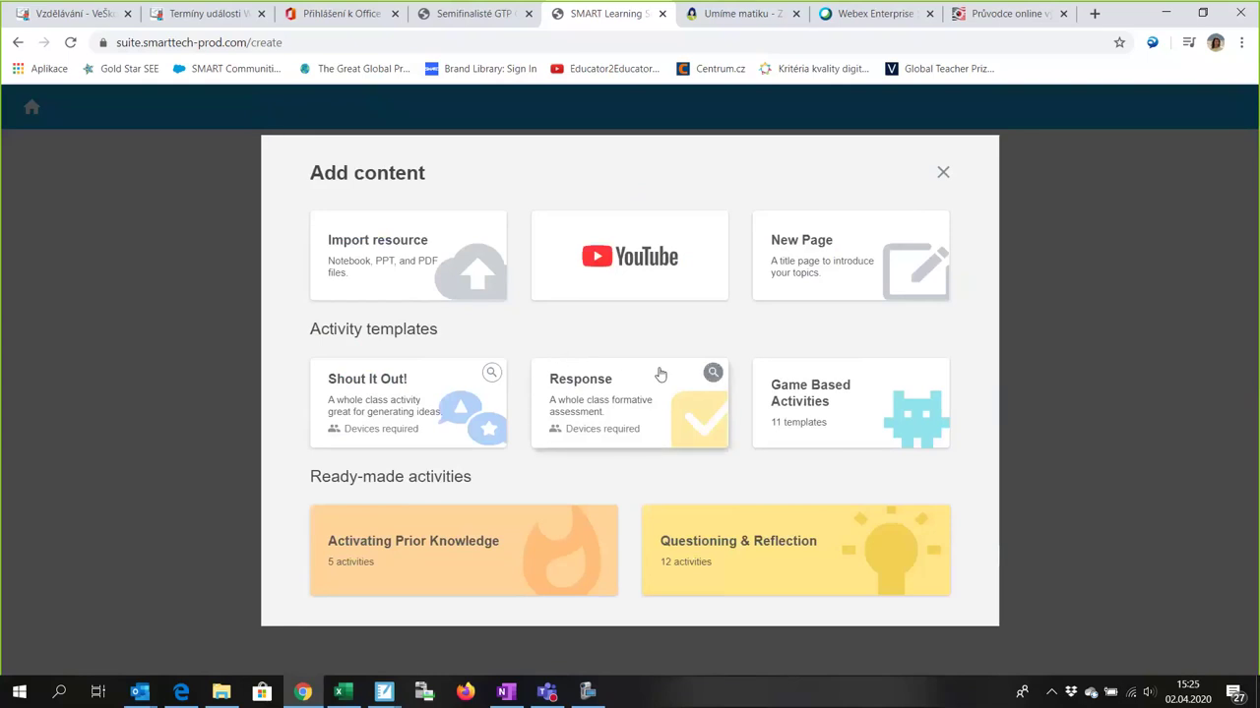
Step: Create a Response activity whose first Multiple Choice question reads "Jaké je roční období"
{"action": "left_click", "coordinate": [621, 408]}
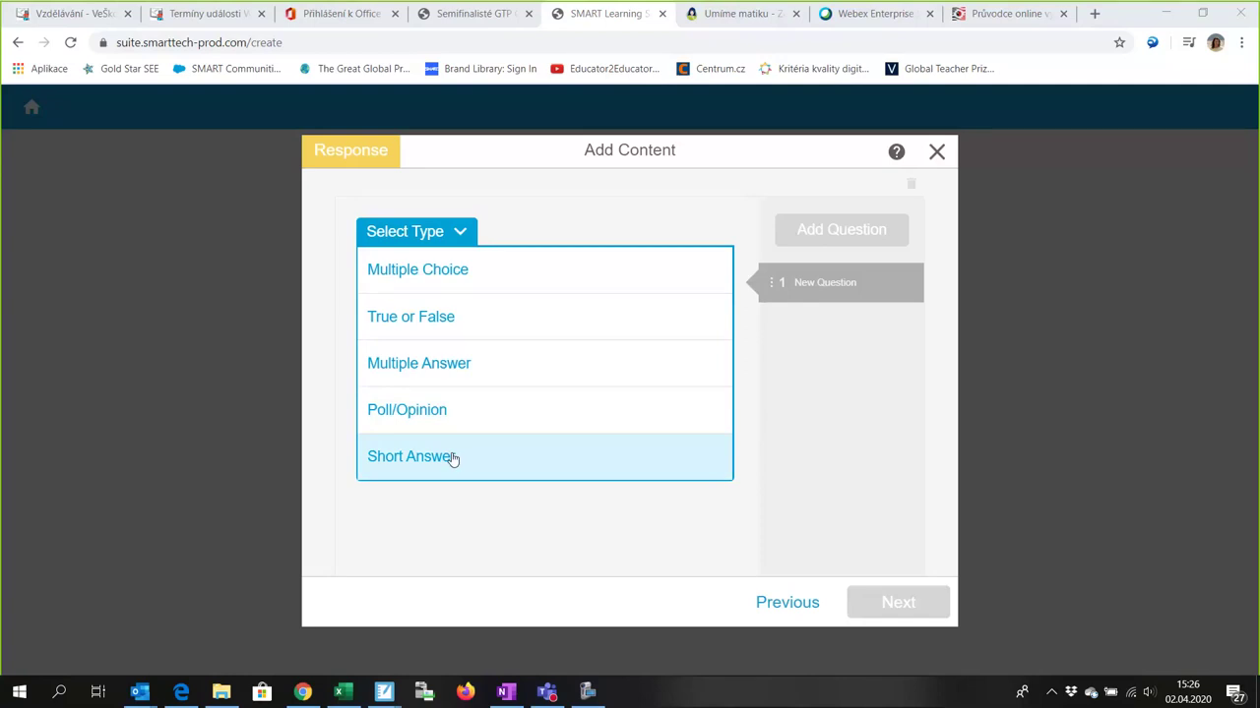
{"action": "left_click", "coordinate": [441, 274]}
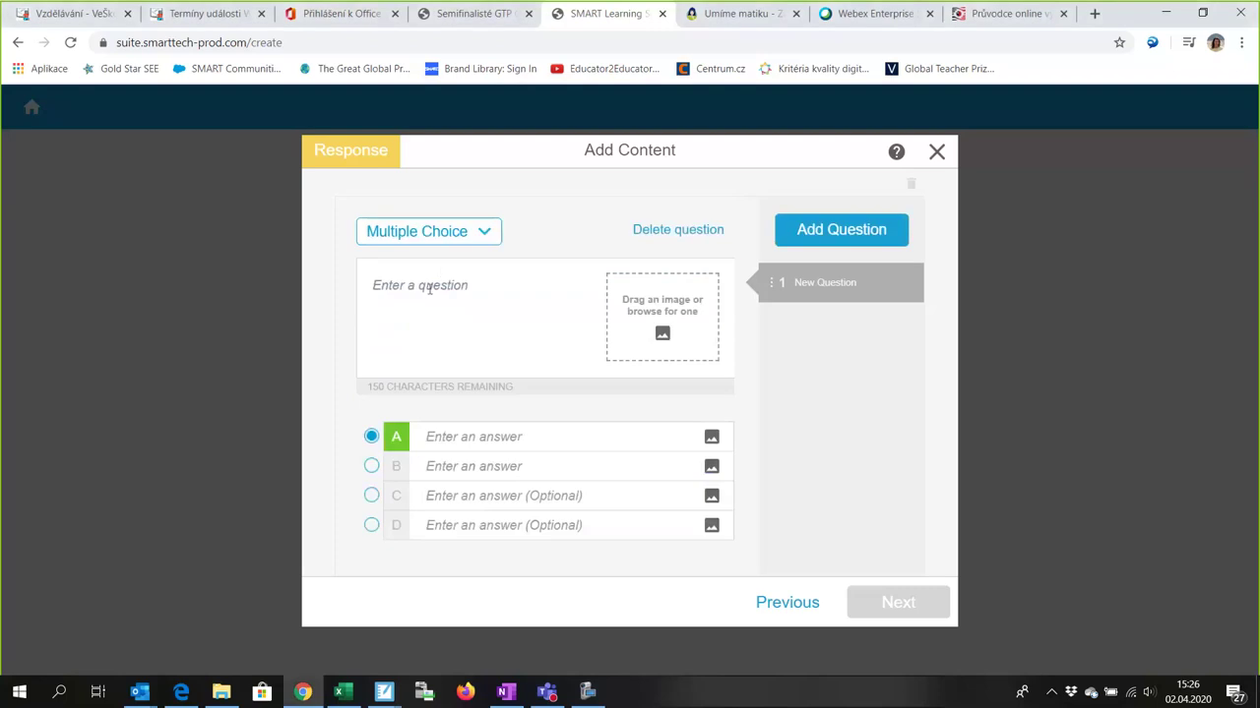
{"action": "left_click", "coordinate": [401, 285]}
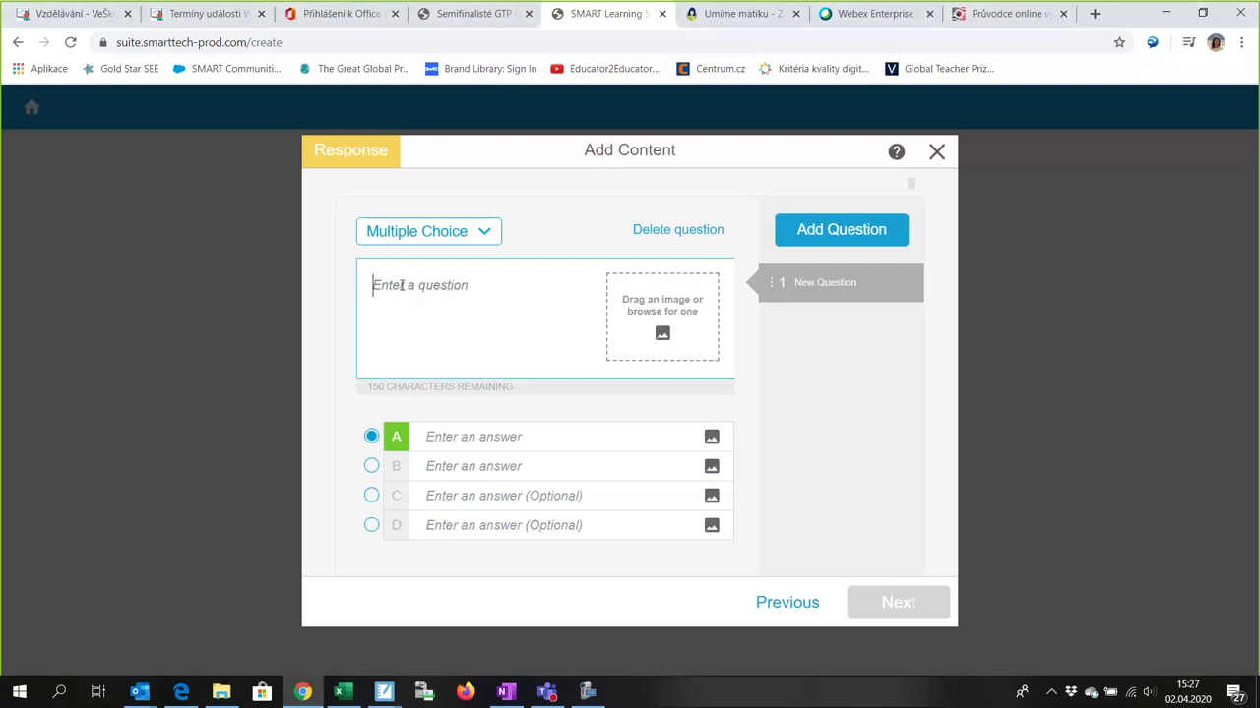
{"action": "type", "text": "Jaké je "}
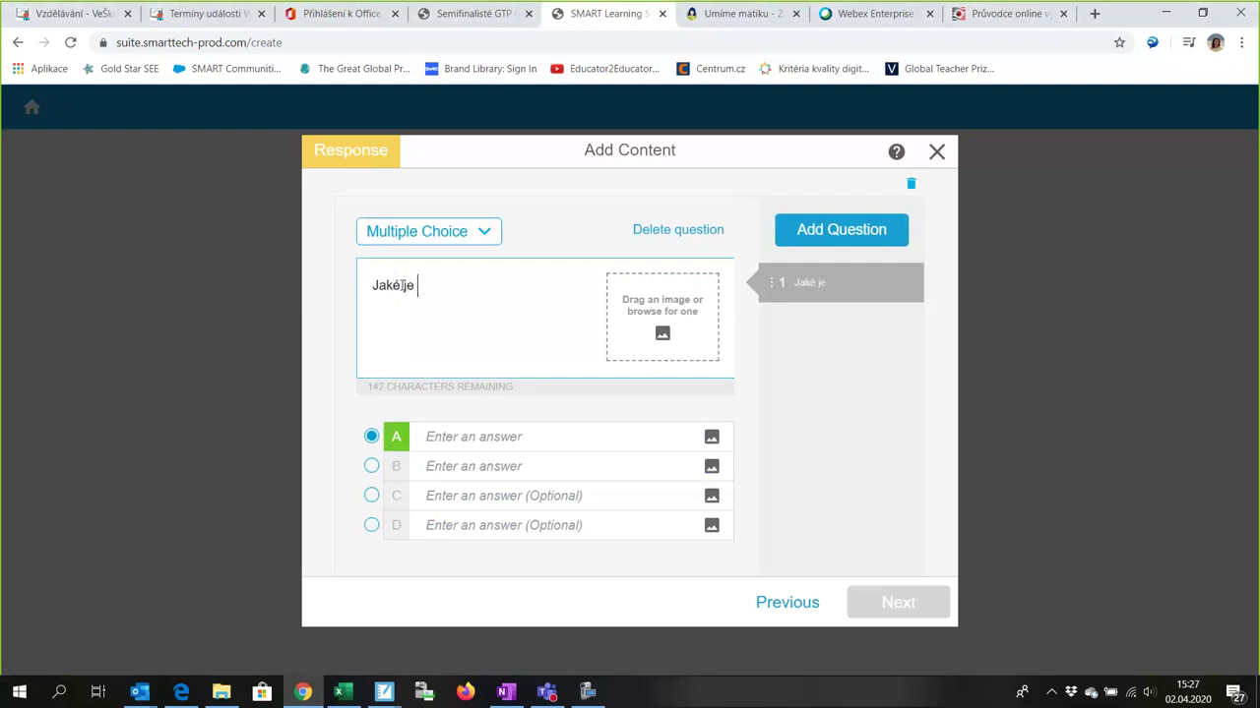
{"action": "type", "text": "roční obdob"}
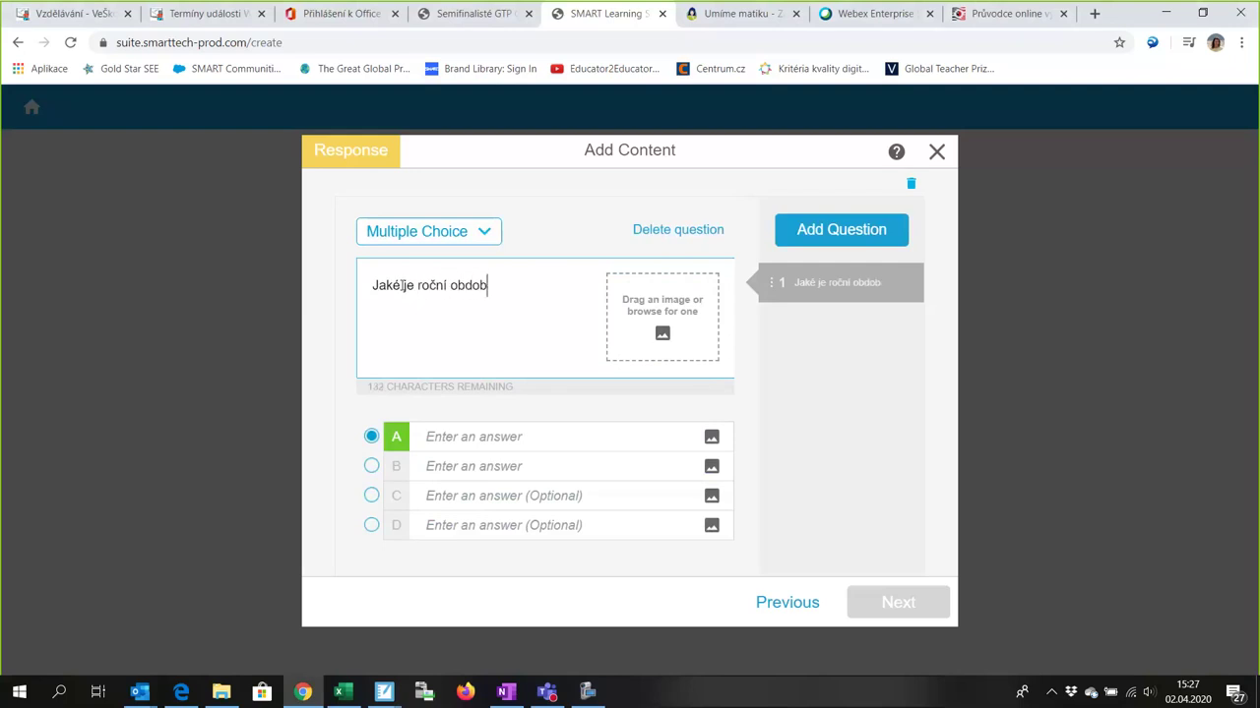
{"action": "type", "text": "í"}
Step: Fill in the season question's answers A to D with jaro, léto, podzim and zima
{"action": "left_click", "coordinate": [438, 430]}
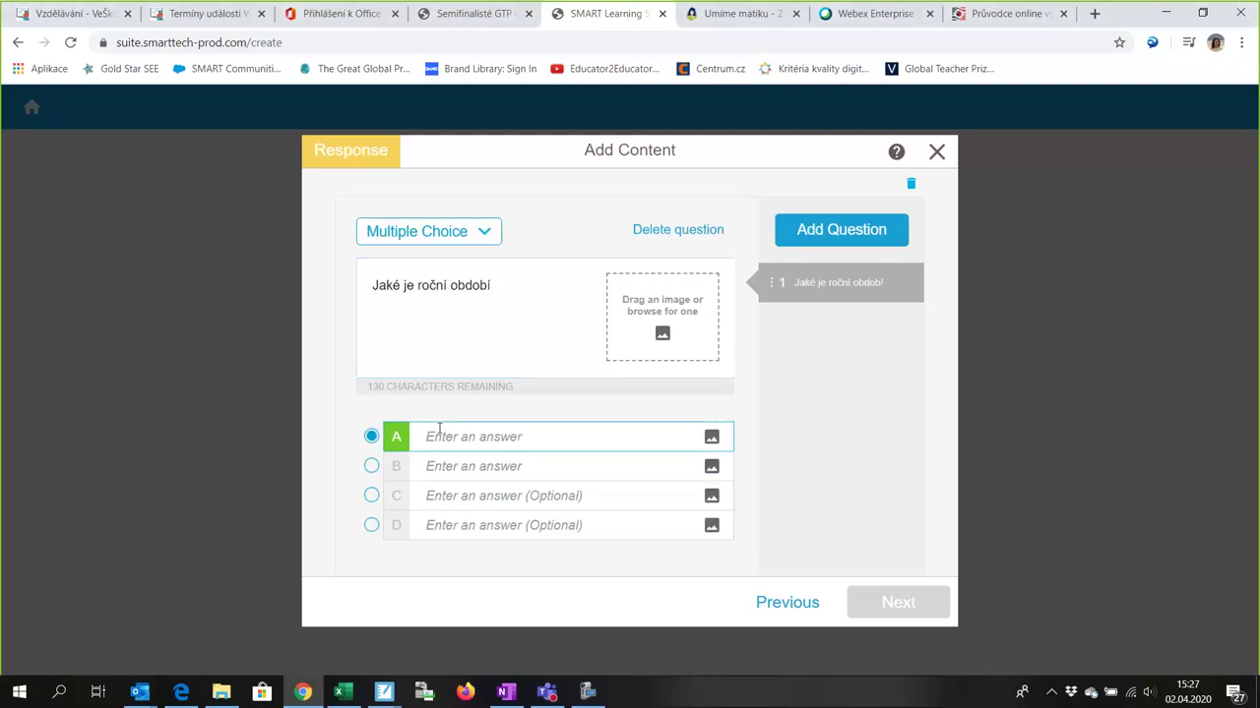
{"action": "type", "text": "jaro"}
{"action": "left_click", "coordinate": [442, 465]}
{"action": "type", "text": "léto"}
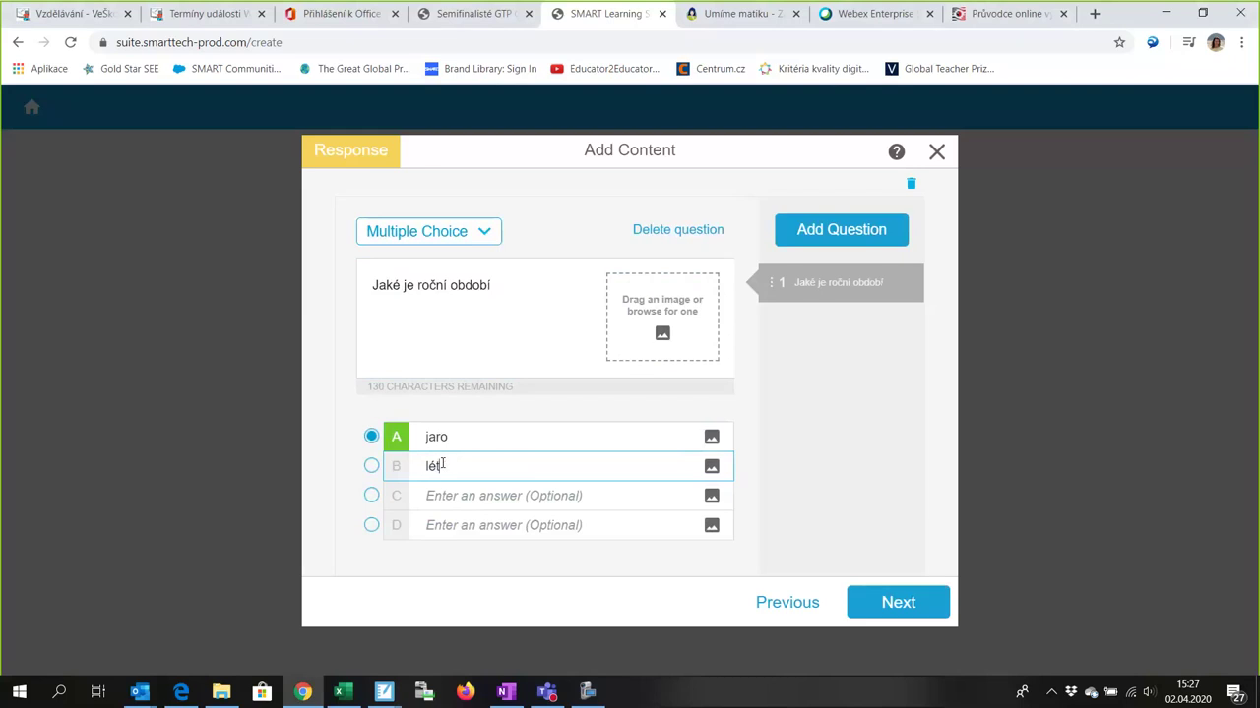
{"action": "left_click", "coordinate": [442, 495]}
{"action": "type", "text": "po"}
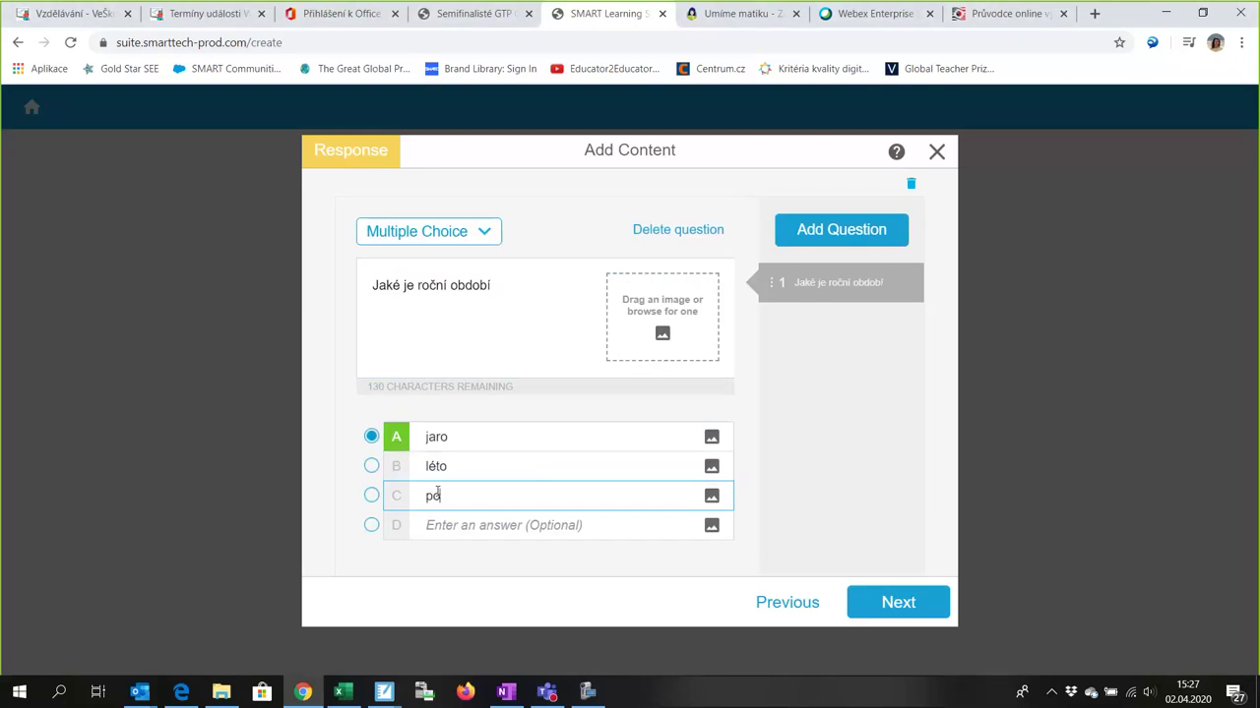
{"action": "type", "text": "dzim"}
{"action": "left_click", "coordinate": [462, 525]}
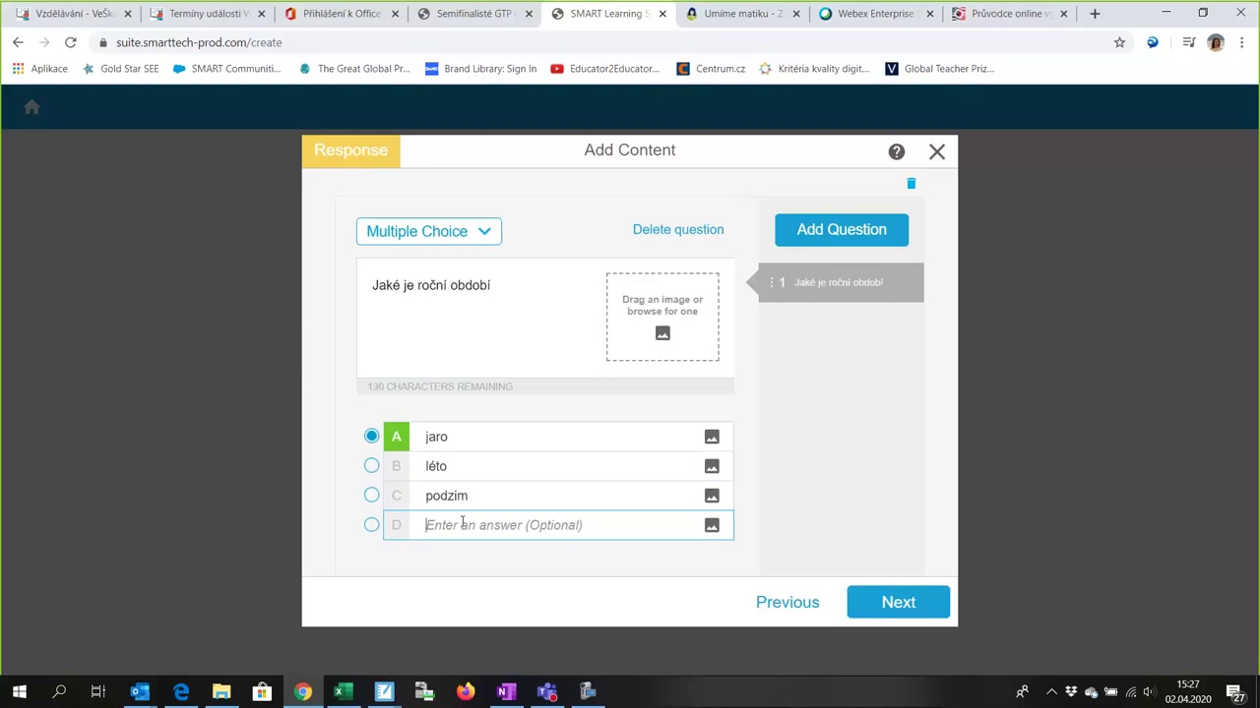
{"action": "type", "text": "zima"}
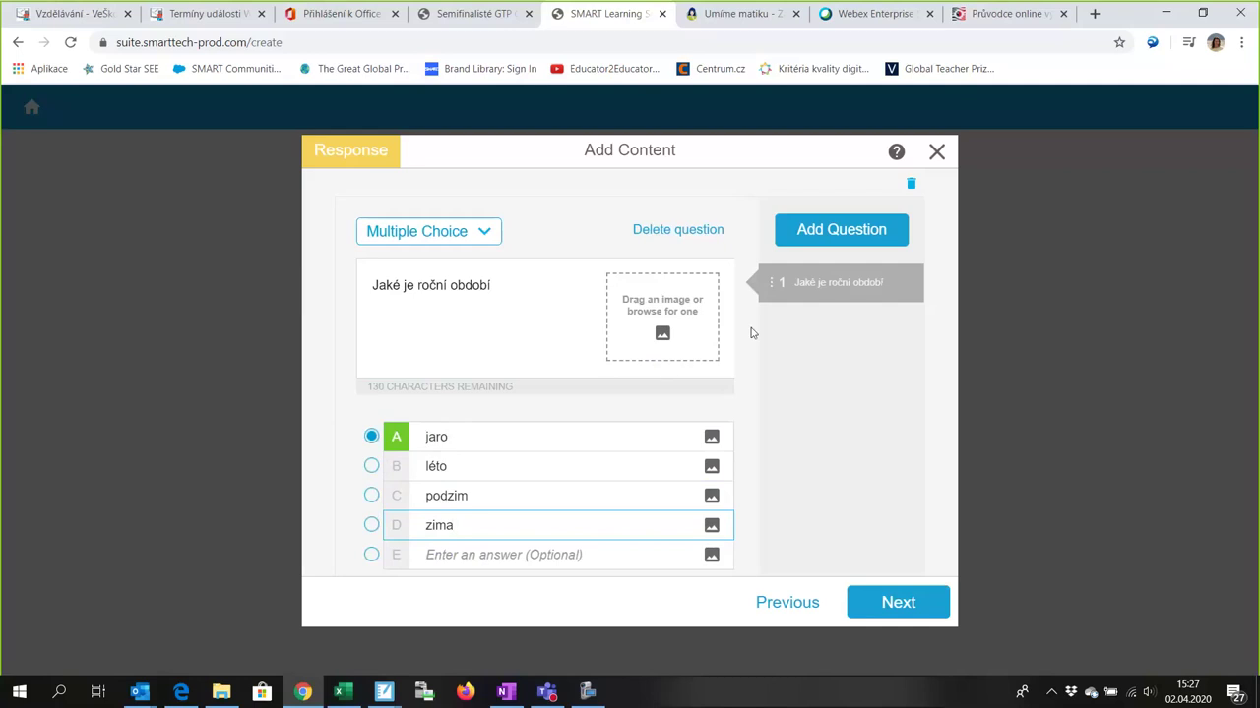
Step: Add a second question of type True or False reading "1 + 1 = 3" and mark False as correct
{"action": "left_click", "coordinate": [852, 232]}
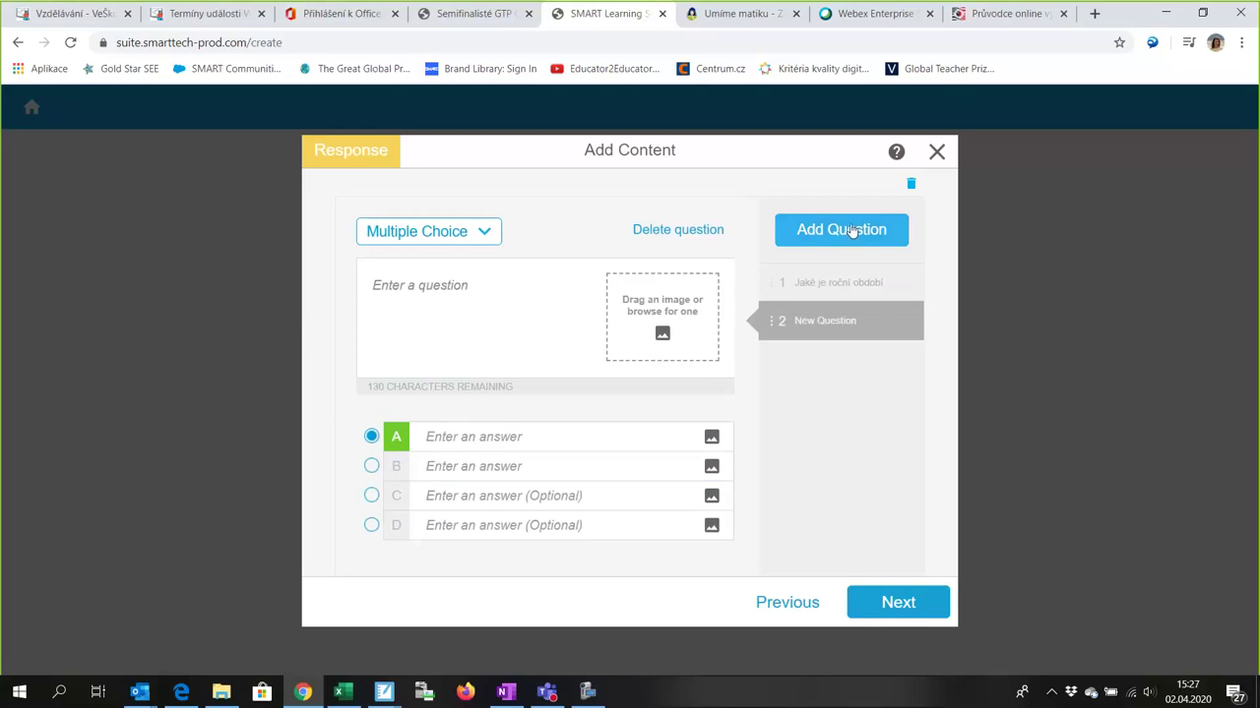
{"action": "left_click", "coordinate": [485, 233]}
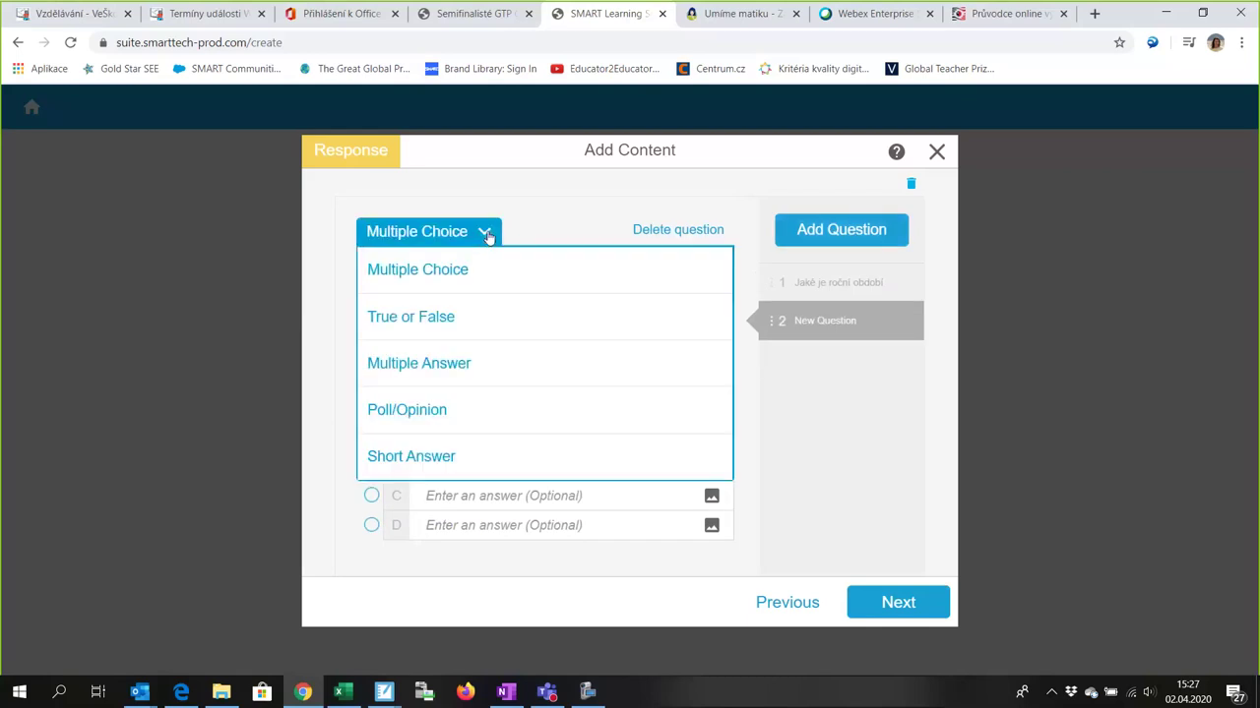
{"action": "left_click", "coordinate": [434, 321]}
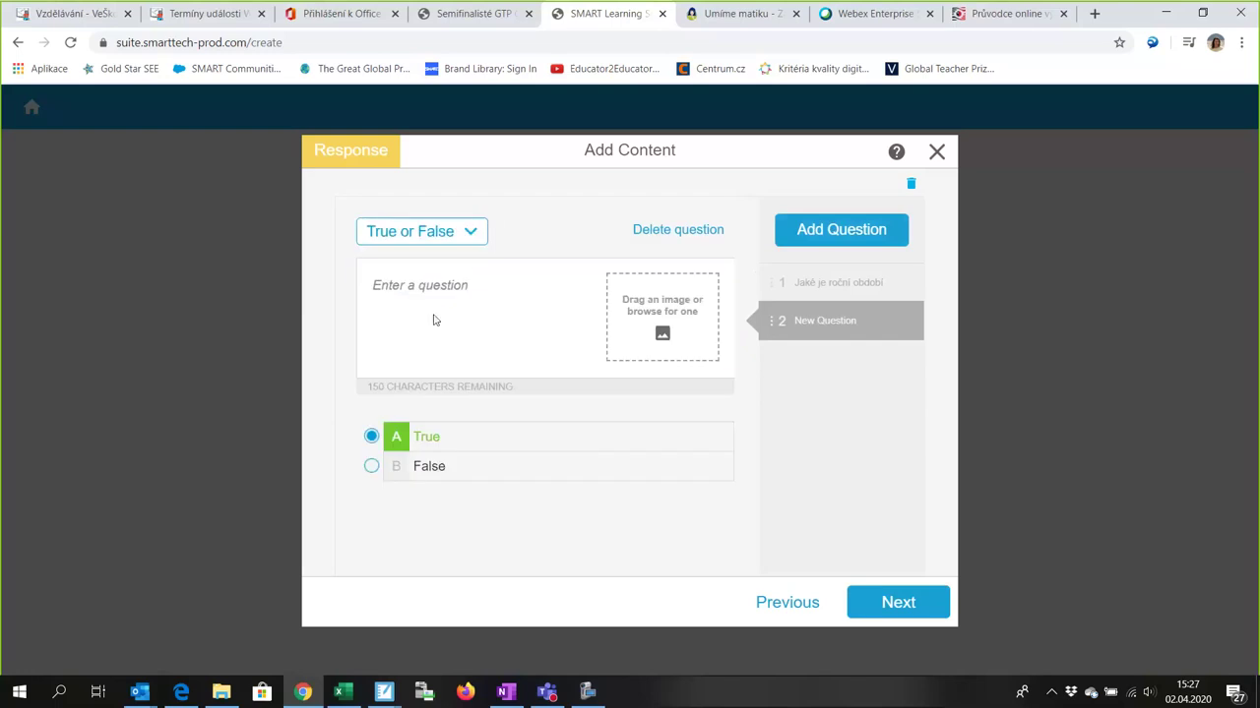
{"action": "left_click", "coordinate": [388, 288]}
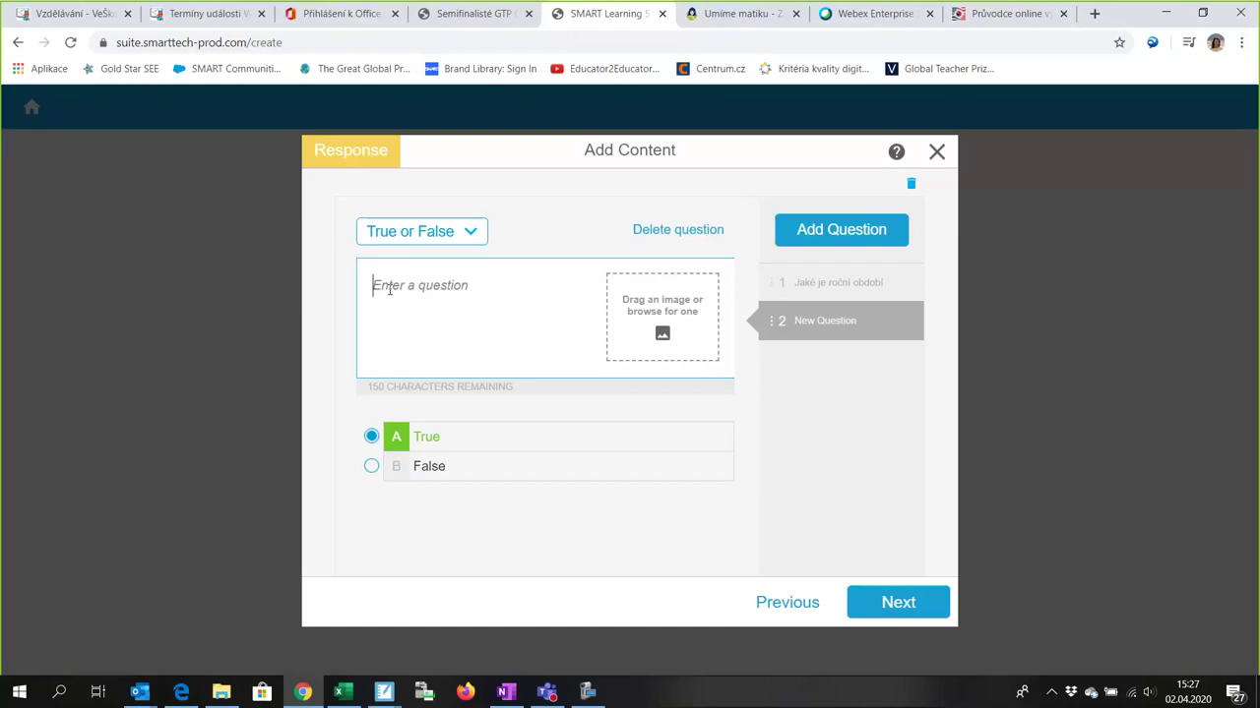
{"action": "type", "text": "1 "}
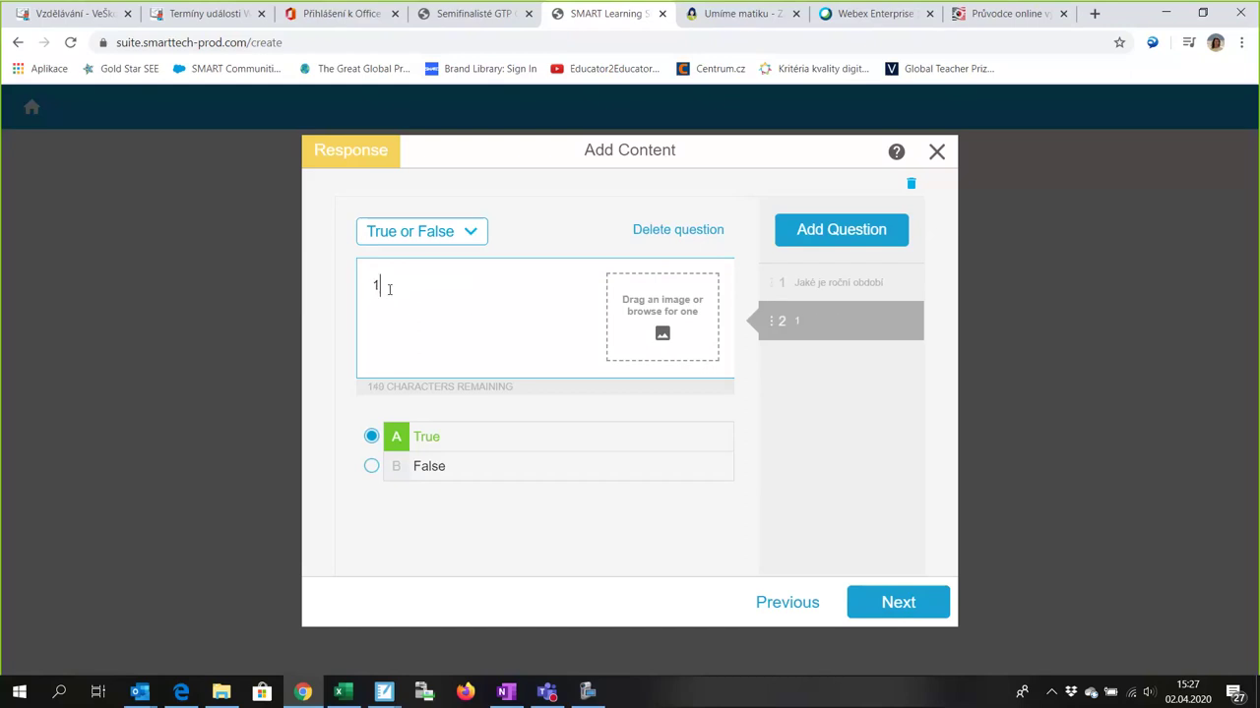
{"action": "type", "text": "+ 1 = 3"}
{"action": "left_click", "coordinate": [374, 467]}
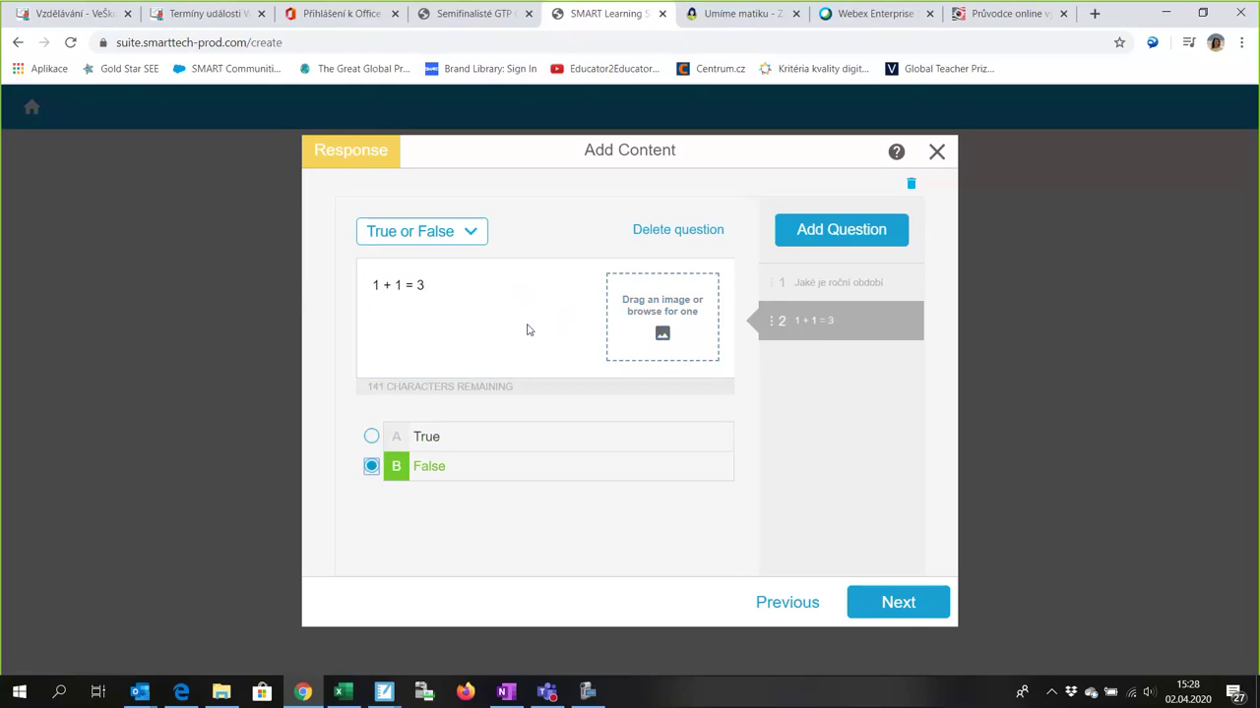
Step: Add a third question of type Multiple Answer reading "jména manželek Karla IV."
{"action": "left_click", "coordinate": [848, 229]}
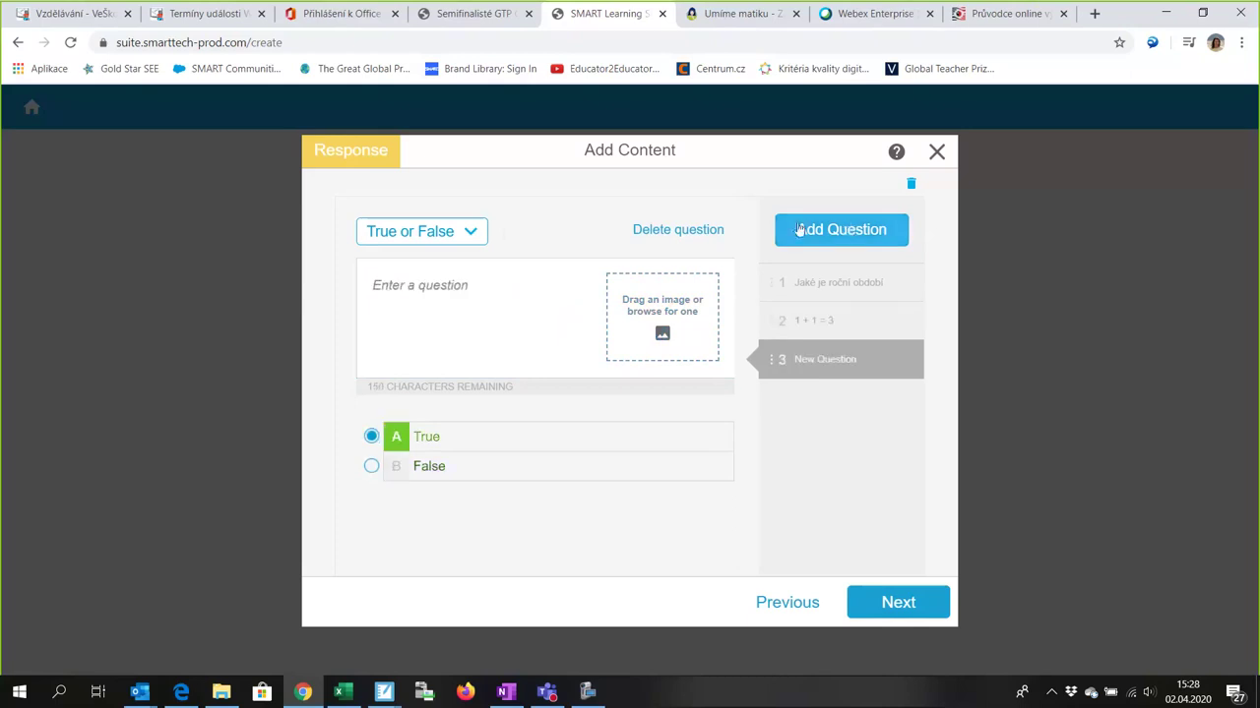
{"action": "left_click", "coordinate": [474, 232]}
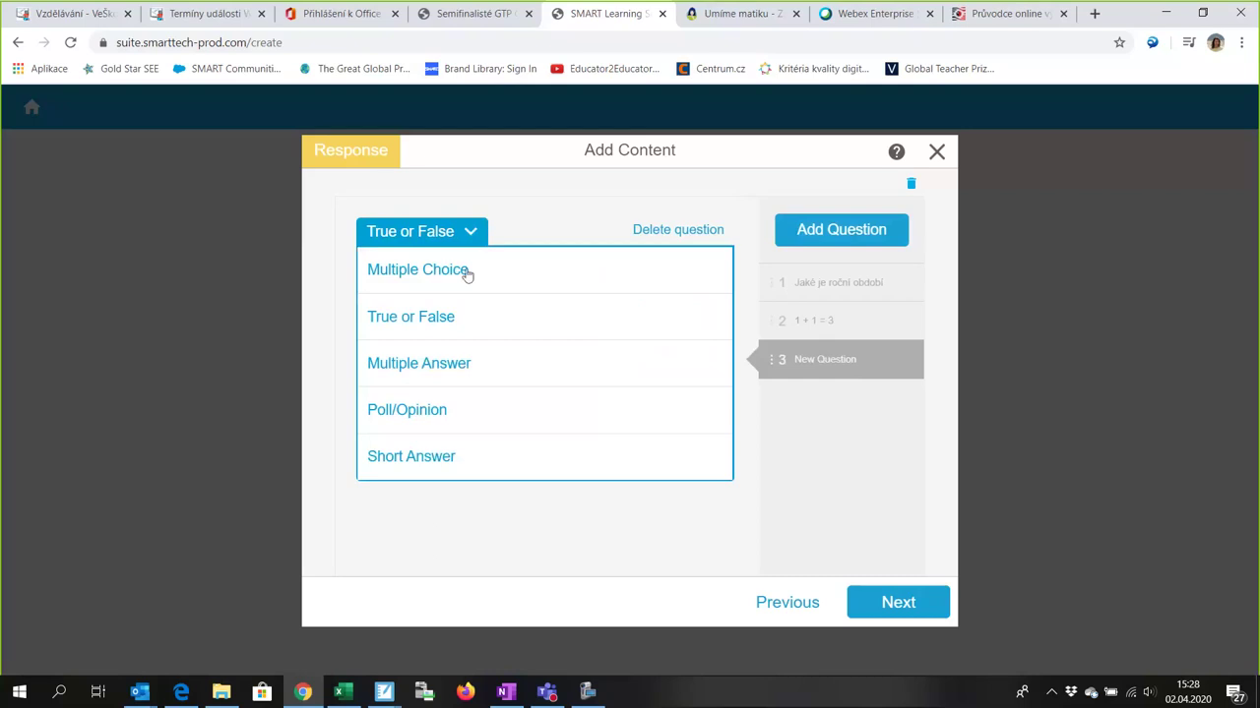
{"action": "left_click", "coordinate": [457, 363]}
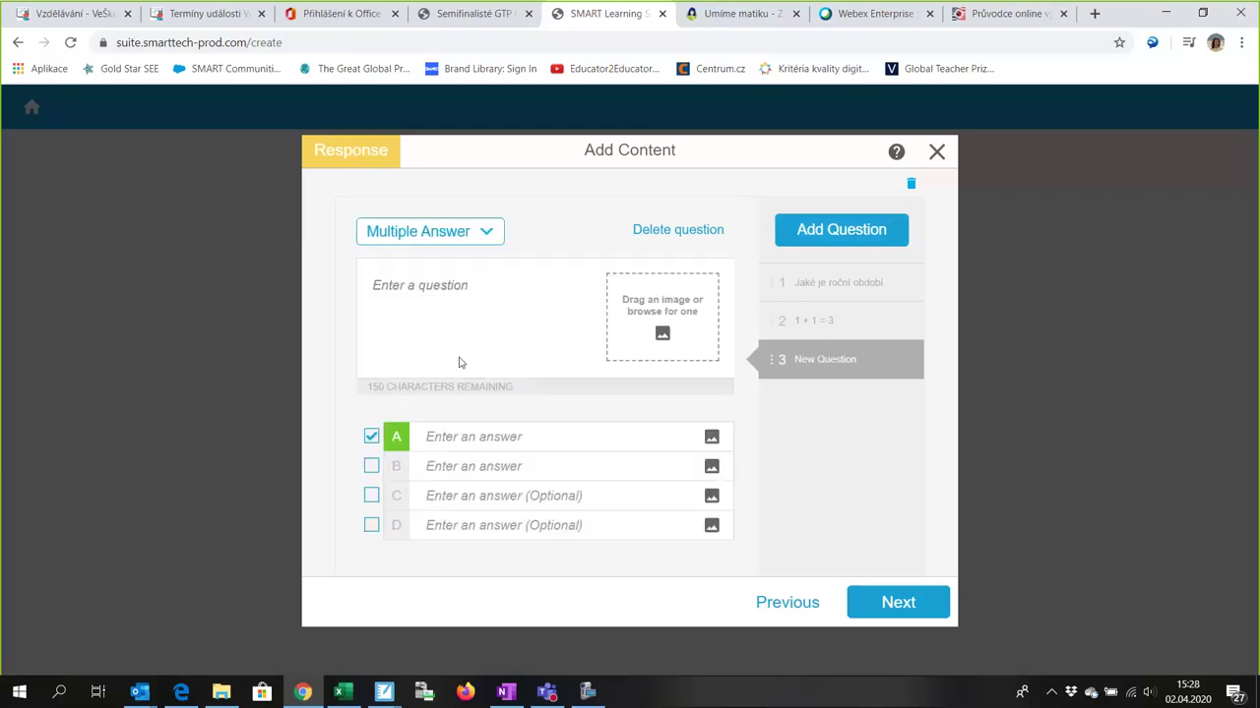
{"action": "left_click", "coordinate": [409, 286]}
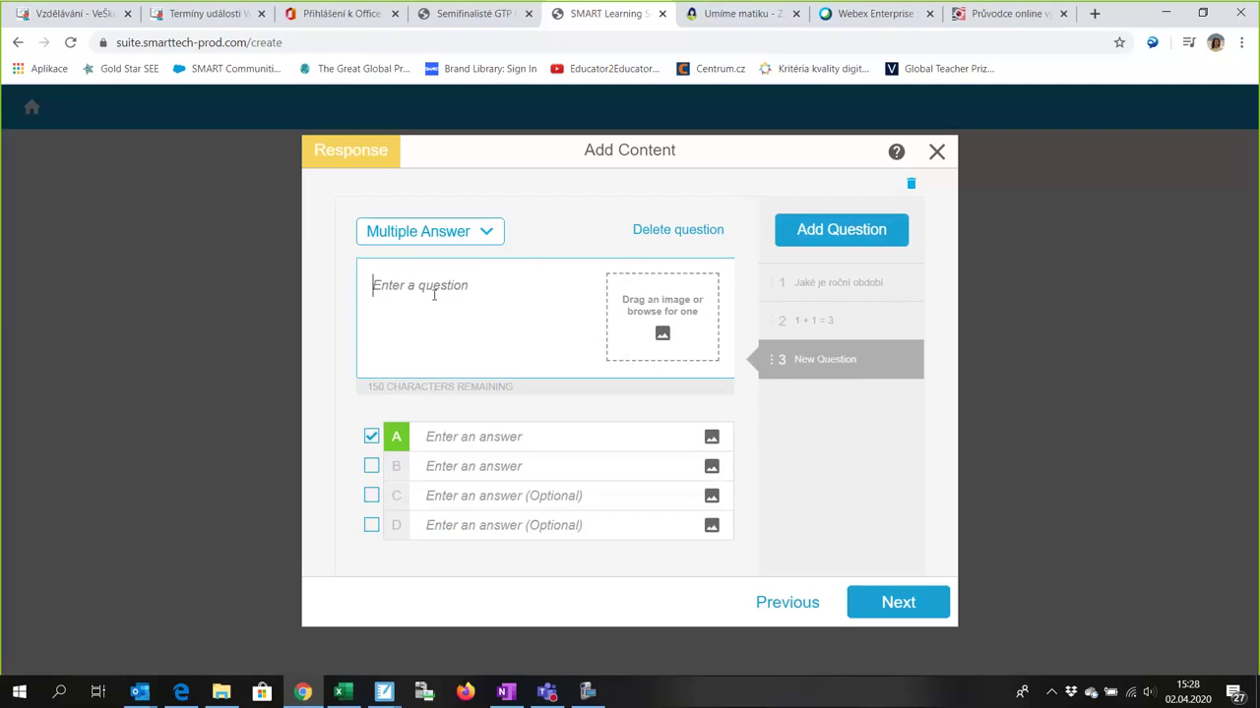
{"action": "type", "text": "jm"}
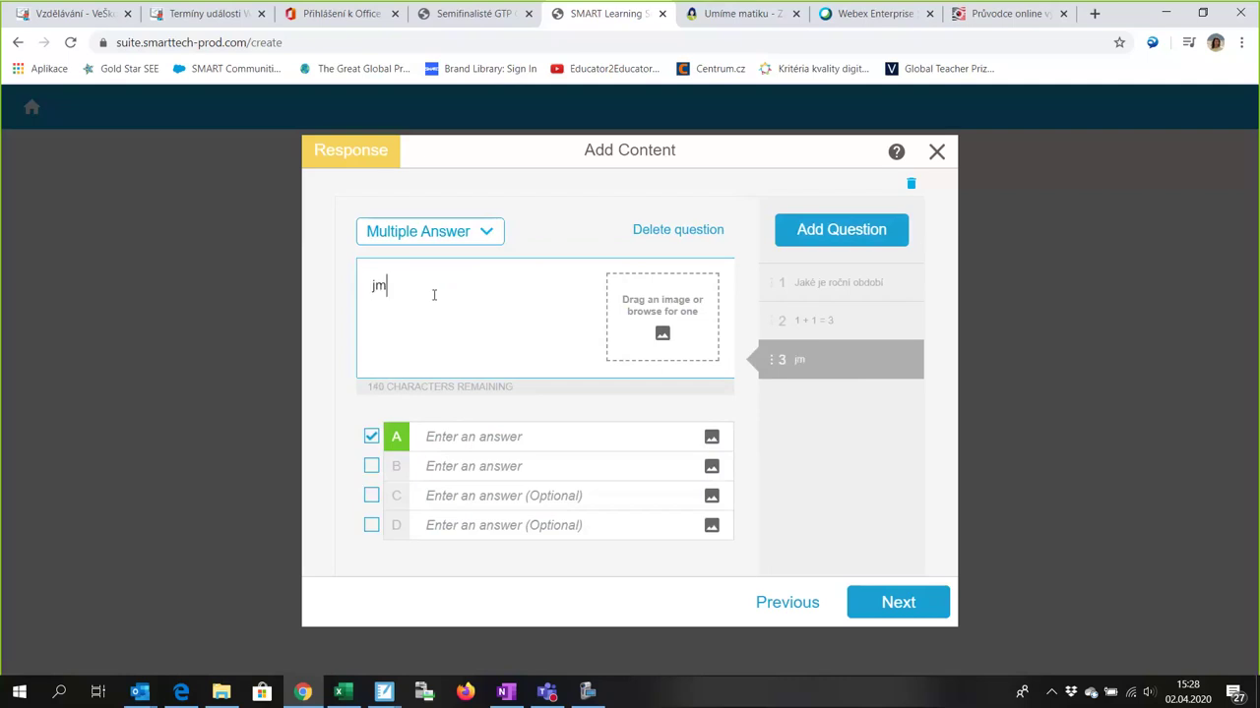
{"action": "type", "text": "éna manželek "}
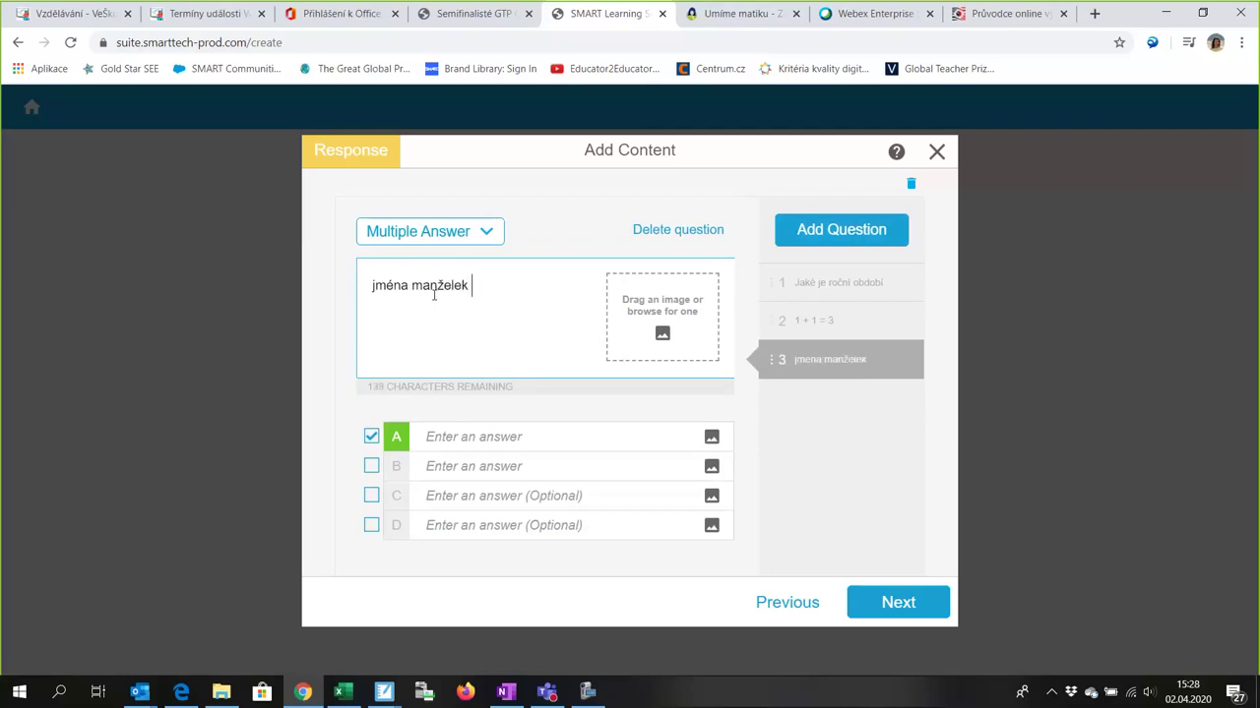
{"action": "type", "text": "Karla IV."}
Step: Fill in the third question's answers A to D with Blanka, Anna, Hana and Eliška, and mark A, B and D as correct
{"action": "left_click", "coordinate": [438, 430]}
{"action": "type", "text": "Blanka"}
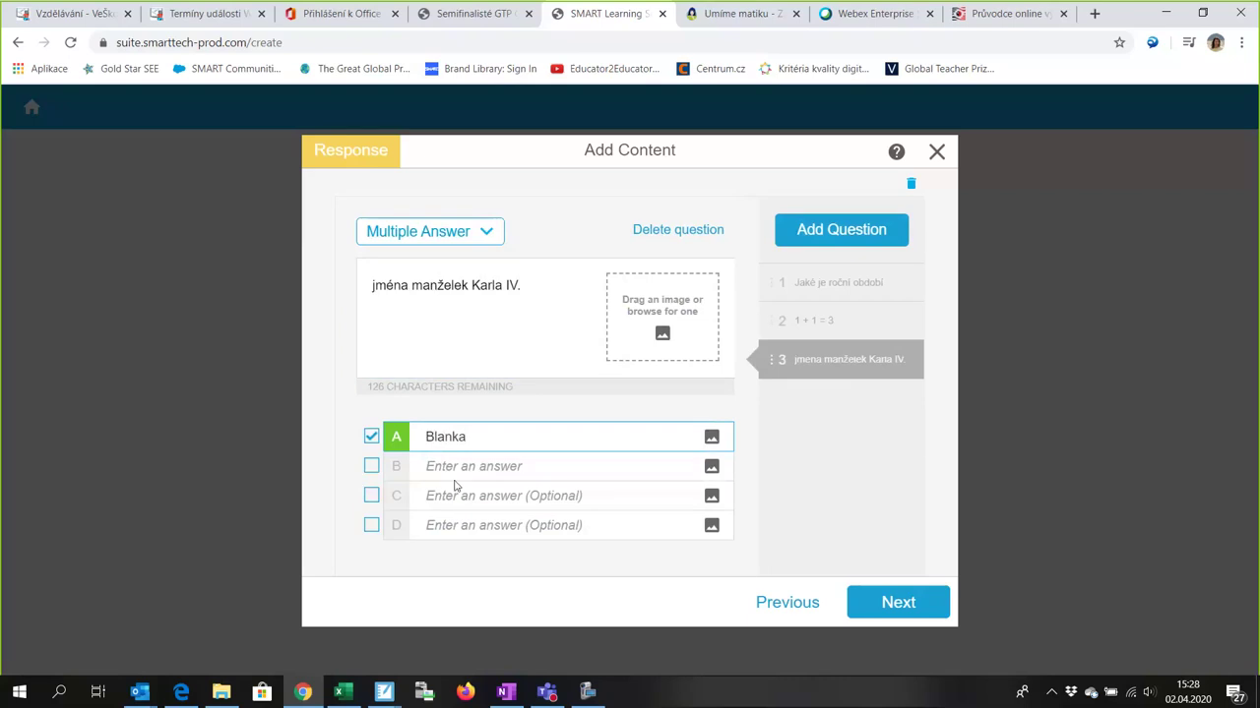
{"action": "left_click", "coordinate": [456, 468]}
{"action": "type", "text": "Anna"}
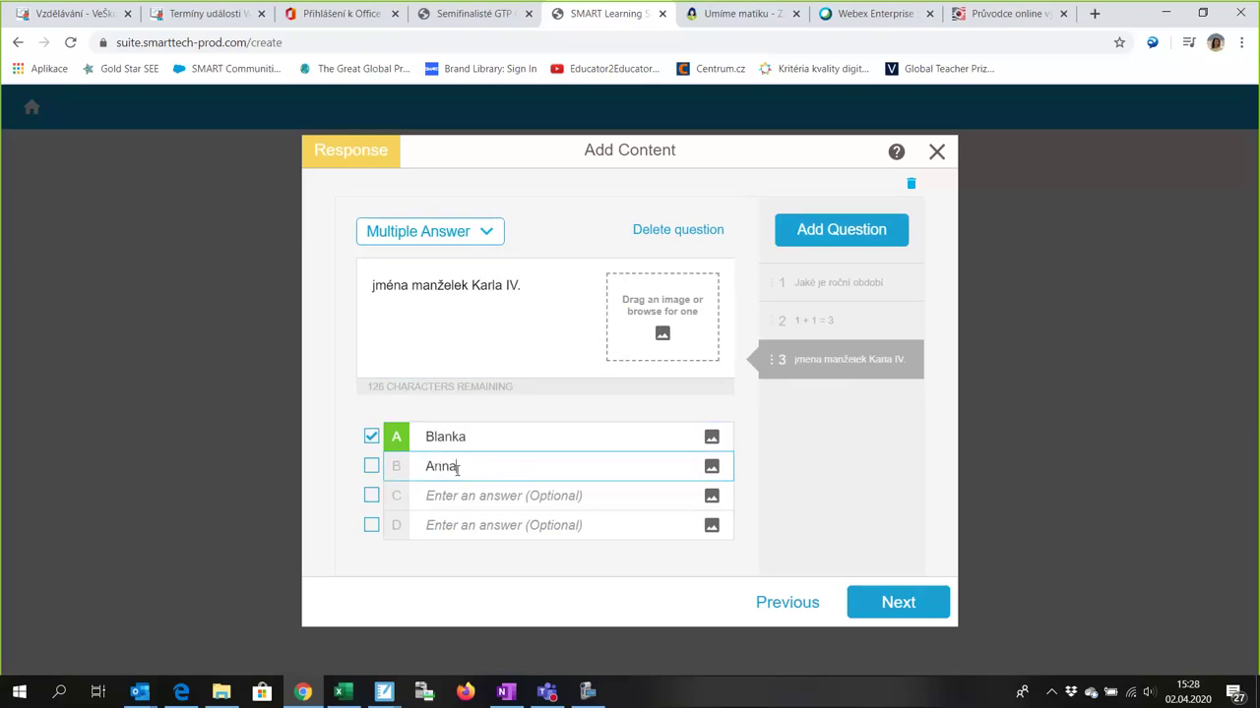
{"action": "left_click", "coordinate": [452, 498]}
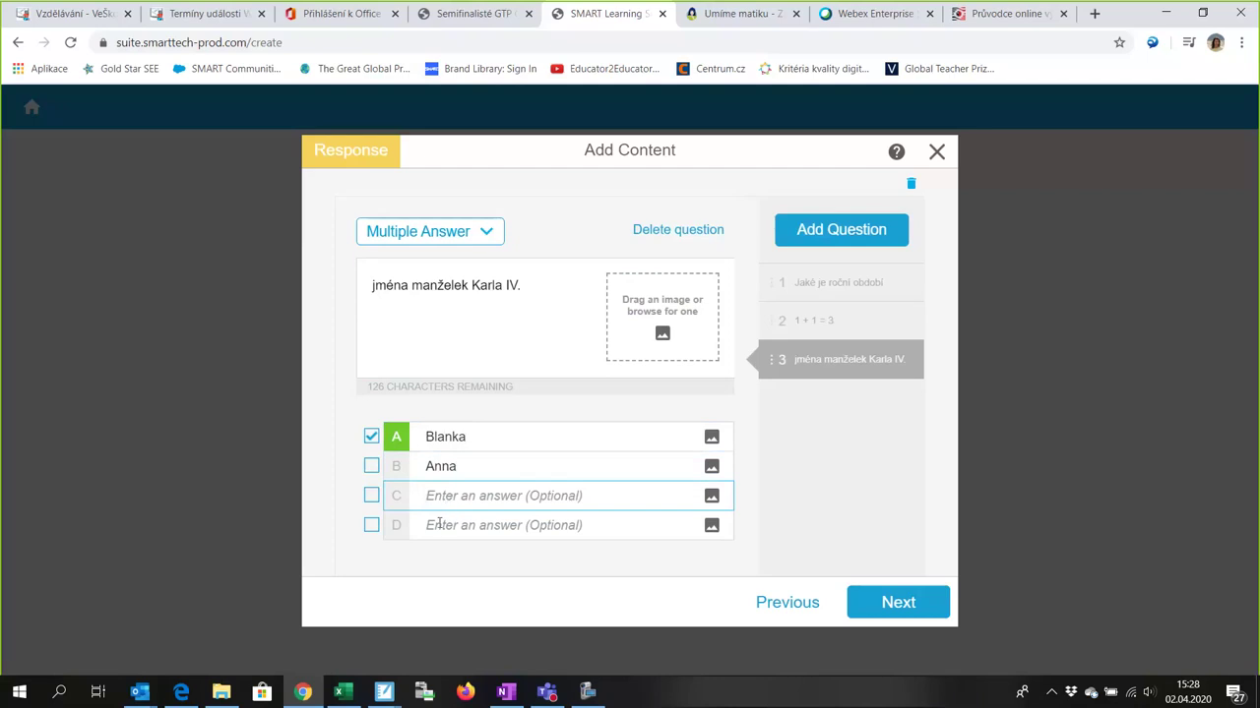
{"action": "left_click", "coordinate": [439, 525]}
{"action": "type", "text": "Eliška"}
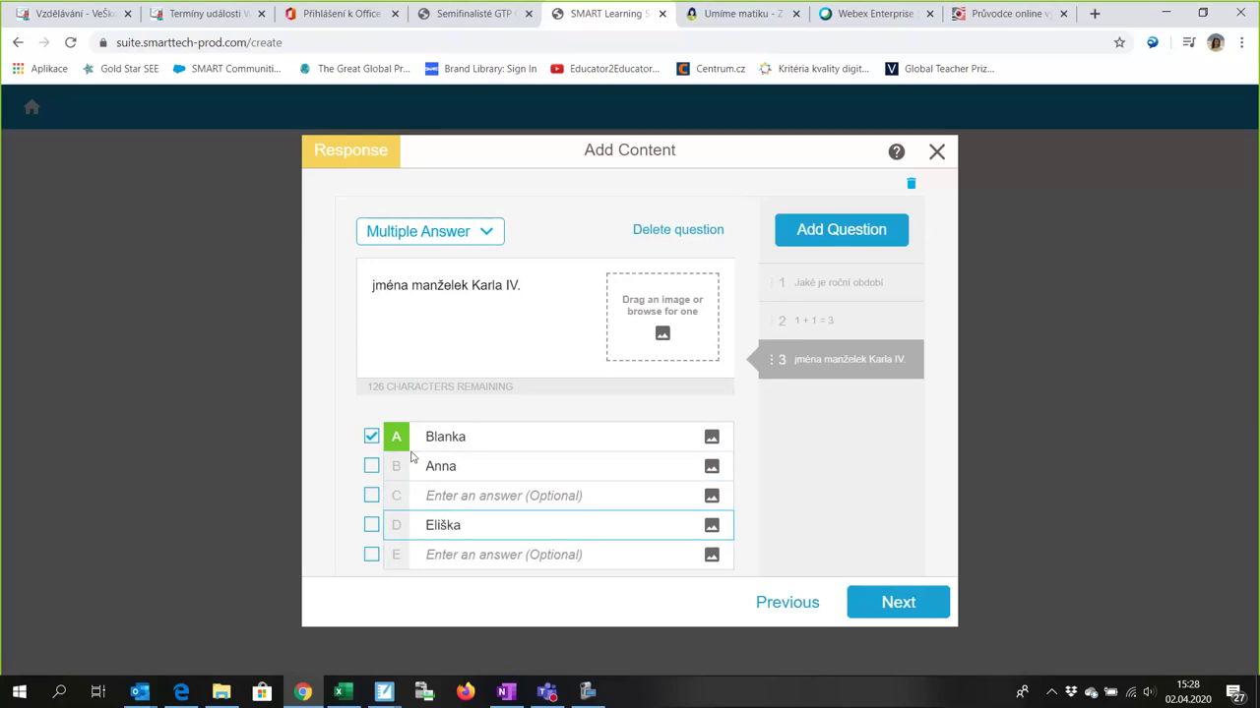
{"action": "left_click", "coordinate": [450, 494]}
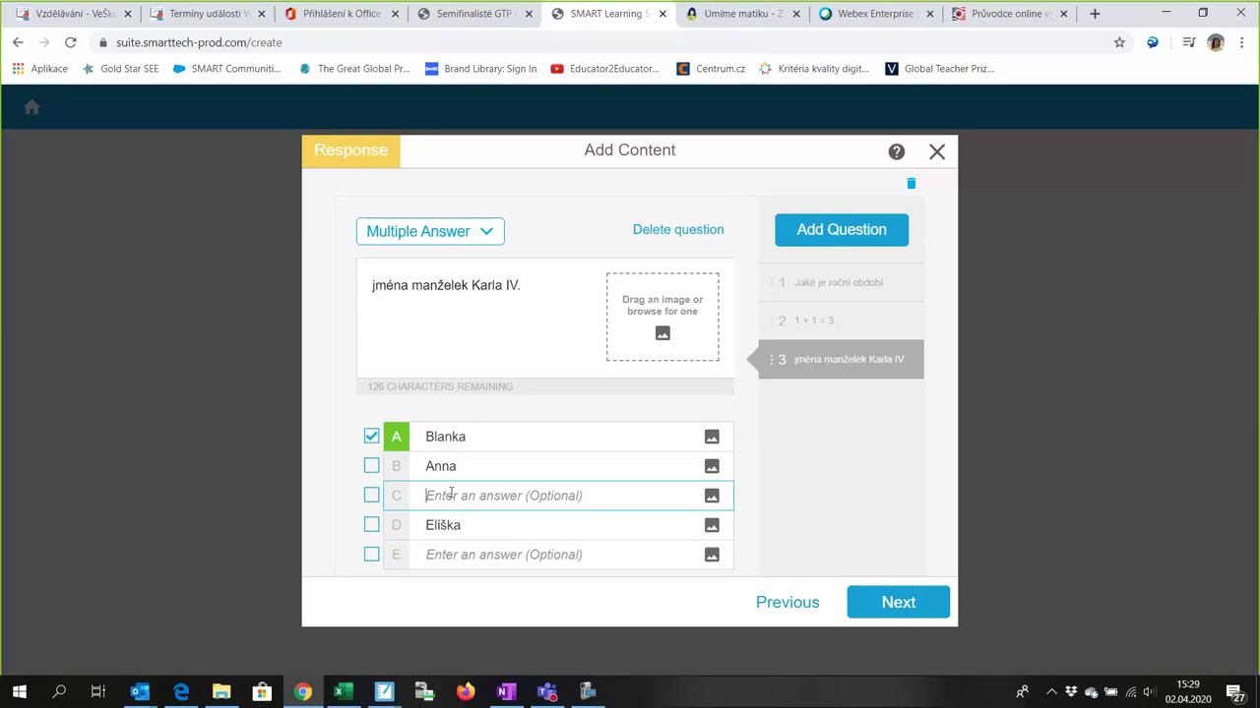
{"action": "type", "text": "Hana"}
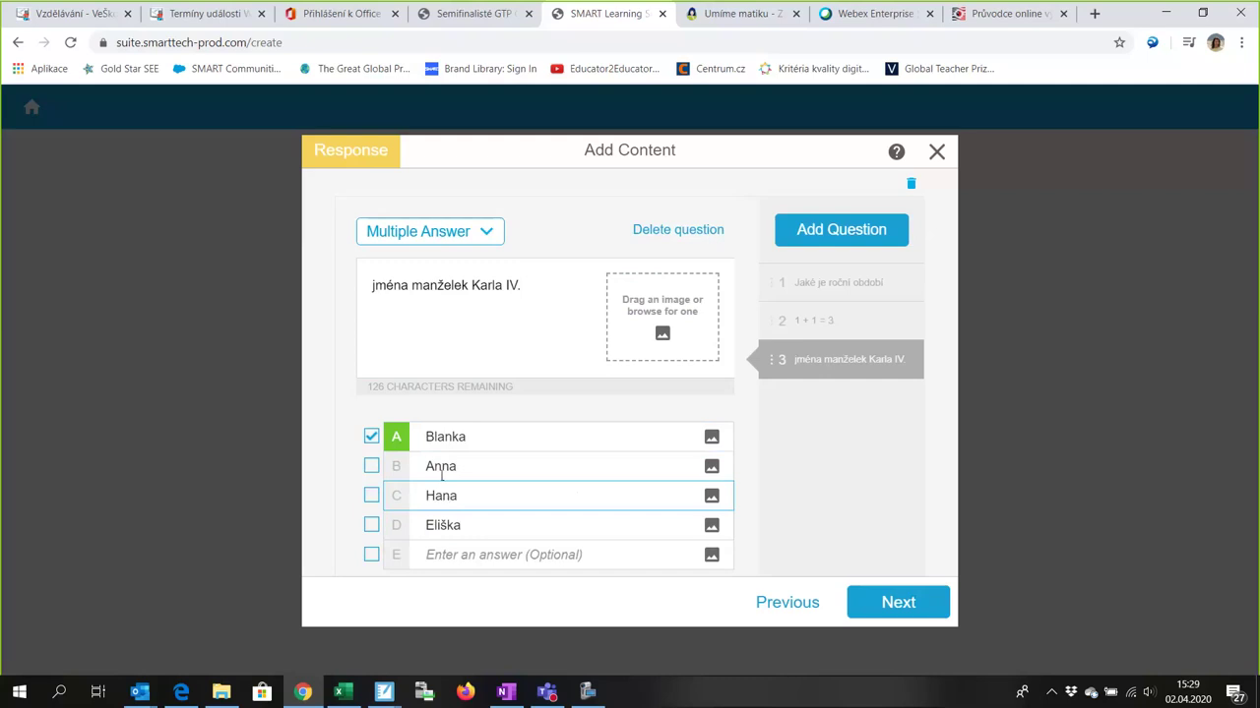
{"action": "left_click", "coordinate": [371, 467]}
{"action": "left_click", "coordinate": [371, 526]}
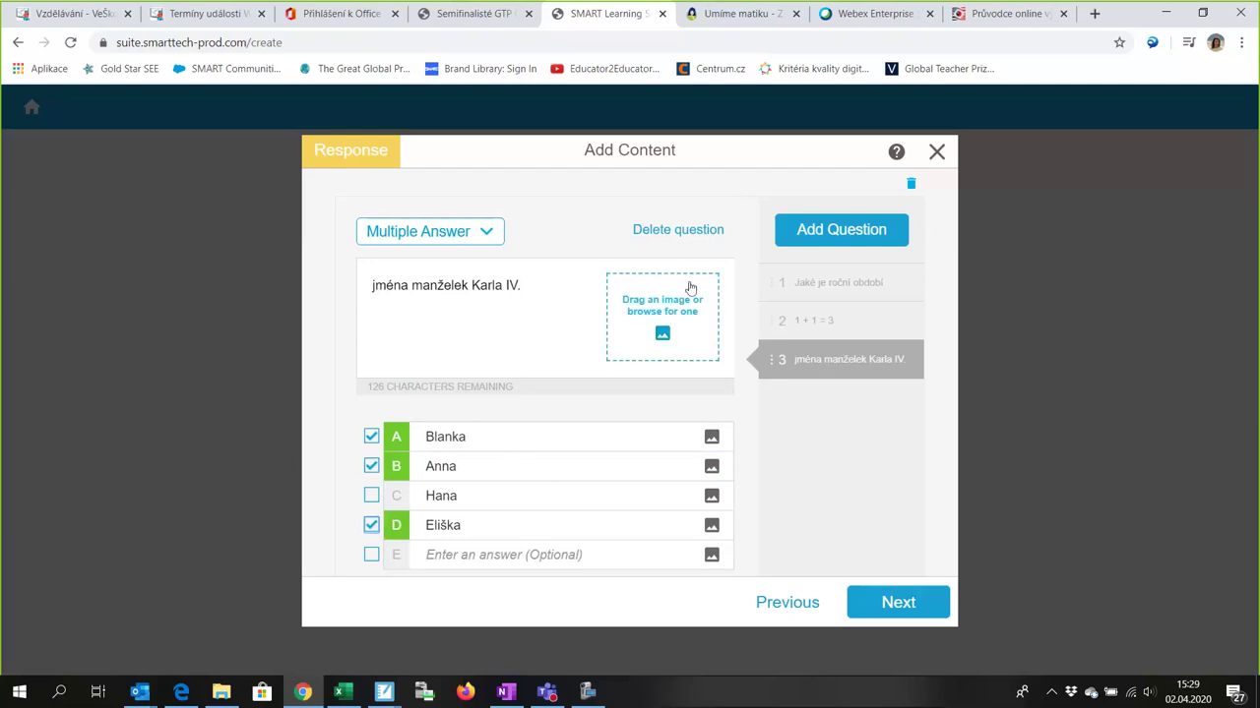
Step: Add a fourth question of type Short Answer reading "hl. m. ČR"
{"action": "left_click", "coordinate": [852, 234]}
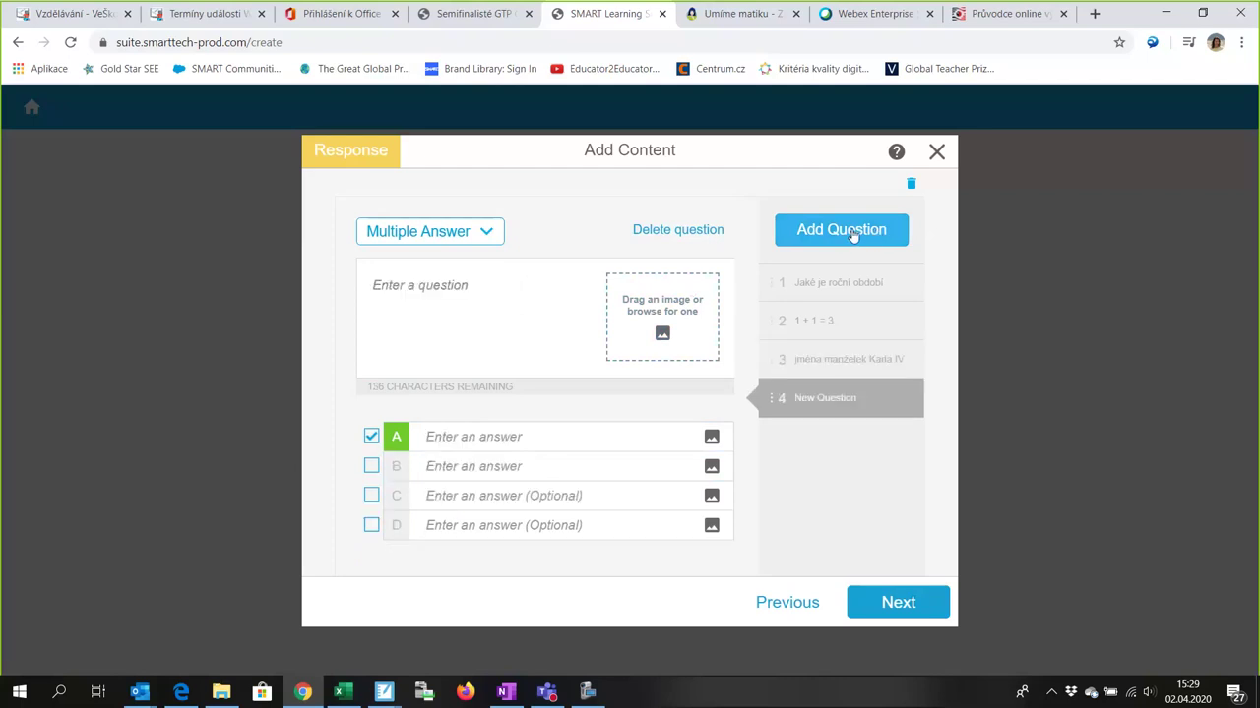
{"action": "left_click", "coordinate": [437, 239]}
{"action": "left_click", "coordinate": [413, 456]}
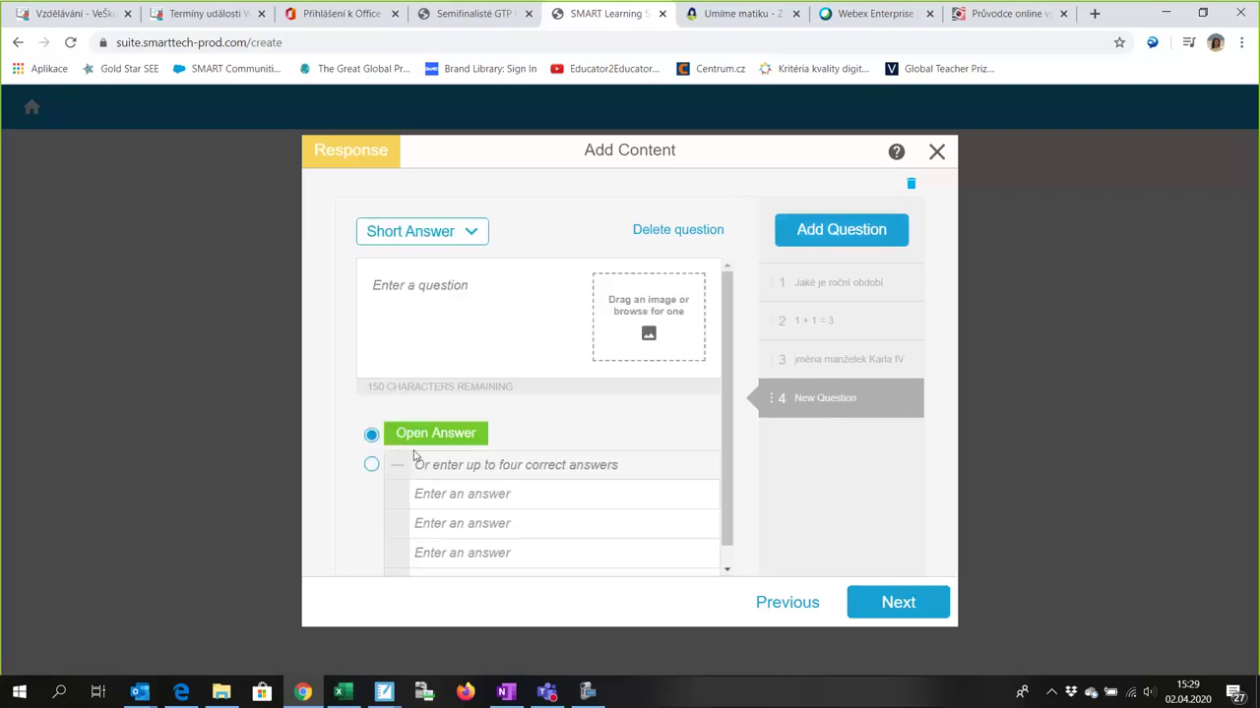
{"action": "left_click", "coordinate": [385, 336]}
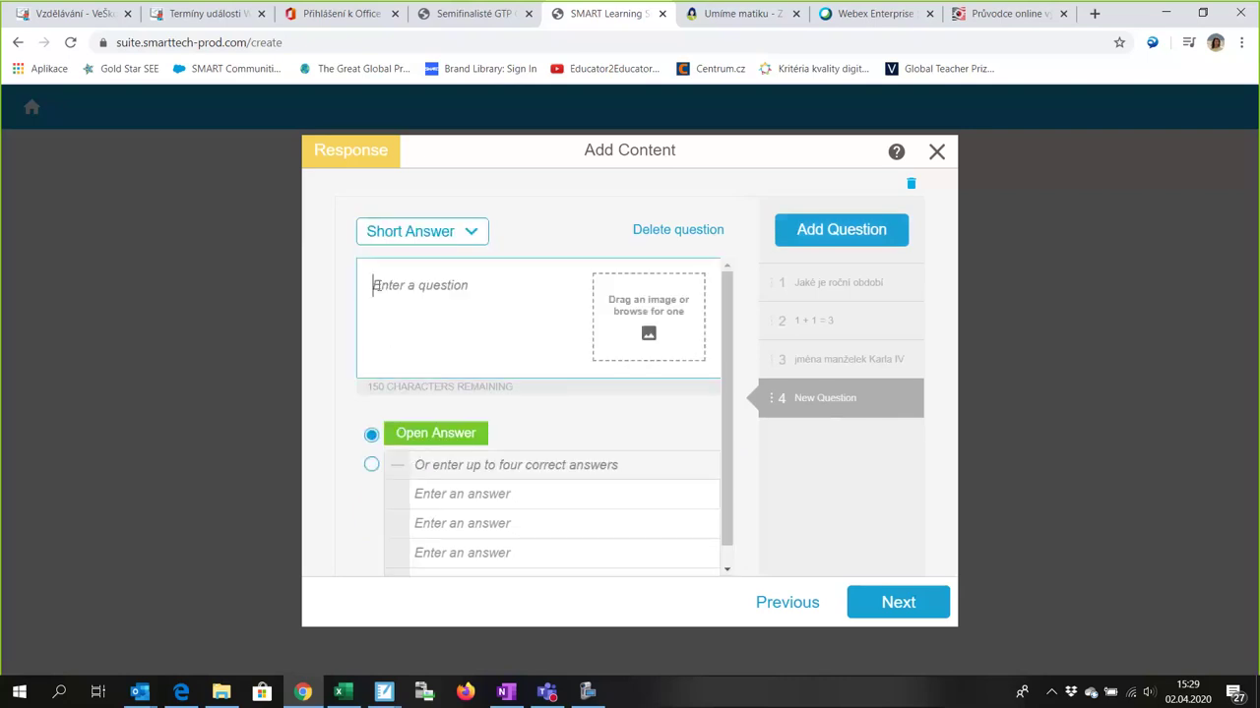
{"action": "type", "text": "h"}
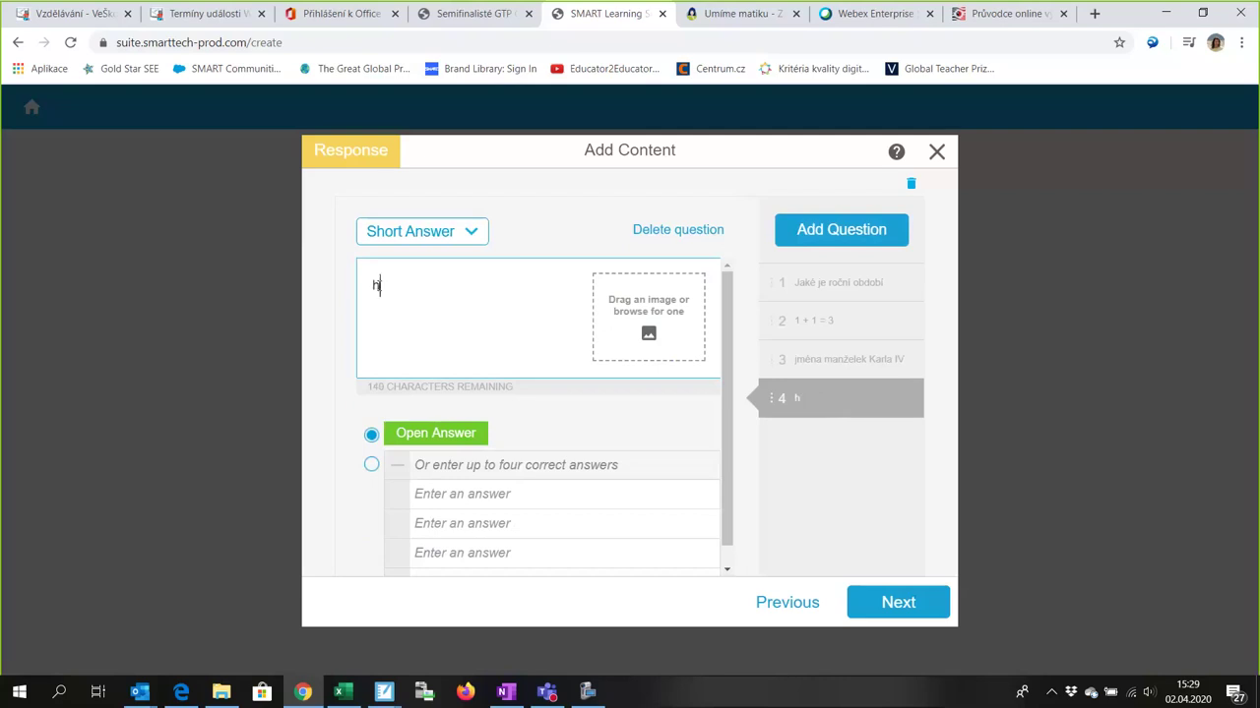
{"action": "type", "text": "l. m. ČR"}
Step: Switch the short-answer question from an open answer to specified correct answers, and enter "Praha" and "praha"
{"action": "left_click", "coordinate": [371, 464]}
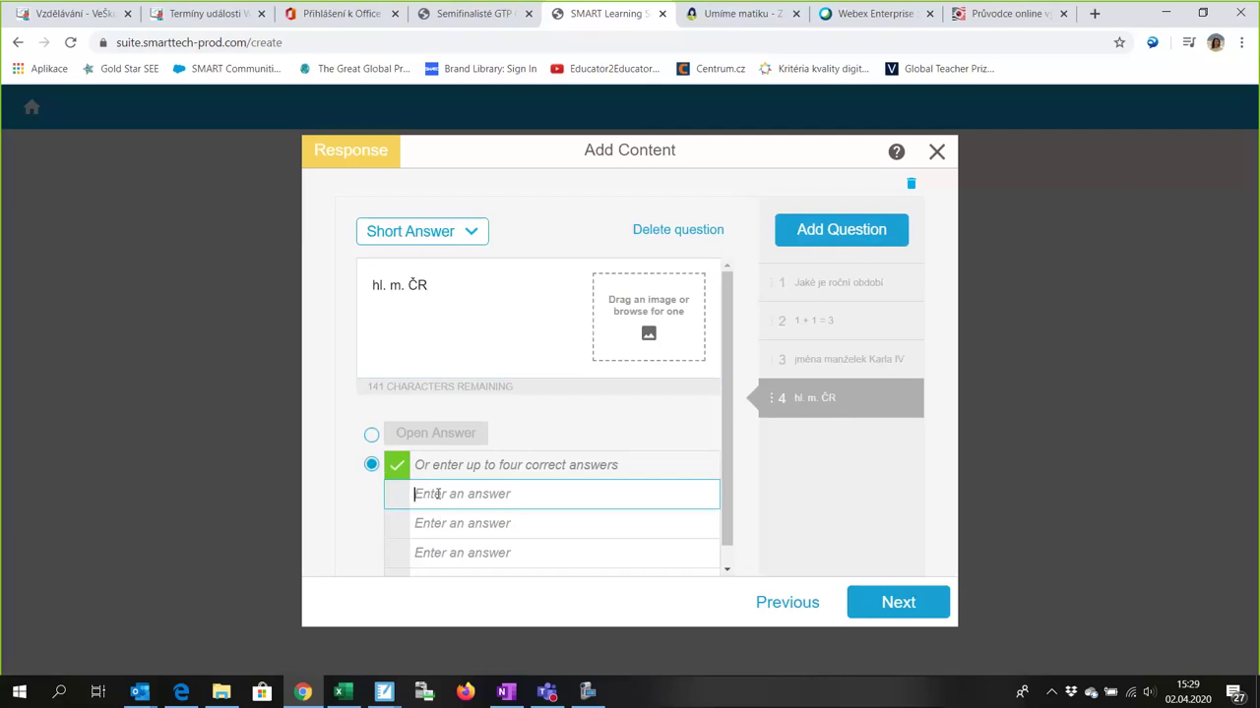
{"action": "type", "text": "Praha"}
{"action": "left_click", "coordinate": [439, 523]}
{"action": "type", "text": "praha"}
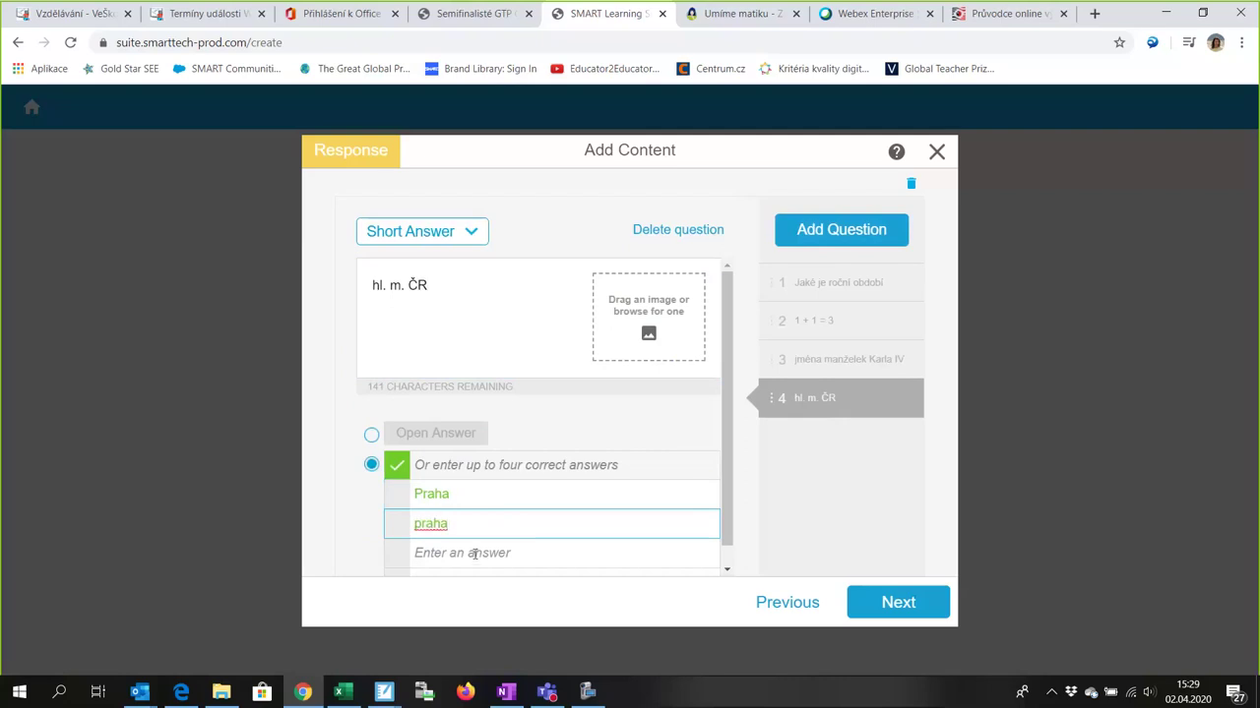
{"action": "scroll", "coordinate": [475, 554], "scroll_direction": "down", "scroll_amount": 1}
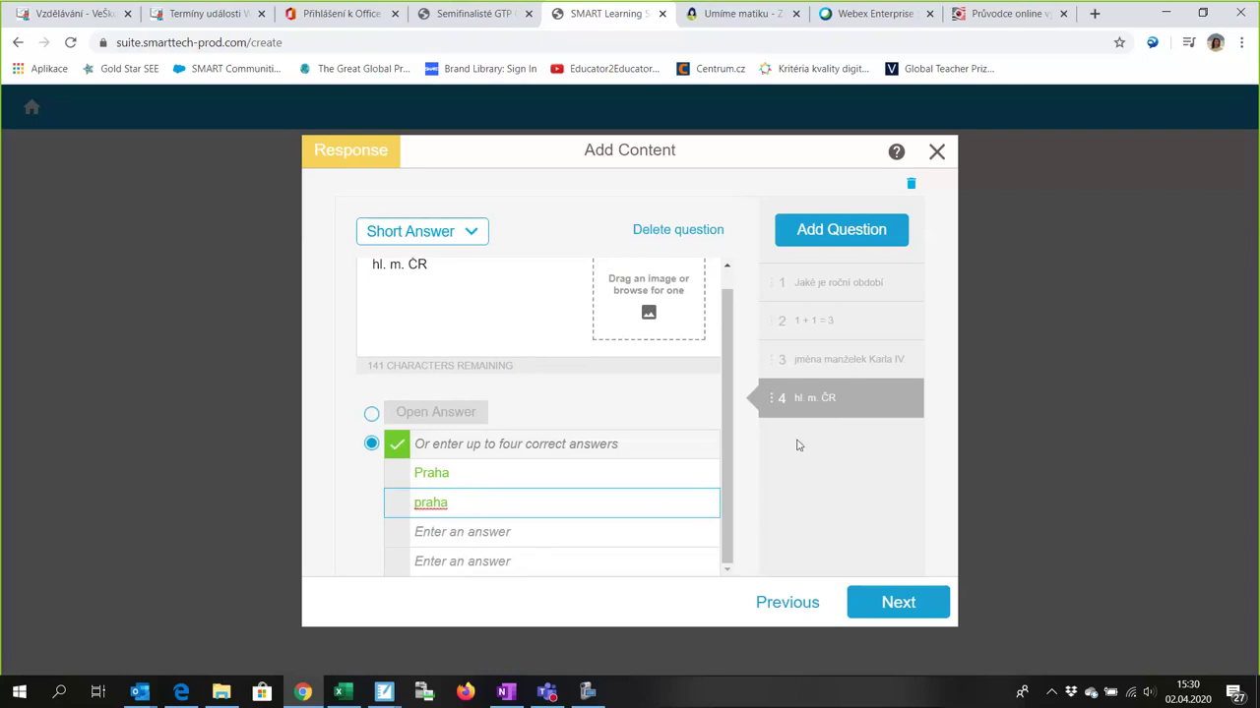
Step: Review the activity's questions and answers along with its optional title and instructions
{"action": "left_click", "coordinate": [905, 608]}
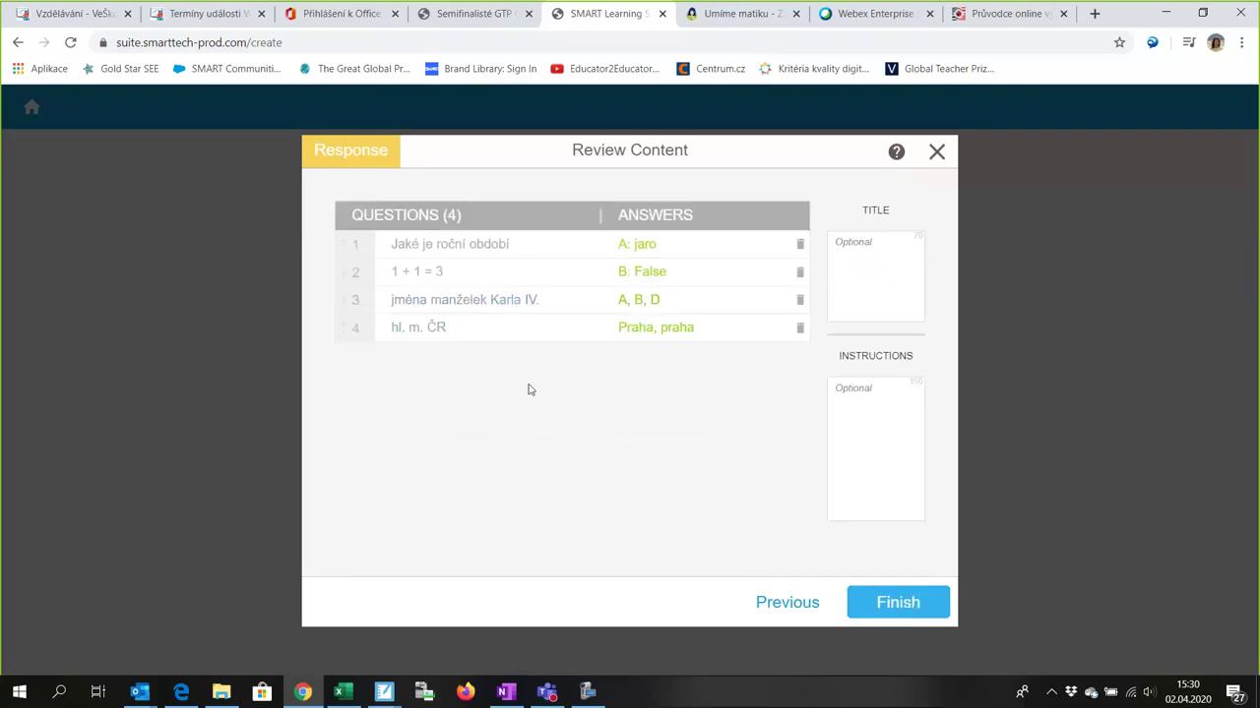
{"action": "left_click", "coordinate": [845, 260]}
{"action": "left_click", "coordinate": [886, 424]}
Step: Return to the question editor, move the "1 + 1 = 3" question to the end of the list, and finish the Response activity
{"action": "left_click", "coordinate": [797, 606]}
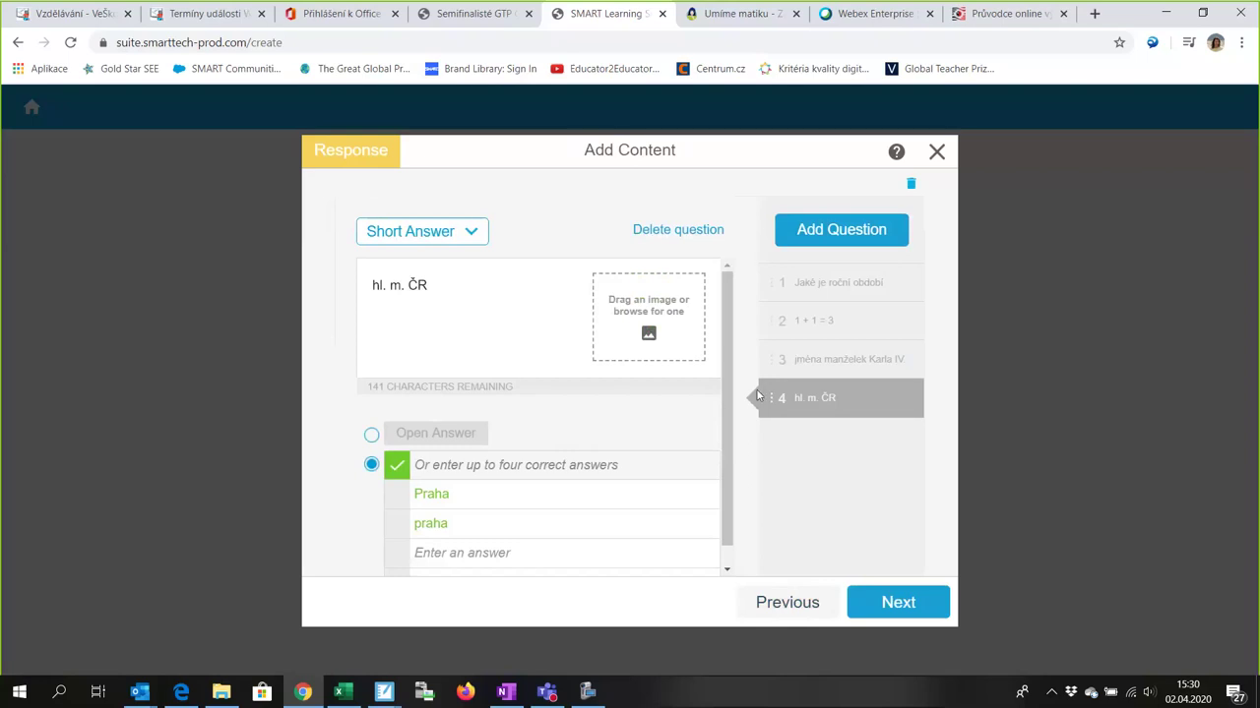
{"action": "left_click_drag", "start_coordinate": [773, 409], "coordinate": [774, 327]}
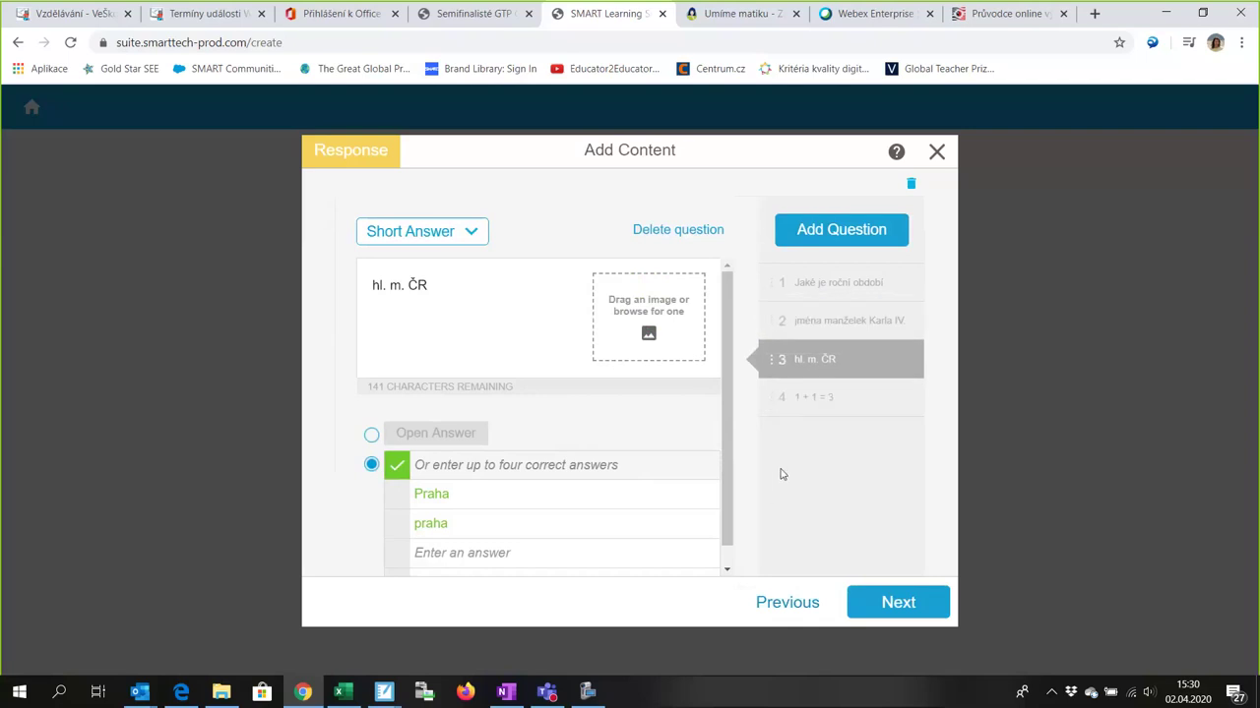
{"action": "left_click", "coordinate": [895, 602]}
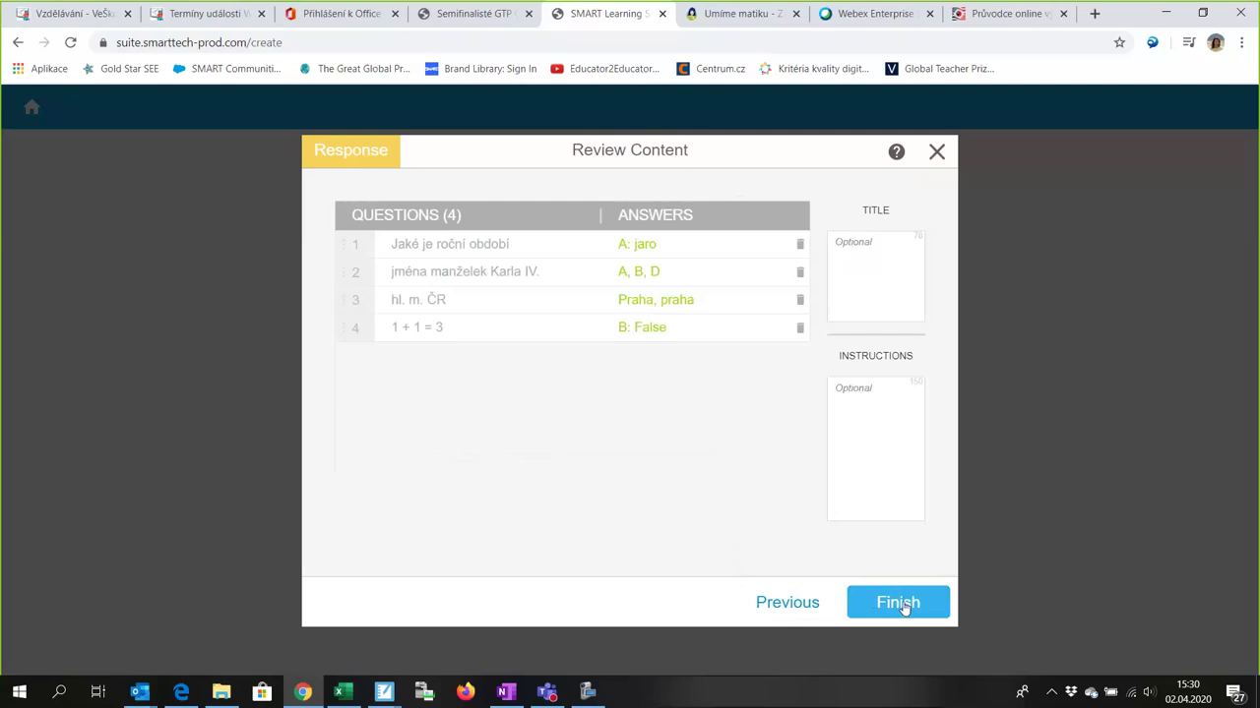
{"action": "left_click", "coordinate": [900, 602]}
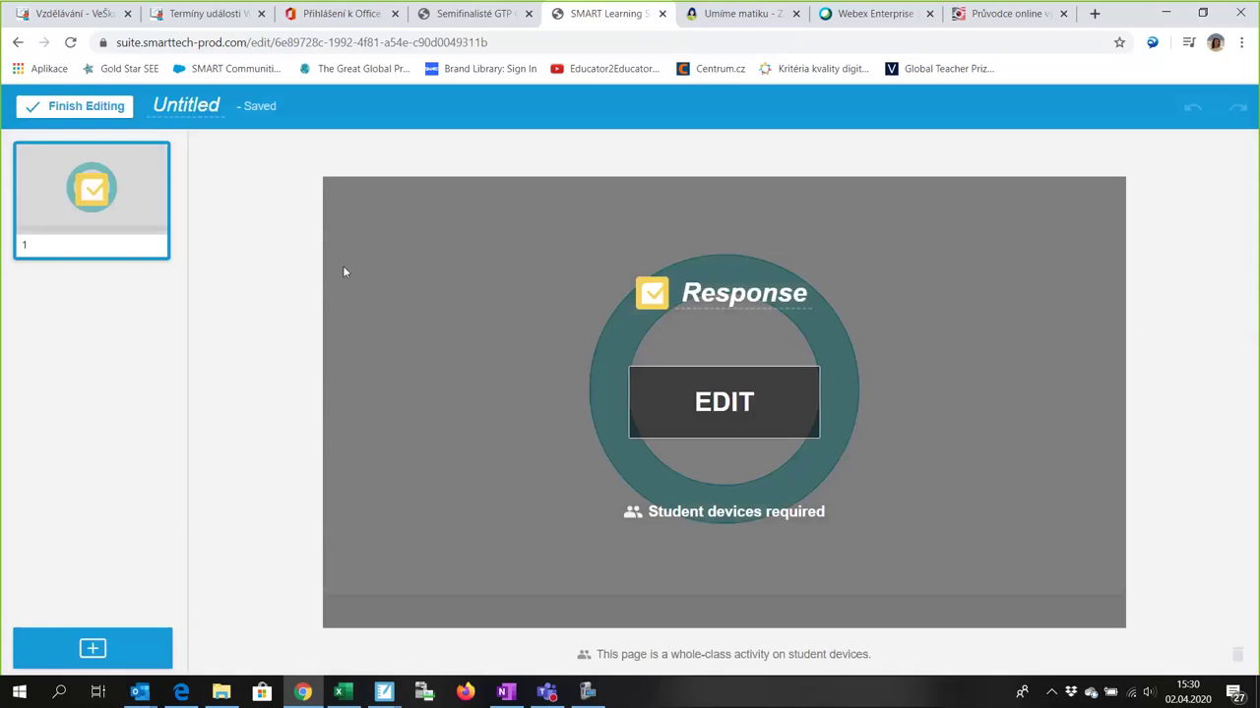
Step: Name the lesson "pokosne hlas." and finish editing it
{"action": "left_click", "coordinate": [190, 105]}
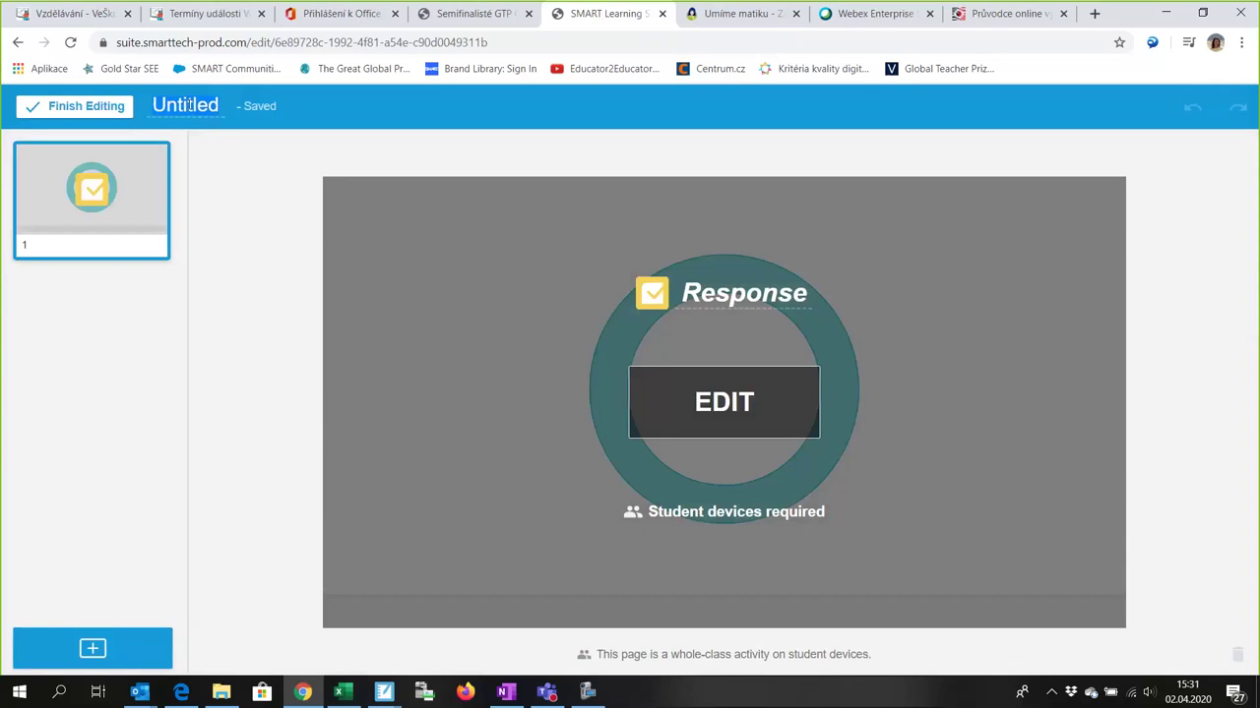
{"action": "left_click", "coordinate": [190, 105]}
{"action": "type", "text": "pok"}
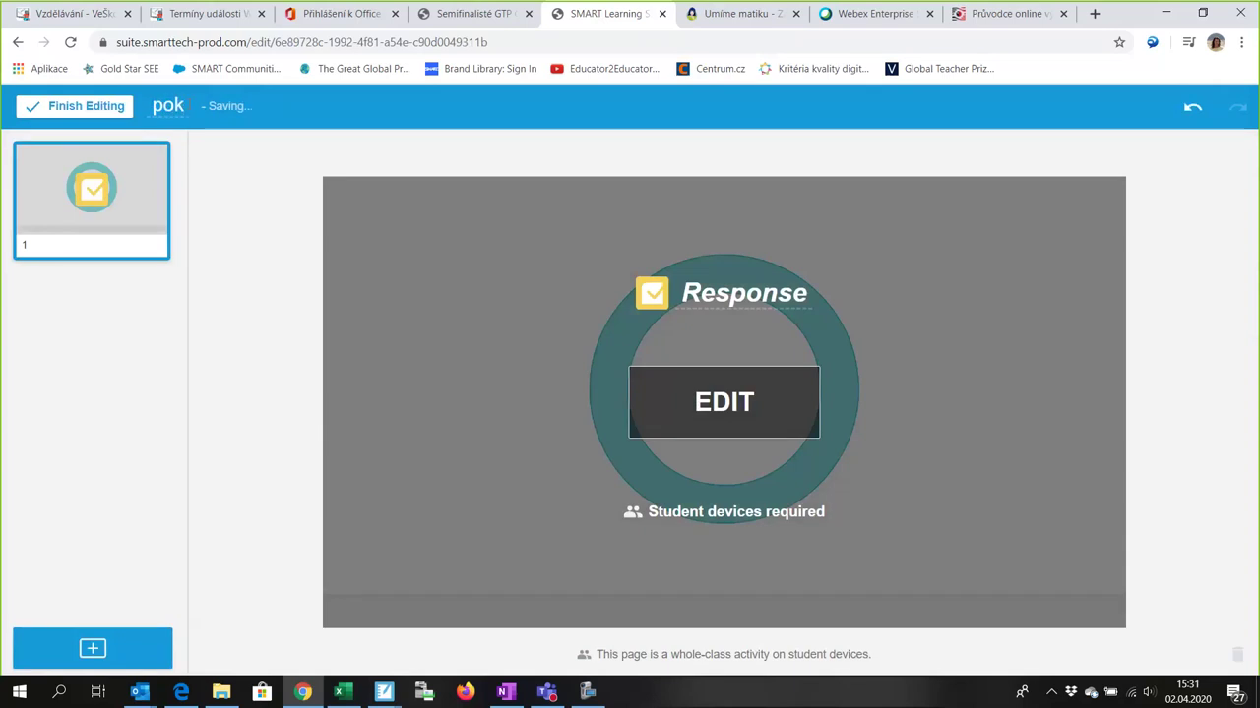
{"action": "type", "text": "osne"}
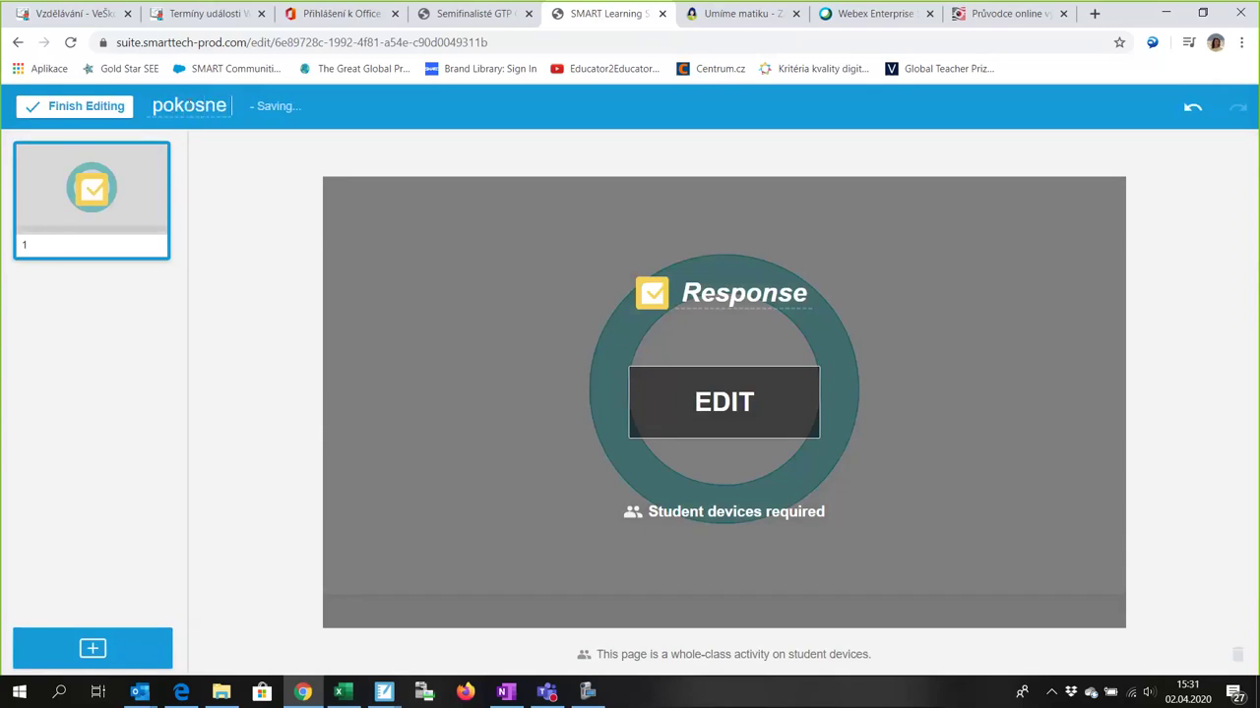
{"action": "type", "text": " hlas."}
{"action": "left_click", "coordinate": [76, 106]}
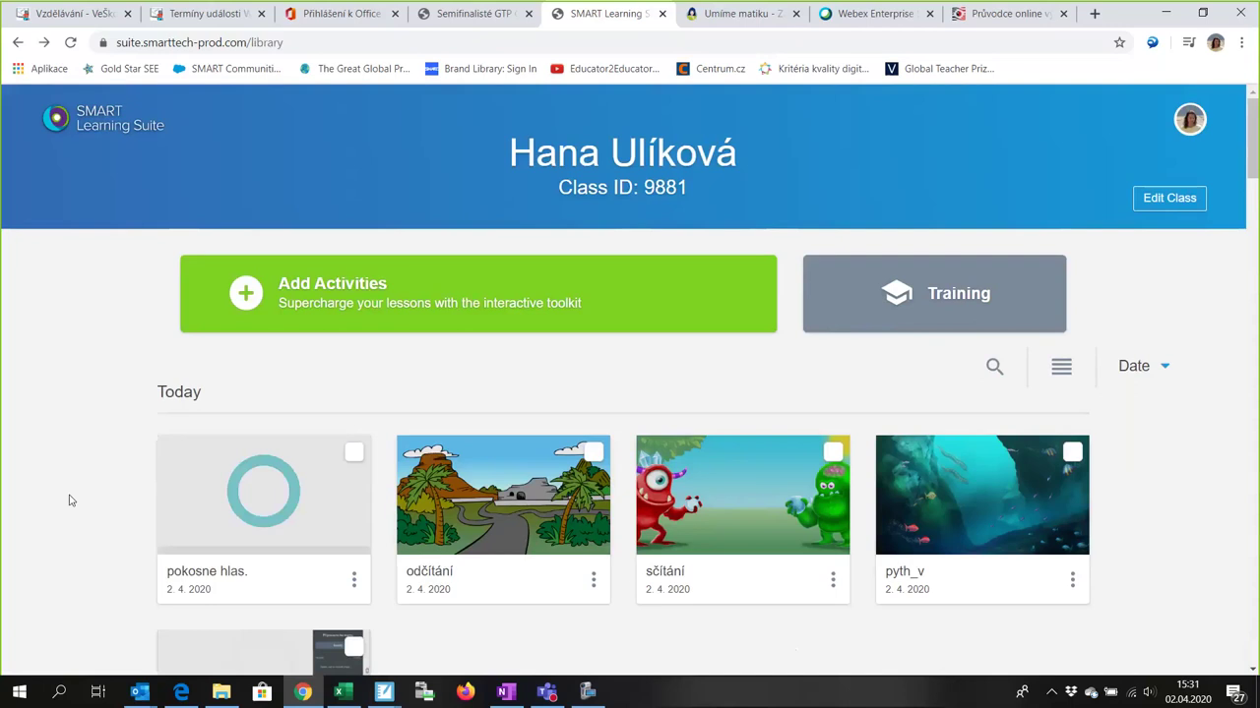
Step: Start the "pokosne hlas." lesson from the library and, after checking the connected students, launch its Response activity for the class
{"action": "mouse_move", "coordinate": [267, 472]}
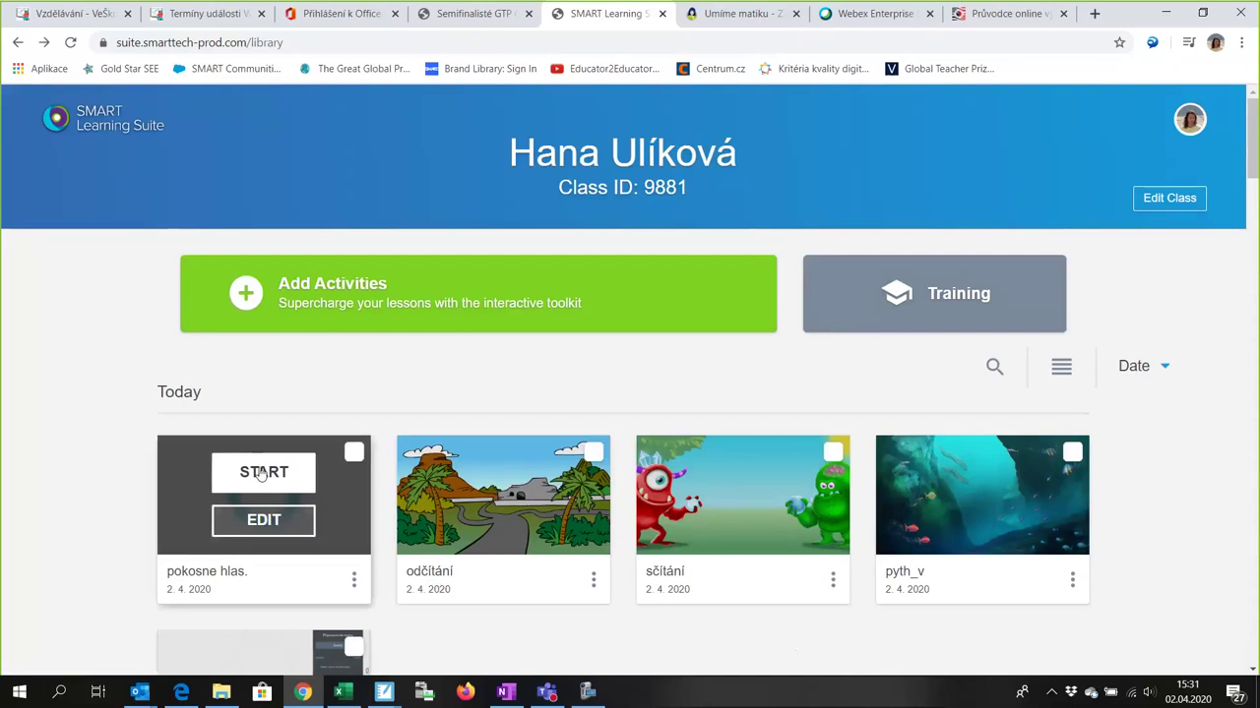
{"action": "left_click", "coordinate": [279, 473]}
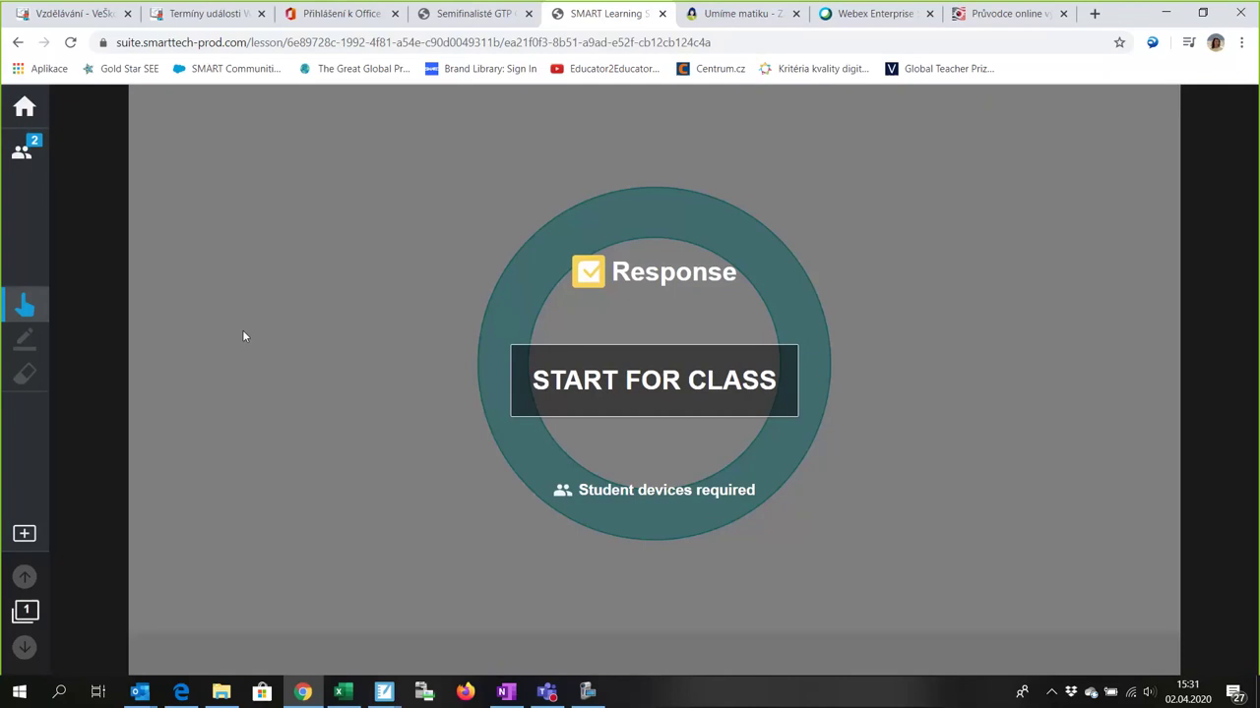
{"action": "left_click", "coordinate": [37, 149]}
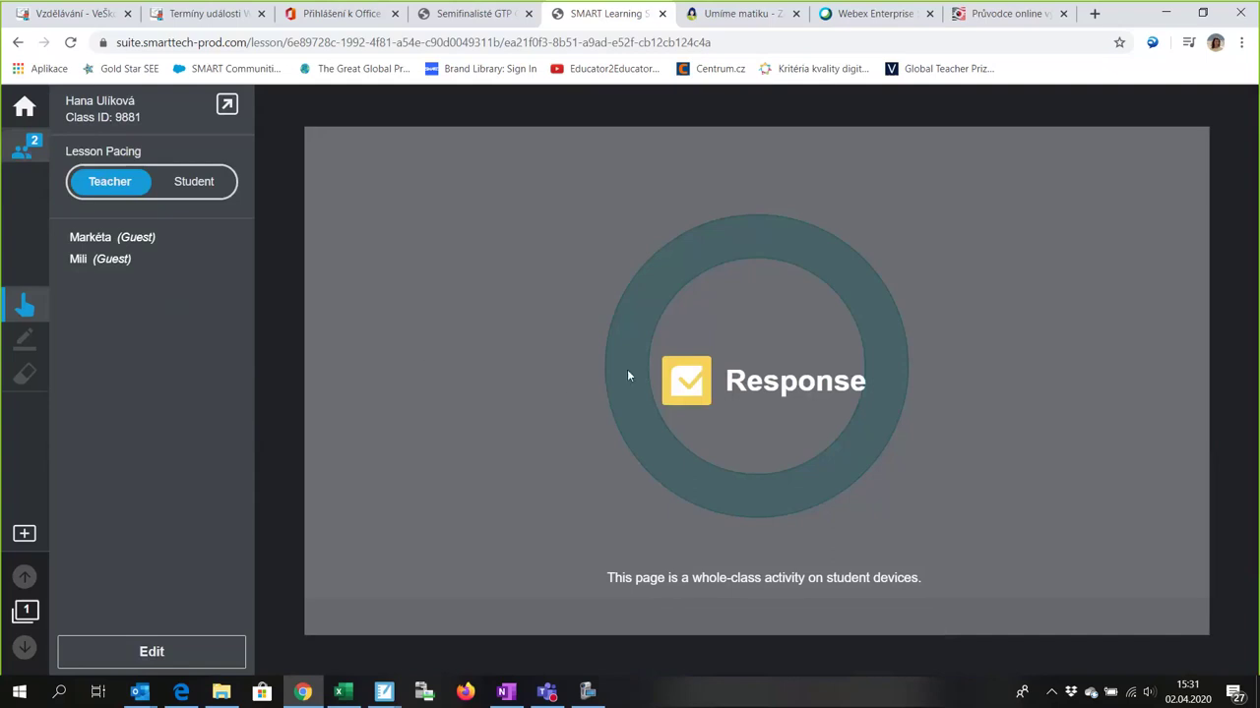
{"action": "left_click", "coordinate": [419, 324]}
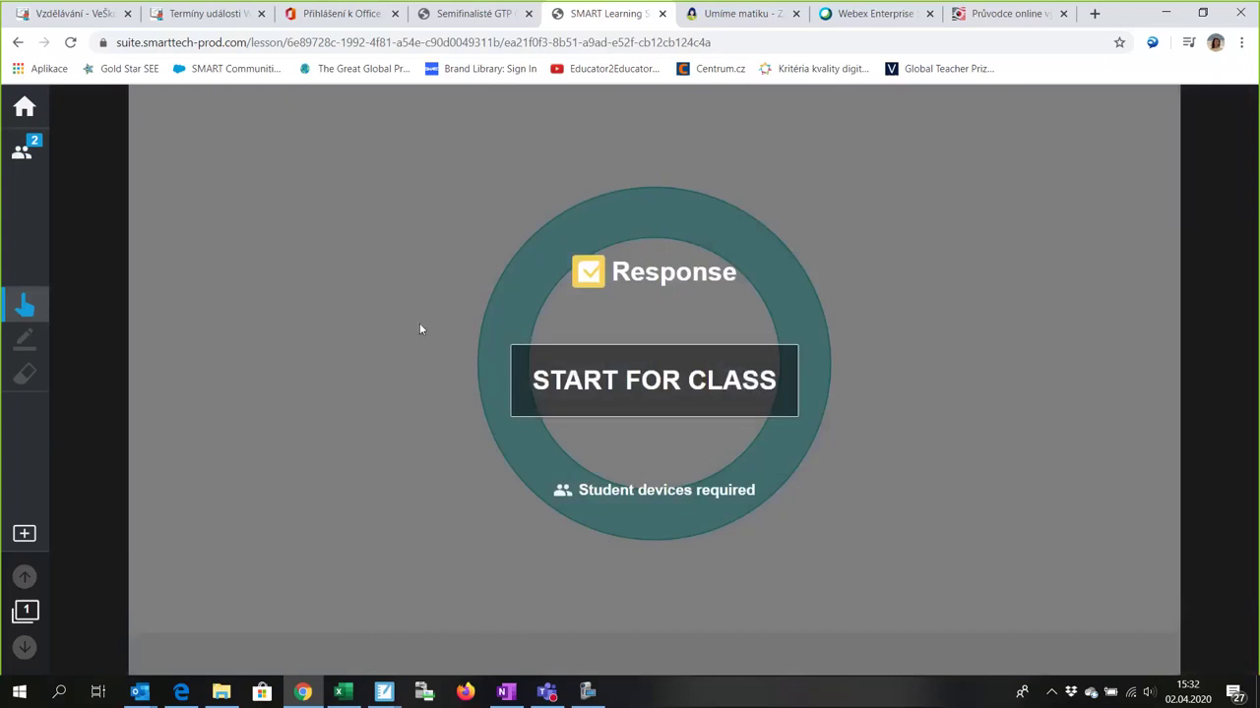
{"action": "left_click", "coordinate": [624, 391]}
{"action": "left_click", "coordinate": [625, 392]}
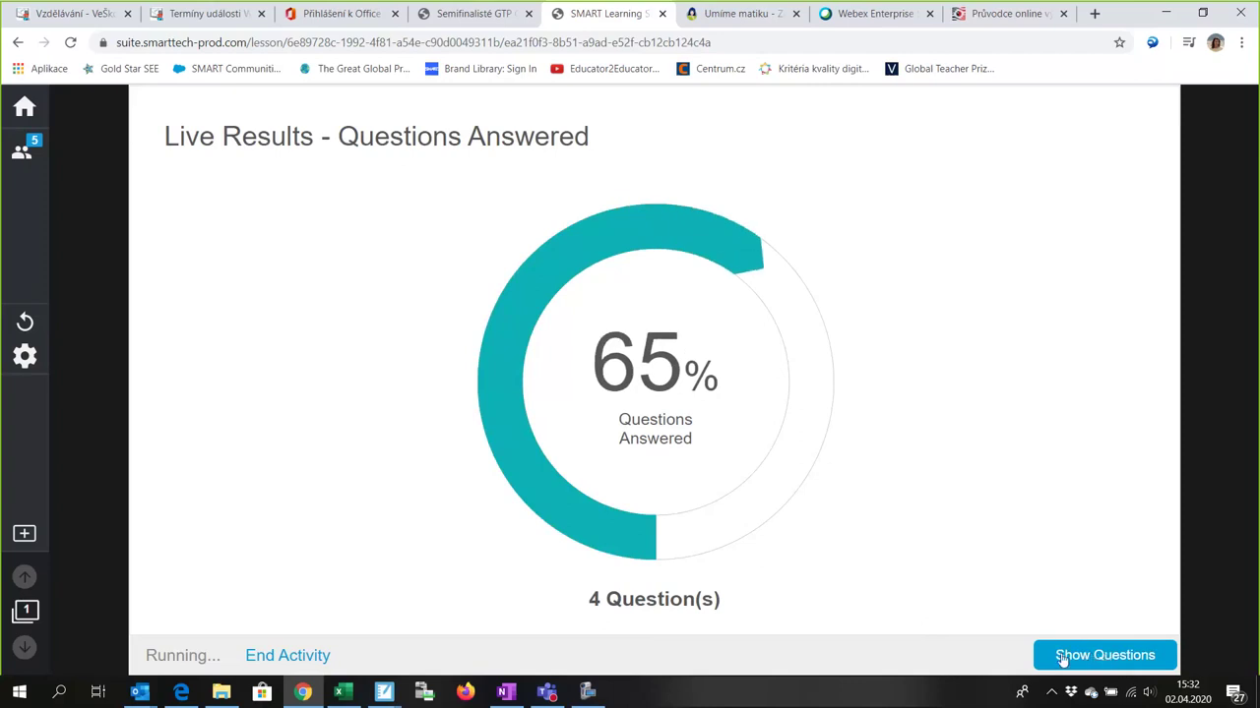
Step: Look through all four questions and their student progress in the running activity, then return to the overview and check the connected students
{"action": "left_click", "coordinate": [1113, 659]}
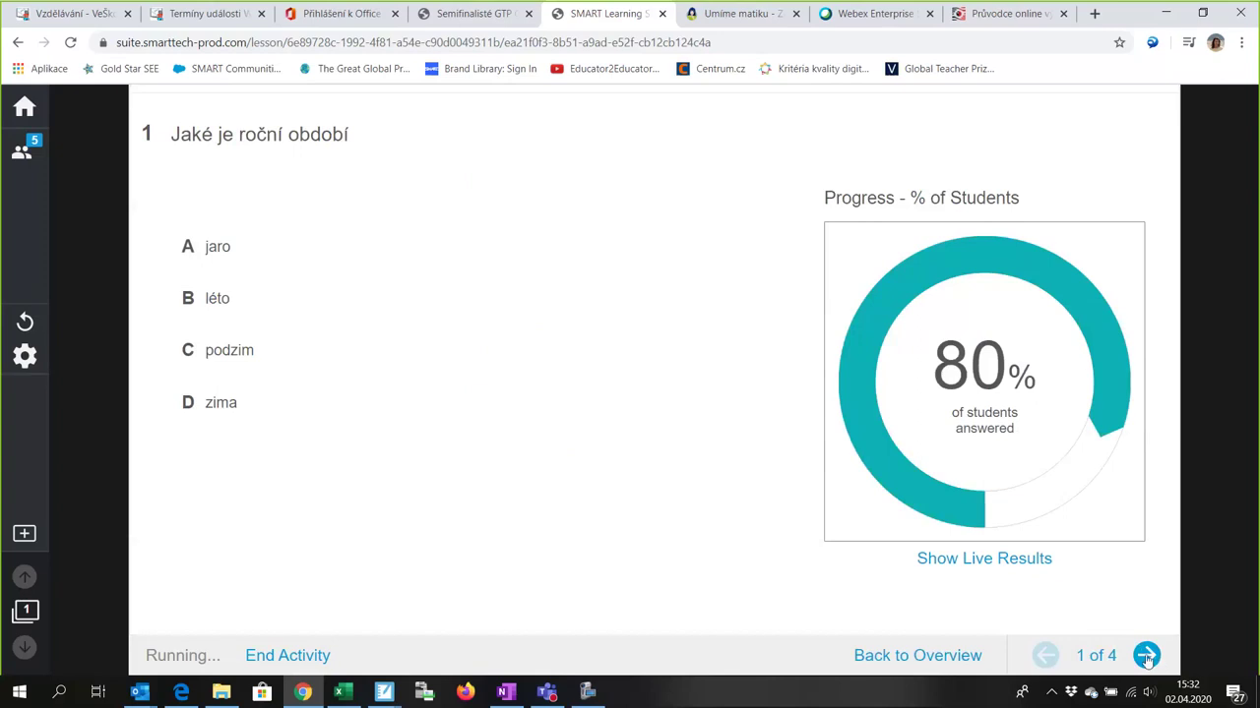
{"action": "left_click", "coordinate": [1147, 656]}
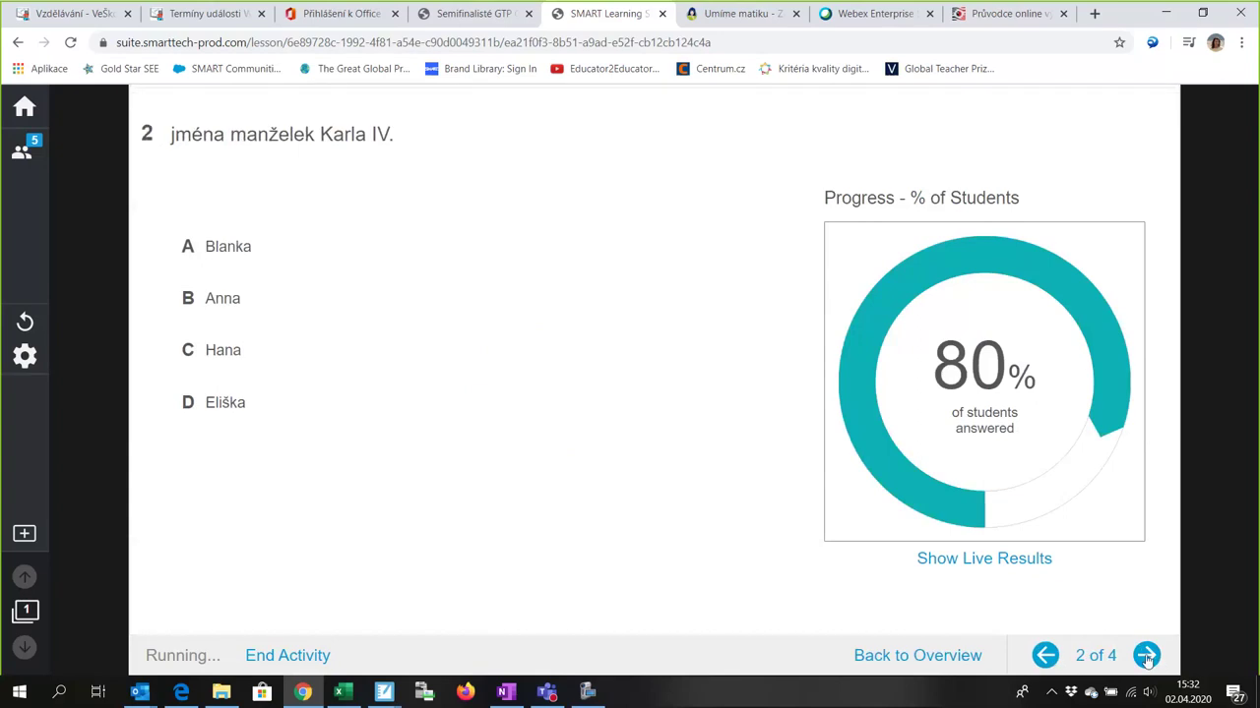
{"action": "left_click", "coordinate": [1146, 656]}
{"action": "left_click", "coordinate": [1147, 656]}
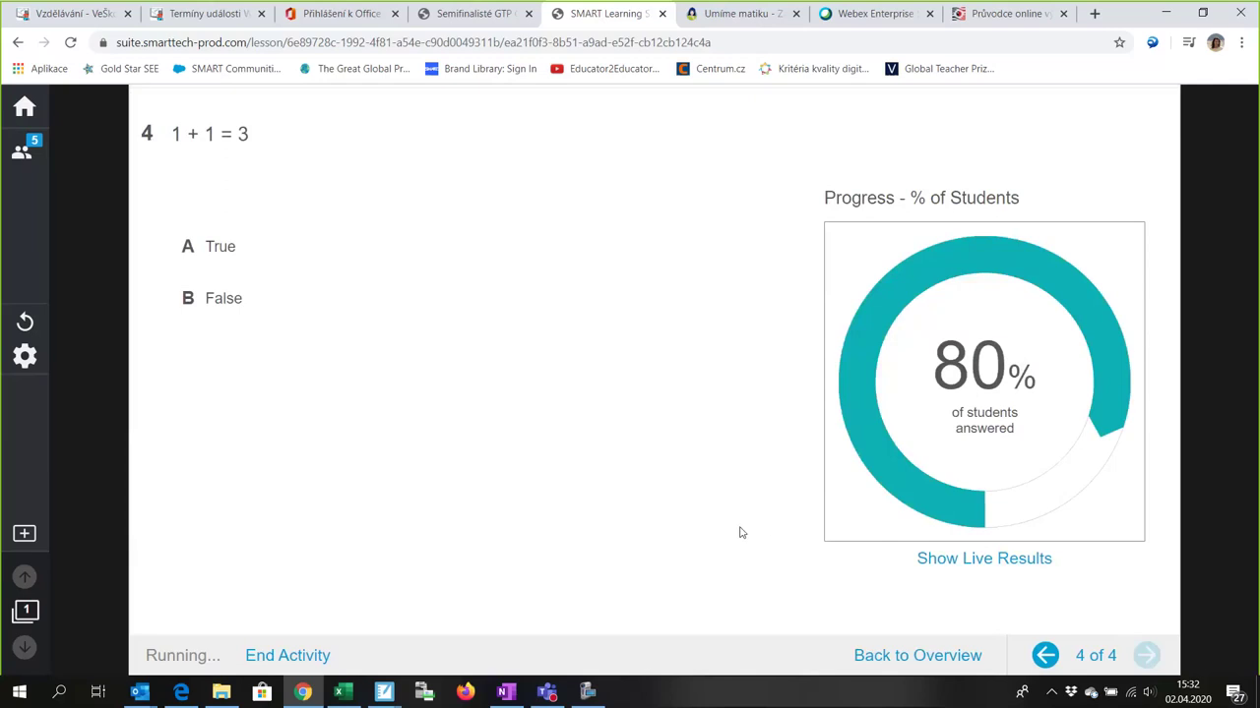
{"action": "left_click", "coordinate": [1045, 656]}
{"action": "left_click", "coordinate": [1045, 655]}
{"action": "left_click", "coordinate": [1045, 655]}
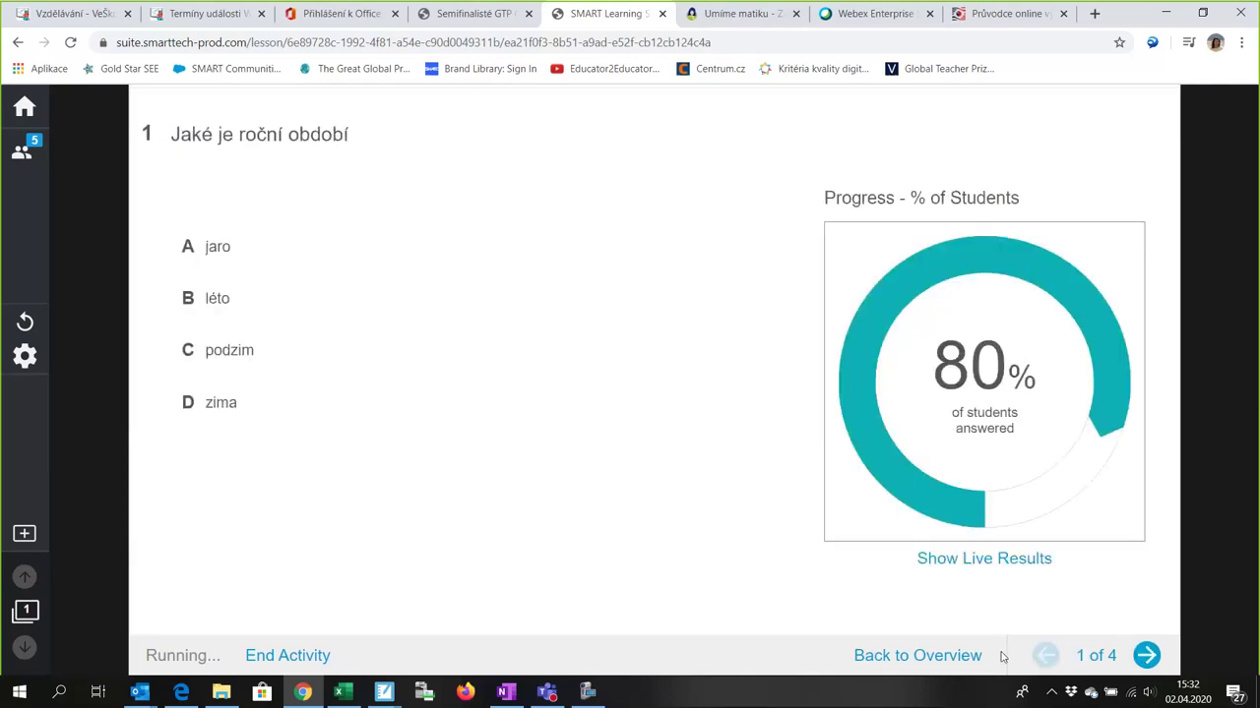
{"action": "left_click", "coordinate": [951, 656]}
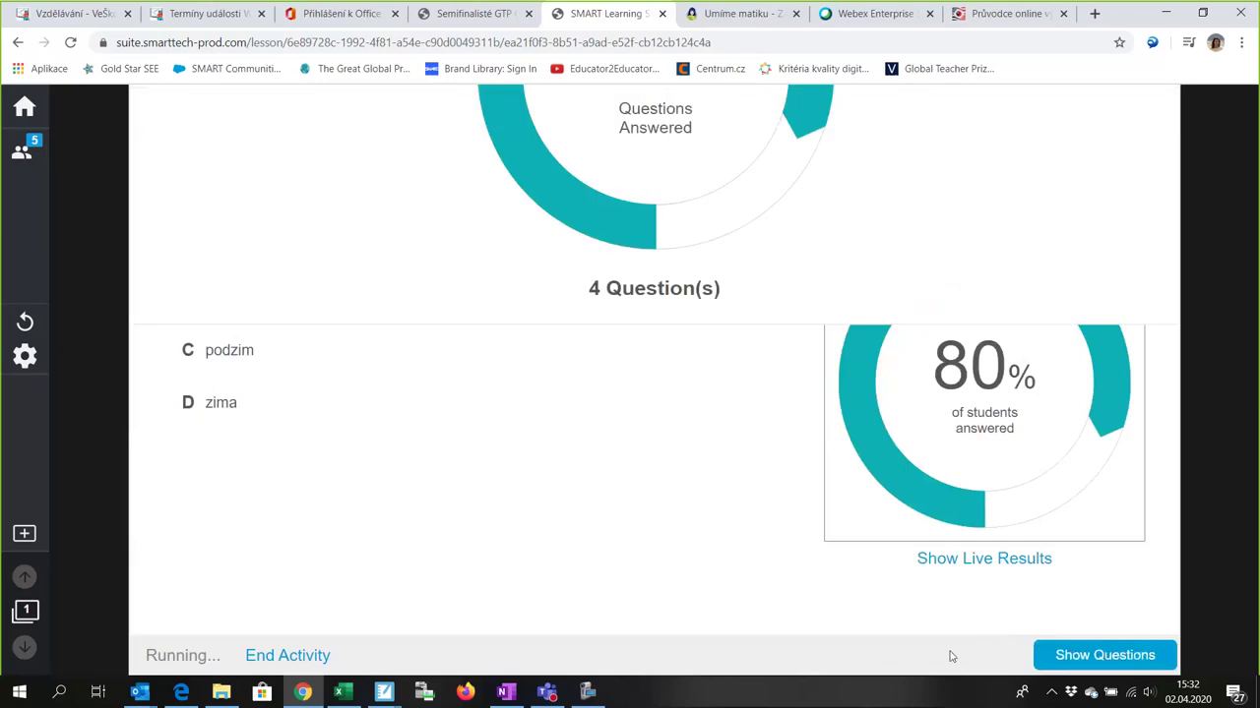
{"action": "left_click", "coordinate": [21, 154]}
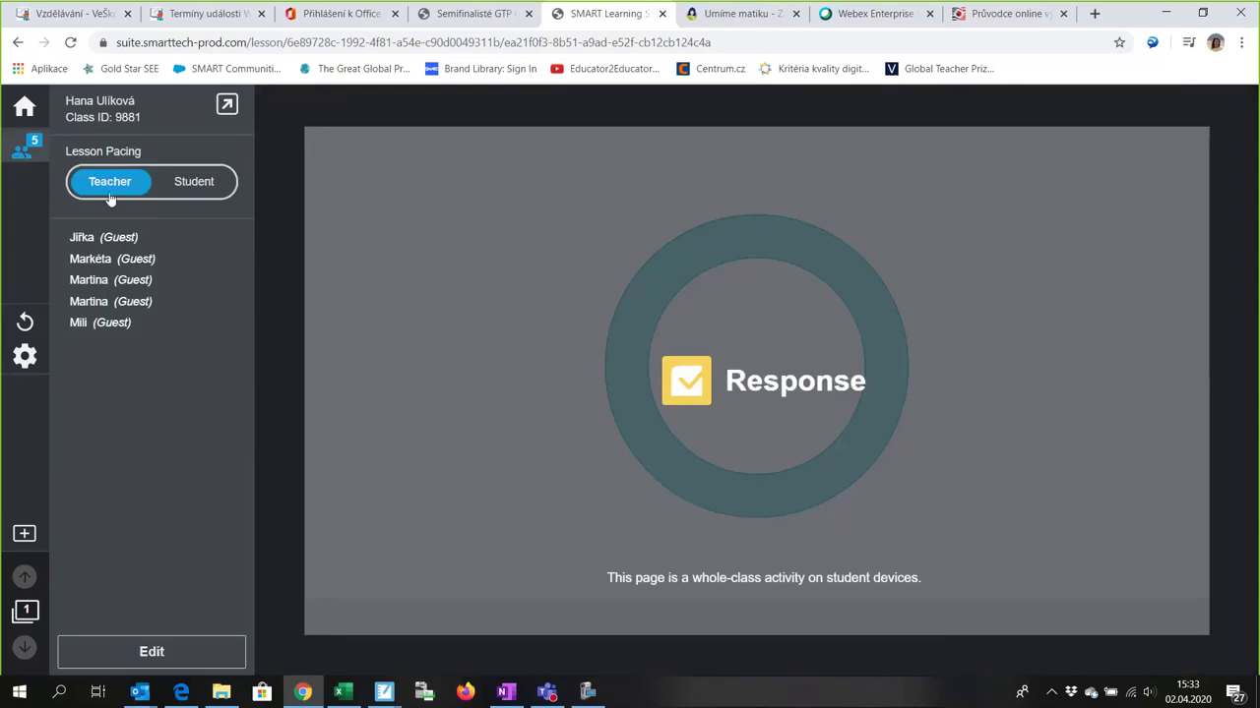
{"action": "left_click", "coordinate": [27, 154]}
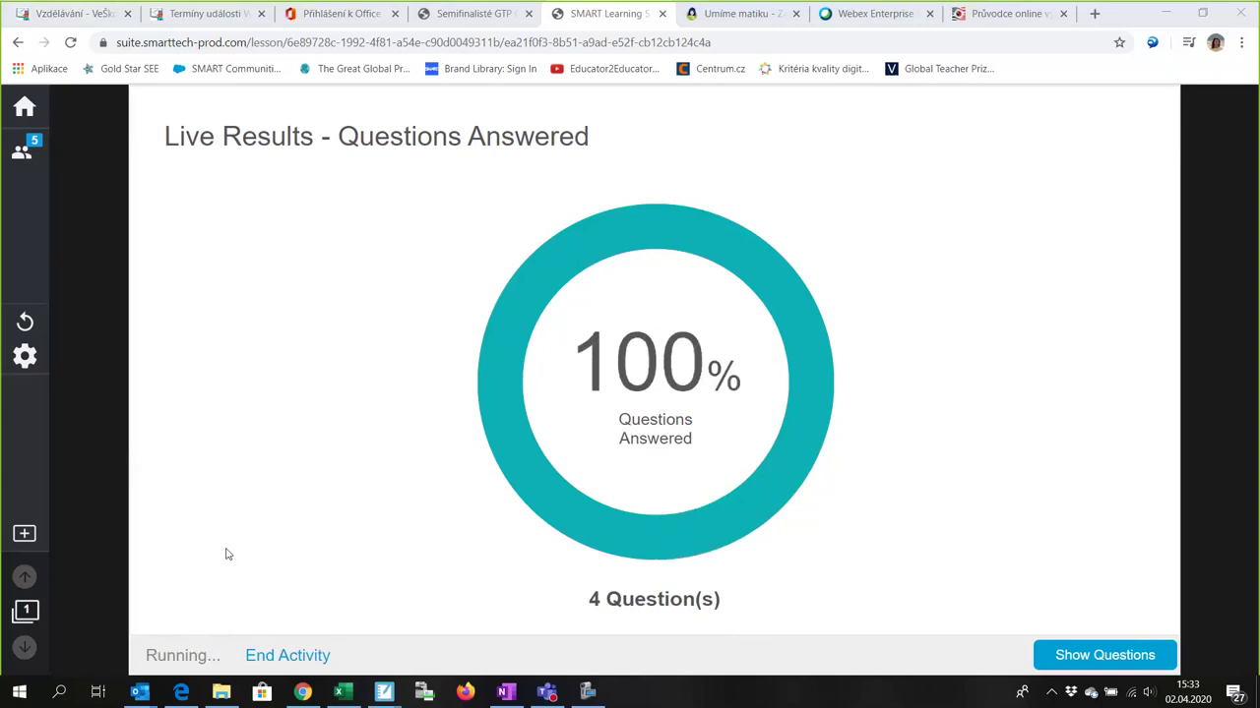
Step: End the running Response activity, start reviewing the student contributions, and hide the review panel with student progress
{"action": "left_click", "coordinate": [300, 657]}
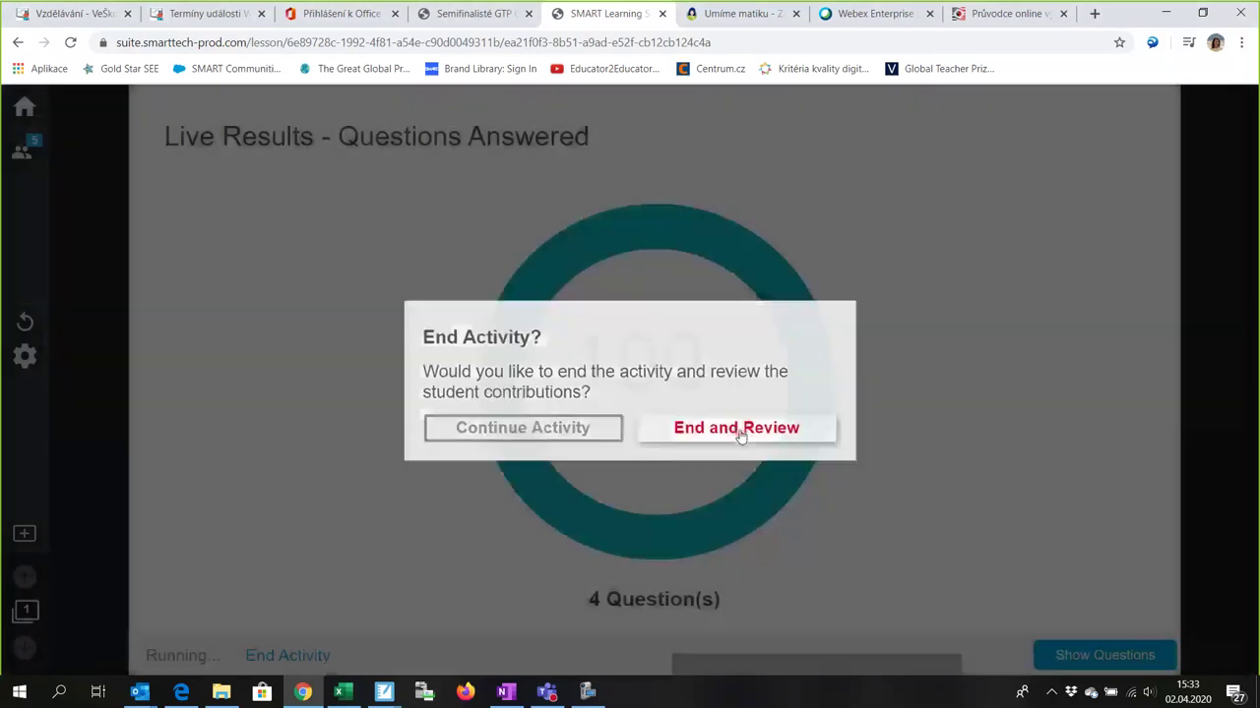
{"action": "left_click", "coordinate": [741, 433]}
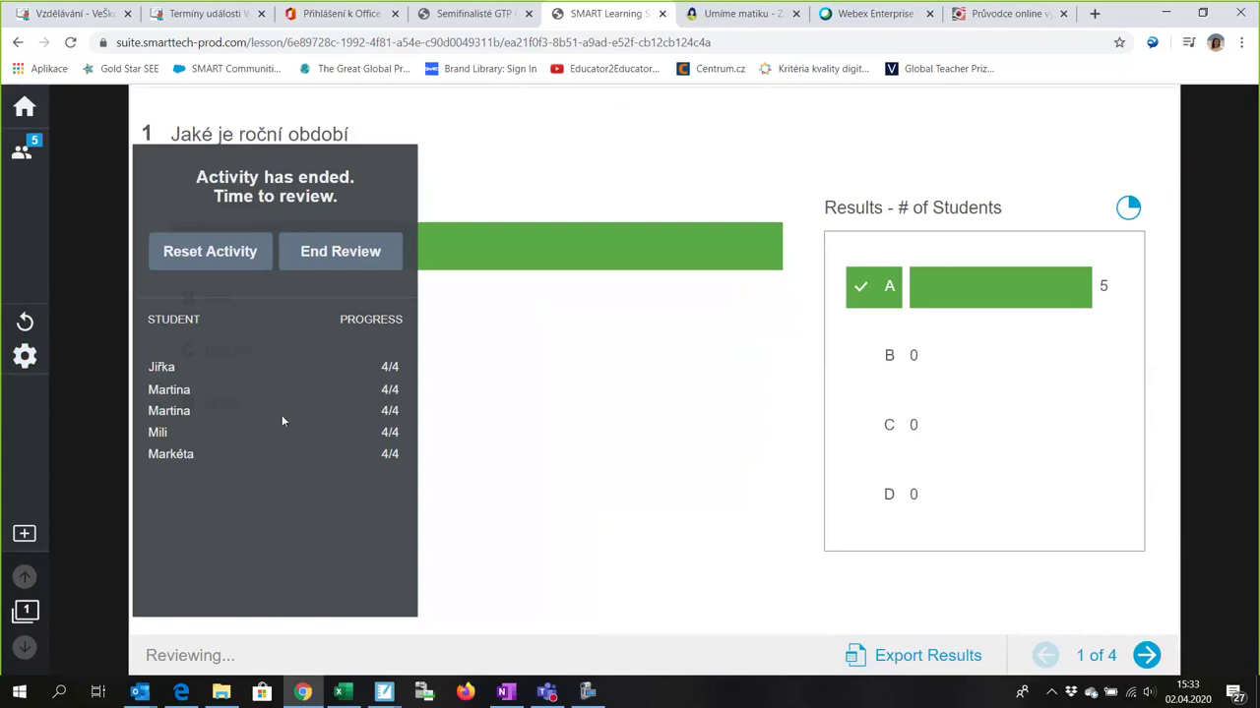
{"action": "left_click", "coordinate": [25, 355]}
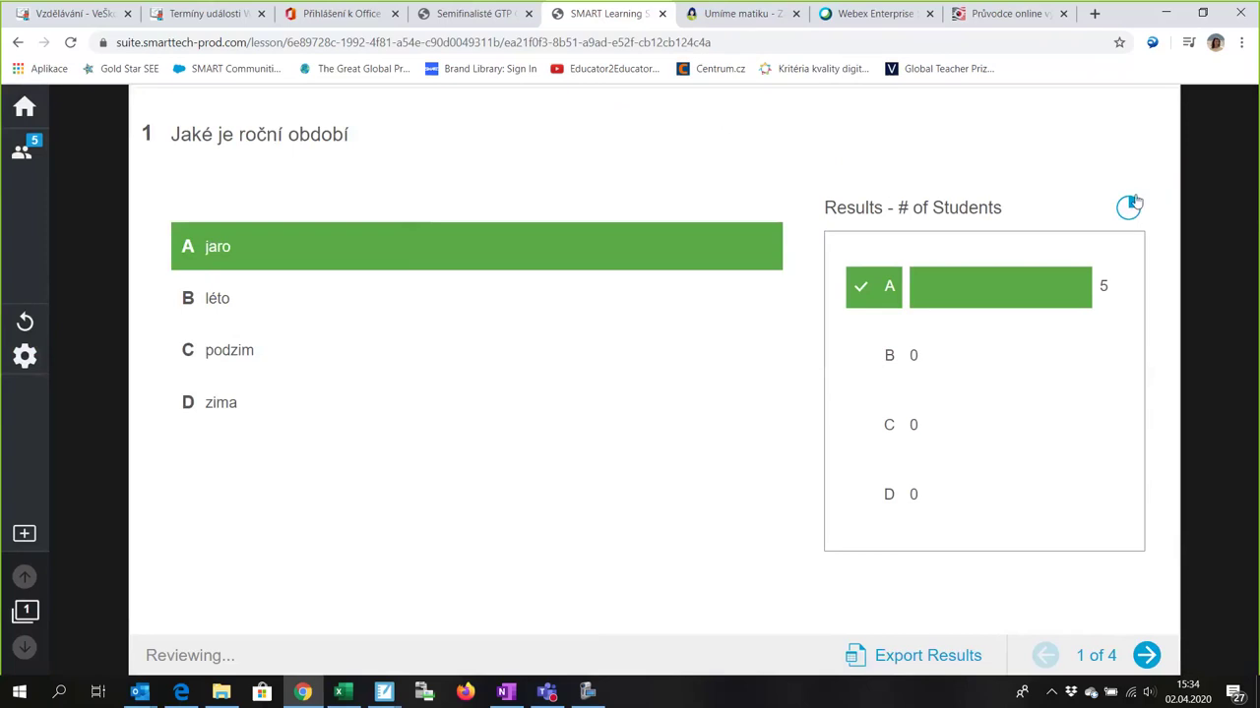
Step: Look through the class results of all four questions and return to the first one
{"action": "left_click", "coordinate": [1159, 664]}
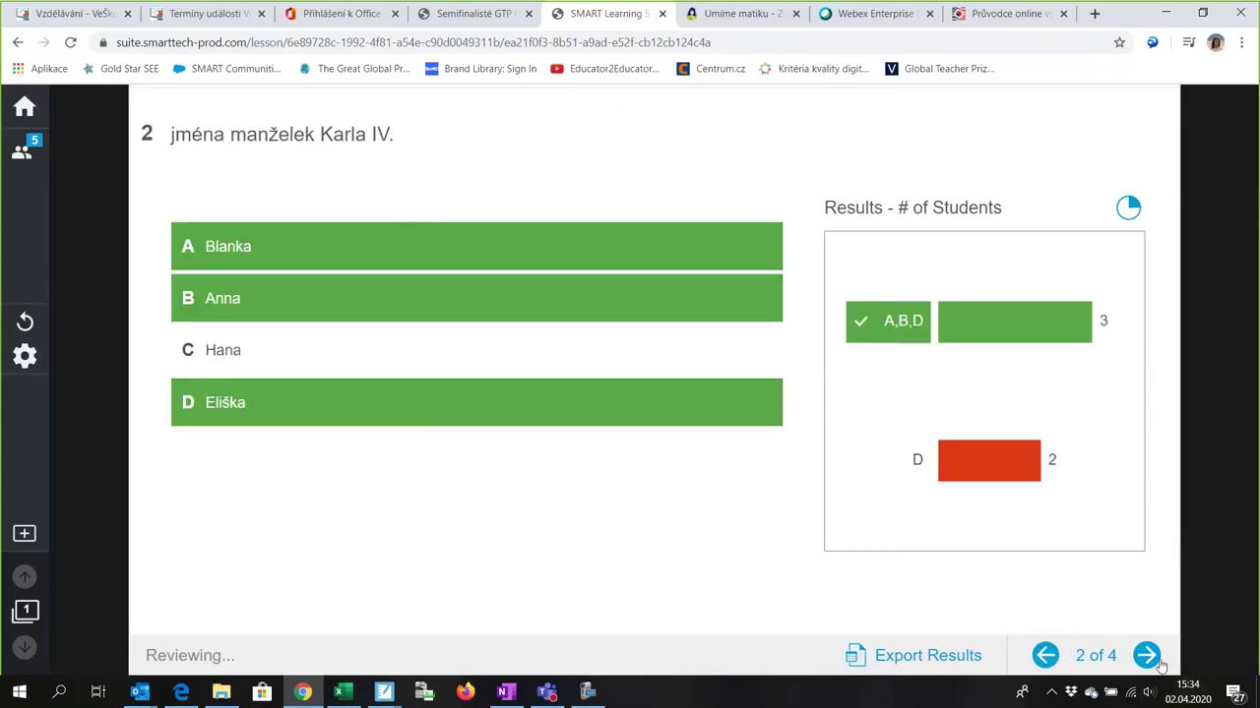
{"action": "left_click", "coordinate": [1159, 664]}
{"action": "left_click", "coordinate": [1159, 664]}
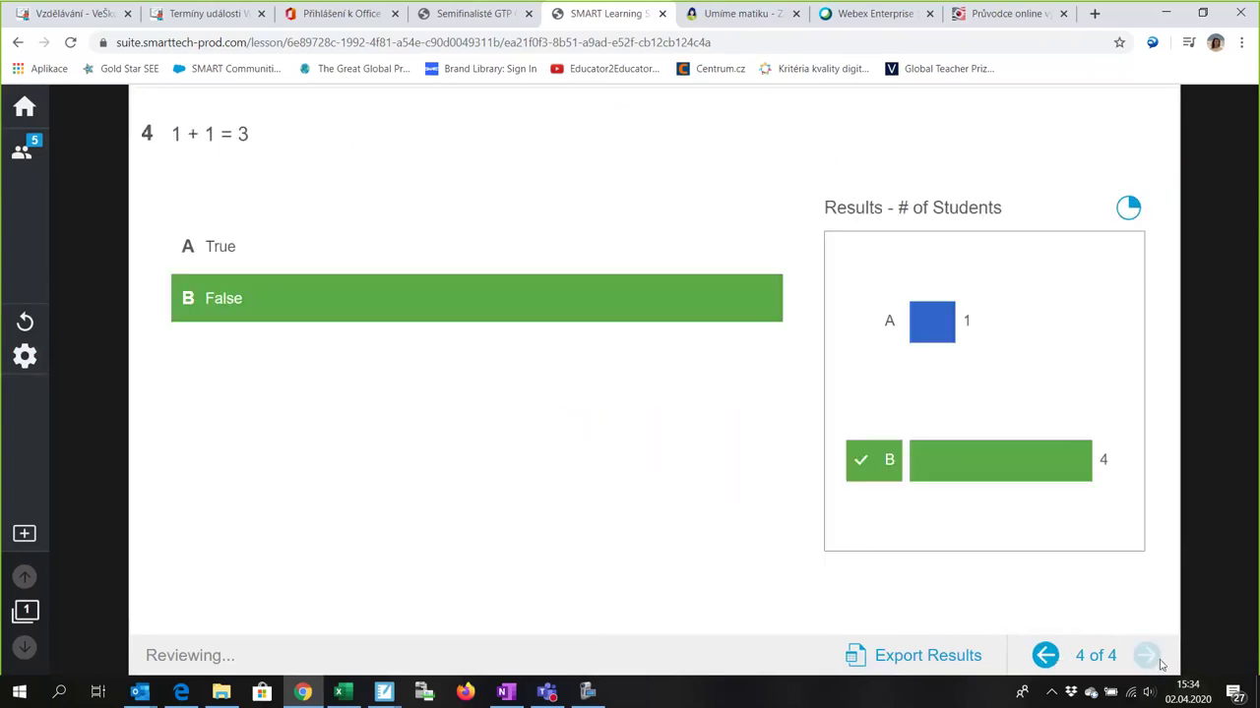
{"action": "left_click", "coordinate": [1046, 658]}
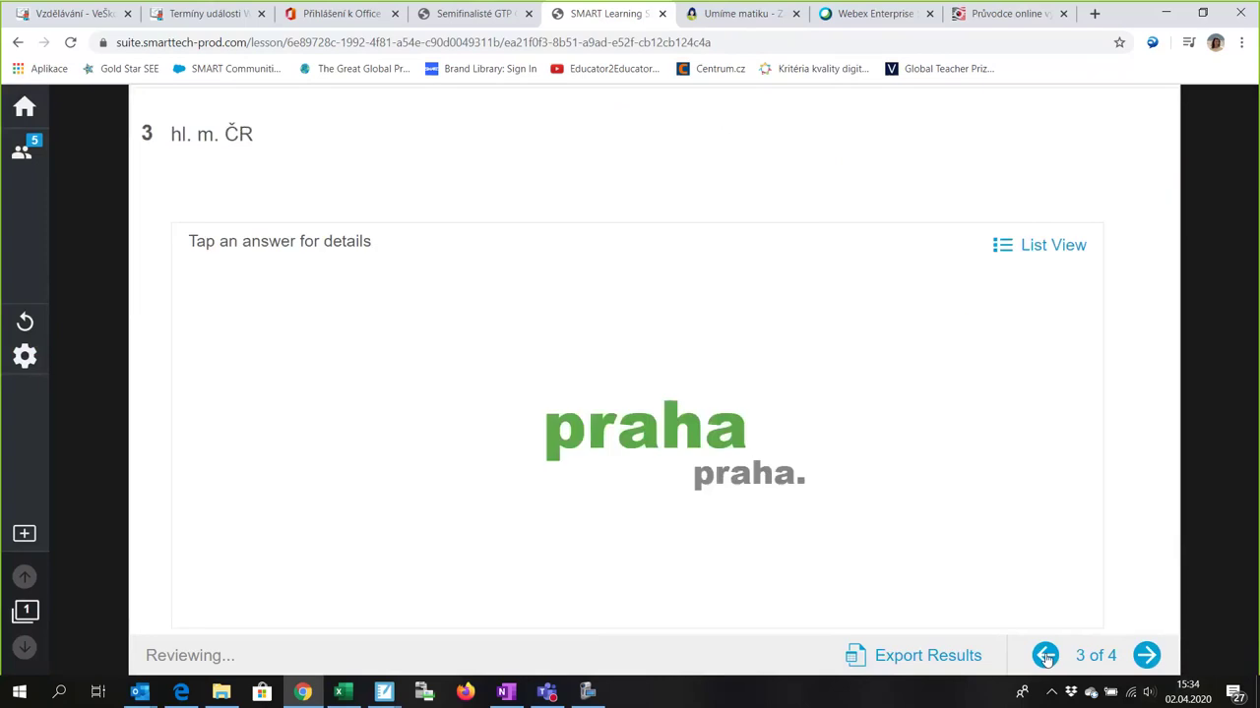
{"action": "left_click", "coordinate": [1046, 657]}
{"action": "left_click", "coordinate": [1046, 657]}
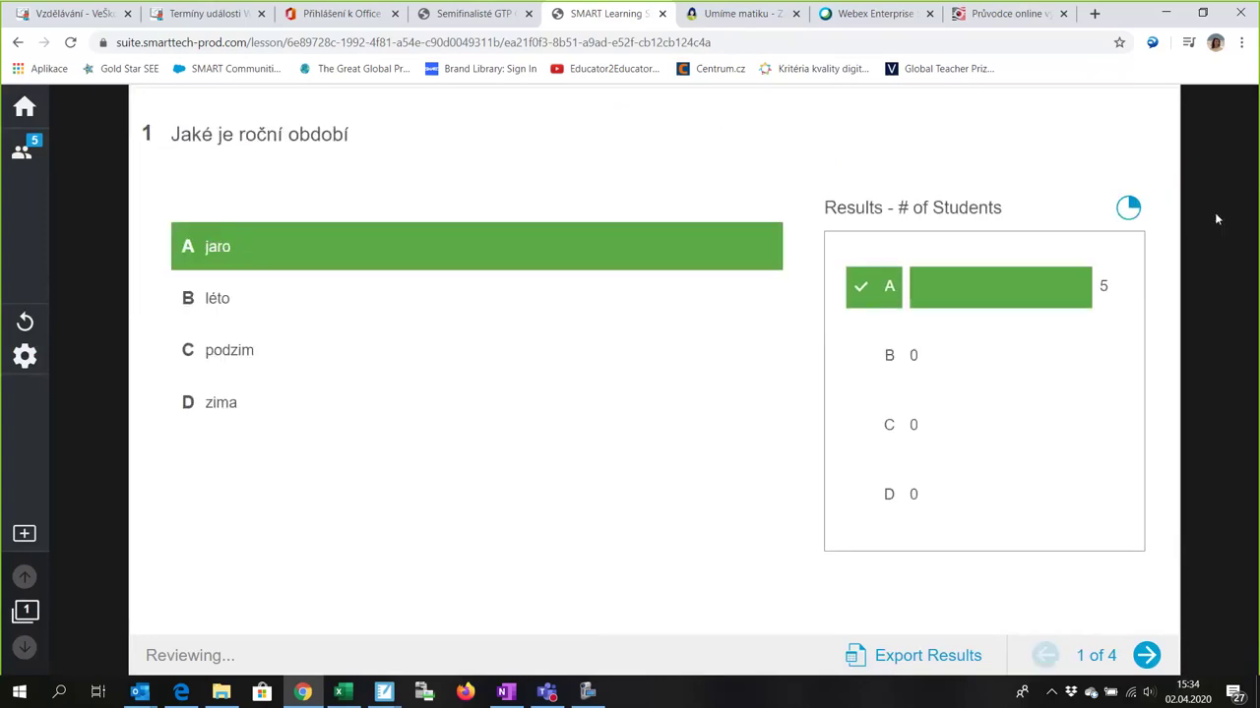
Step: Compare the pie and bar chart views of the results for questions 1 and 2
{"action": "left_click", "coordinate": [1125, 210]}
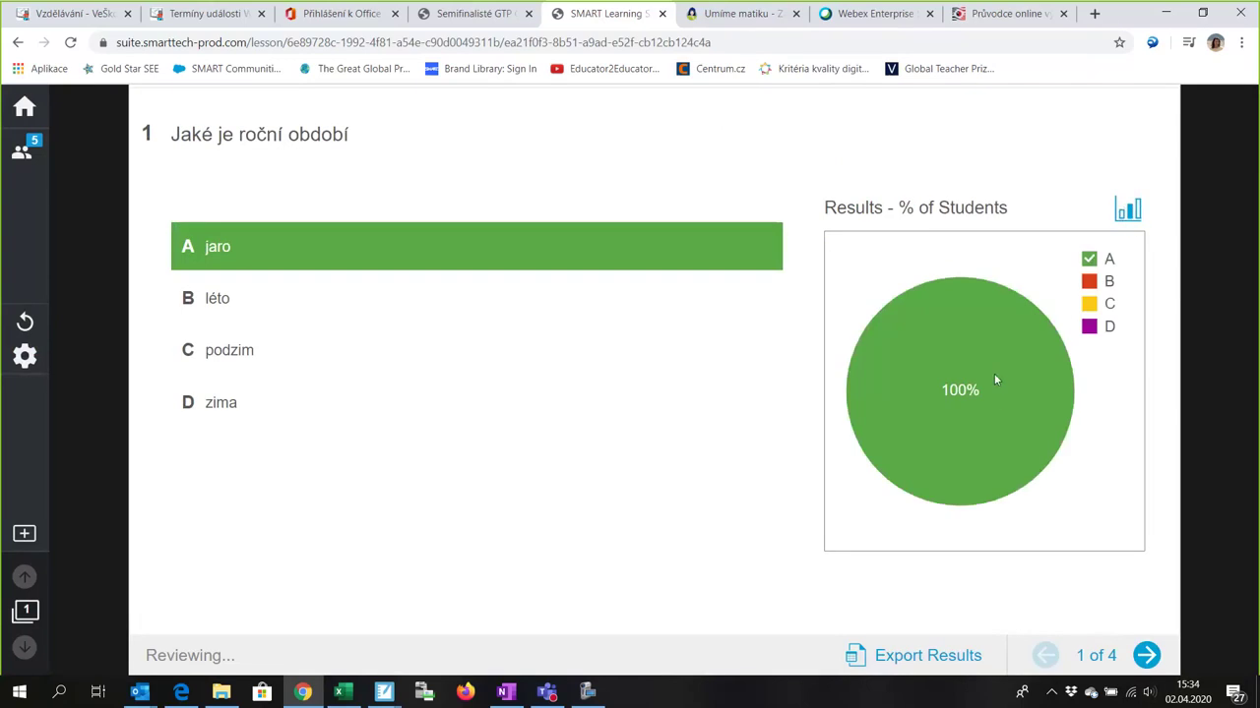
{"action": "left_click", "coordinate": [1133, 213]}
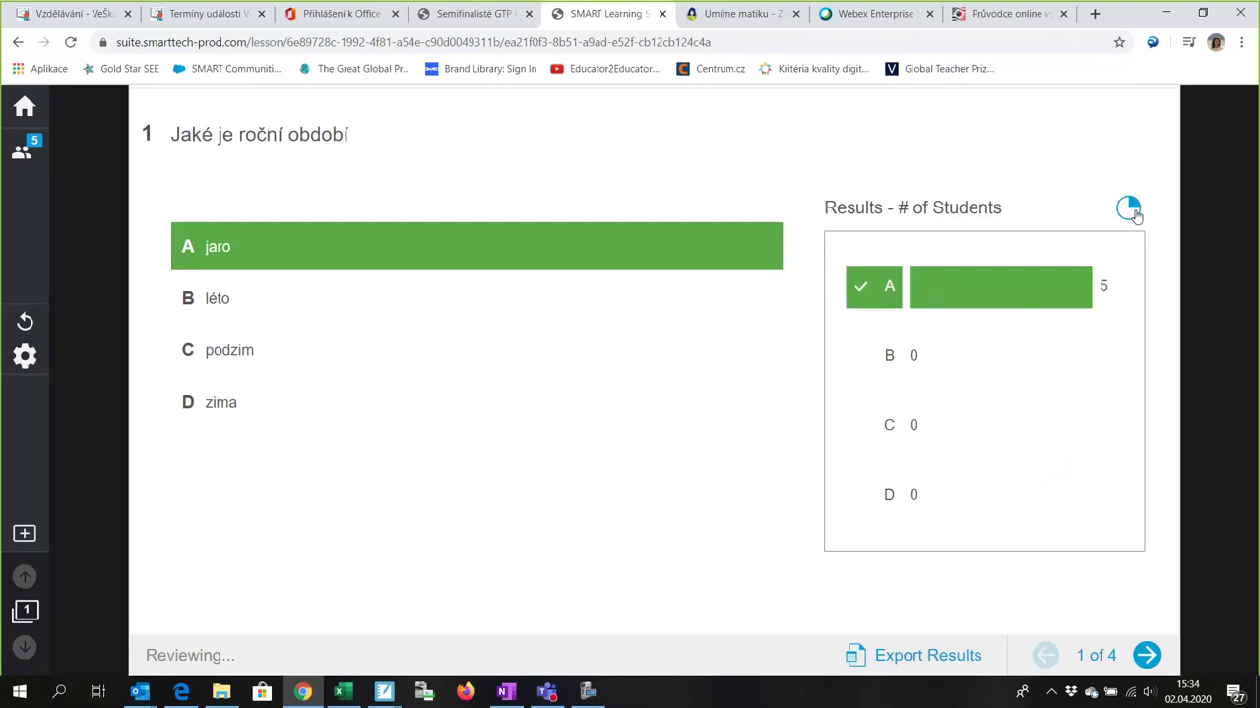
{"action": "left_click", "coordinate": [1147, 658]}
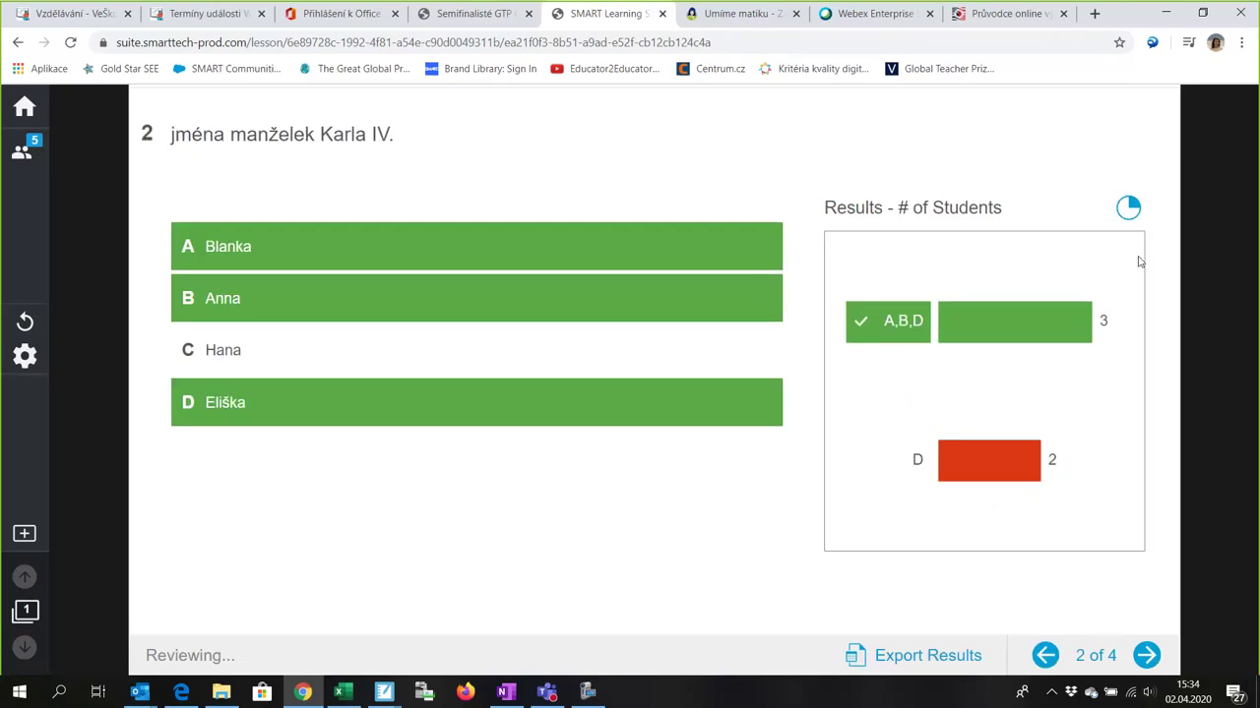
{"action": "left_click", "coordinate": [1124, 212]}
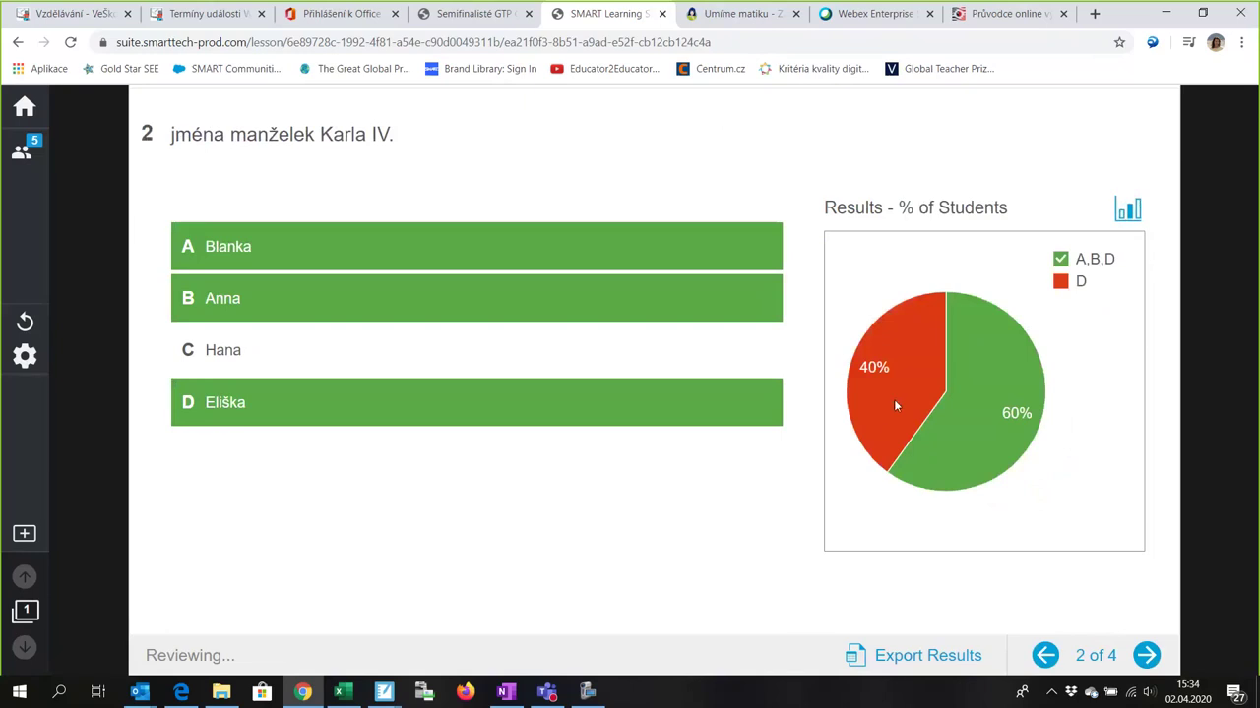
{"action": "left_click", "coordinate": [1134, 211]}
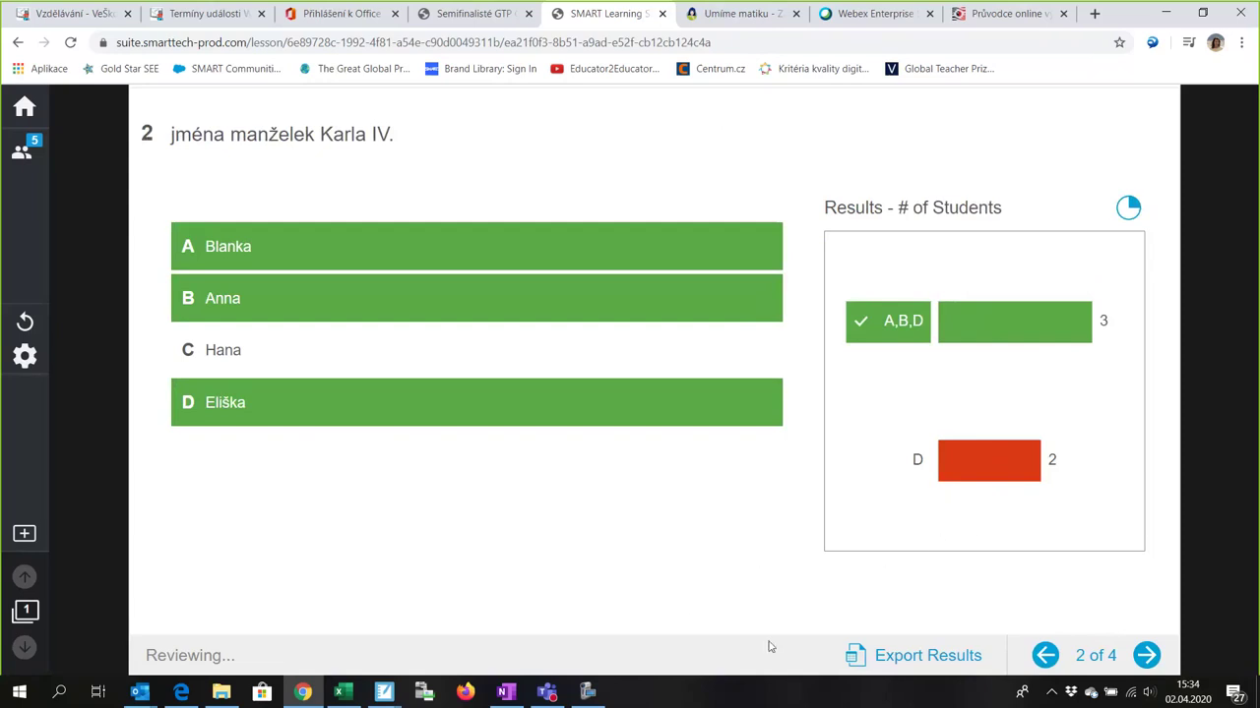
{"action": "left_click", "coordinate": [763, 703]}
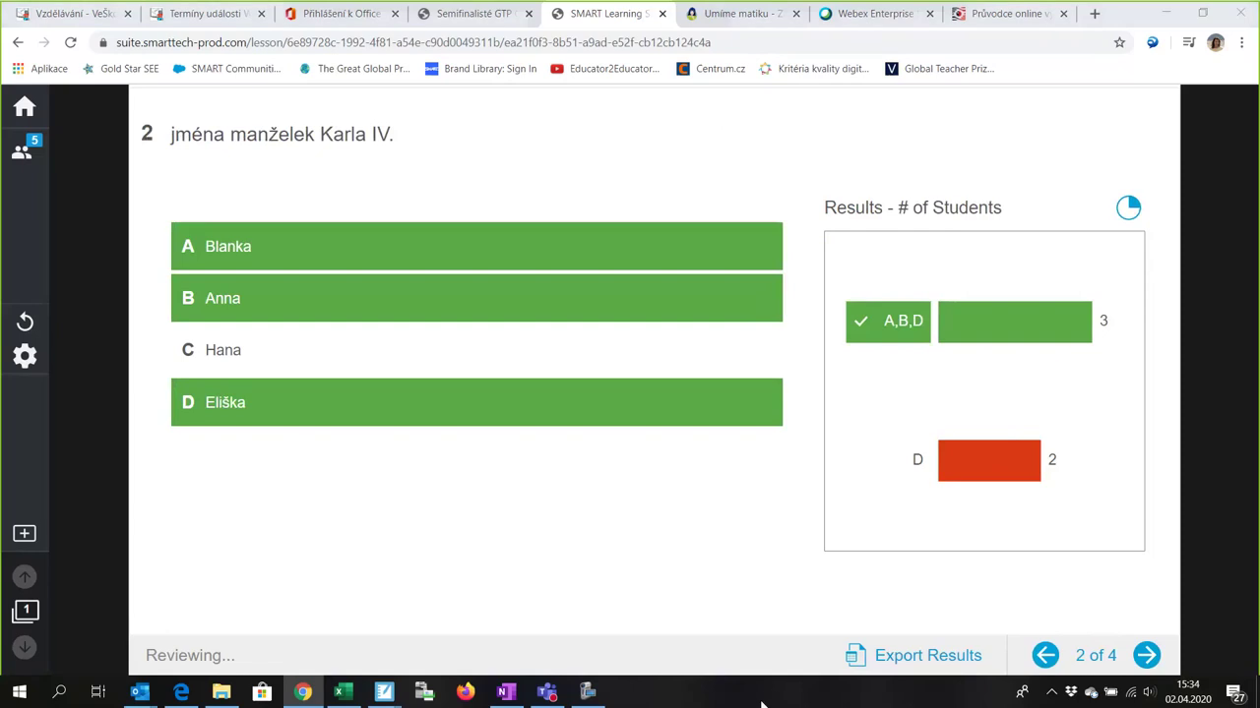
Step: Export the results as the Excel worksheet response_2020-04-02_1534 to the 04022020_SLSO_aktivity folder and open the file in Excel
{"action": "left_click", "coordinate": [903, 659]}
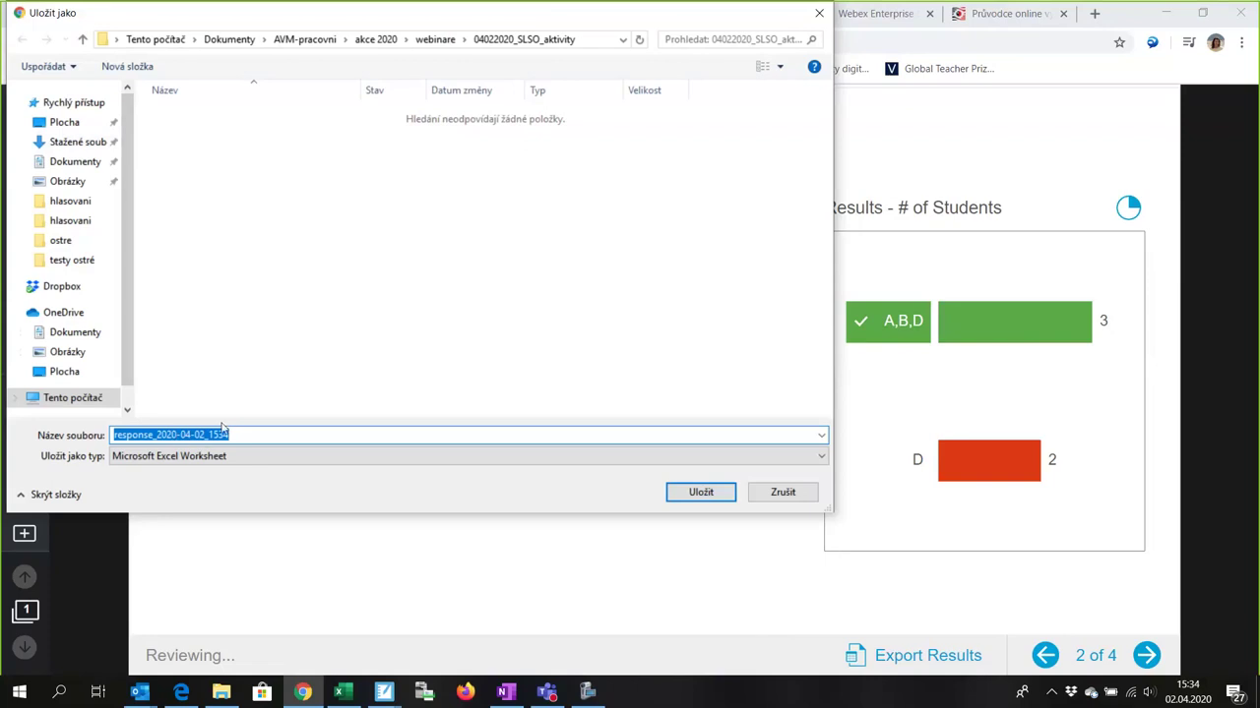
{"action": "left_click", "coordinate": [702, 499]}
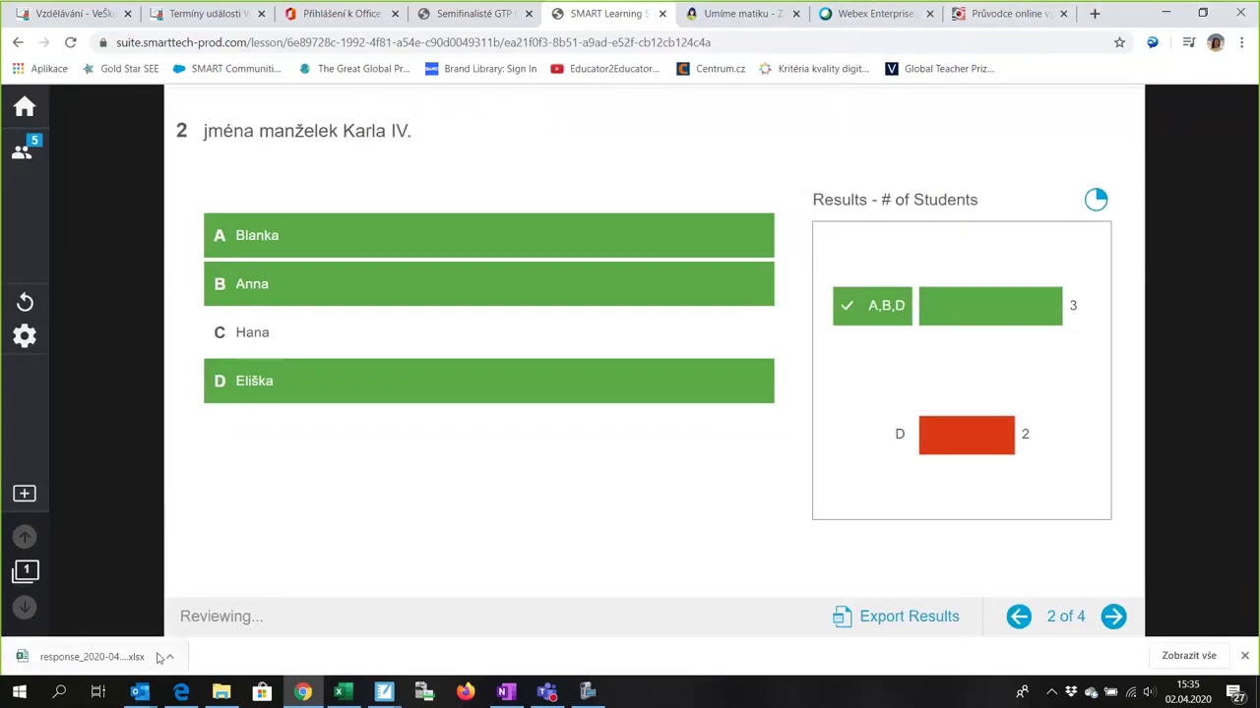
{"action": "left_click", "coordinate": [171, 659]}
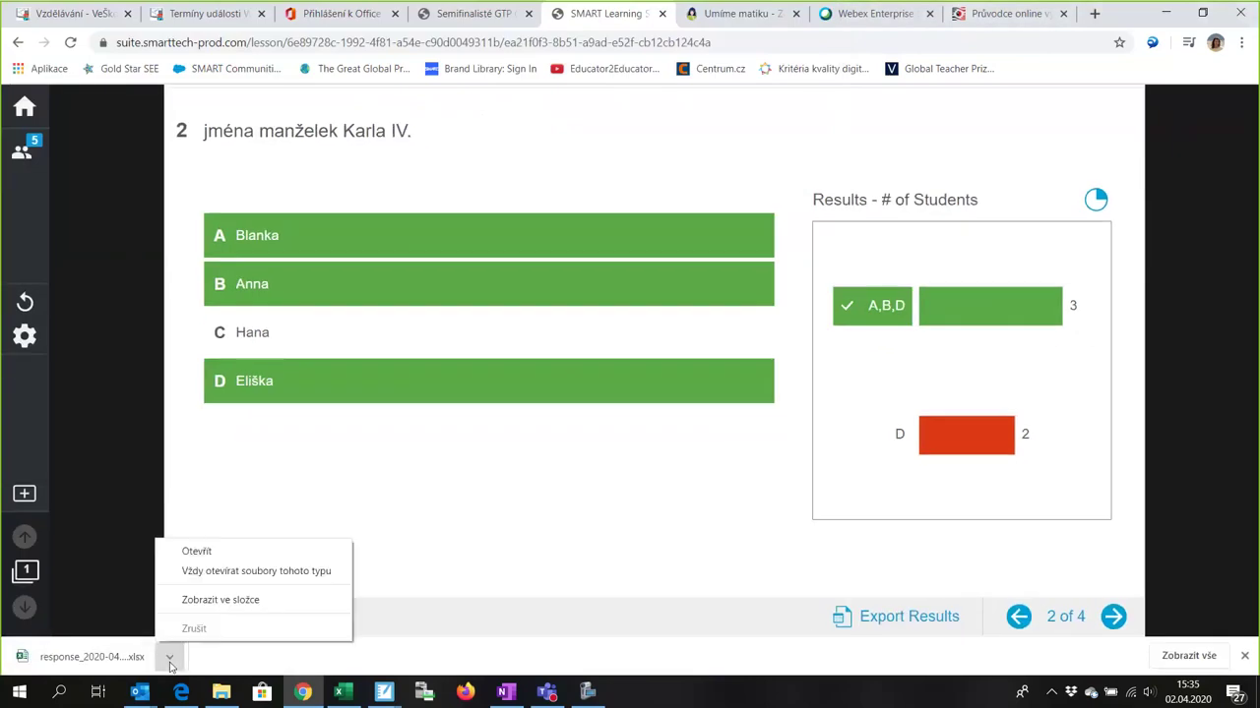
{"action": "left_click", "coordinate": [196, 552]}
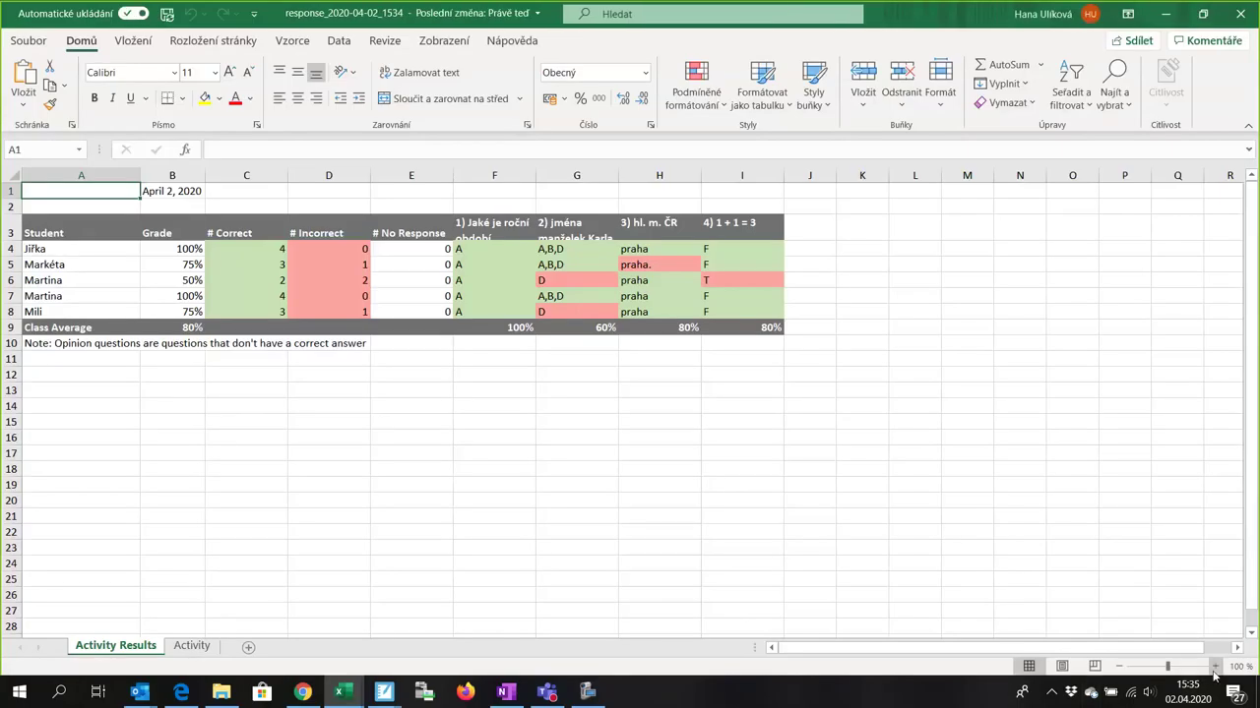
Step: Insert a new column before "# Correct" in the Activity Results sheet and enter "známky" as its header
{"action": "left_click", "coordinate": [1215, 667]}
{"action": "left_click", "coordinate": [1214, 666]}
{"action": "left_click", "coordinate": [1212, 667]}
{"action": "left_click", "coordinate": [1212, 667]}
{"action": "left_click", "coordinate": [1213, 667]}
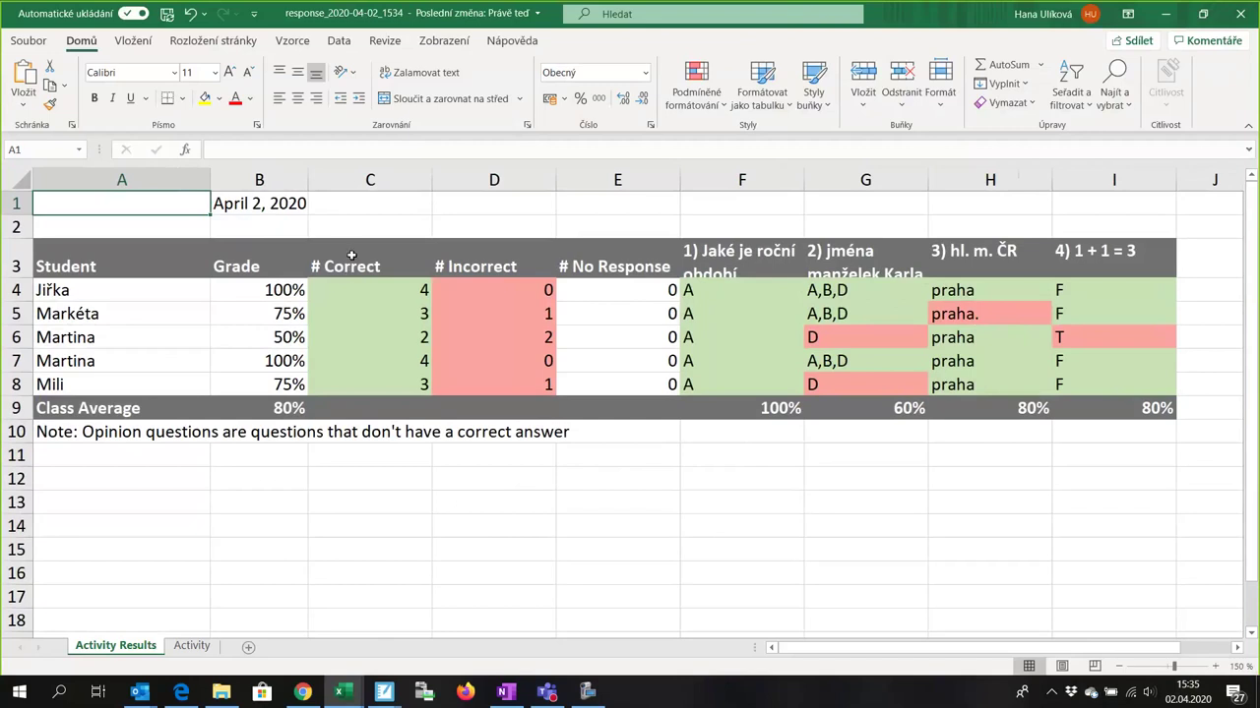
{"action": "right_click", "coordinate": [369, 178]}
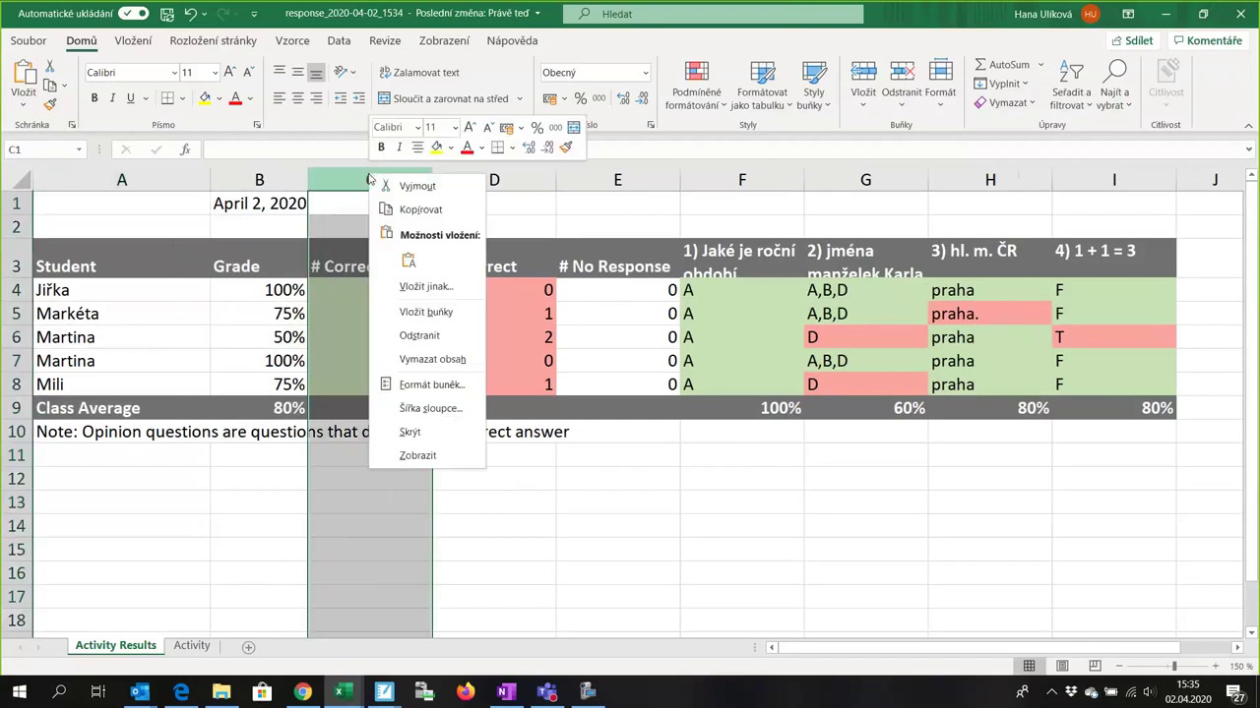
{"action": "left_click", "coordinate": [428, 312]}
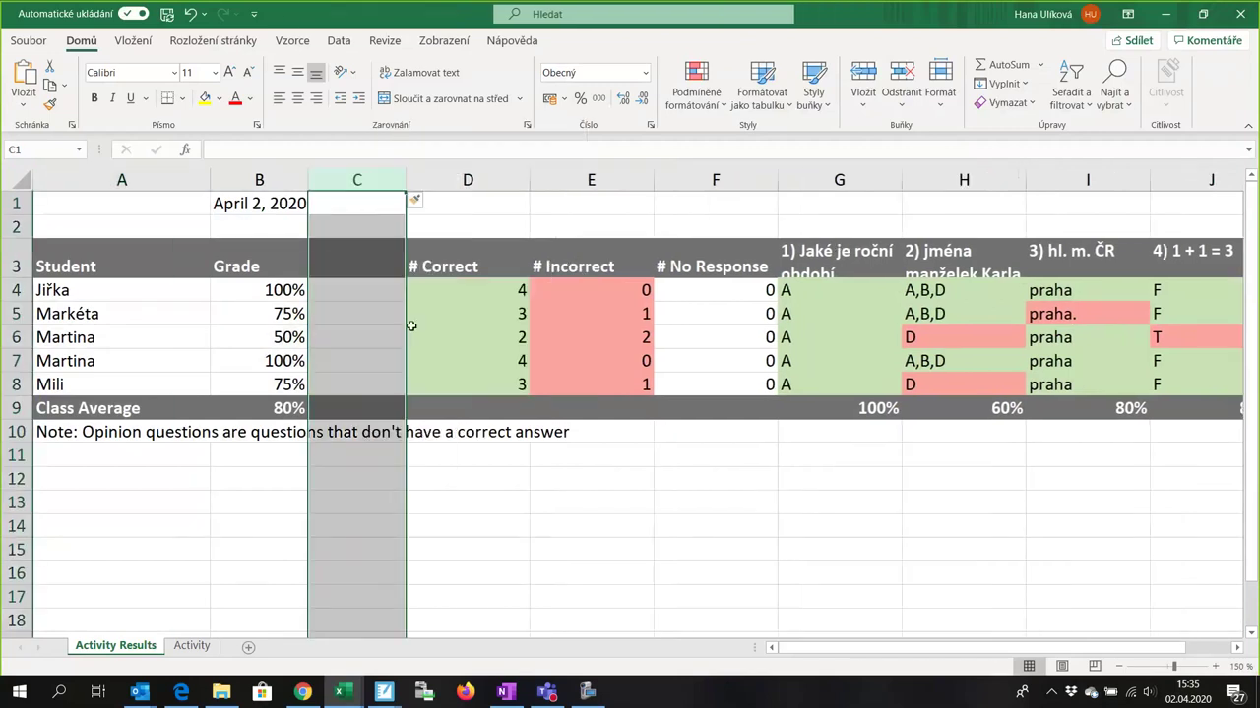
{"action": "left_click", "coordinate": [366, 256]}
{"action": "type", "text": "z"}
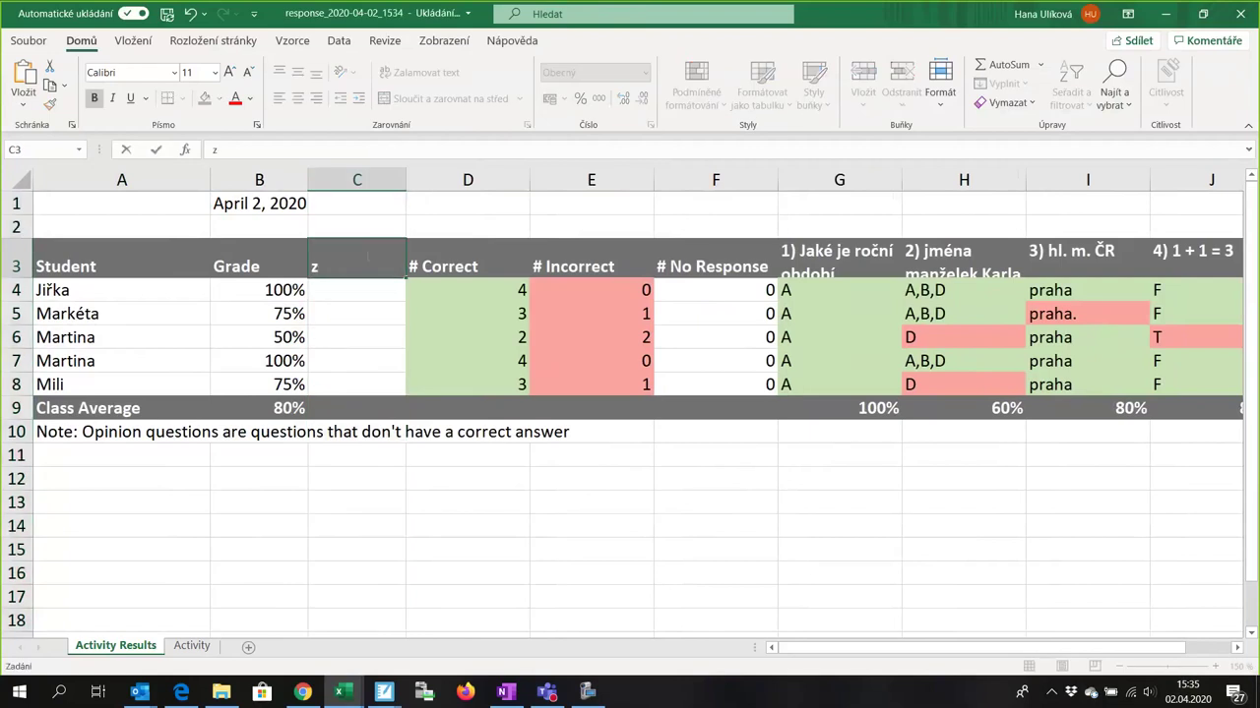
{"action": "type", "text": "námky"}
Step: Format the student cells C4:C8 of the "známky" column as Number (Číslo)
{"action": "left_click_drag", "start_coordinate": [346, 289], "coordinate": [342, 377]}
{"action": "right_click", "coordinate": [332, 297]}
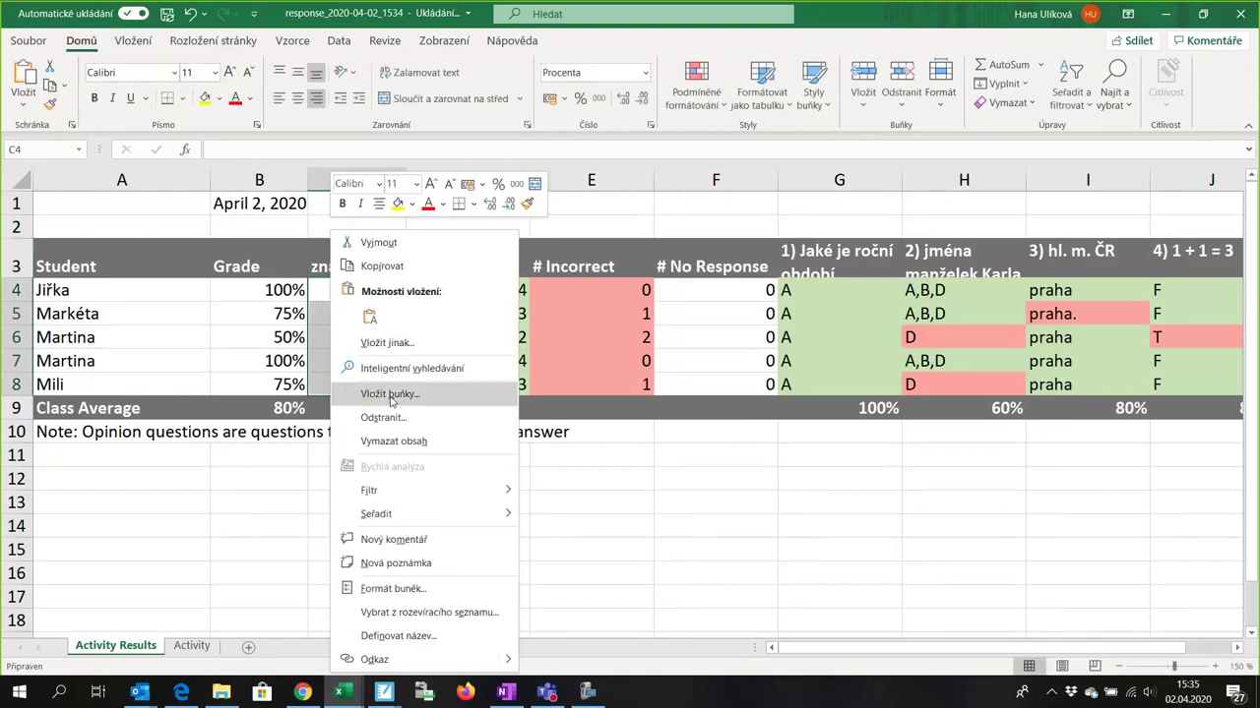
{"action": "left_click", "coordinate": [407, 588]}
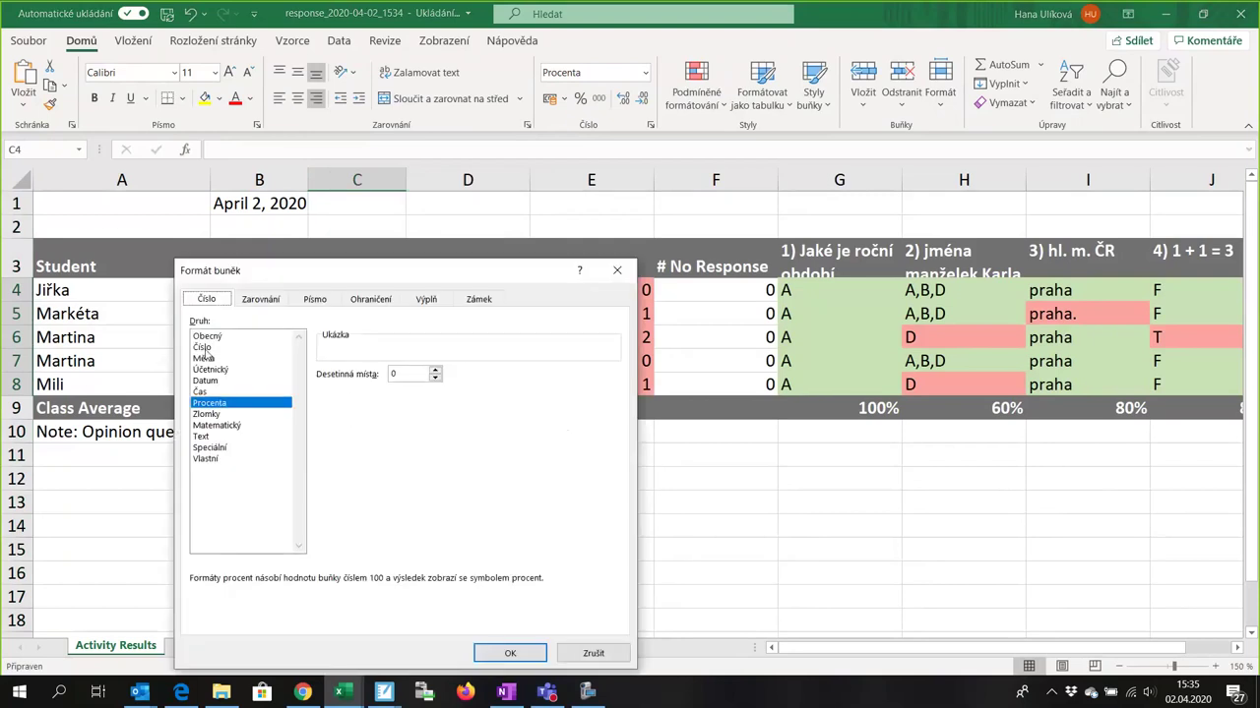
{"action": "left_click", "coordinate": [203, 349]}
{"action": "left_click", "coordinate": [509, 653]}
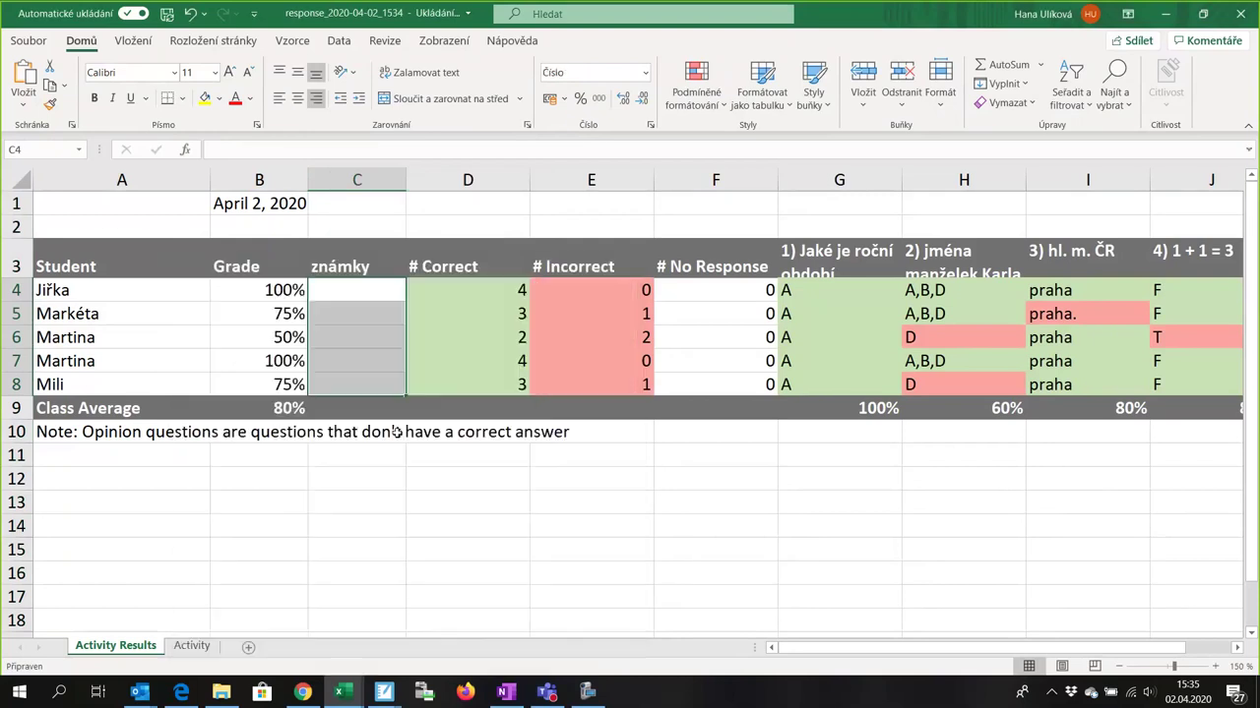
Step: Enter the marks 1, 2, 3, 1 and 2 for the five students in cells C4 to C8
{"action": "left_click", "coordinate": [365, 286]}
{"action": "type", "text": "1"}
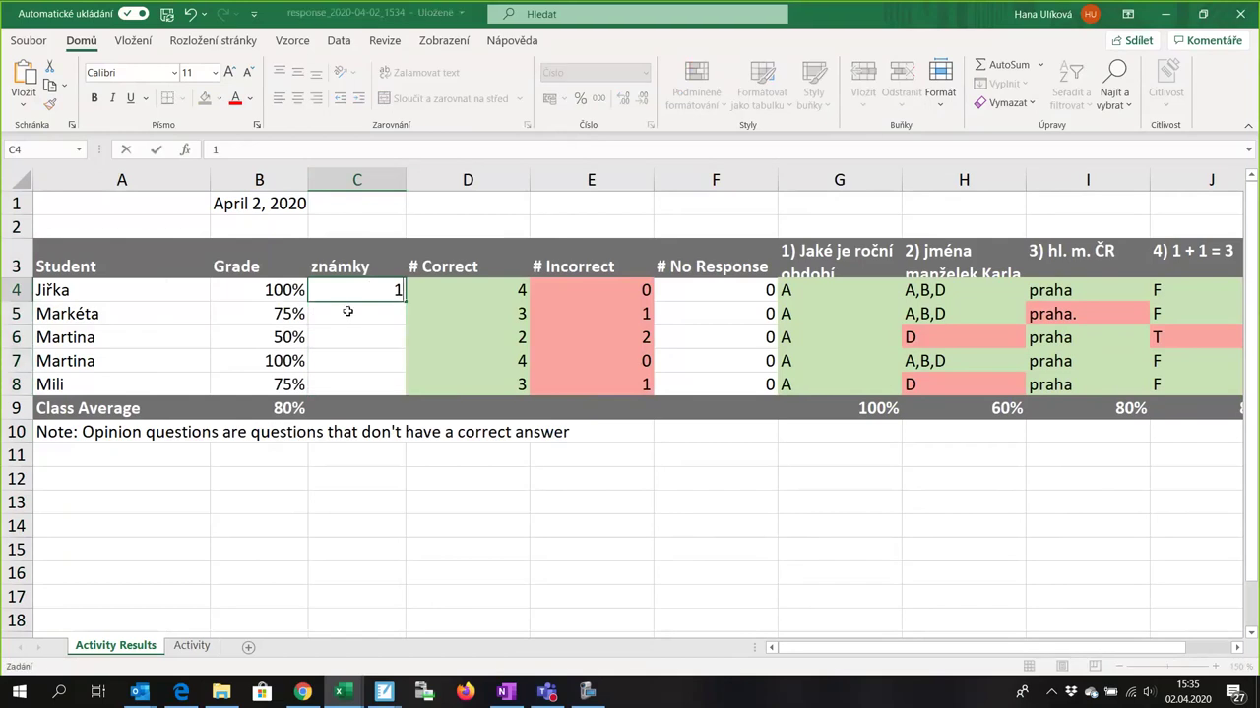
{"action": "key", "text": "Return"}
{"action": "type", "text": "2"}
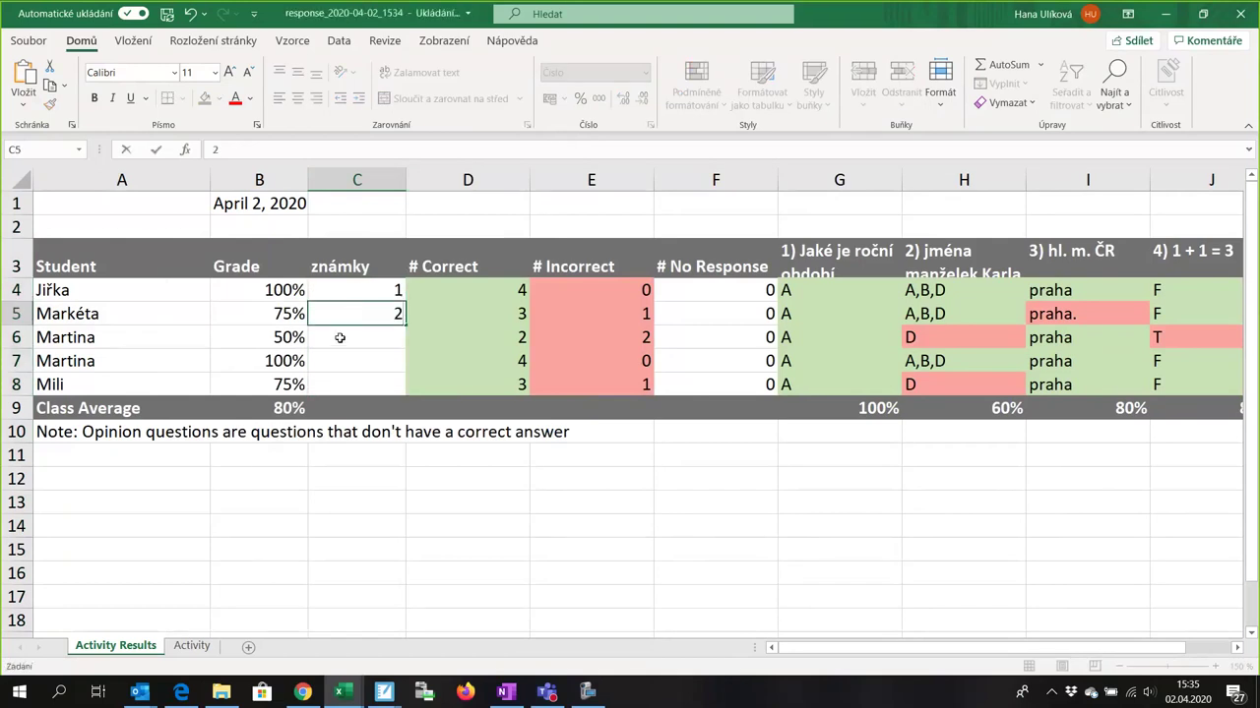
{"action": "key", "text": "Return"}
{"action": "type", "text": "3"}
{"action": "key", "text": "Return"}
{"action": "type", "text": "1"}
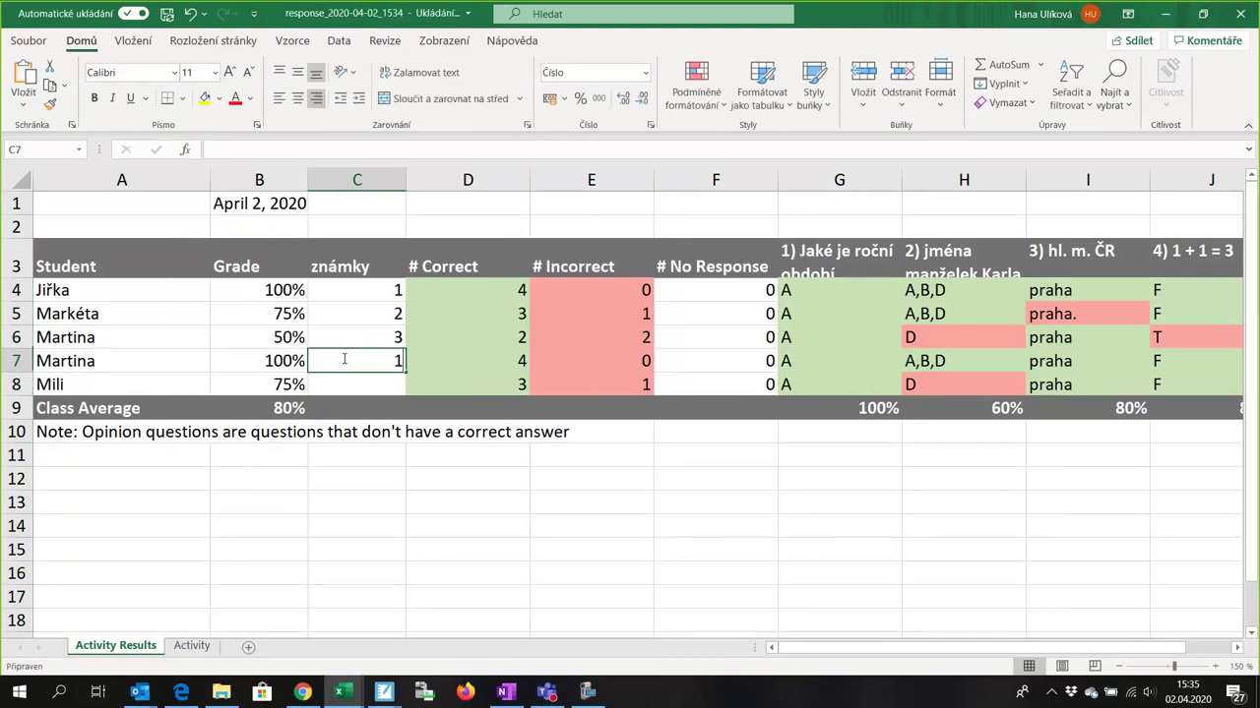
{"action": "key", "text": "Return"}
{"action": "type", "text": "2"}
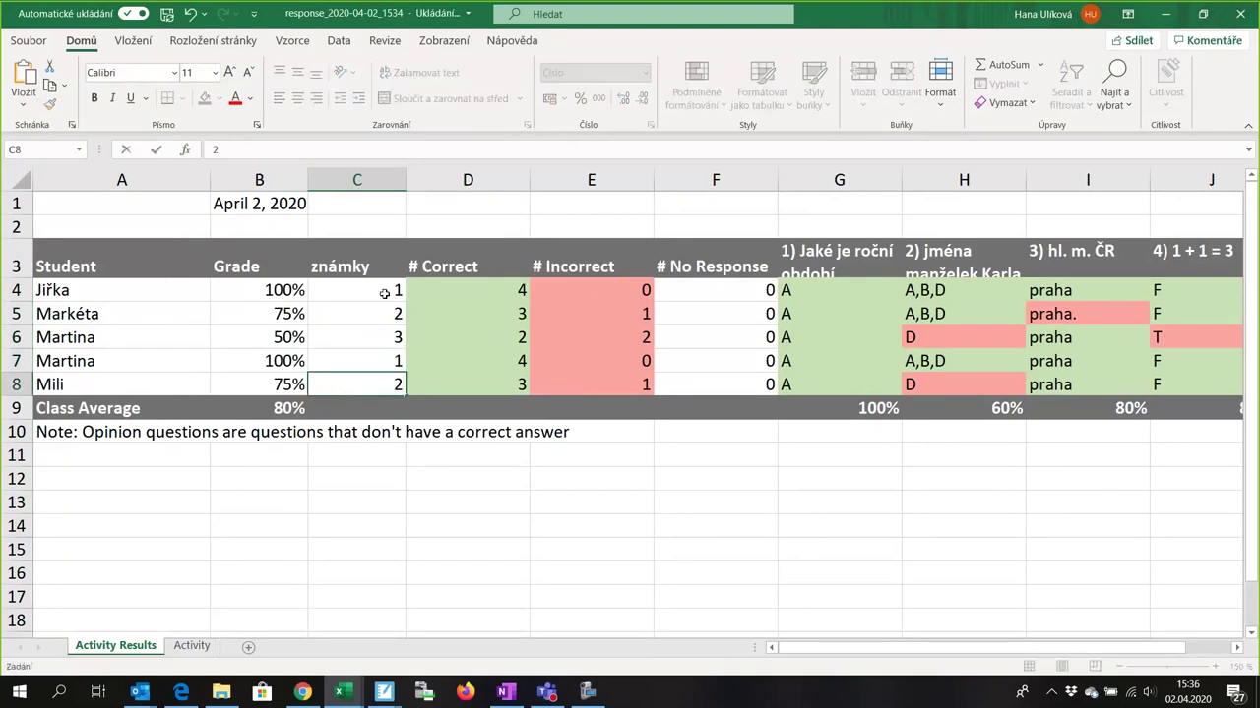
{"action": "left_click", "coordinate": [386, 465]}
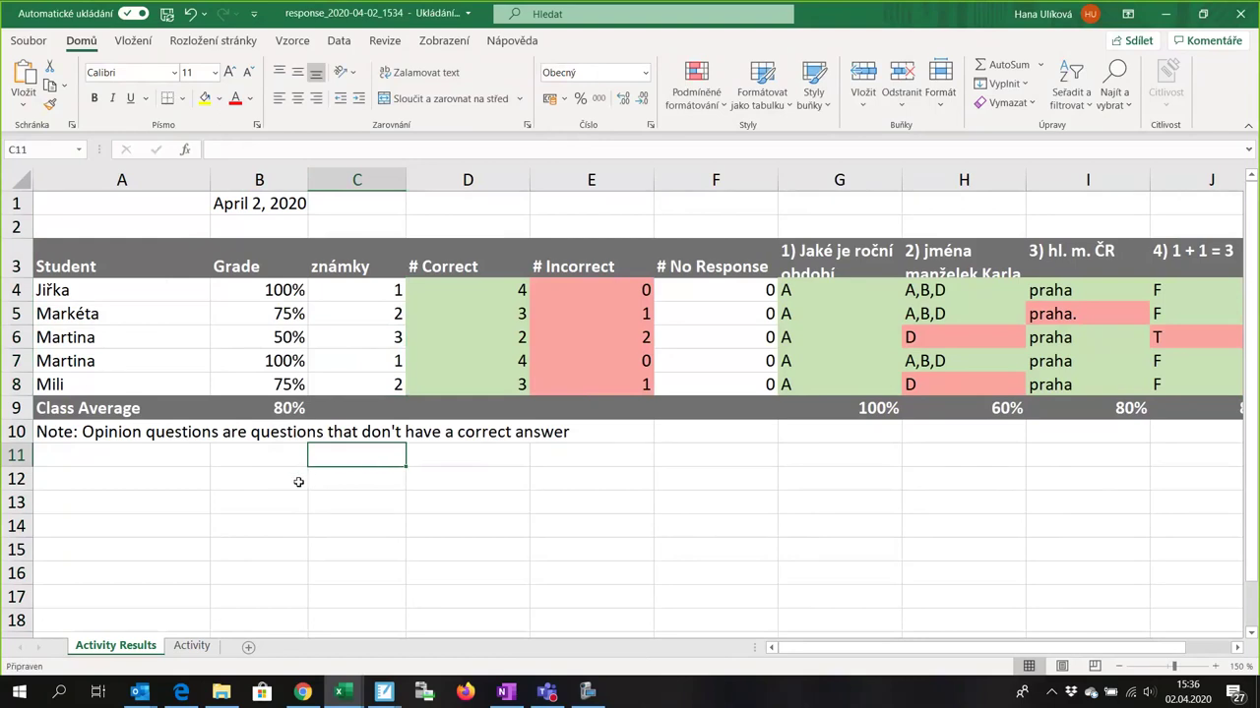
Step: Remove the fill colour from the answer cells C4:F7 on the Activity sheet and return to the Activity Results sheet
{"action": "left_click", "coordinate": [193, 647]}
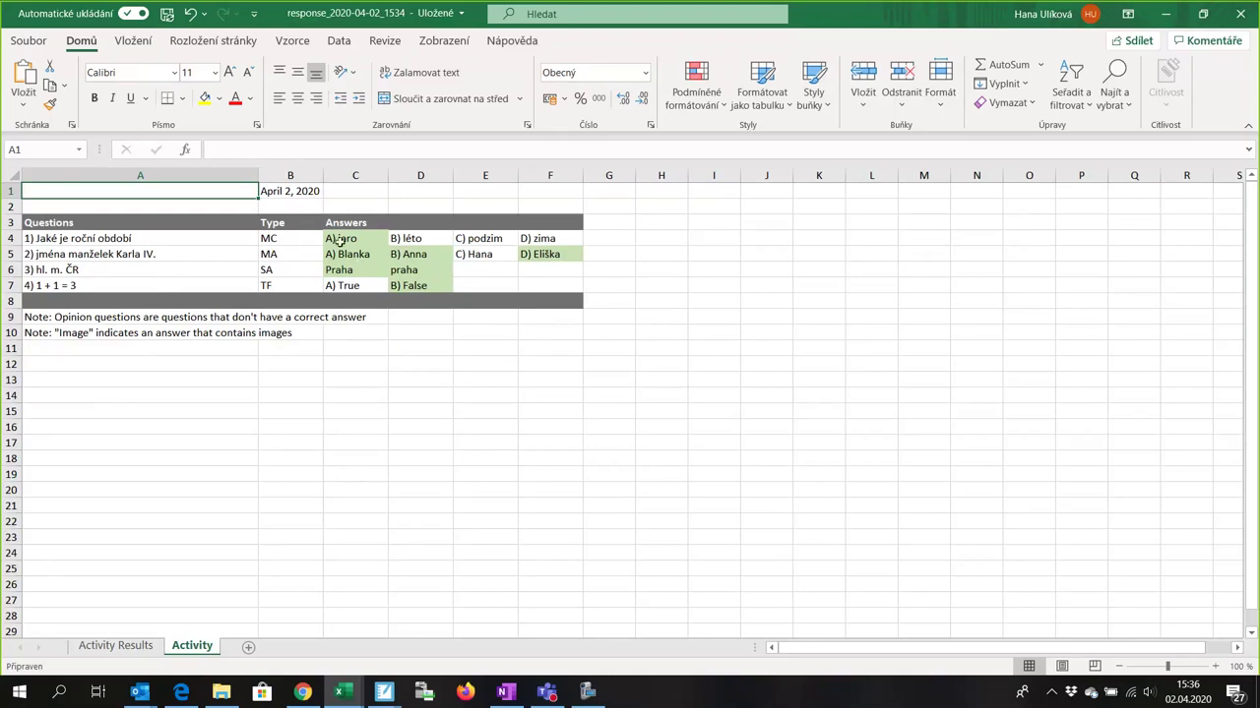
{"action": "left_click_drag", "start_coordinate": [338, 238], "coordinate": [531, 286]}
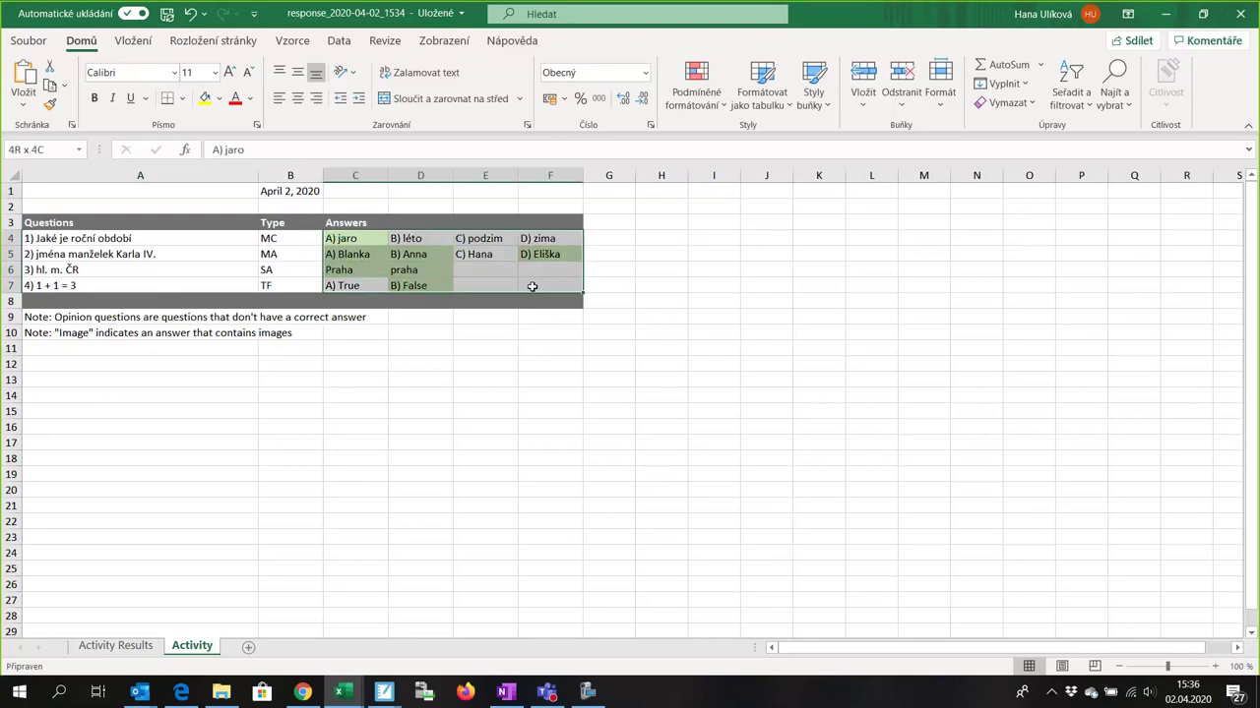
{"action": "left_click", "coordinate": [221, 98]}
{"action": "left_click", "coordinate": [531, 372]}
{"action": "left_click", "coordinate": [549, 379]}
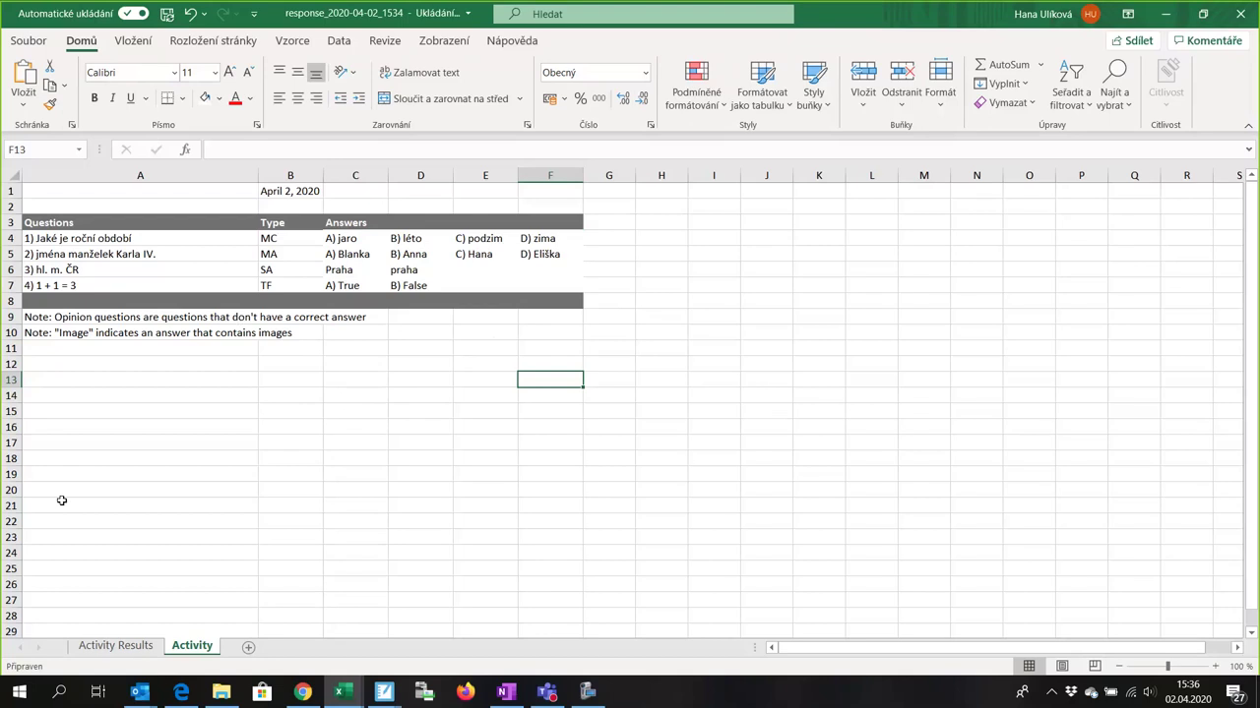
{"action": "left_click", "coordinate": [118, 646]}
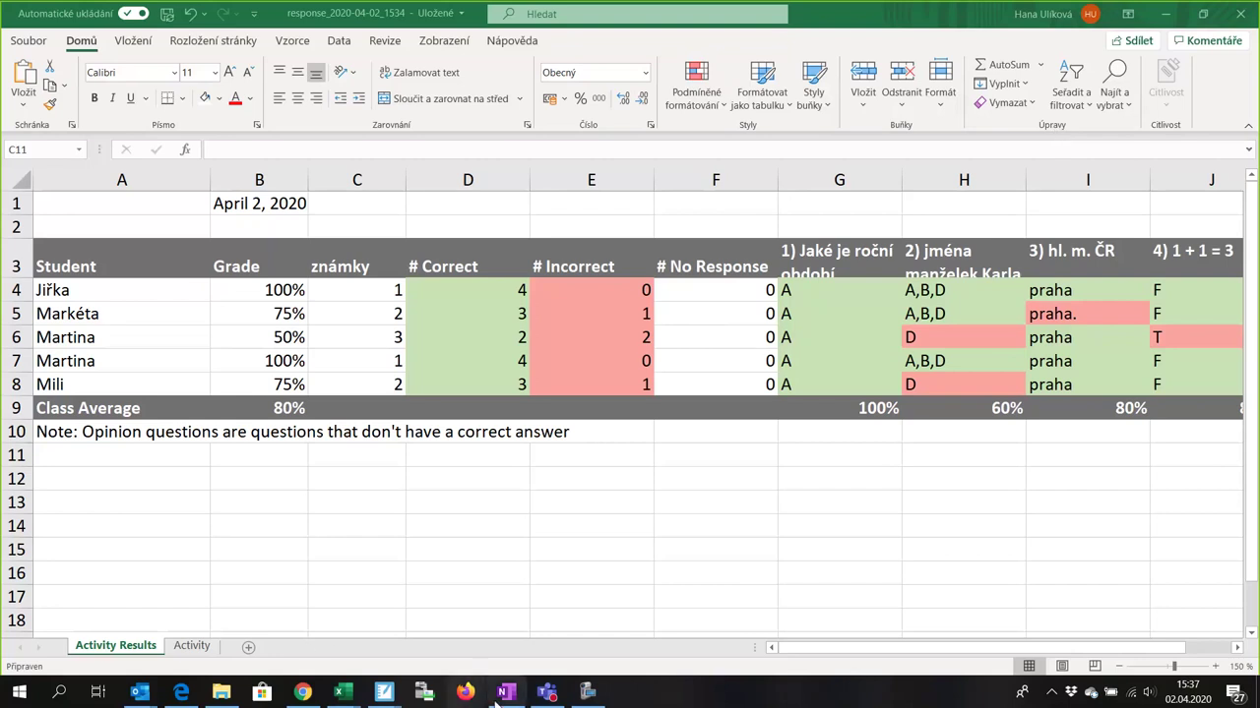
Step: Switch to Chrome, go back to the lesson library, and open the "pokosne hlas." lesson's Response questions for editing
{"action": "left_click", "coordinate": [301, 695]}
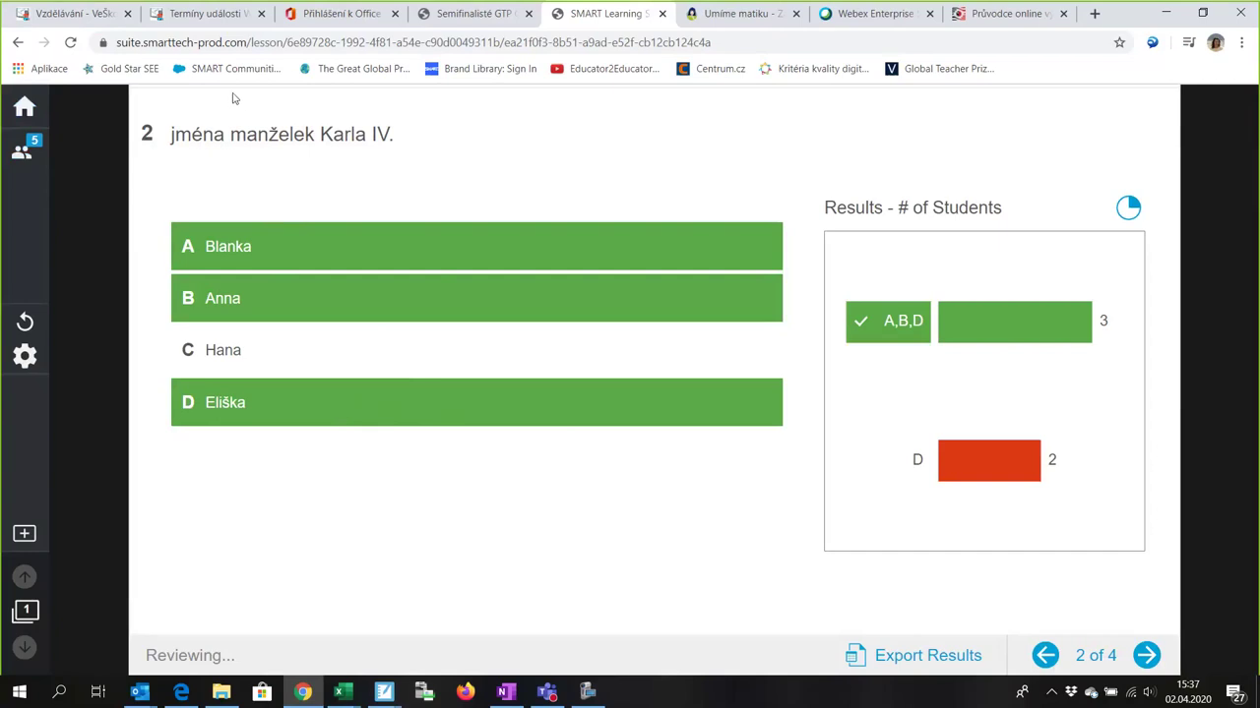
{"action": "left_click", "coordinate": [27, 106]}
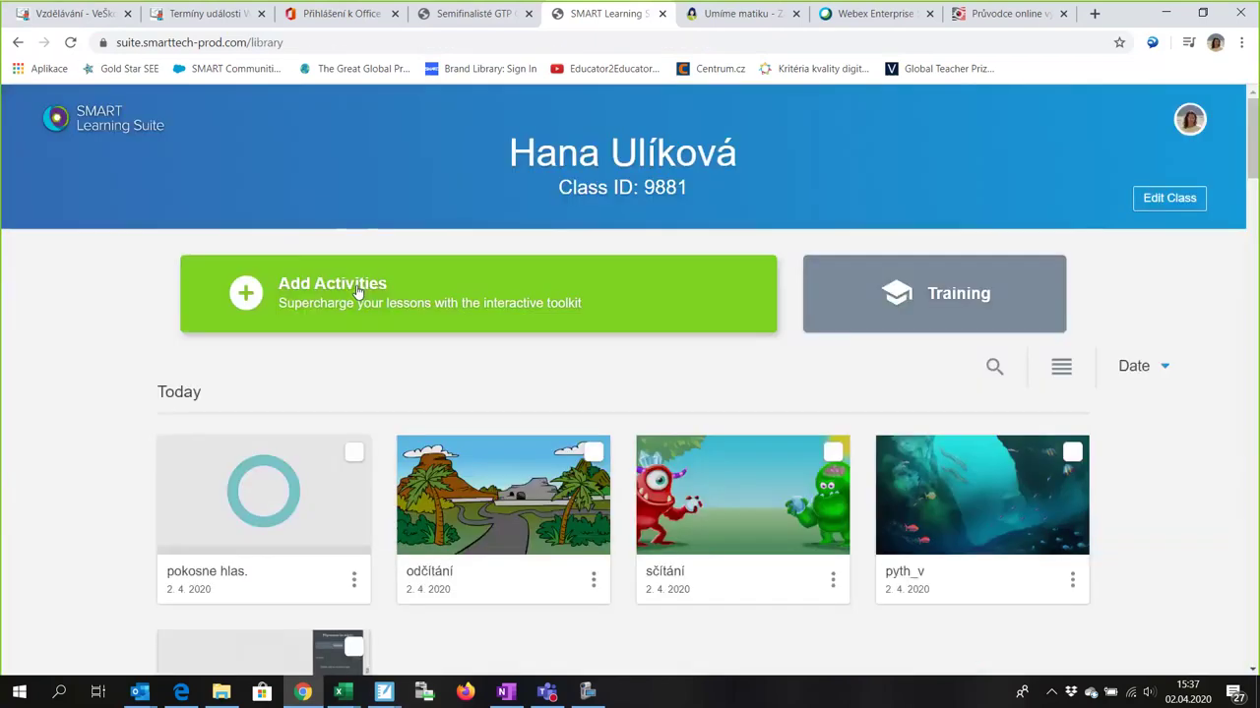
{"action": "left_click", "coordinate": [264, 521]}
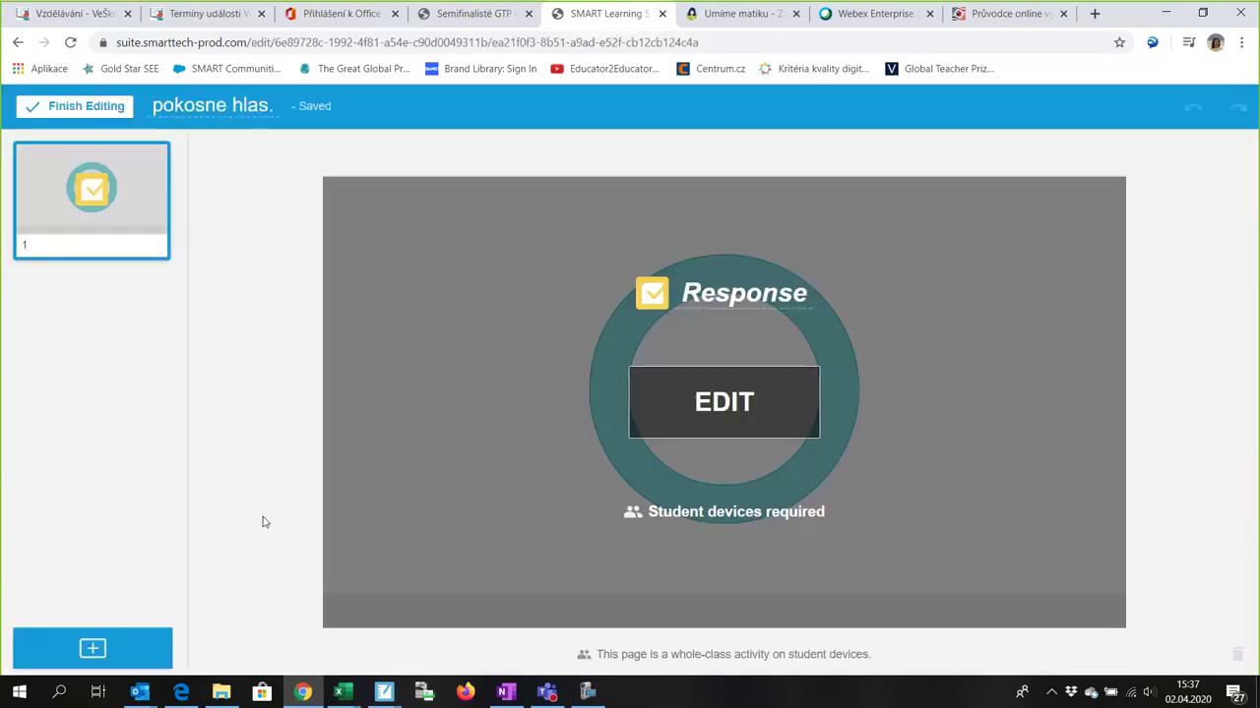
{"action": "left_click", "coordinate": [724, 408]}
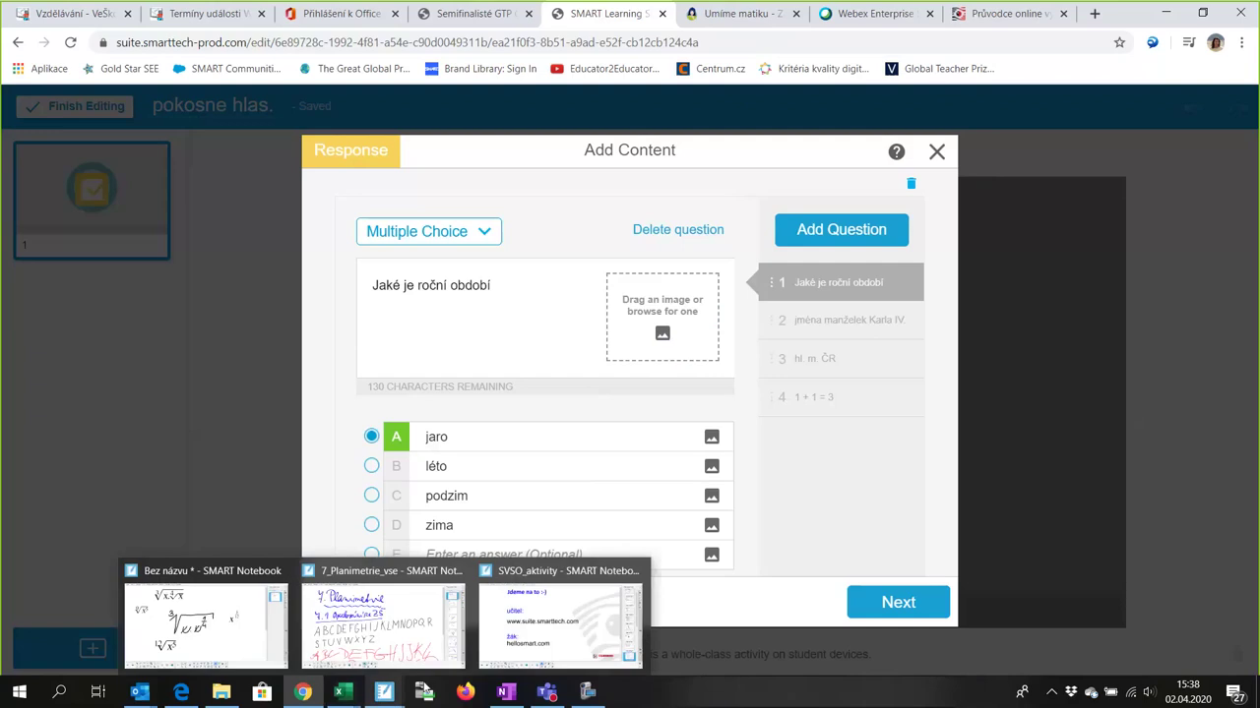
Step: Switch to the SVSO_aktivity presentation in SMART Notebook and show its last page, the thank-you slide
{"action": "left_click", "coordinate": [560, 620]}
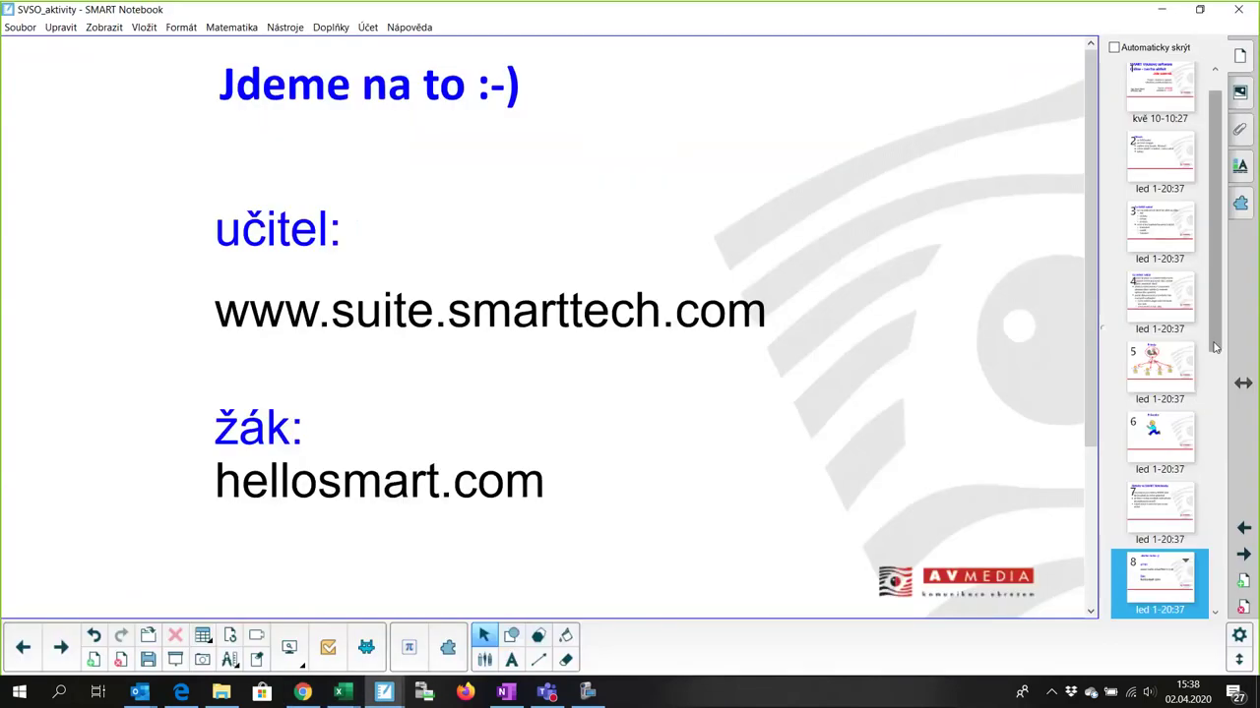
{"action": "left_click_drag", "start_coordinate": [1216, 347], "coordinate": [1186, 602]}
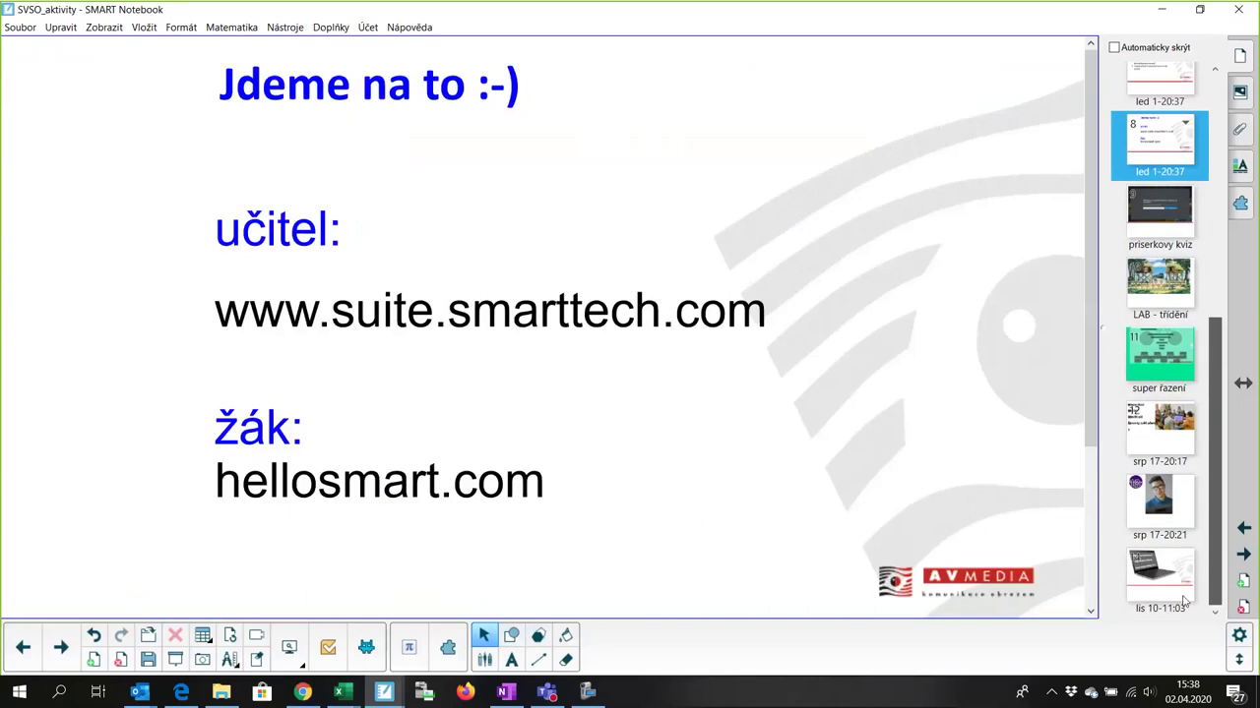
{"action": "left_click", "coordinate": [1130, 569]}
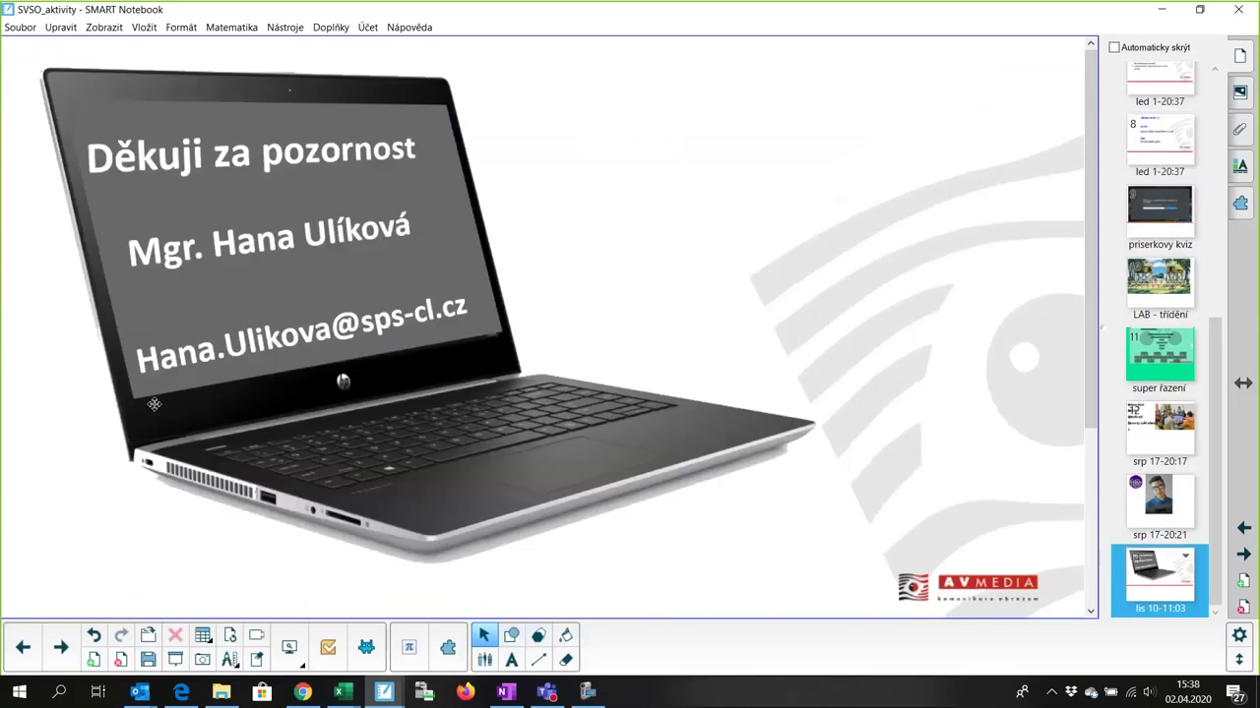